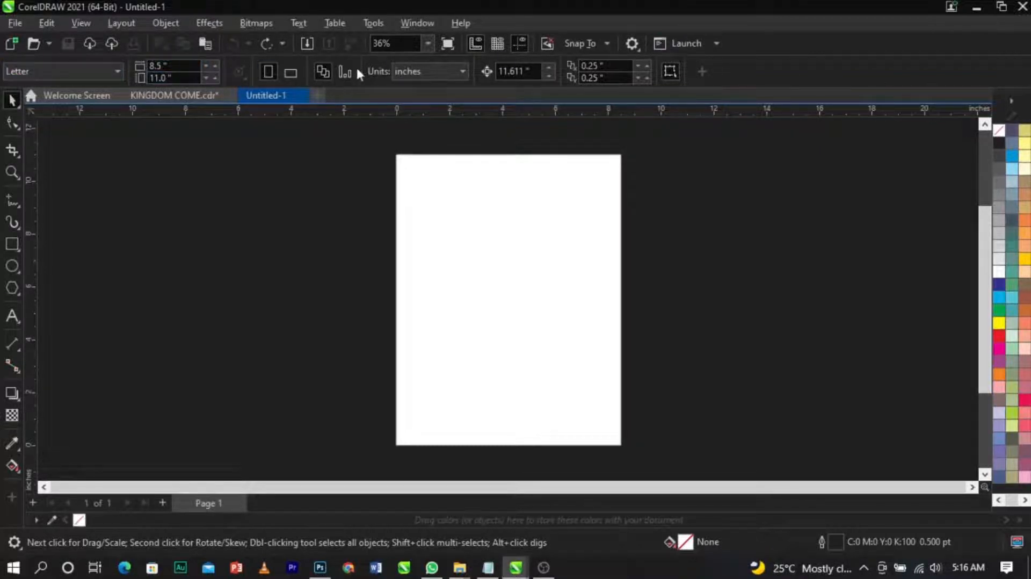
Step: Set the document units to inches and the page size to 6 by 7 inches
click(412, 67)
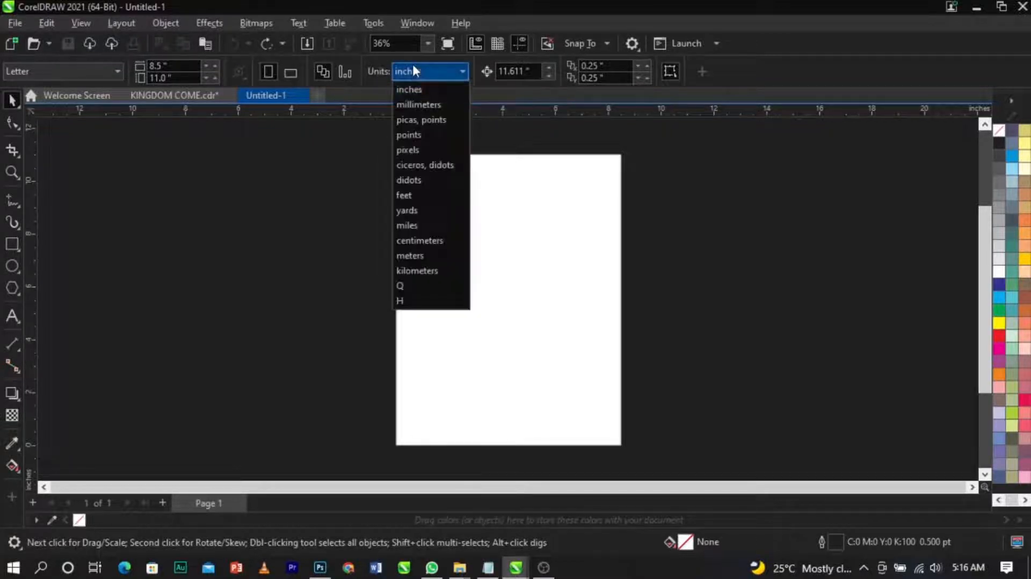
click(409, 89)
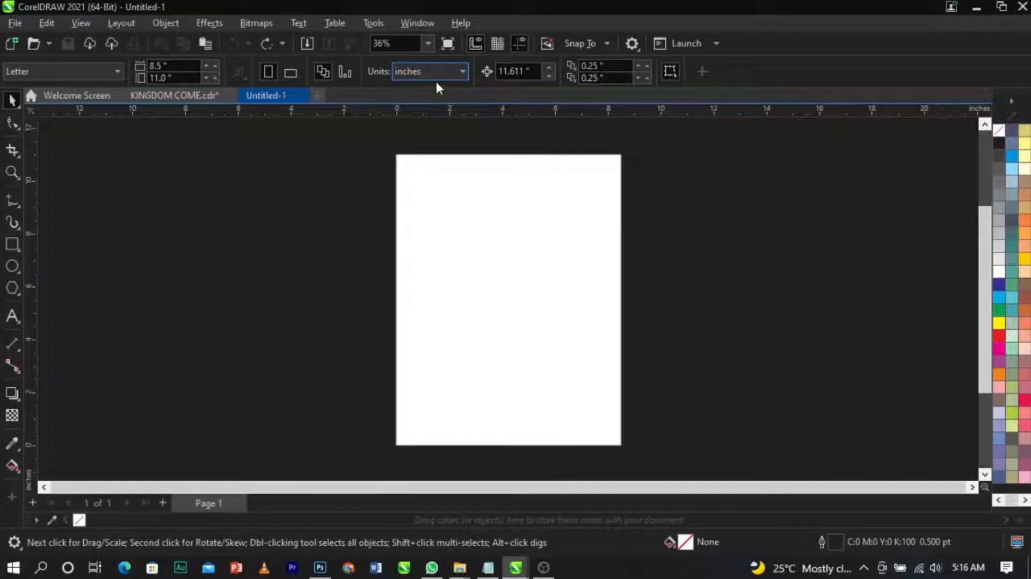
drag(169, 66, 134, 68)
click(164, 66)
double_click(163, 66)
key(BackSpace)
text(6)
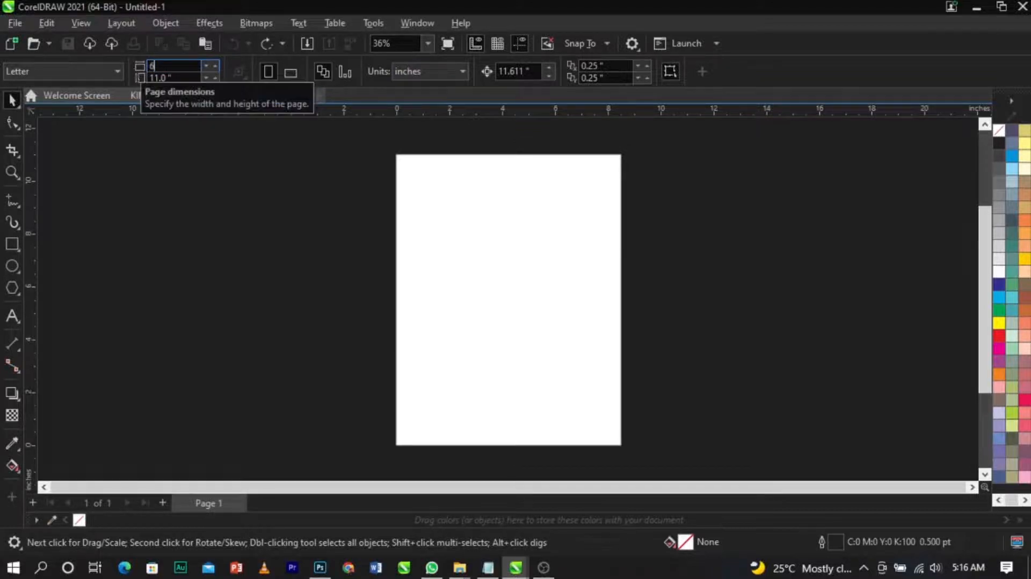
key(Tab)
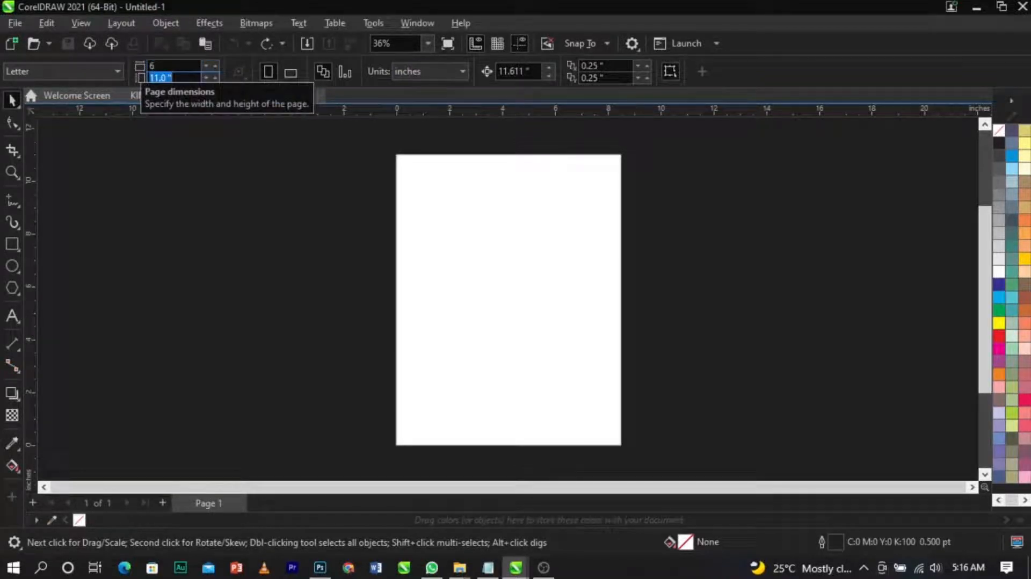
key(BackSpace)
text(7)
key(Return)
key(shift+F4)
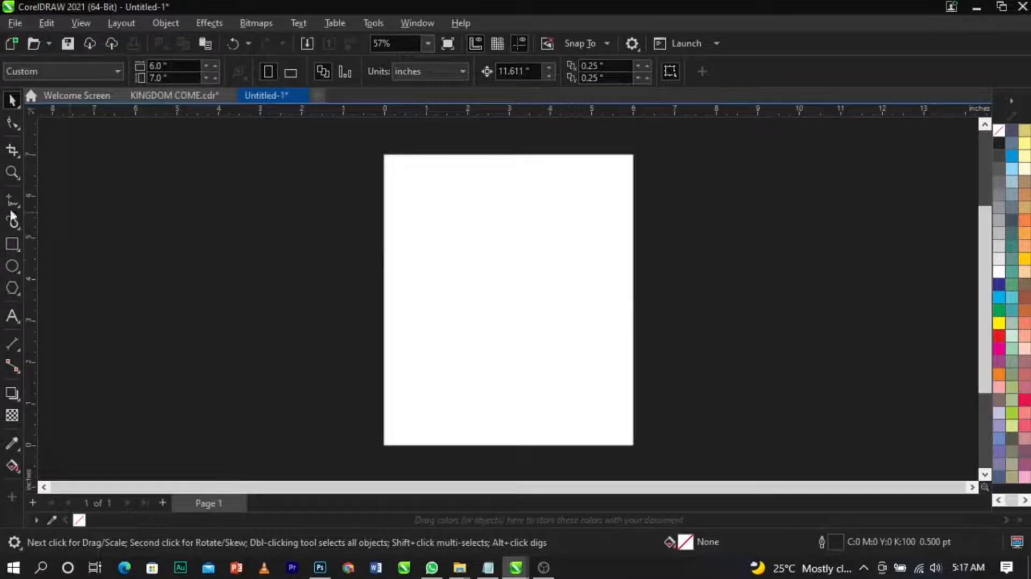
Step: Draw a rectangle roughly covering the page, about 5.8 by 6.6 inches
click(12, 247)
drag(384, 158, 629, 436)
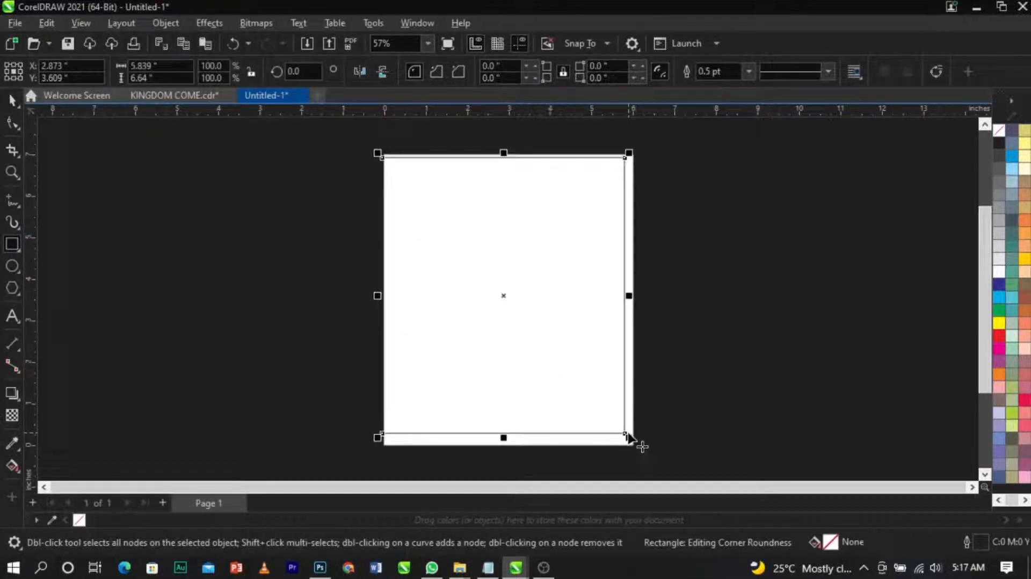
key(space)
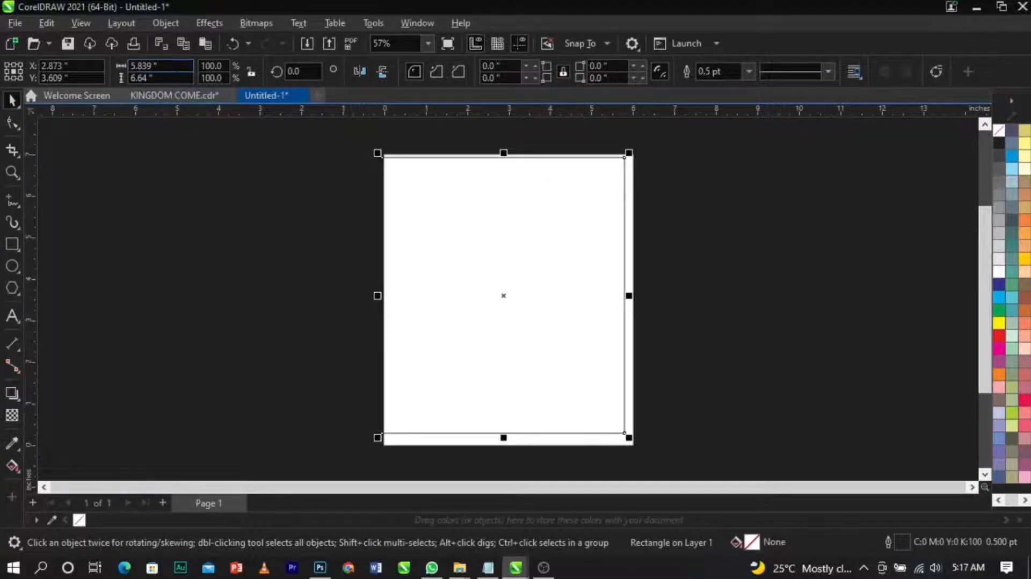
Step: Set the rectangle's size to 6 by 7 inches and center it on the page
click(134, 66)
text(6)
key(Tab)
text(7)
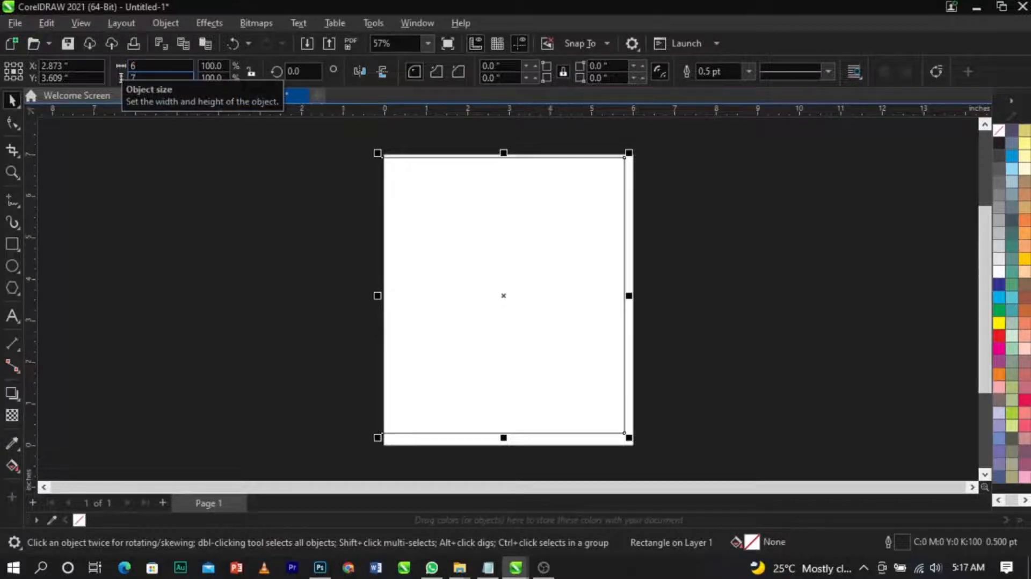
key(Return)
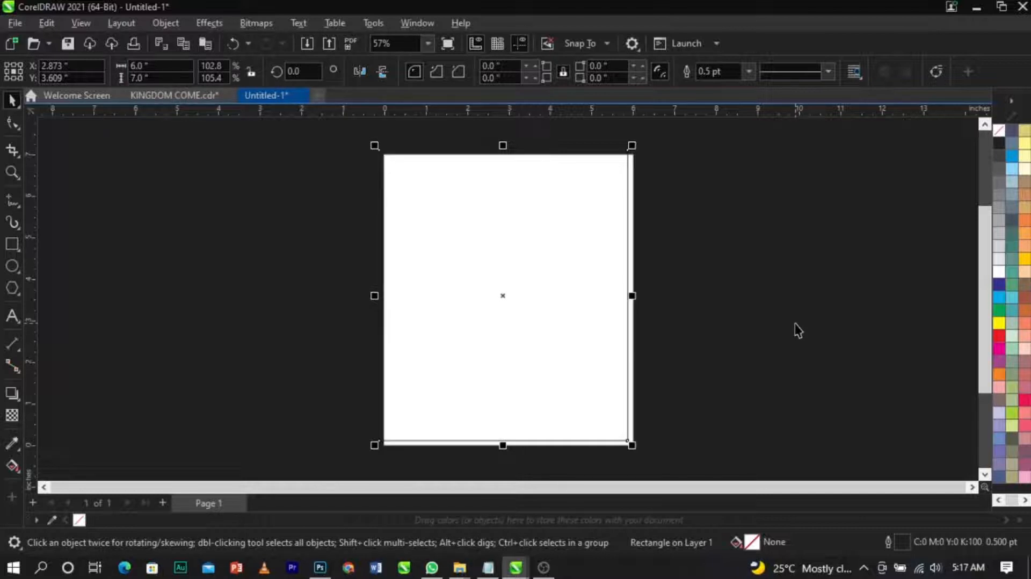
key(p)
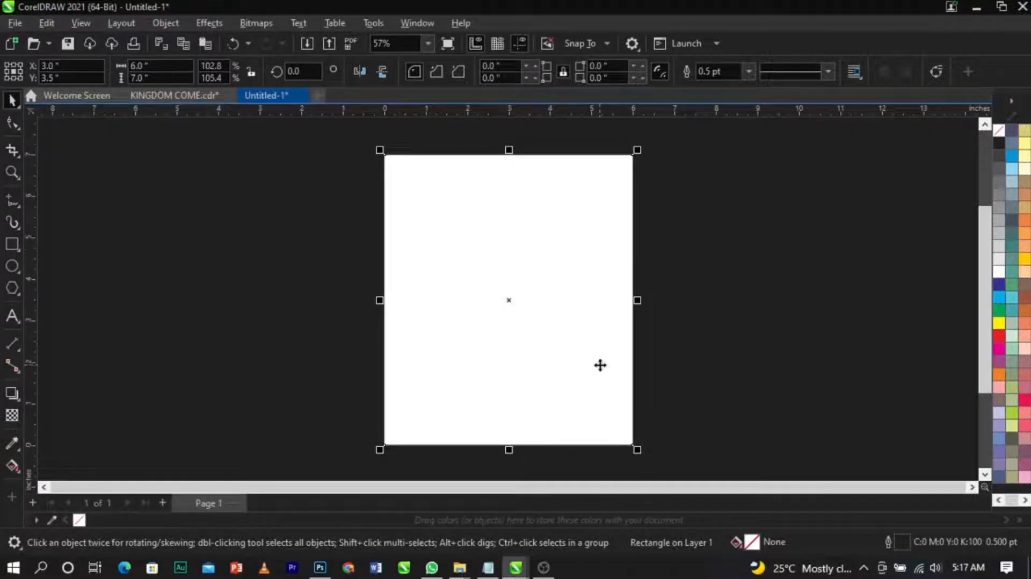
Step: Open the Import dialog
click(723, 243)
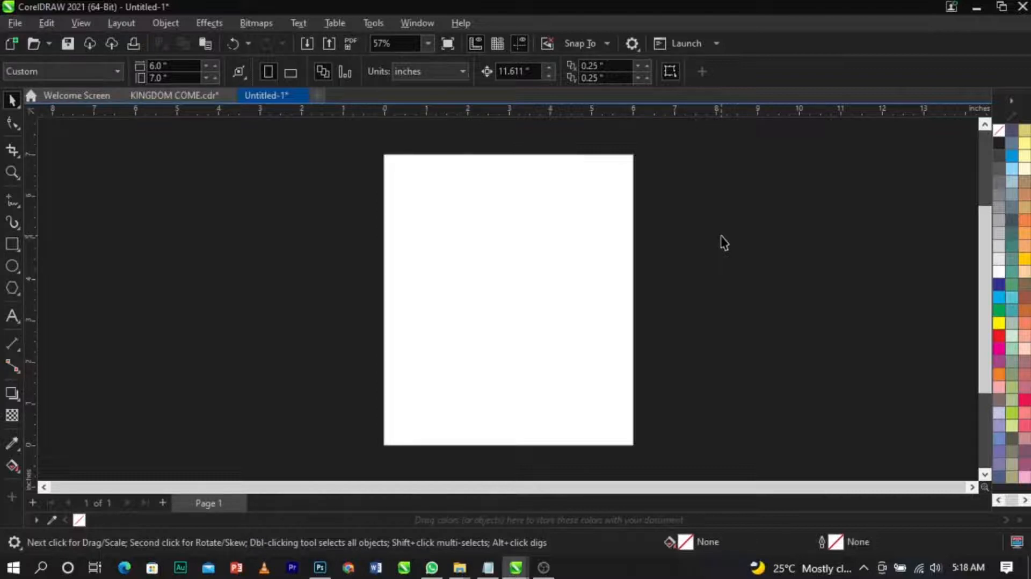
right_click(723, 242)
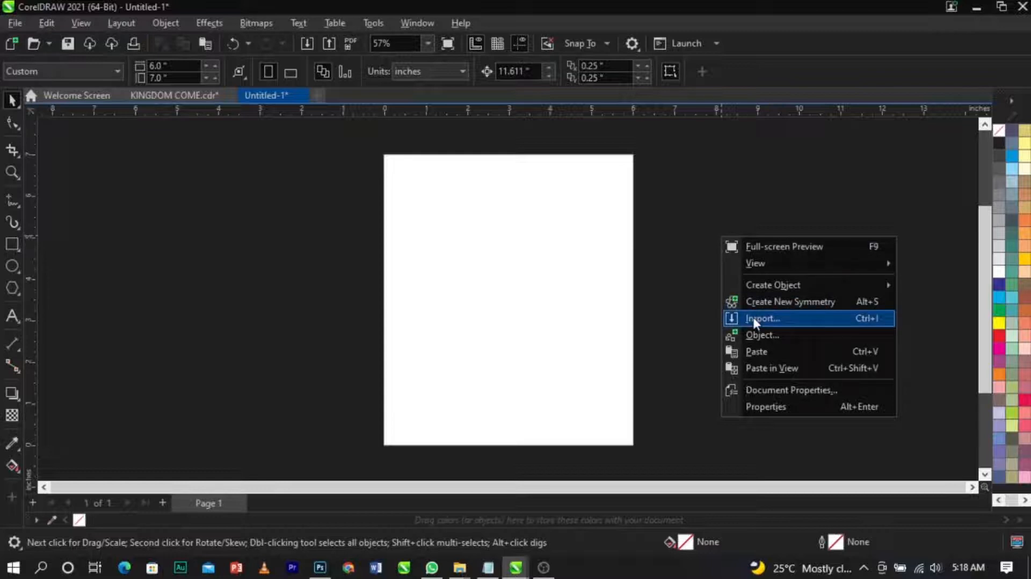
click(717, 312)
click(11, 23)
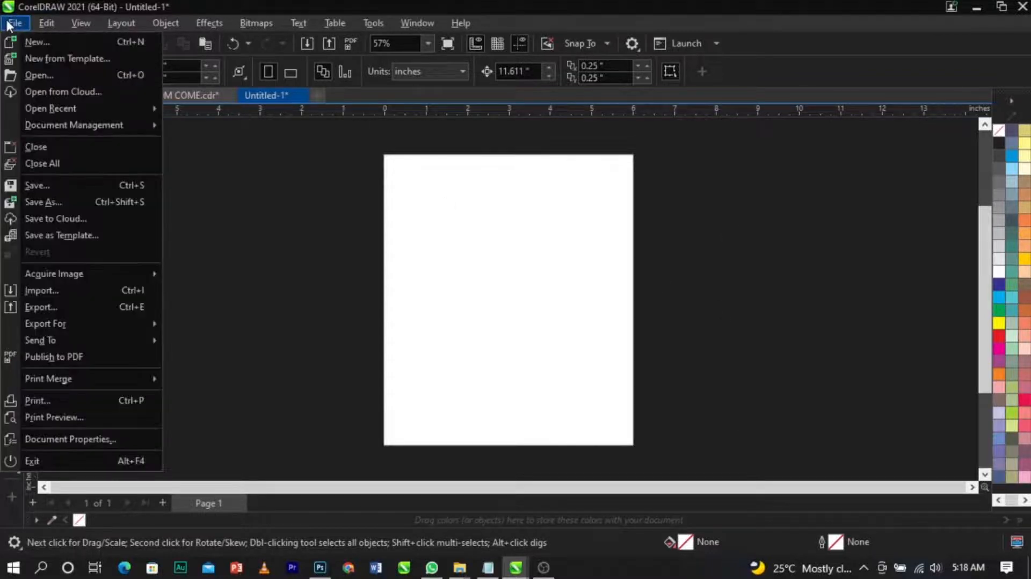
click(34, 293)
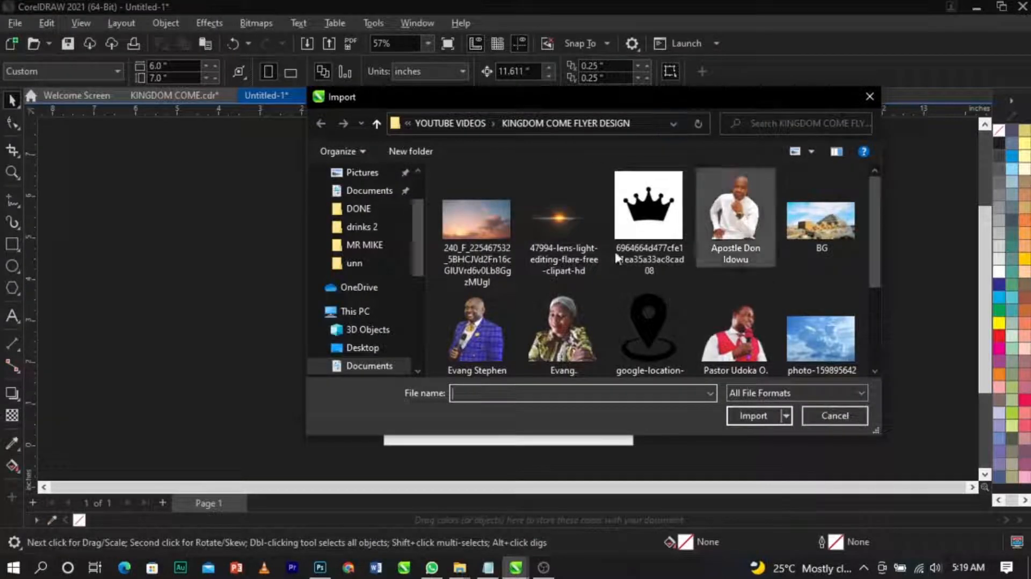
Step: Select all images in the KINGDOM COME FLYER DESIGN folder, including rm218batch7-katie-58, and import them together
scroll(591, 258, down, 2)
scroll(572, 266, up, 2)
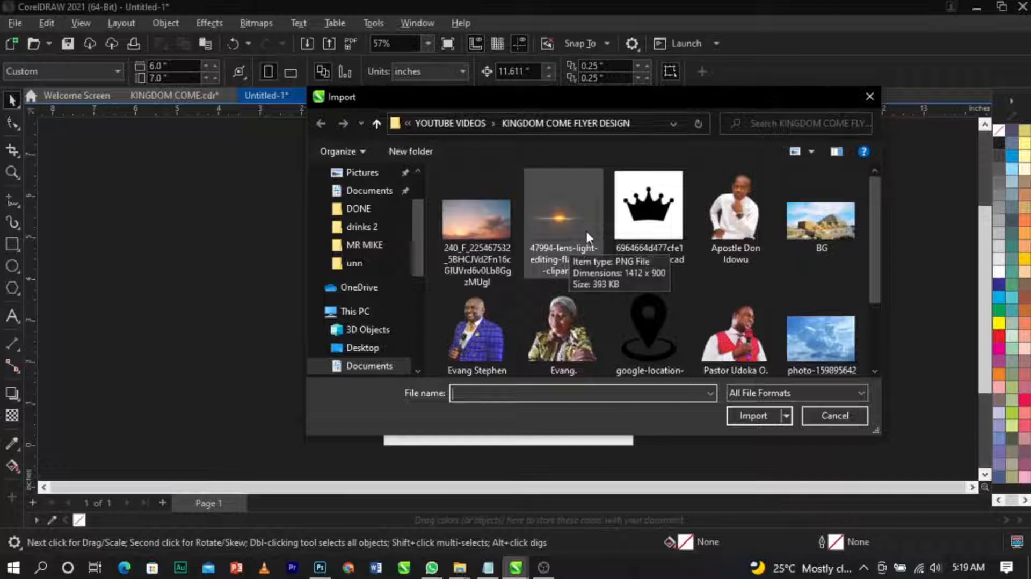
click(478, 246)
ctrl+click(548, 240)
ctrl+click(644, 235)
ctrl+click(736, 223)
ctrl+click(821, 221)
ctrl+click(492, 324)
ctrl+click(577, 333)
ctrl+click(648, 322)
ctrl+click(736, 322)
ctrl+click(820, 323)
scroll(873, 277, down, 3)
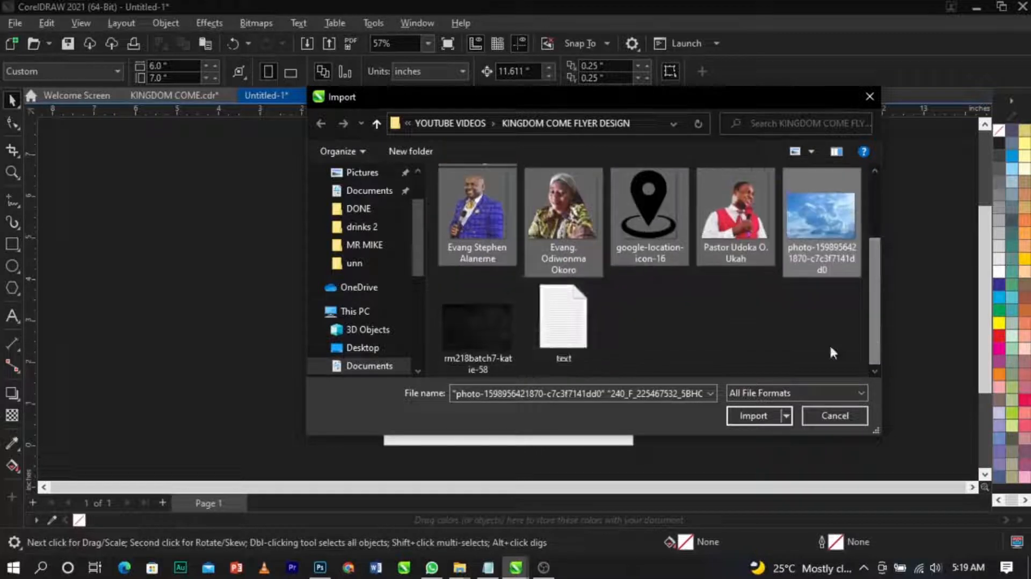
ctrl+click(486, 333)
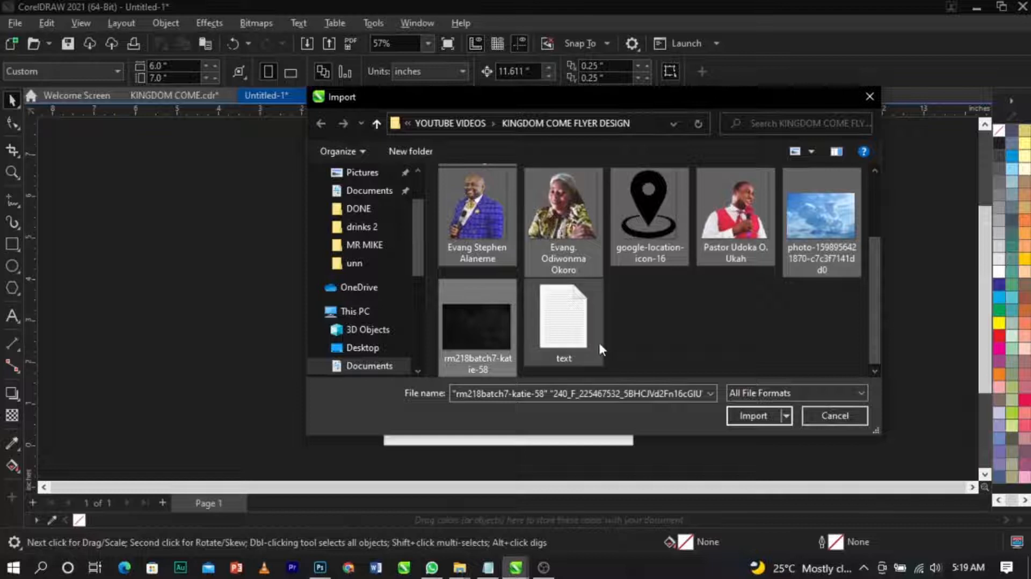
click(748, 417)
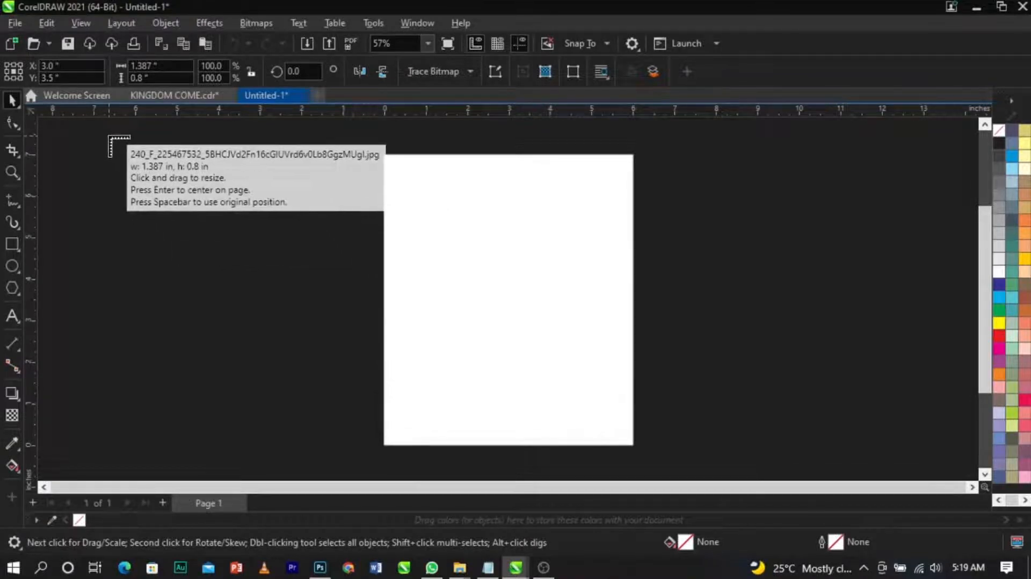
Step: Place each imported image on the canvas beside the page by dragging out its frame
drag(109, 136, 226, 290)
drag(117, 220, 300, 341)
drag(151, 279, 282, 409)
drag(124, 327, 255, 399)
drag(105, 302, 224, 408)
drag(116, 259, 210, 354)
drag(122, 240, 207, 334)
drag(189, 241, 300, 327)
drag(300, 288, 219, 234)
drag(233, 159, 350, 239)
drag(221, 309, 313, 411)
drag(117, 243, 98, 239)
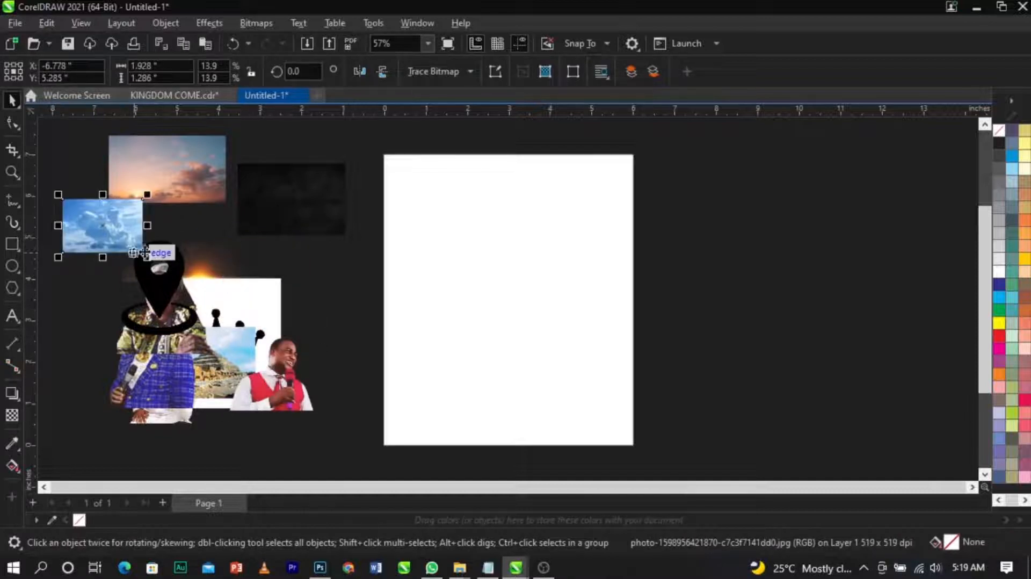
Step: Move the dark texture image to the right of the page and enlarge it
click(316, 285)
drag(319, 221, 923, 380)
drag(700, 229, 613, 172)
drag(832, 328, 845, 345)
click(796, 161)
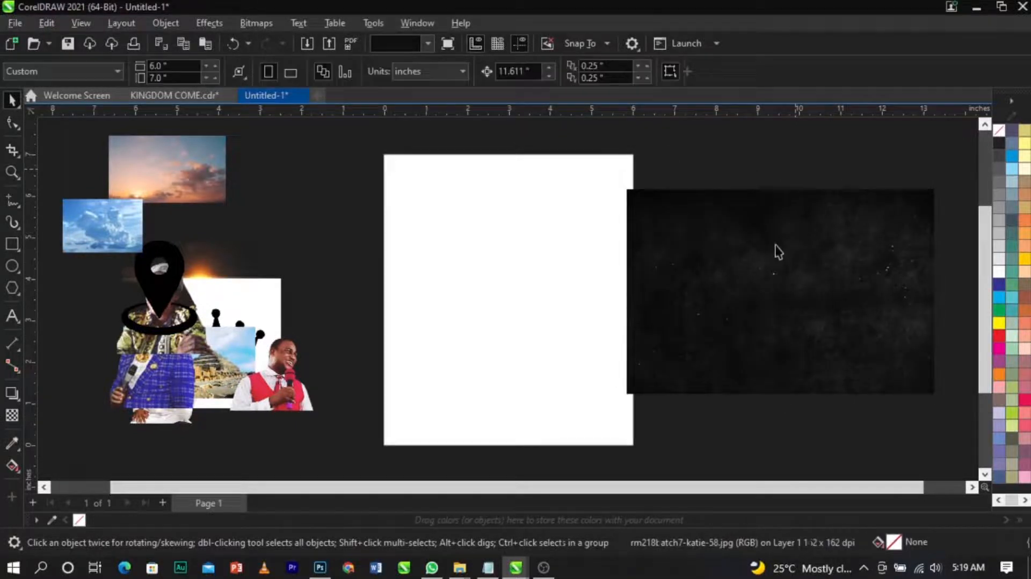
drag(788, 245, 813, 245)
click(762, 164)
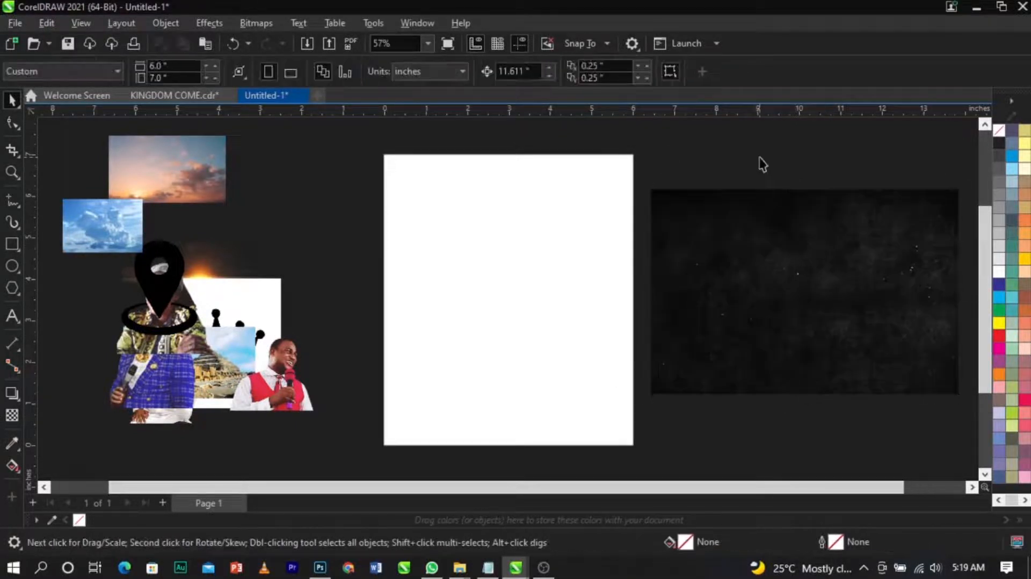
Step: Apply Color Balance to the dark texture with Cyan–Red 11, Magenta–Green 1 and Yellow–Blue -11
click(781, 246)
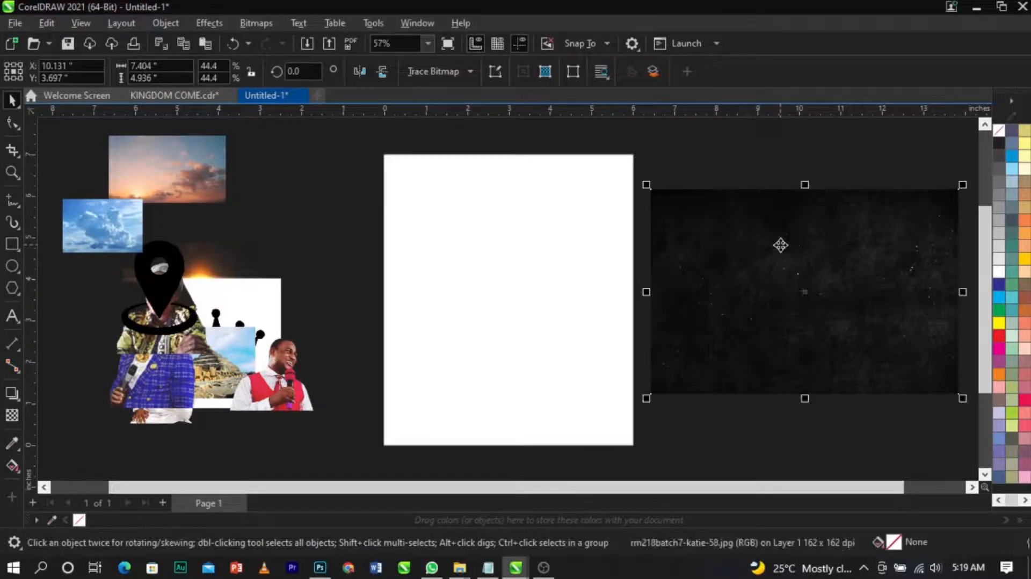
click(199, 25)
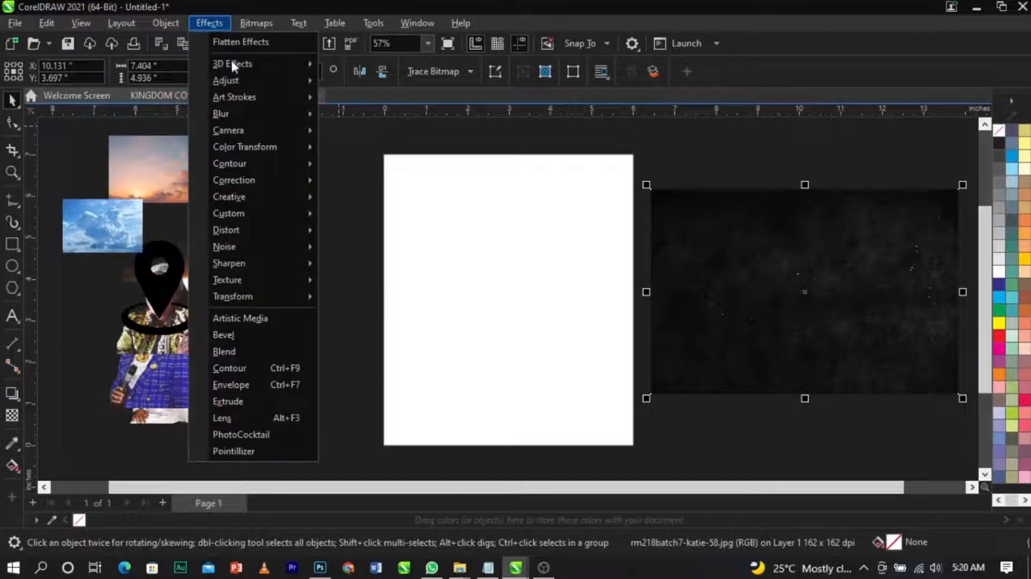
mouse_move(241, 79)
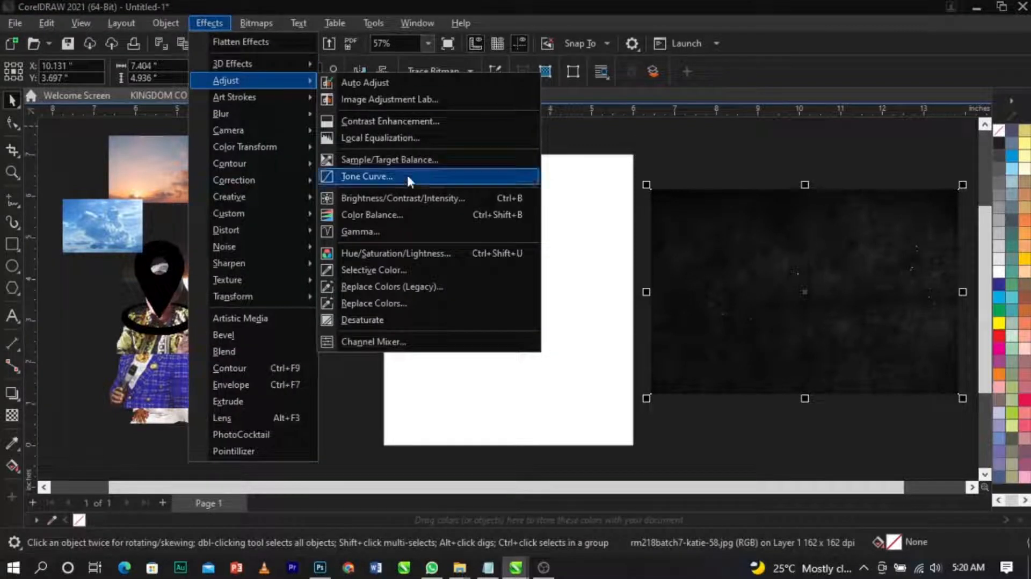
click(416, 213)
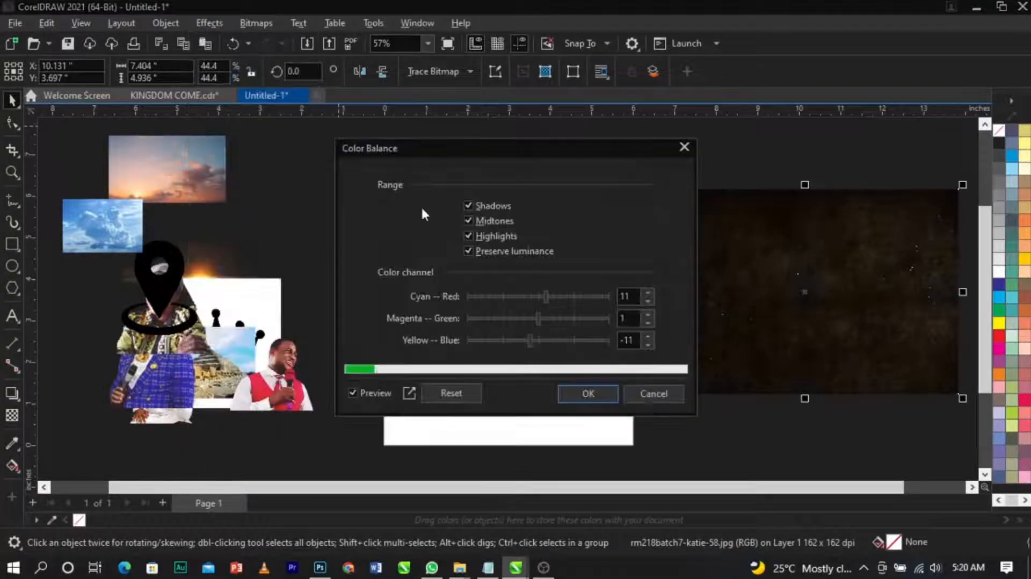
drag(502, 145, 419, 137)
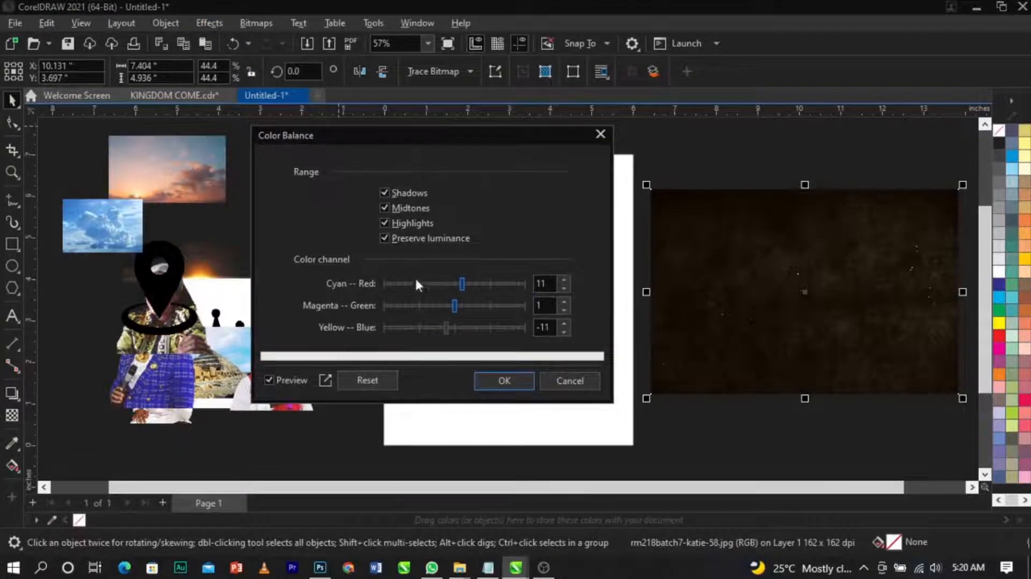
drag(462, 280, 462, 279)
click(504, 380)
click(528, 382)
Step: Move the dark texture image onto the page, centered over it
scroll(805, 329, up, 3)
scroll(811, 329, down, 2)
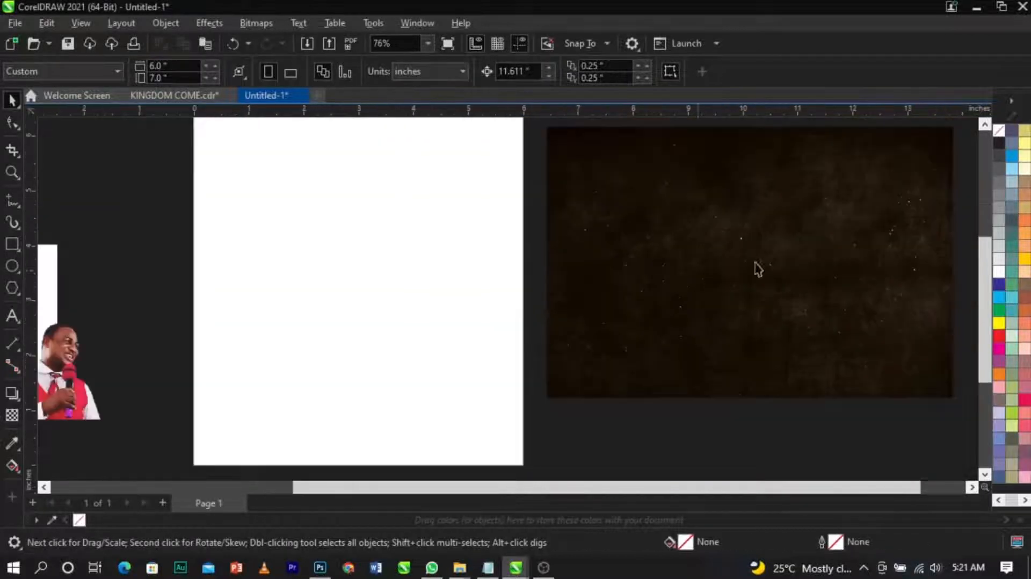
drag(830, 292, 446, 289)
scroll(565, 267, down, 2)
scroll(566, 268, up, 1)
click(651, 306)
click(597, 299)
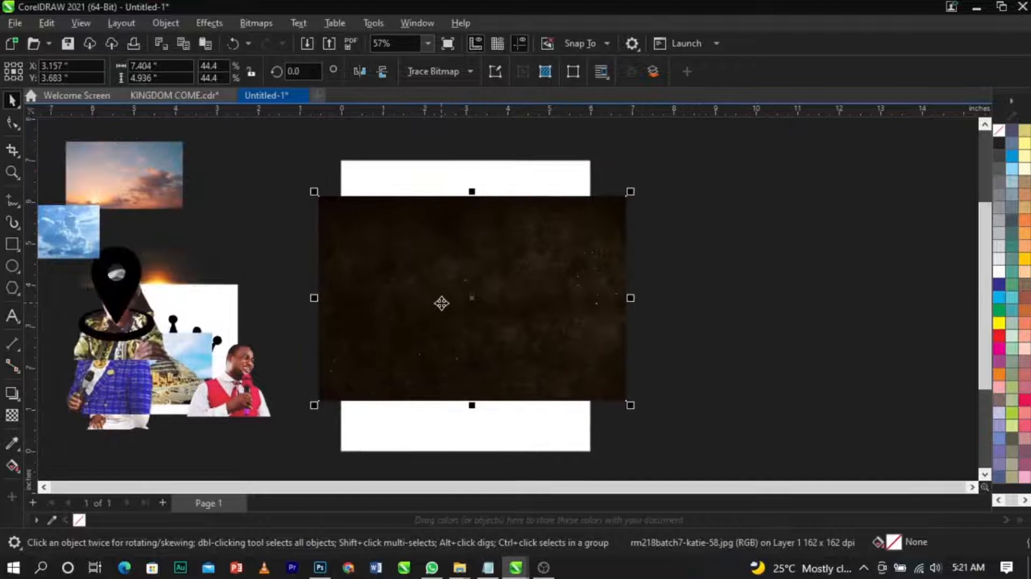
Step: Apply a Gaussian Blur with a radius of 11.7 pixels to the dark texture image
scroll(441, 301, up, 1)
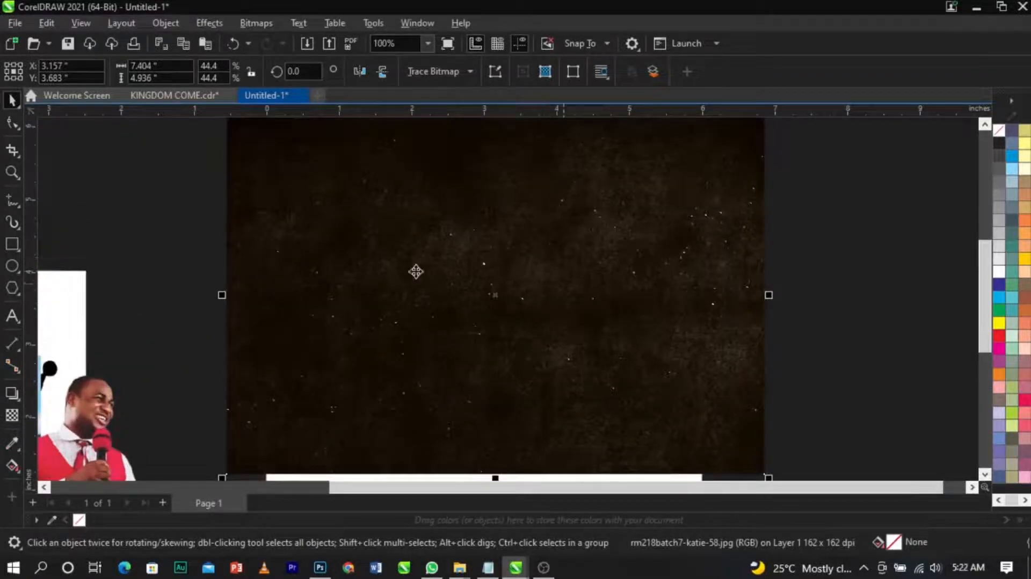
scroll(460, 254, down, 1)
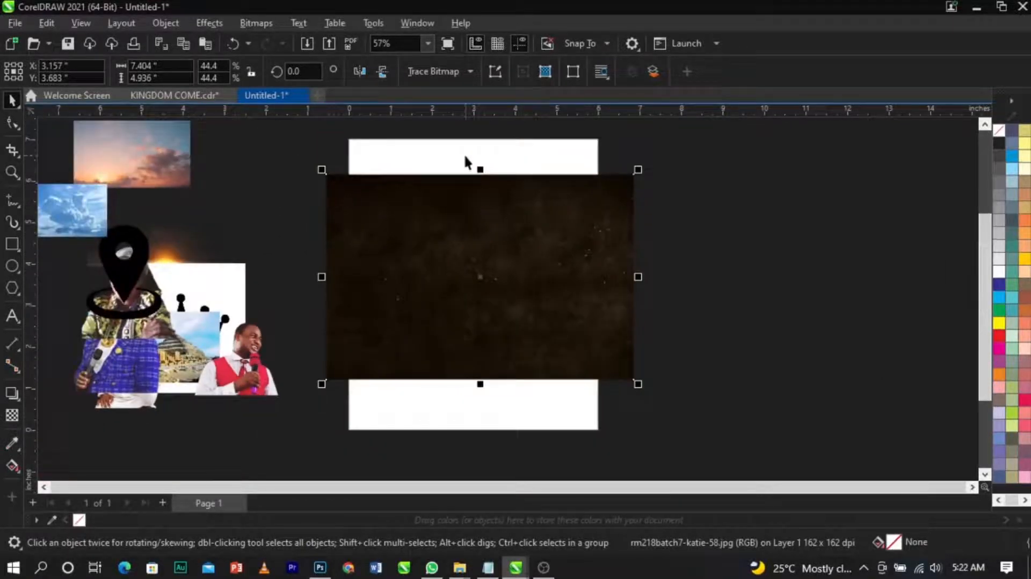
scroll(466, 155, up, 1)
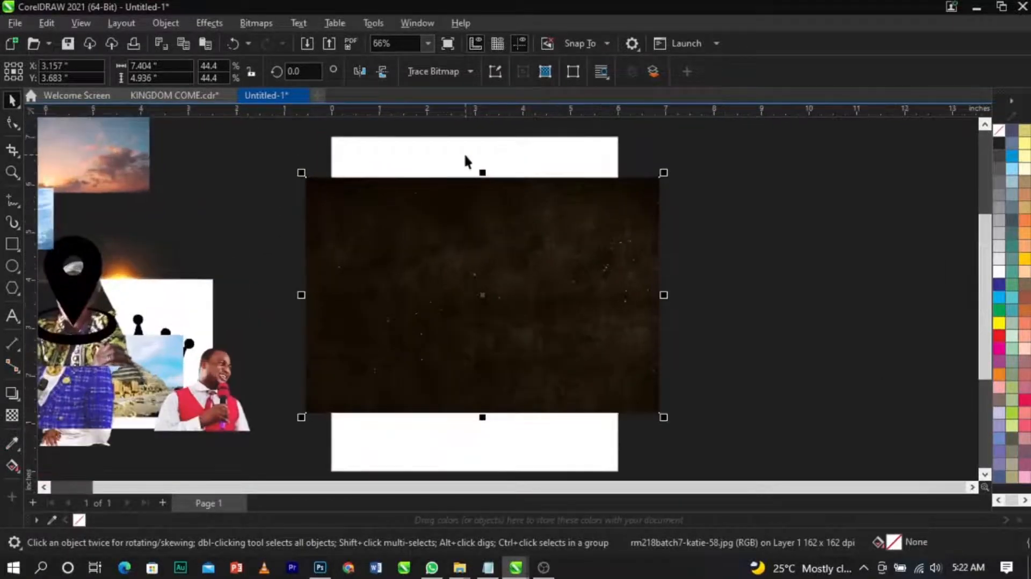
click(213, 24)
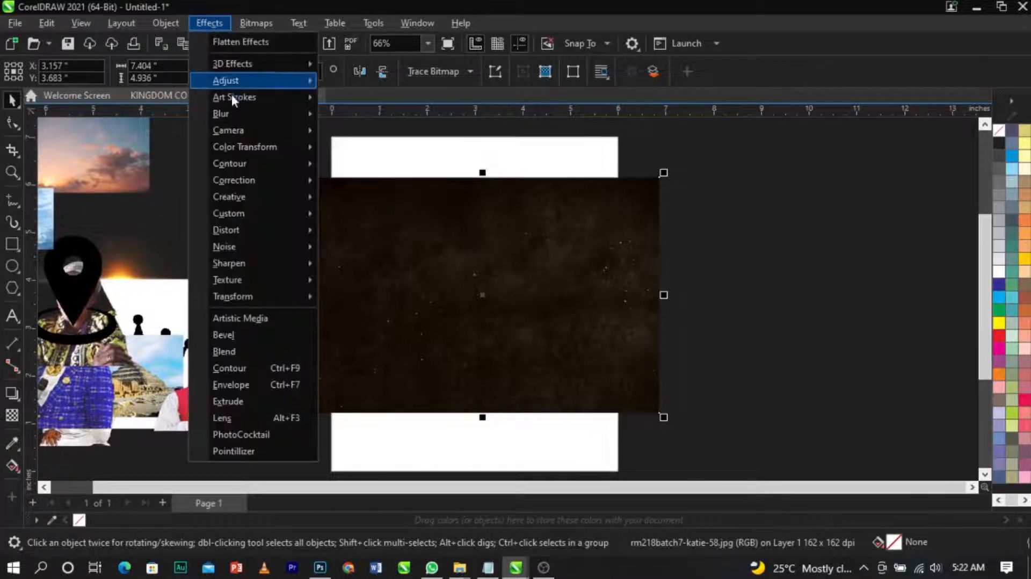
mouse_move(236, 110)
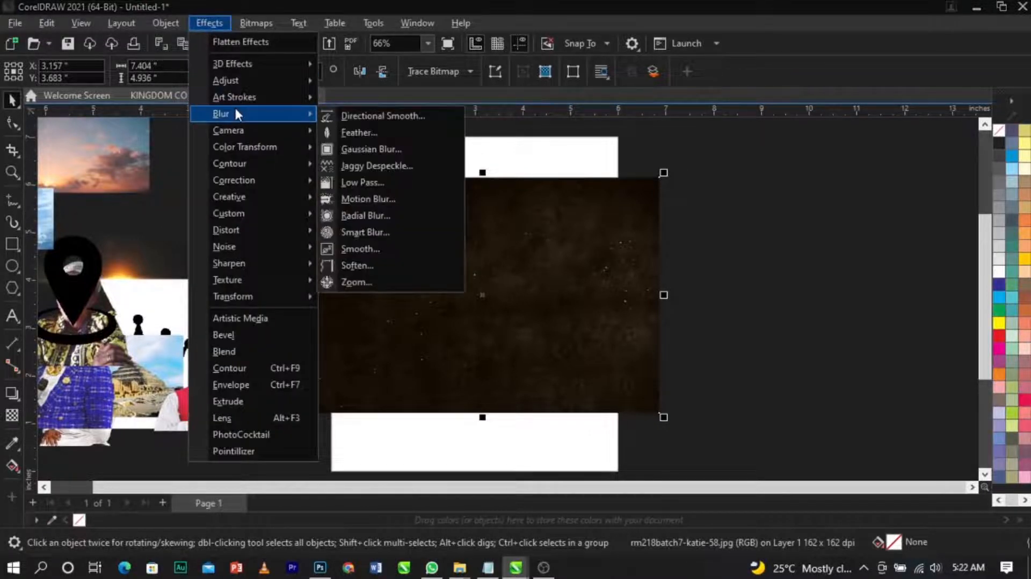
click(333, 149)
drag(418, 219, 636, 138)
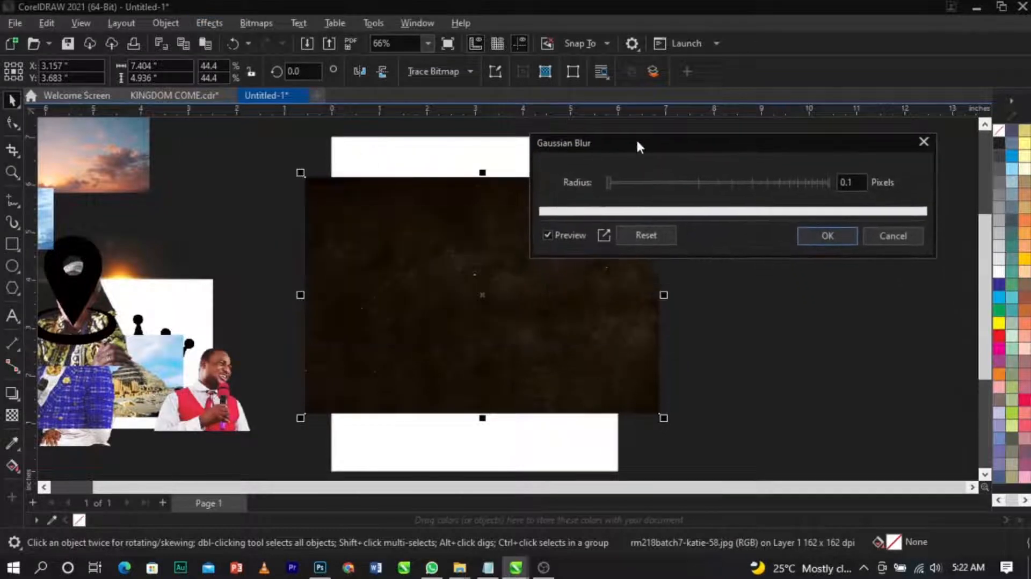
click(675, 182)
click(675, 182)
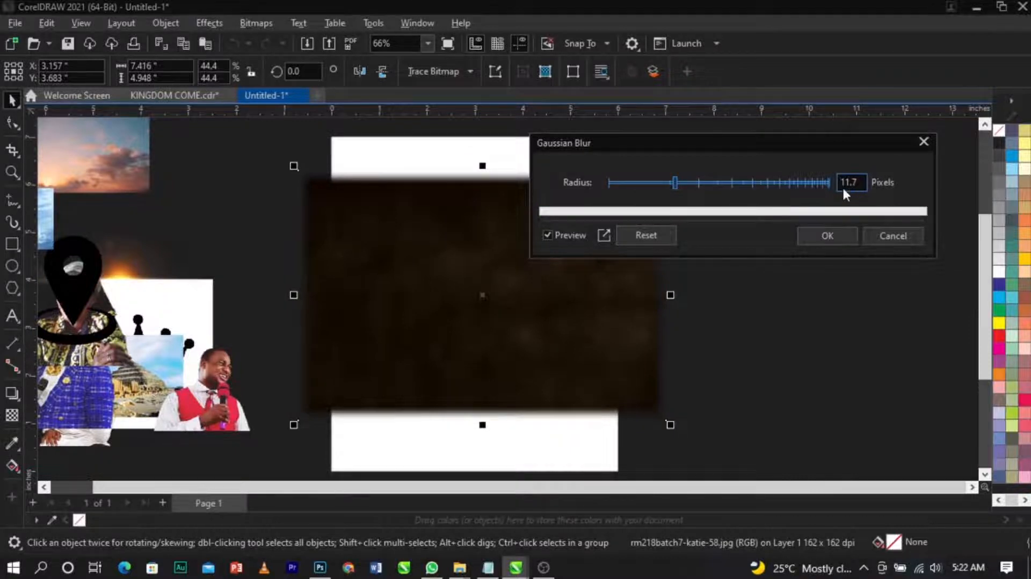
click(847, 238)
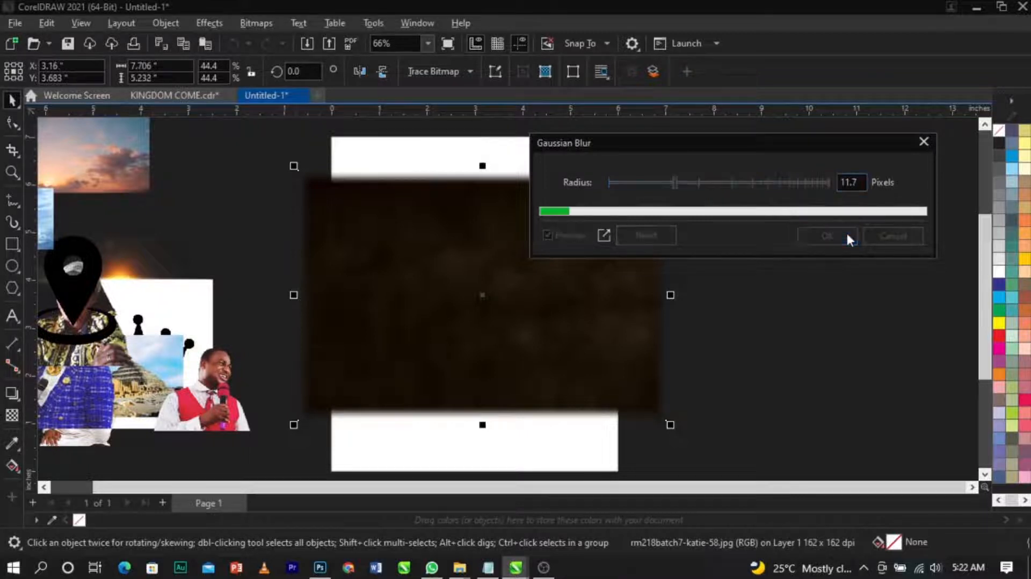
click(541, 235)
Step: Enlarge the blurred texture to about 10.3 by 7.0 inches so it covers the page
scroll(525, 218, down, 2)
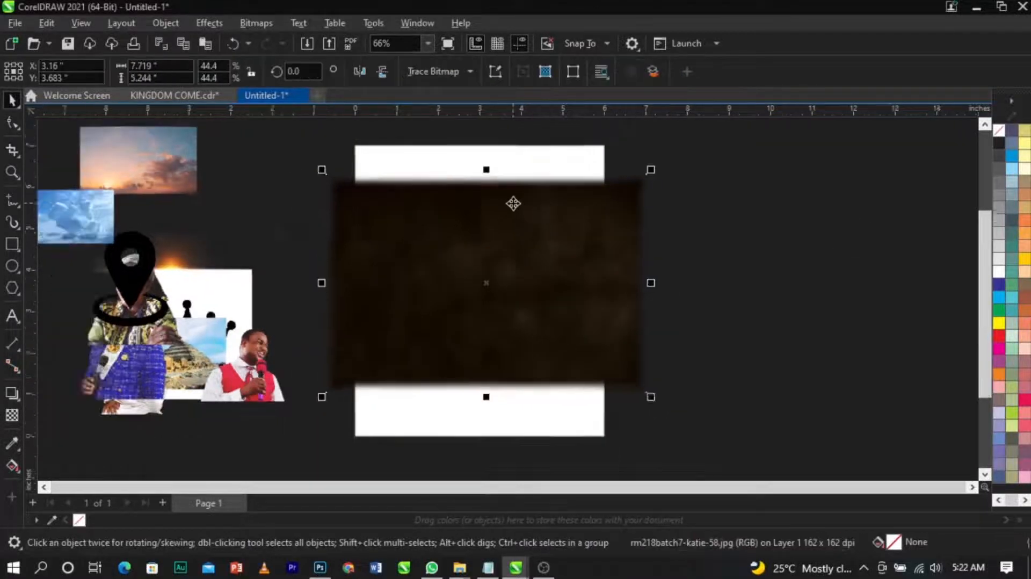
scroll(541, 216, up, 1)
drag(646, 165, 712, 130)
mouse_move(621, 244)
mouse_down()
mouse_move(621, 224)
mouse_move(617, 252)
mouse_move(618, 238)
mouse_up()
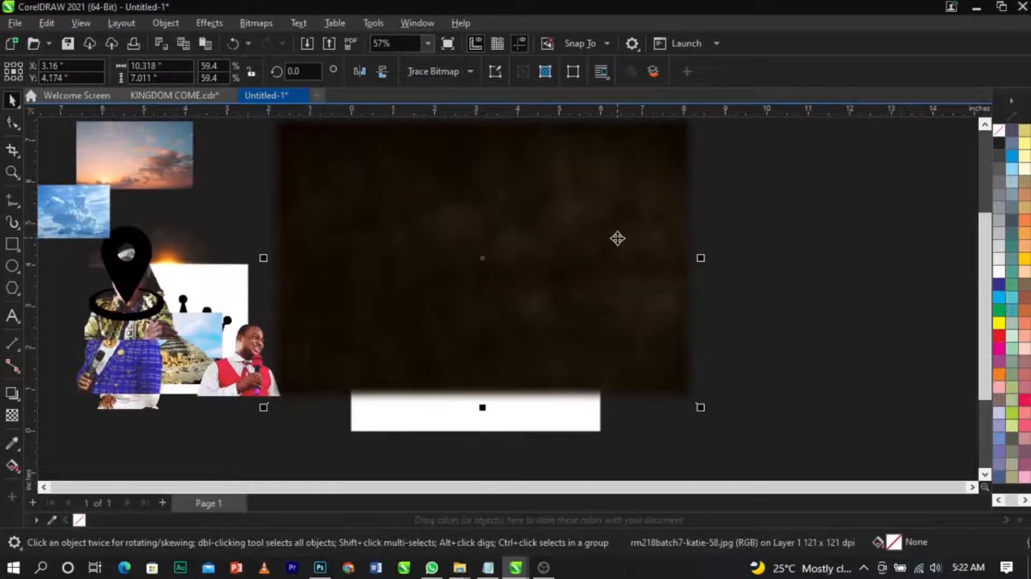
Step: PowerClip the blurred texture inside the page frame rectangle
right_click(618, 238)
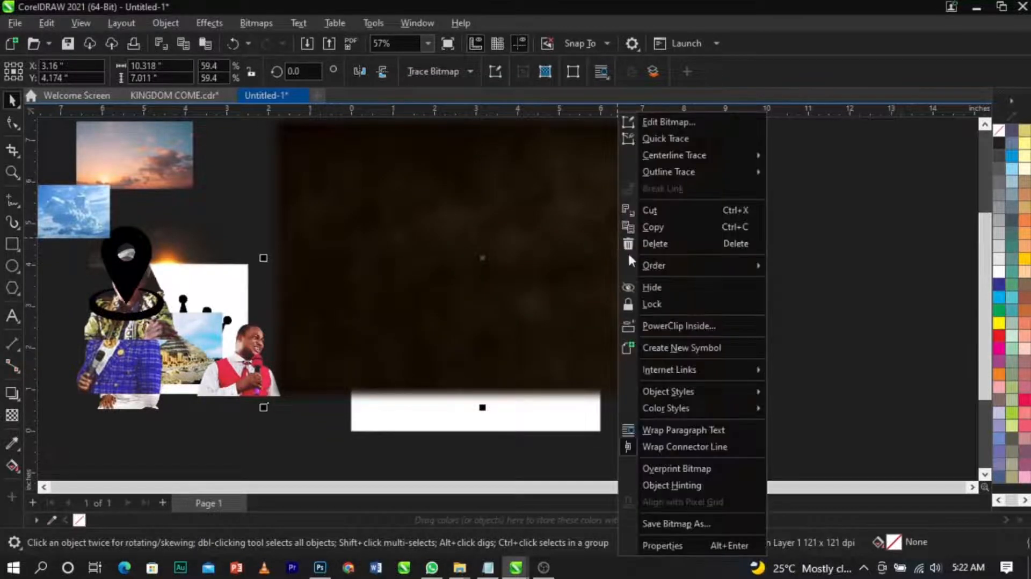
click(658, 323)
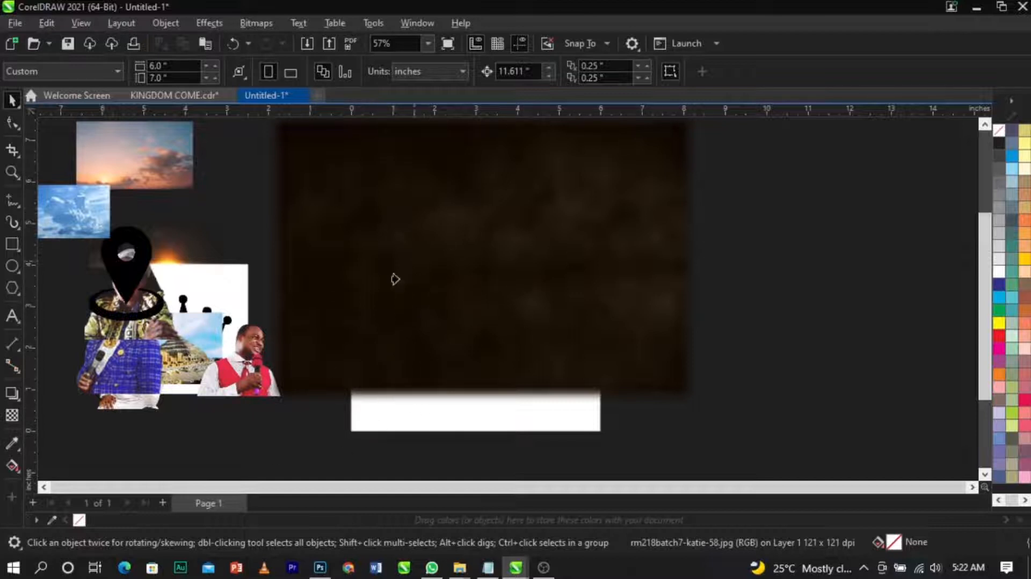
click(380, 425)
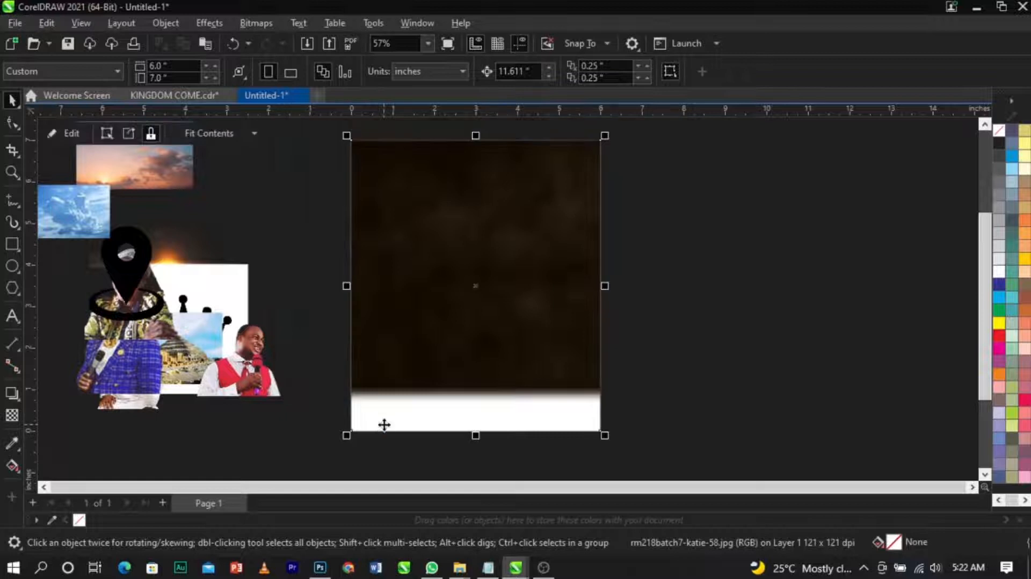
click(663, 376)
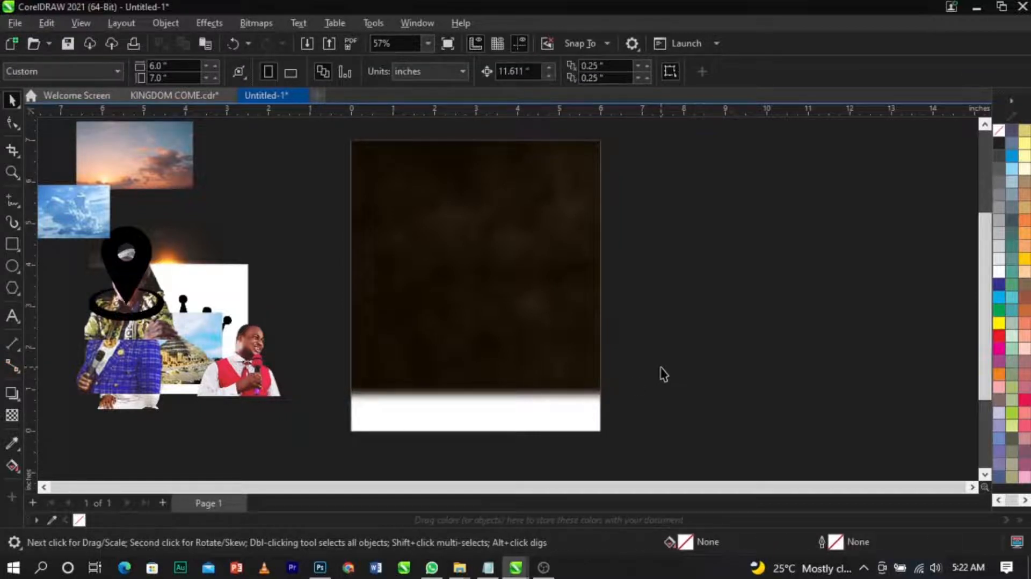
Step: Edit the PowerClip contents, enlarging the texture to about 13.5 by 9.1 inches and shifting it slightly down
click(480, 344)
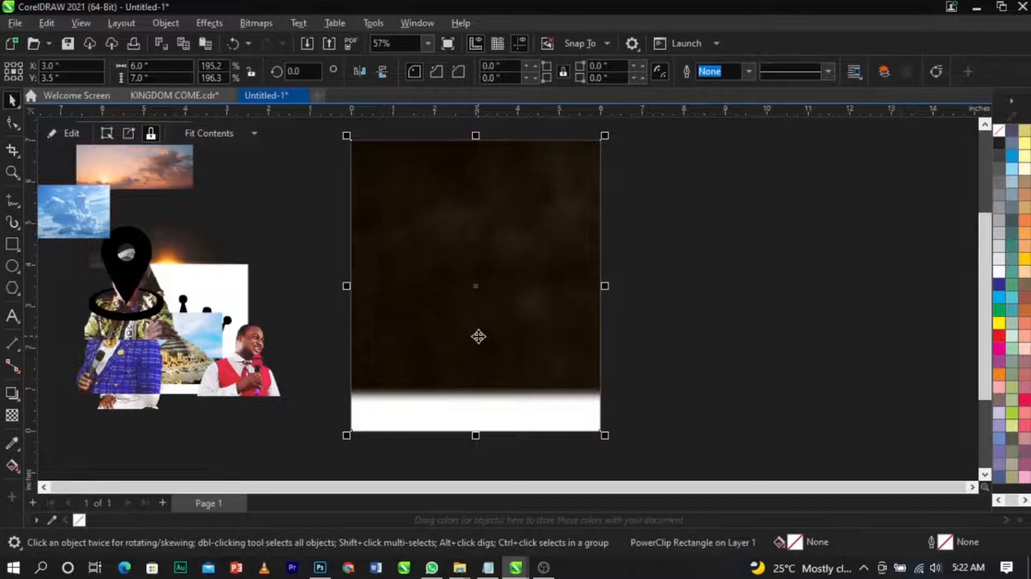
right_click(479, 336)
click(474, 334)
right_click(475, 332)
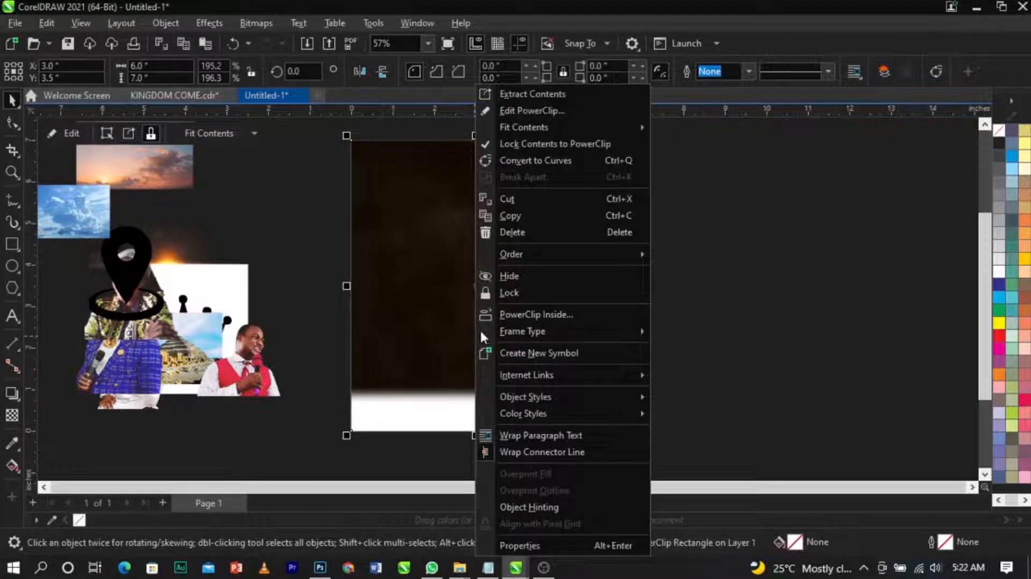
click(572, 110)
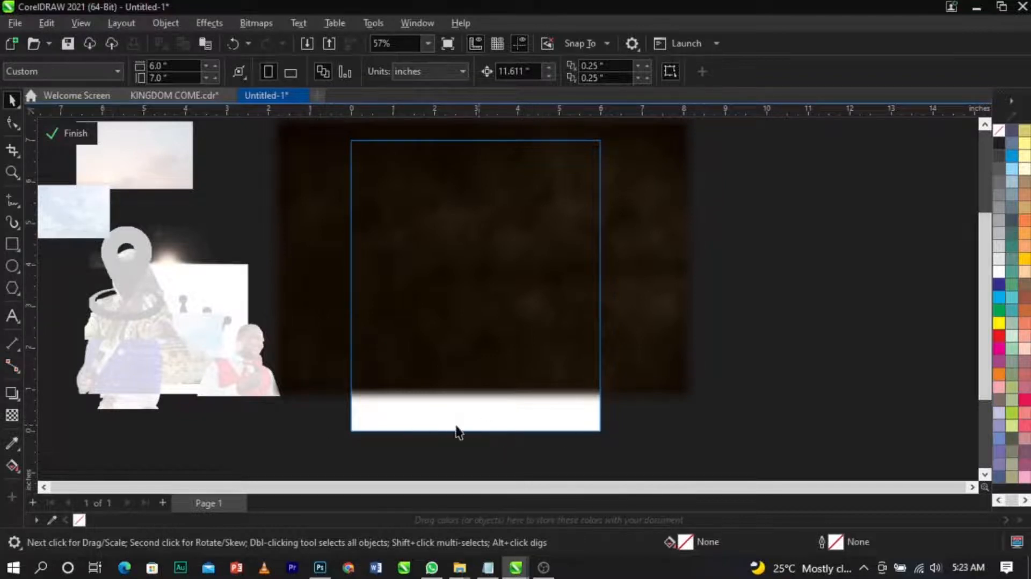
click(557, 354)
drag(698, 405, 796, 459)
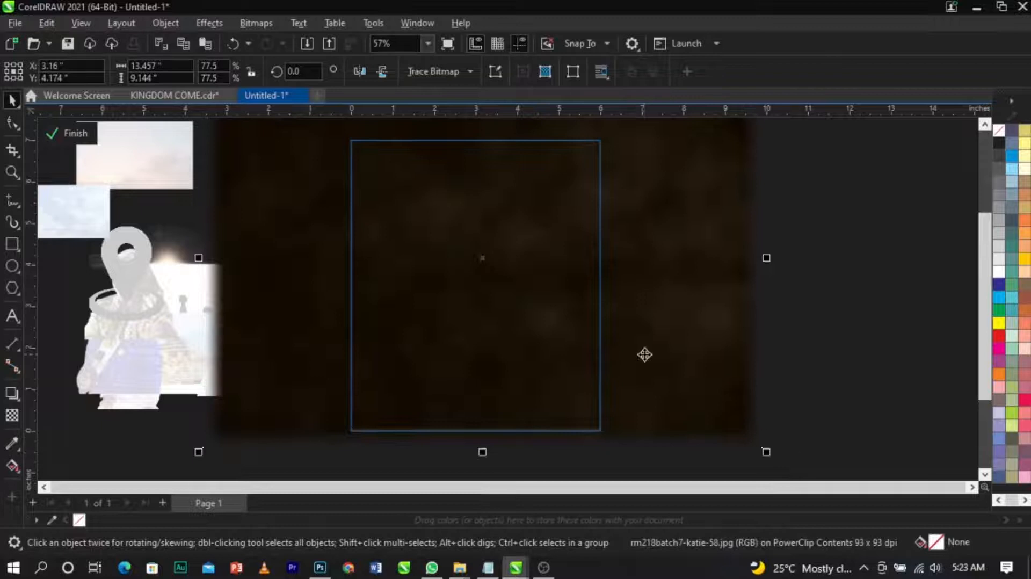
drag(644, 354, 645, 373)
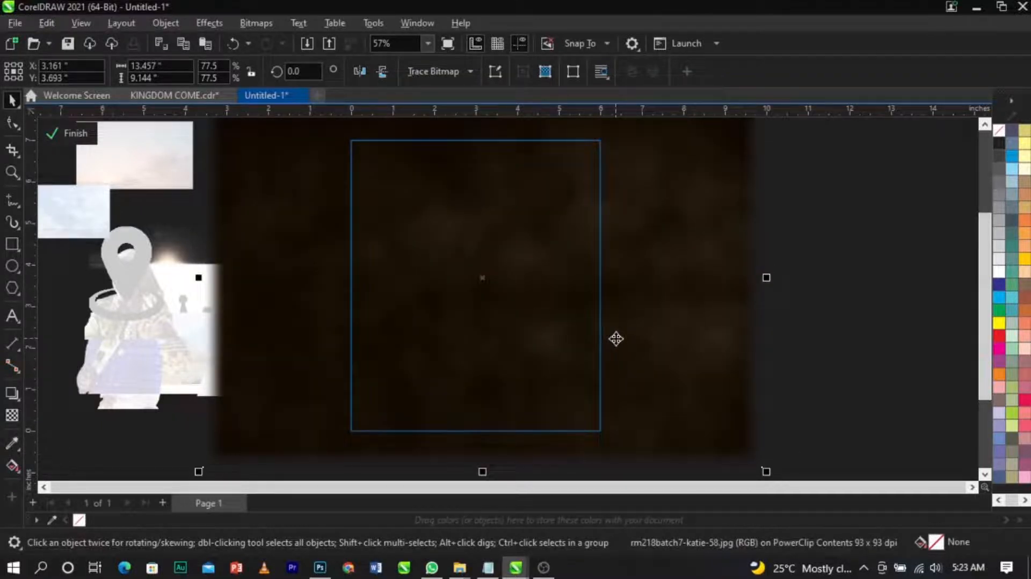
Step: Draw a rectangle about 7.2 by 3.0 inches over the page's lower part and fill it black
click(12, 245)
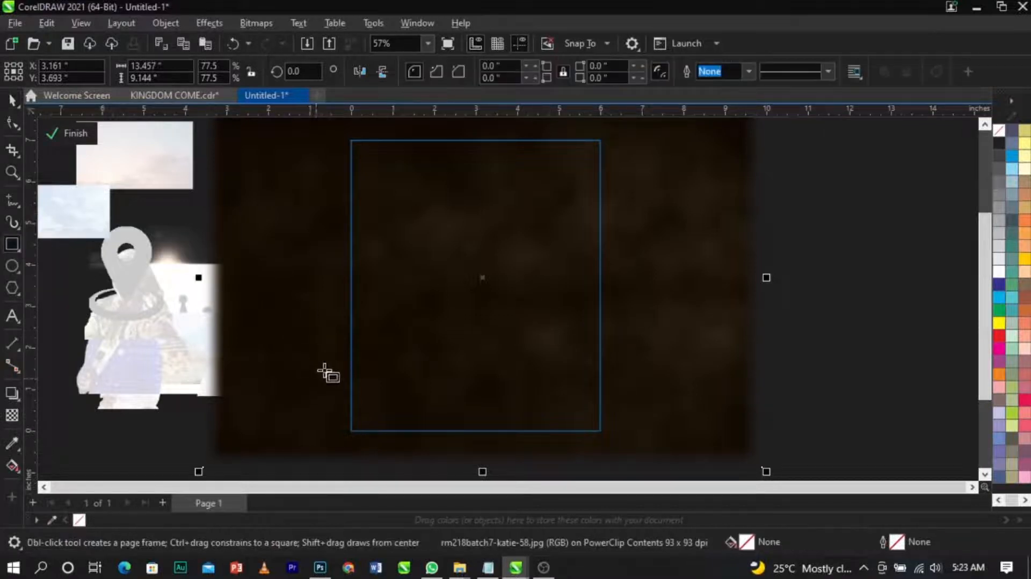
drag(328, 326, 633, 456)
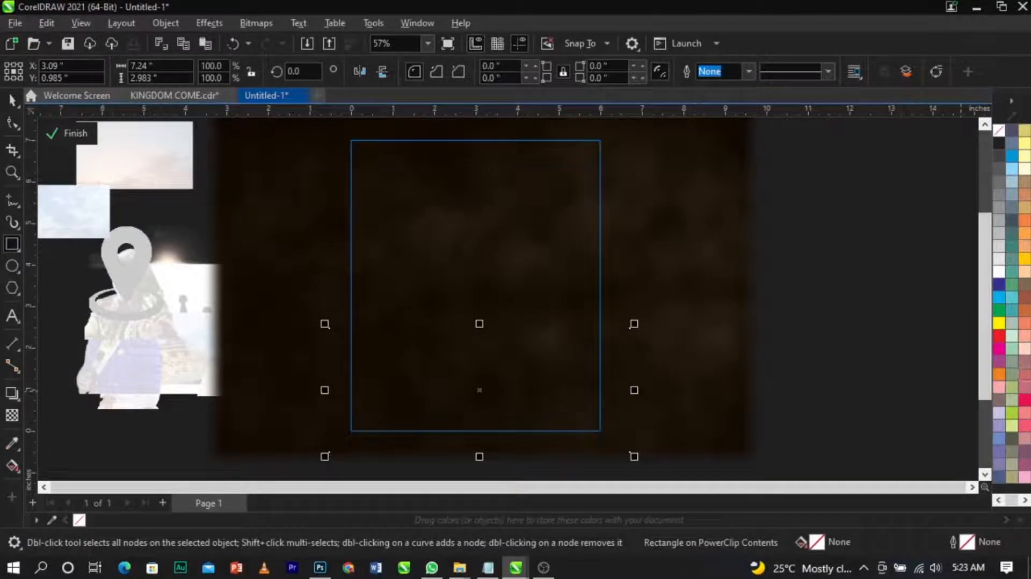
scroll(1016, 377, down, 1)
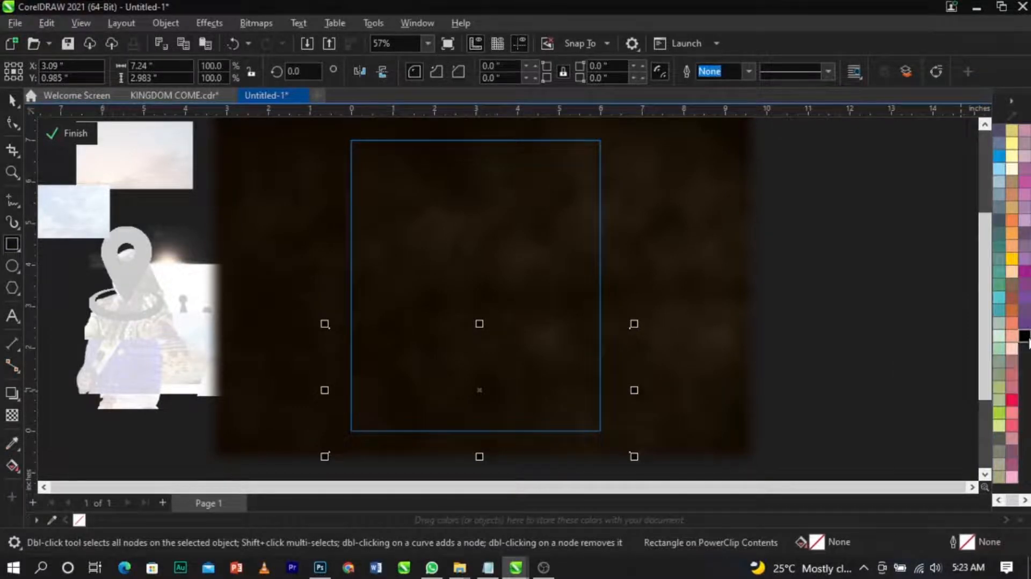
click(1024, 335)
Step: Set the rectangle's uniform fill to RGB black #000000 using the color viewer
click(12, 100)
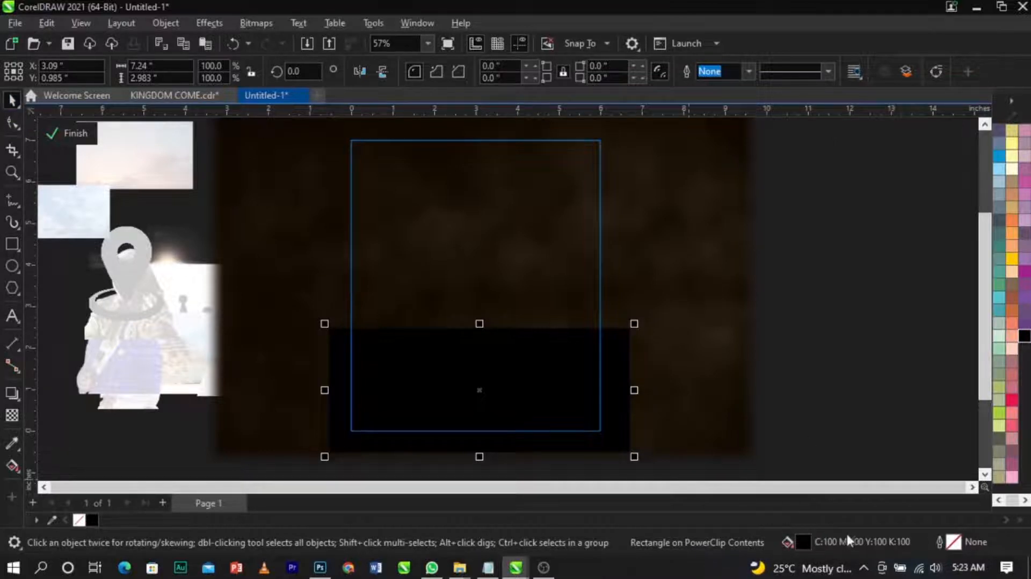
double_click(803, 542)
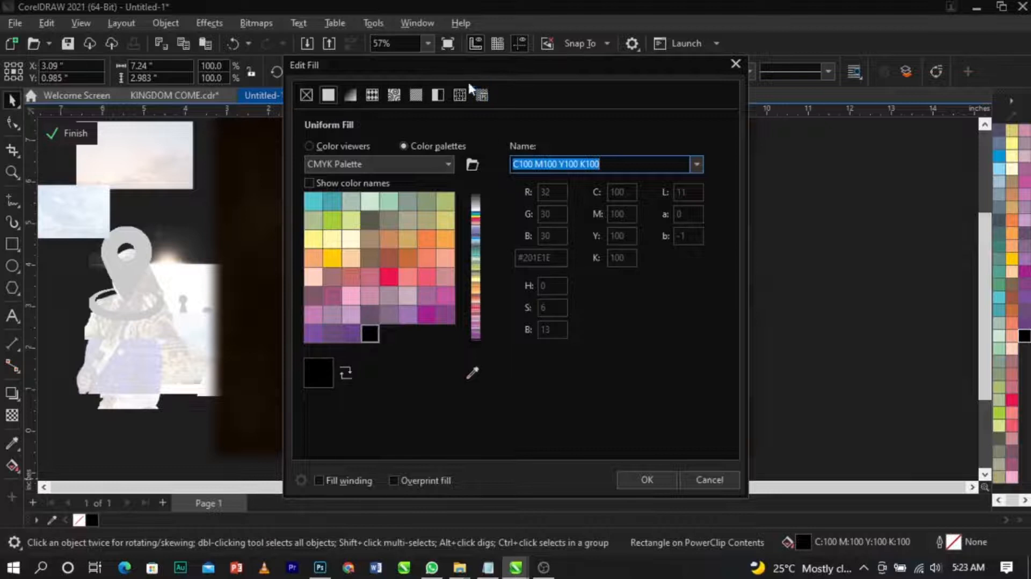
drag(461, 65, 801, 75)
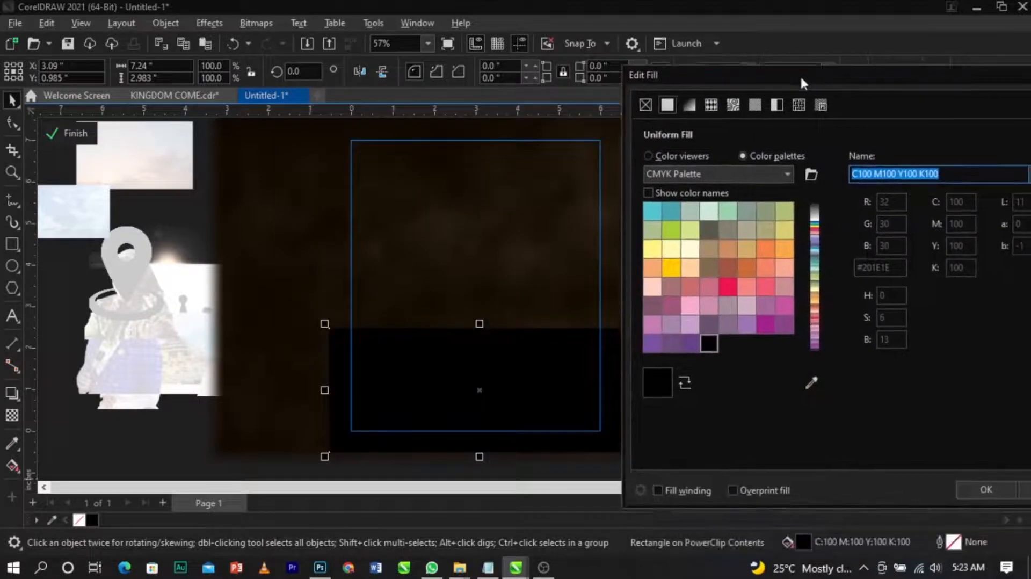
click(672, 159)
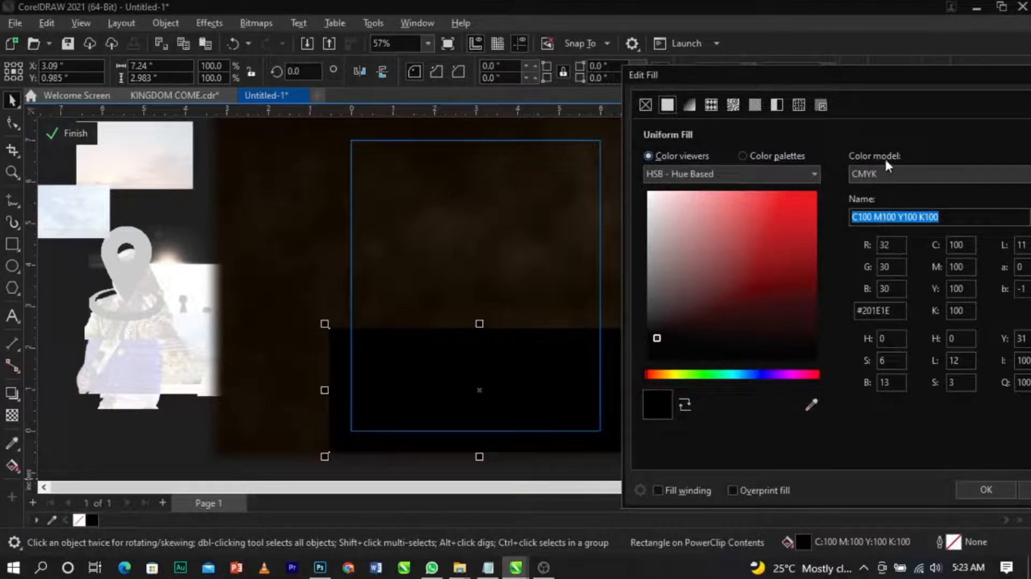
click(889, 170)
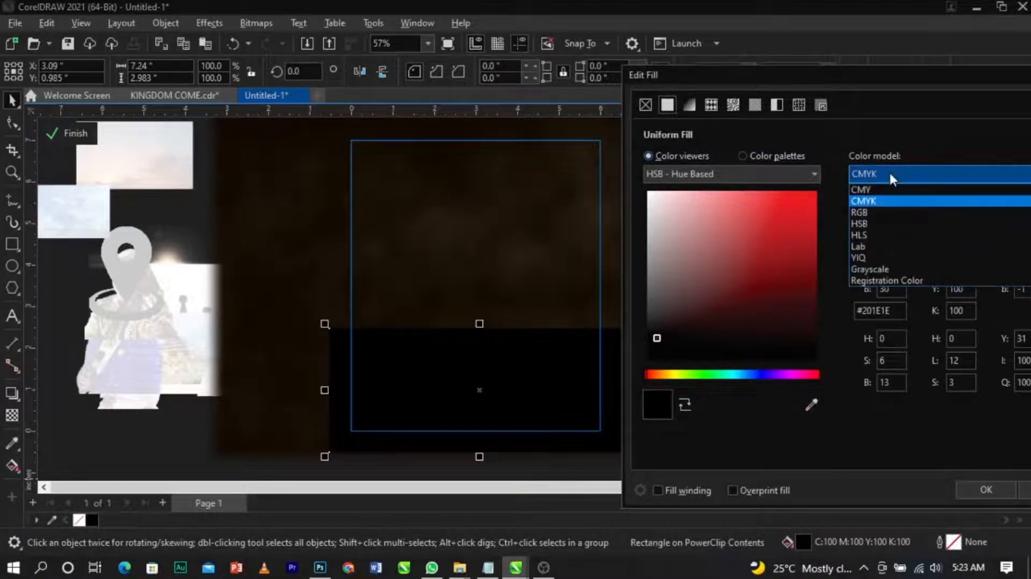
click(885, 214)
drag(696, 327, 608, 376)
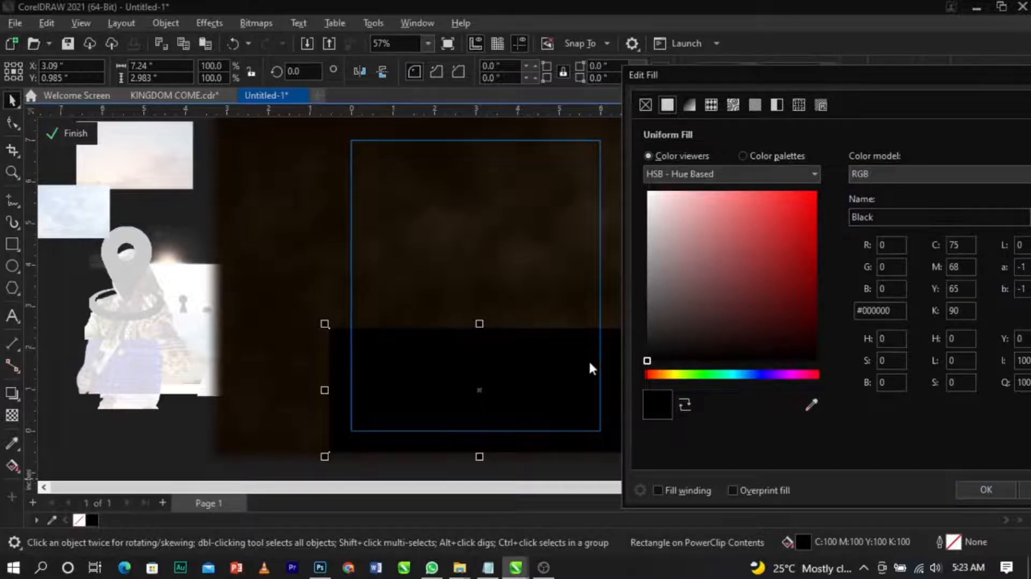
click(994, 495)
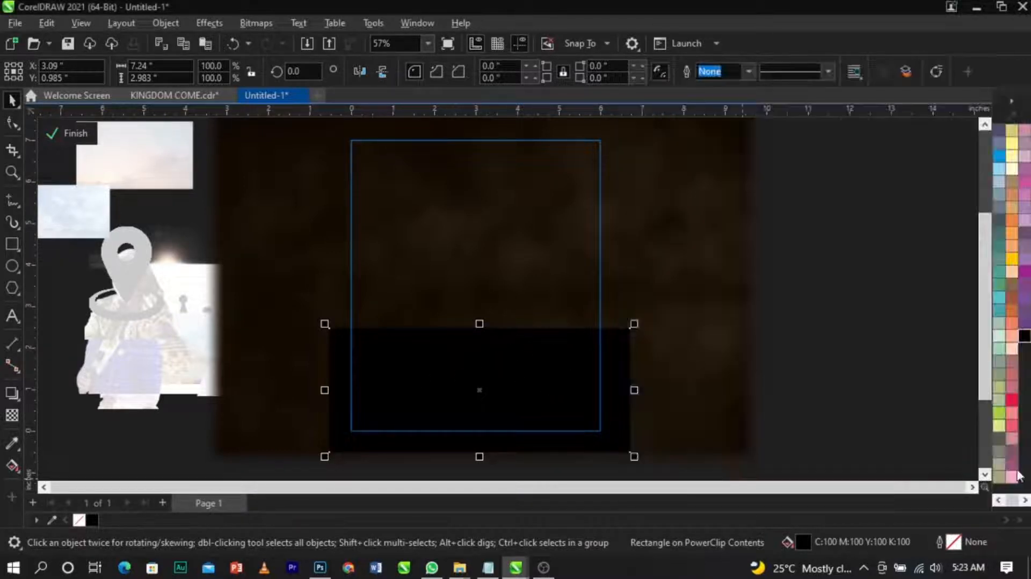
Step: Apply a vertical fountain transparency to the black rectangle with the Transparency tool, adjusting its handles
scroll(504, 354, up, 3)
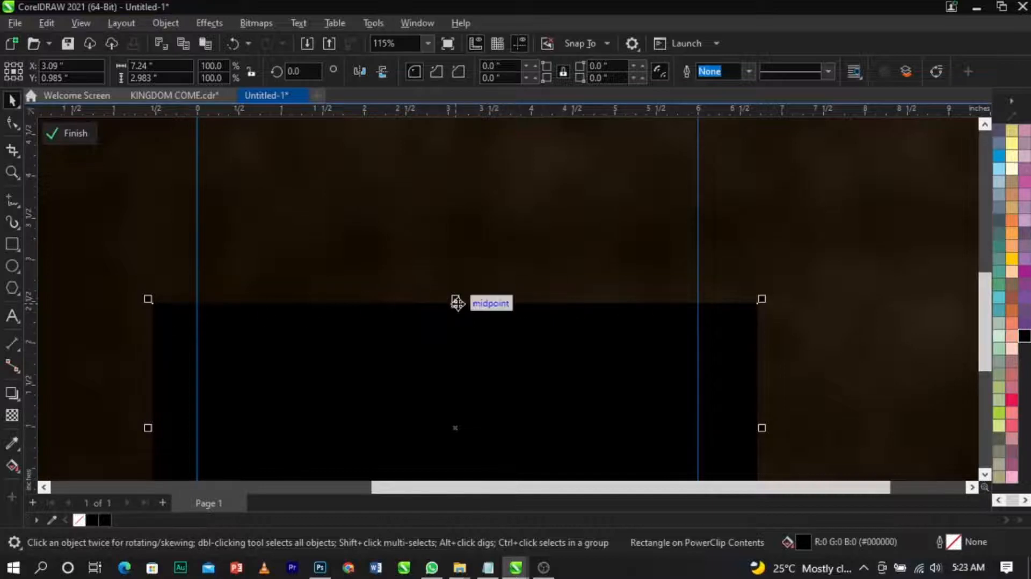
scroll(471, 303, down, 2)
scroll(502, 303, up, 1)
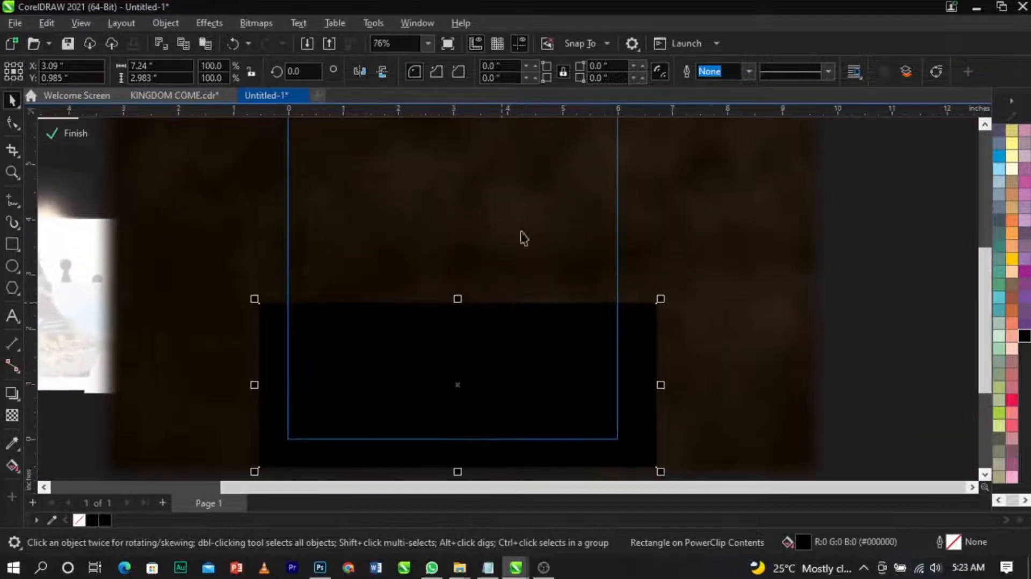
click(9, 420)
drag(467, 356, 468, 313)
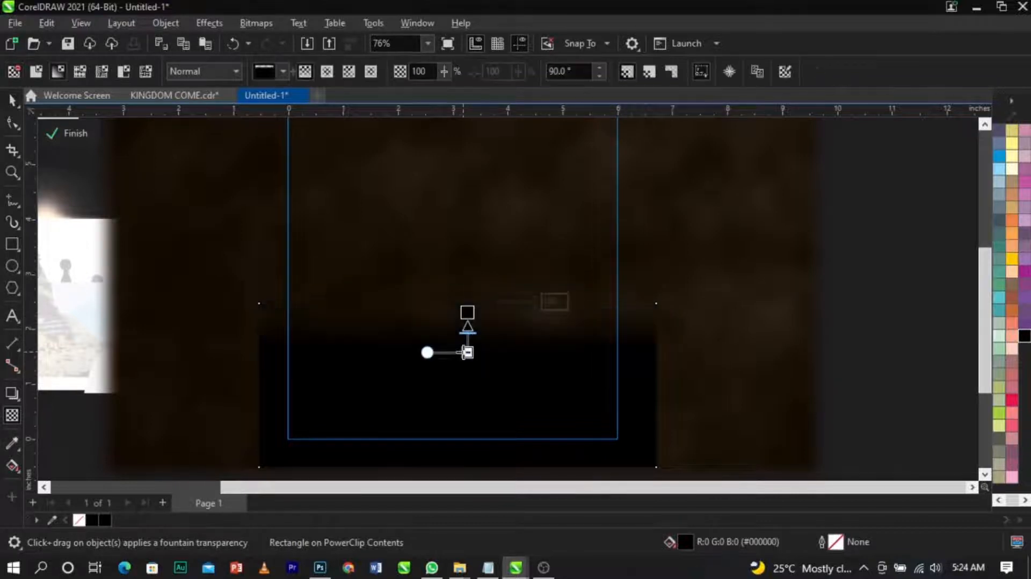
drag(467, 353, 468, 381)
drag(471, 312, 471, 318)
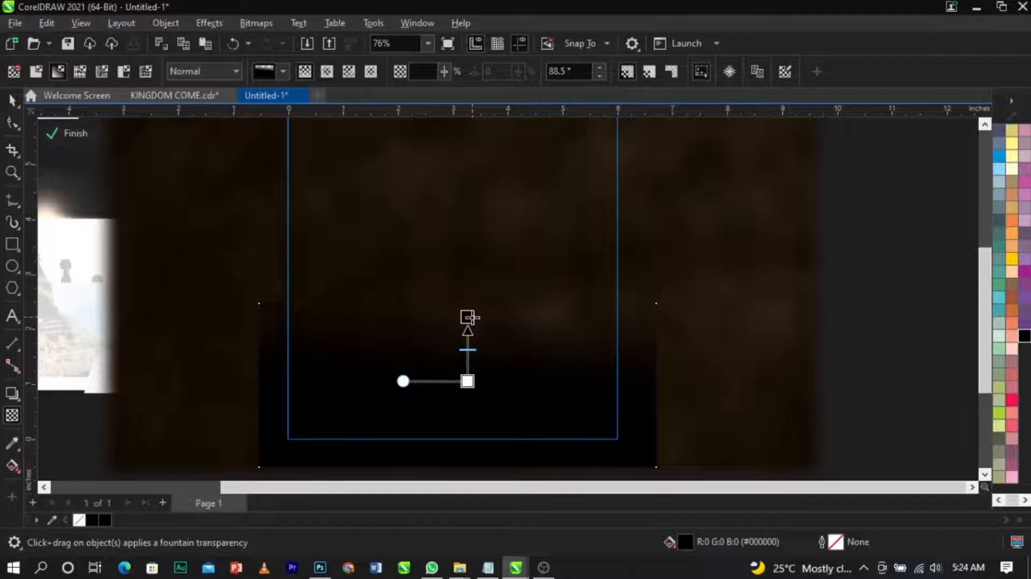
scroll(470, 318, up, 2)
drag(468, 318, 465, 328)
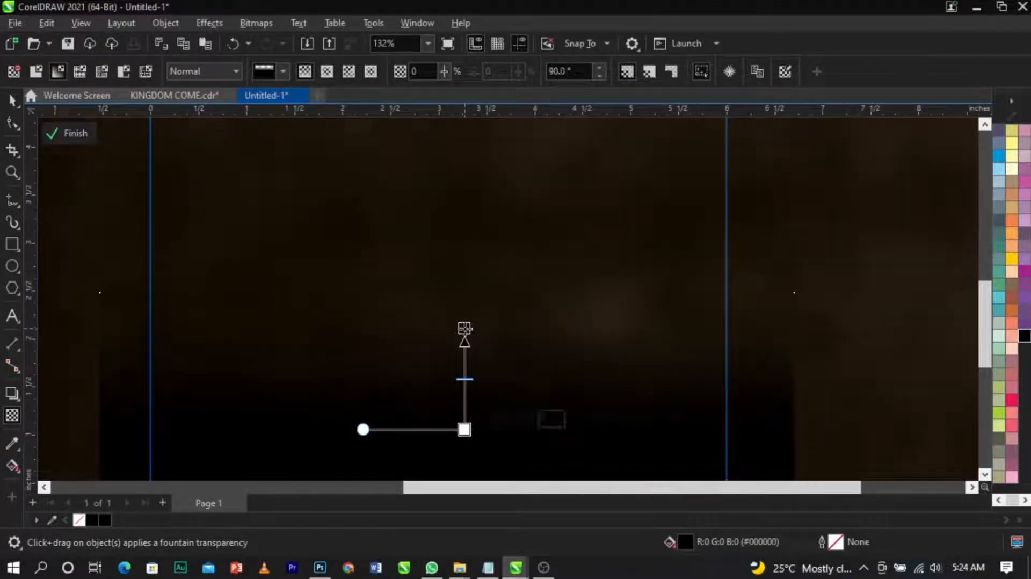
Step: Stretch the black gradient rectangle upward to about 3.2 inches tall and finish editing the PowerClip contents
mouse_move(465, 430)
mouse_down()
mouse_move(463, 442)
mouse_move(463, 433)
mouse_up()
scroll(466, 309, down, 2)
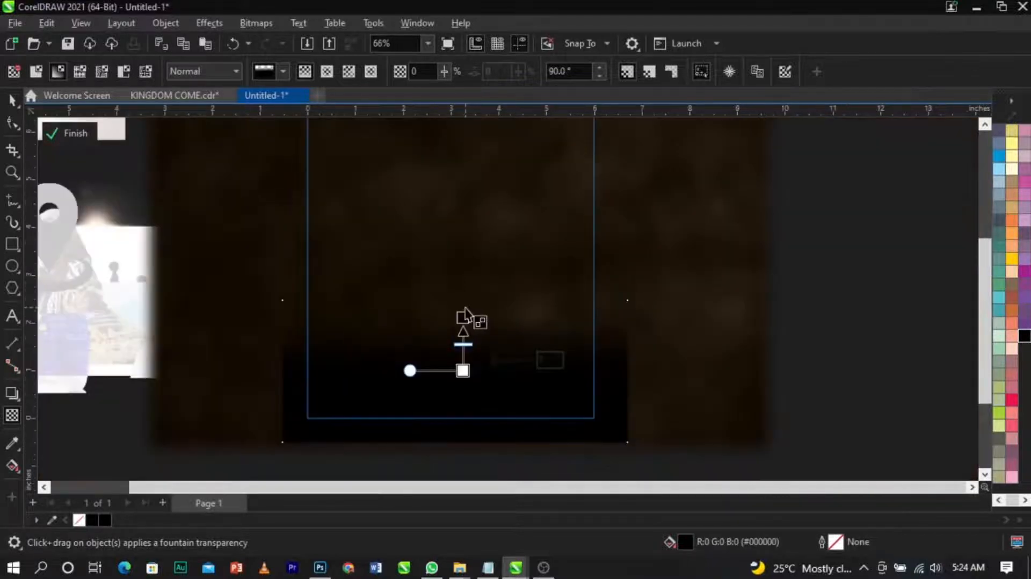
scroll(466, 307, up, 1)
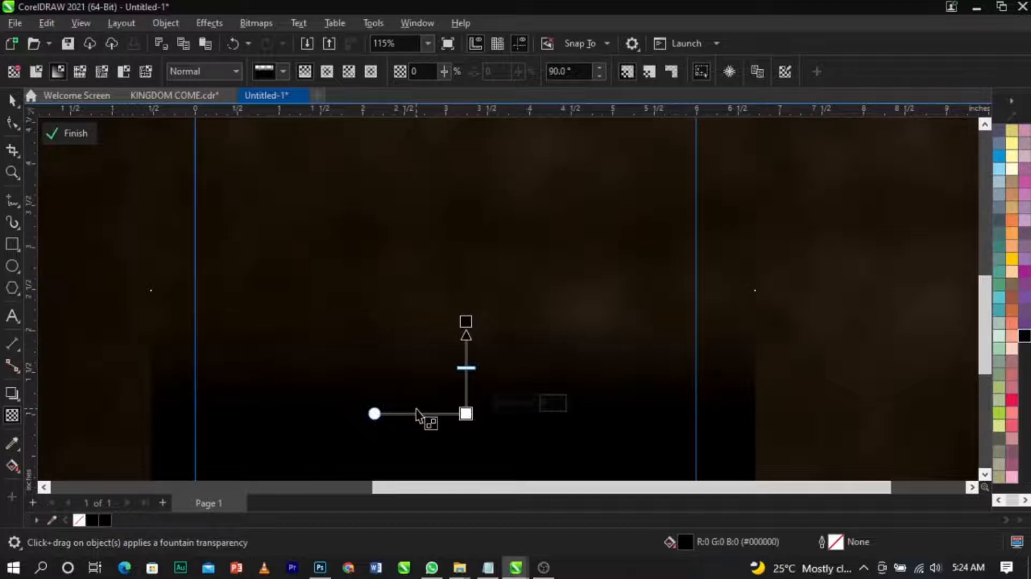
click(12, 100)
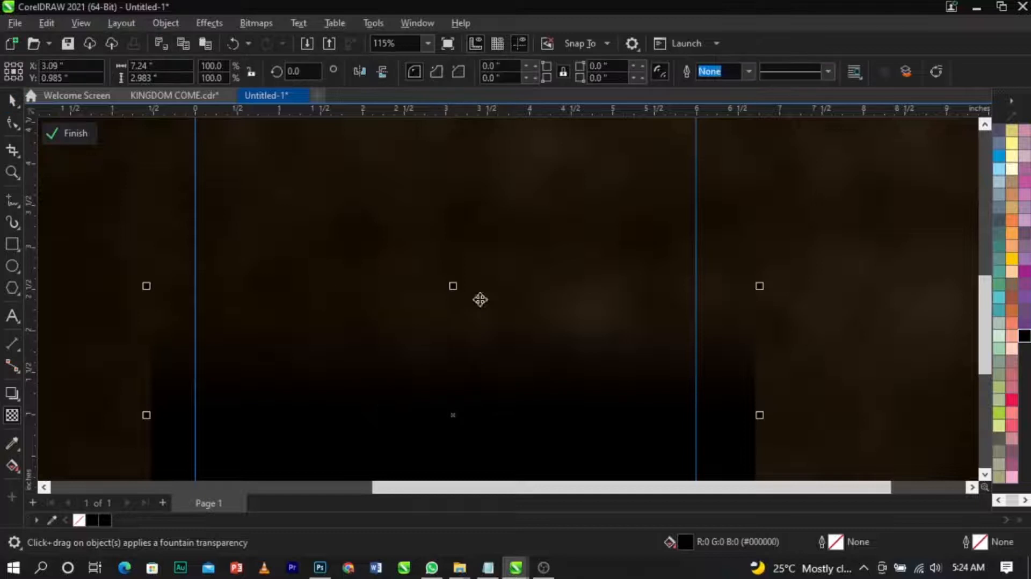
drag(453, 285, 460, 268)
scroll(438, 322, down, 2)
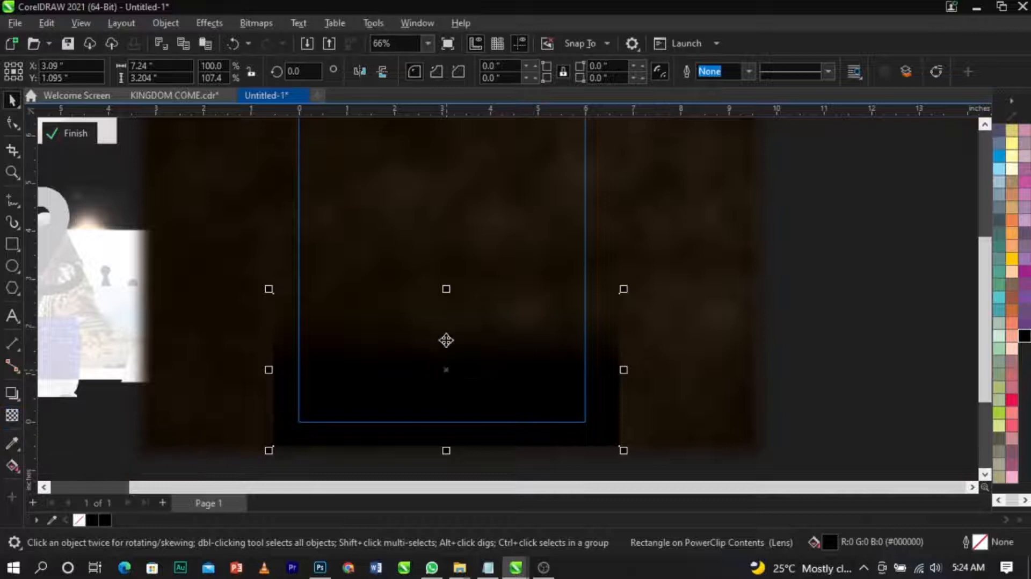
scroll(546, 334, down, 1)
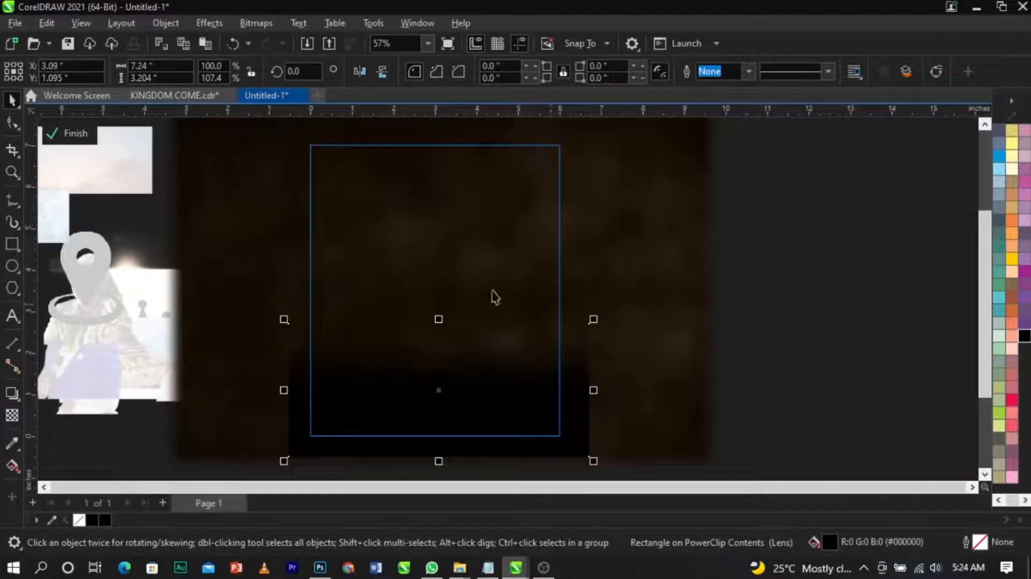
click(74, 135)
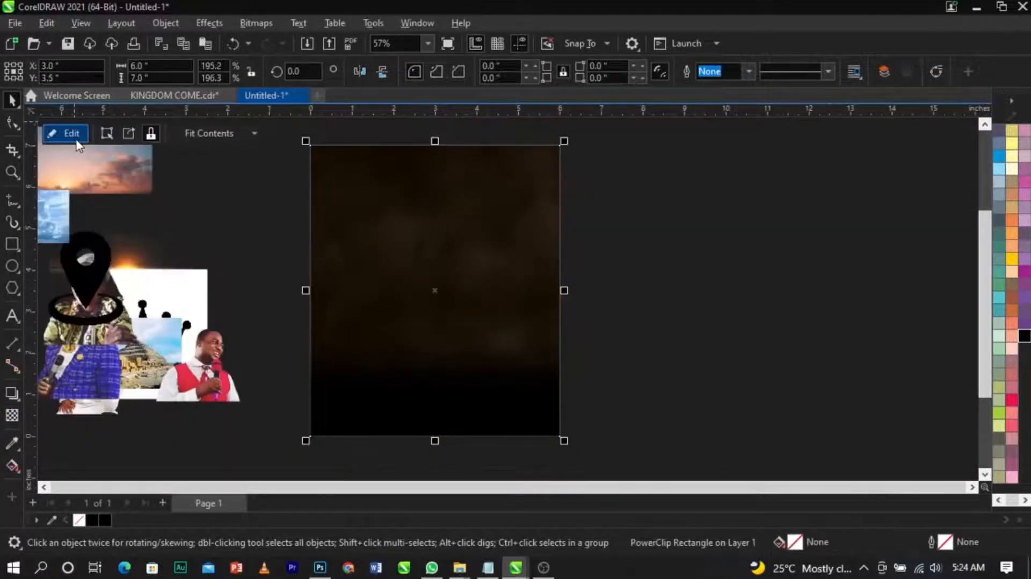
click(614, 322)
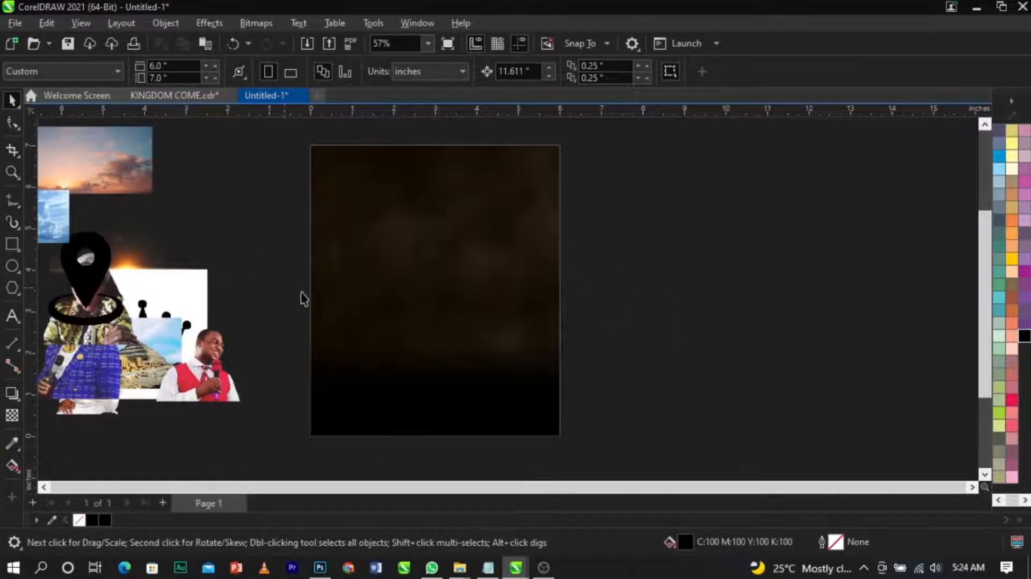
Step: Move the collage images aside and bring the pyramid photo next to the page
scroll(396, 279, down, 1)
drag(148, 269, 89, 376)
drag(213, 336, 178, 431)
drag(204, 338, 649, 291)
scroll(472, 229, up, 1)
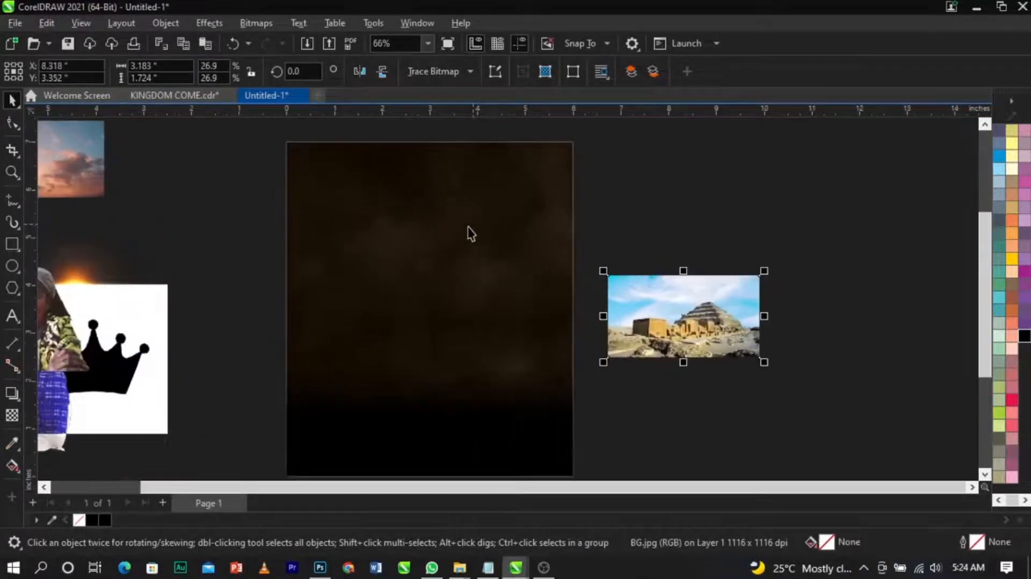
Step: Scale the pyramid photo to about 8.7 by 4.7 inches and position it over the page's upper part
drag(604, 272, 434, 178)
drag(659, 293, 498, 309)
drag(561, 348, 545, 348)
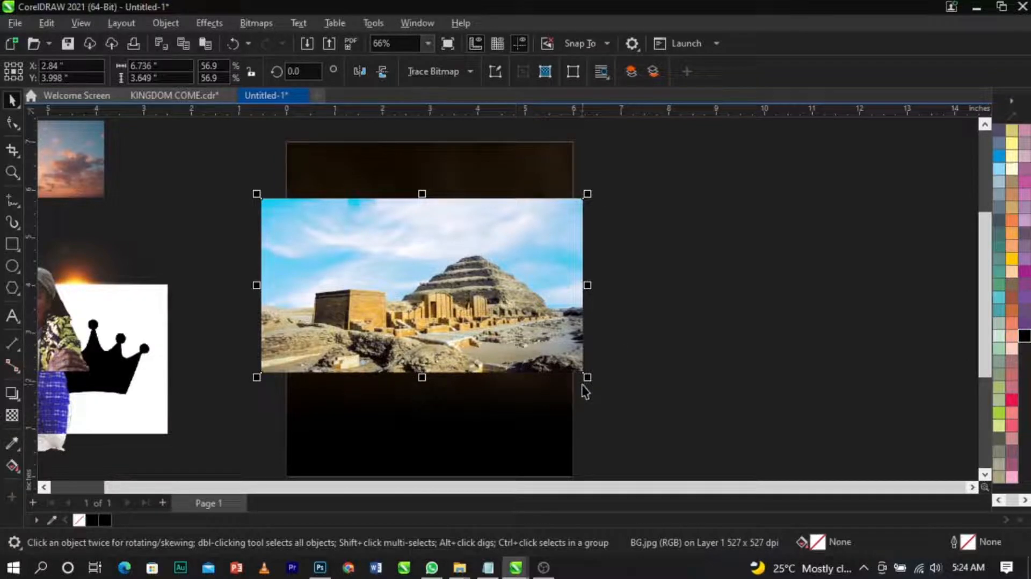
drag(595, 387, 605, 339)
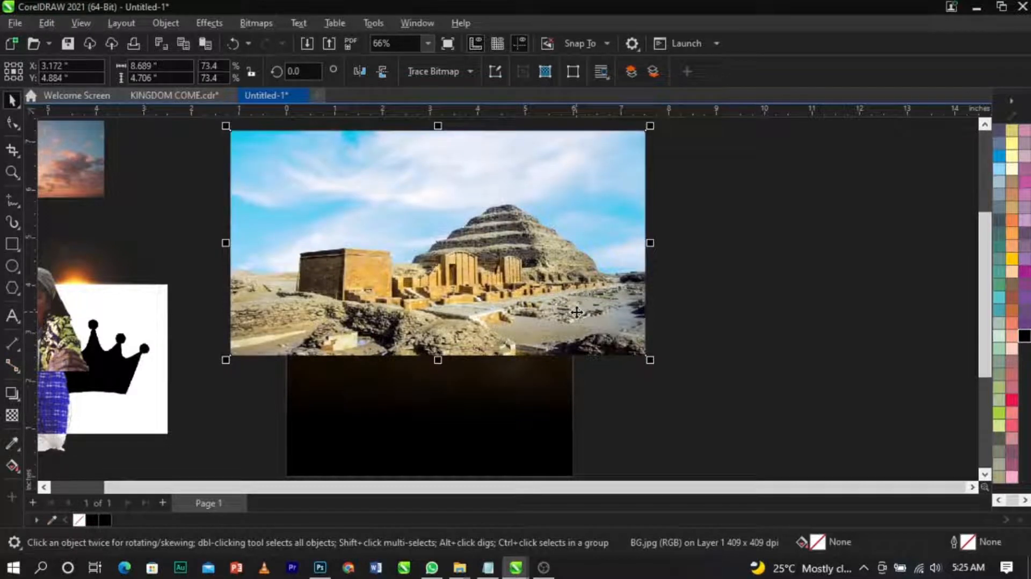
Step: Apply a vertical fountain transparency to the pyramid photo, fading its lower part, and adjust the handles
click(13, 416)
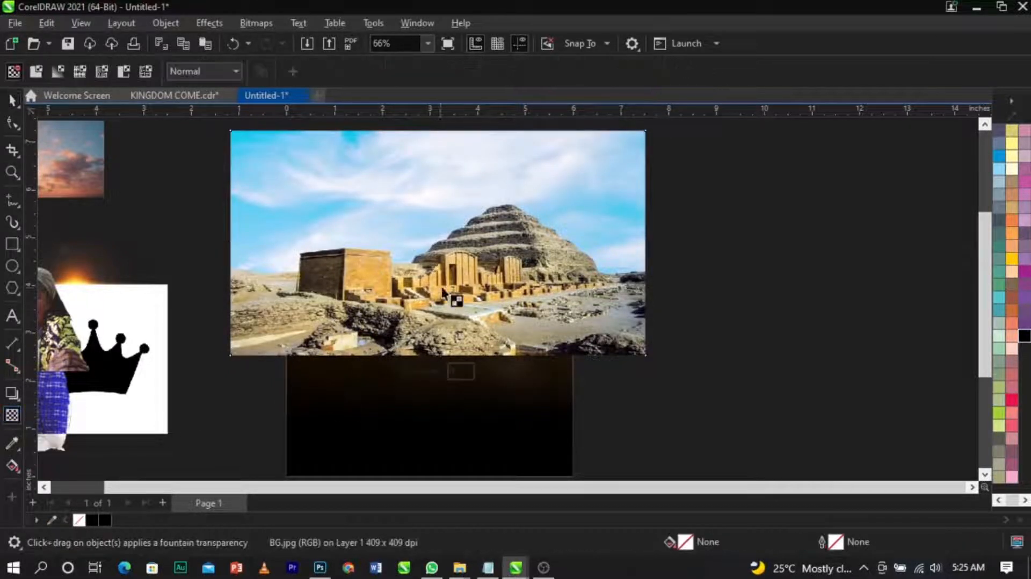
drag(448, 279, 451, 350)
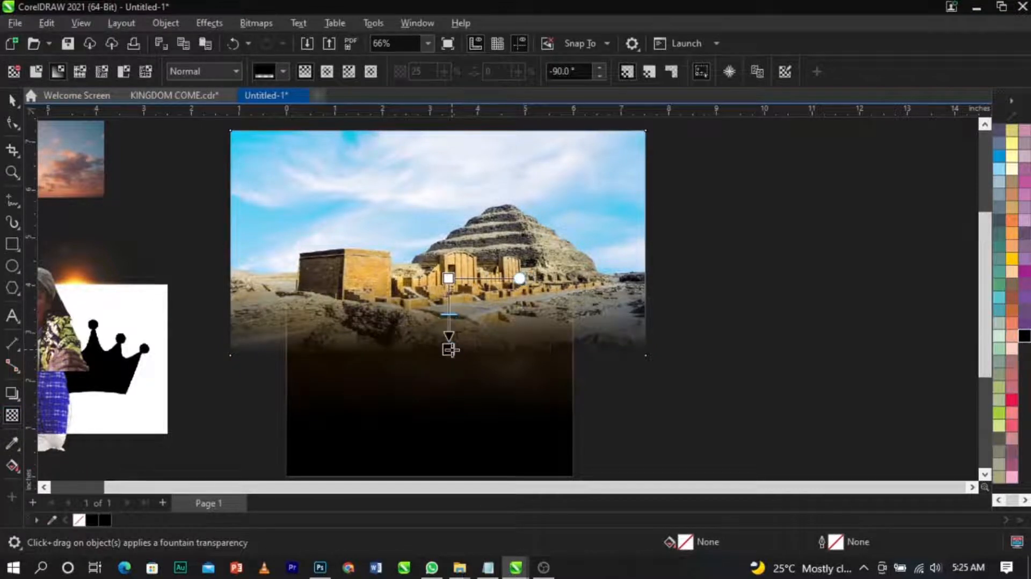
drag(449, 278, 448, 271)
drag(450, 350, 450, 340)
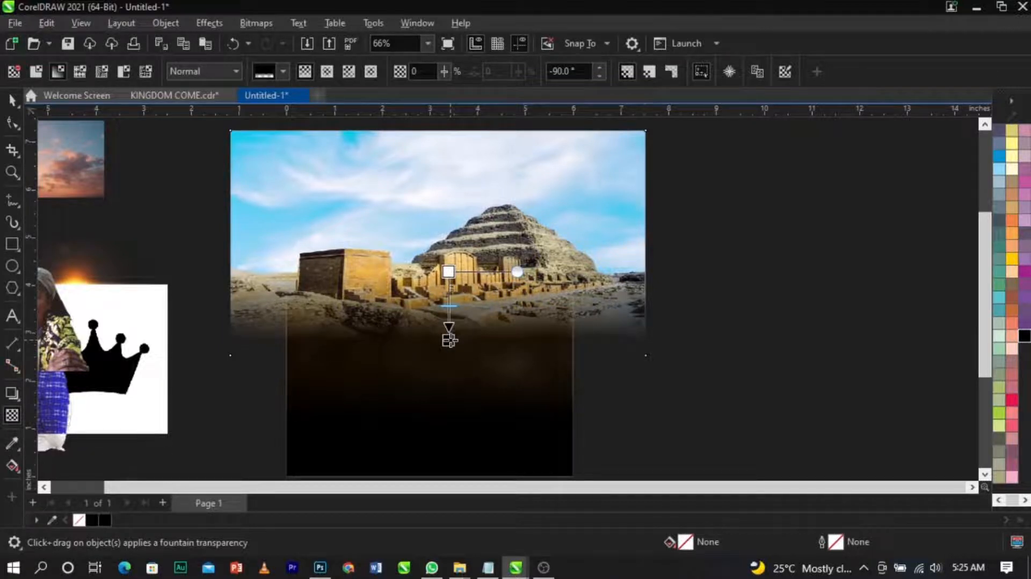
Step: Set the pyramid photo's transparency merge mode to Overlay
click(204, 69)
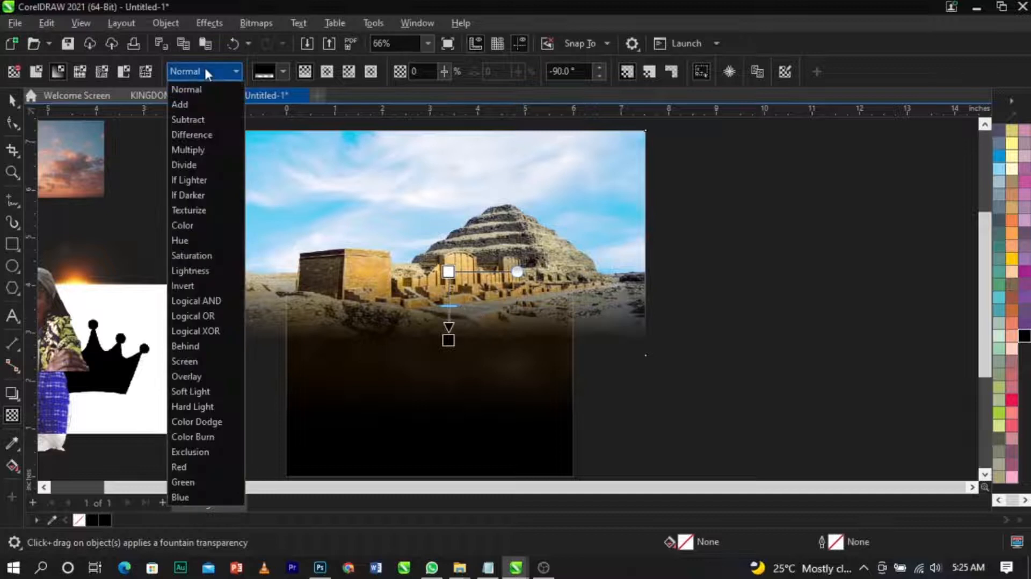
click(214, 360)
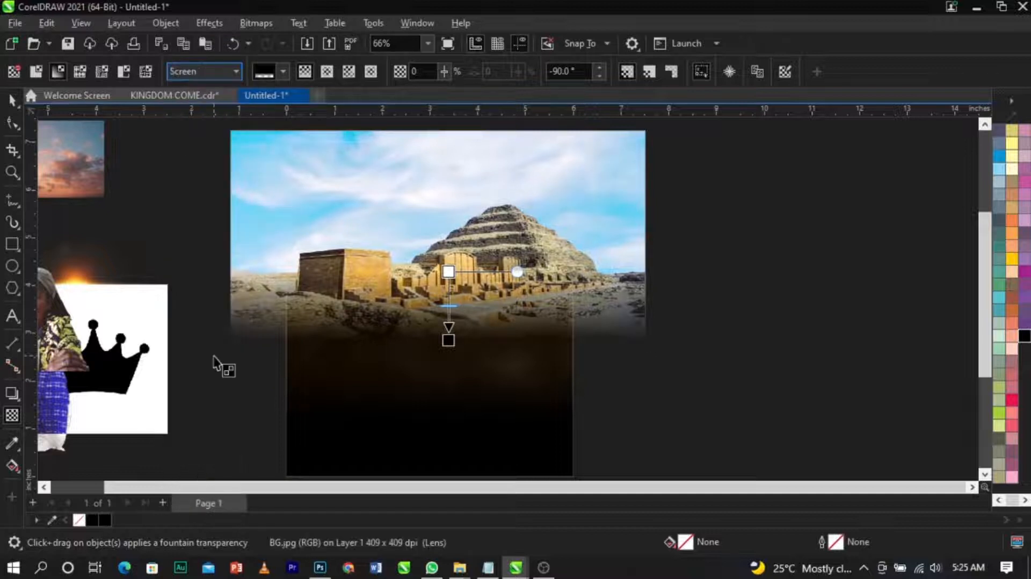
click(204, 69)
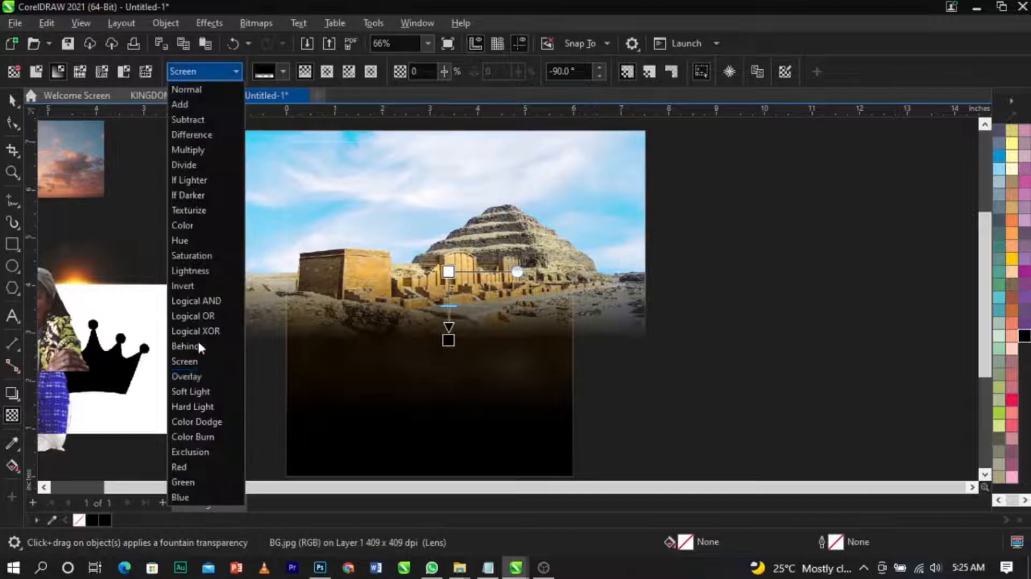
click(202, 379)
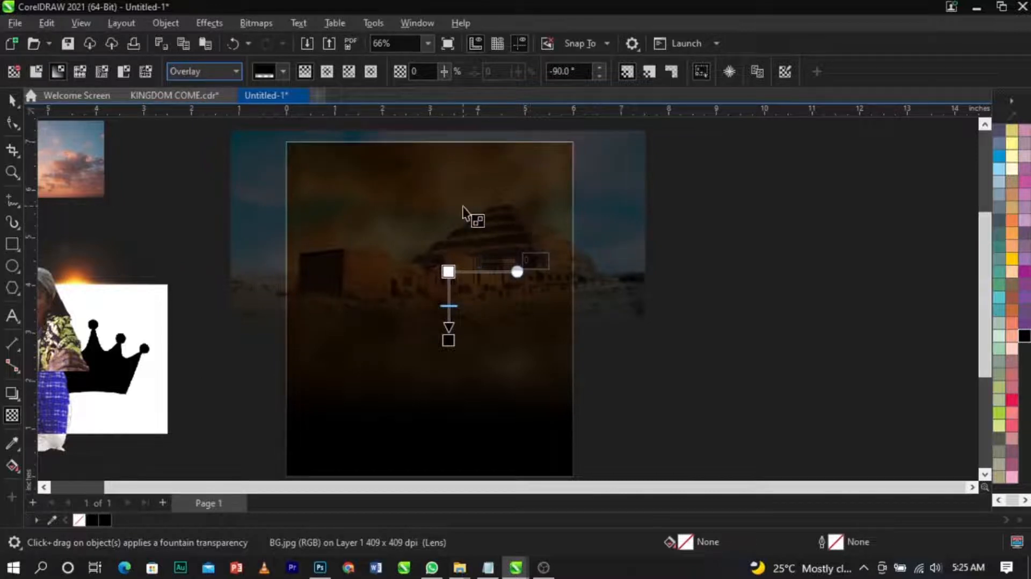
Step: Place the pyramid photo inside the page background PowerClip frame
key(space)
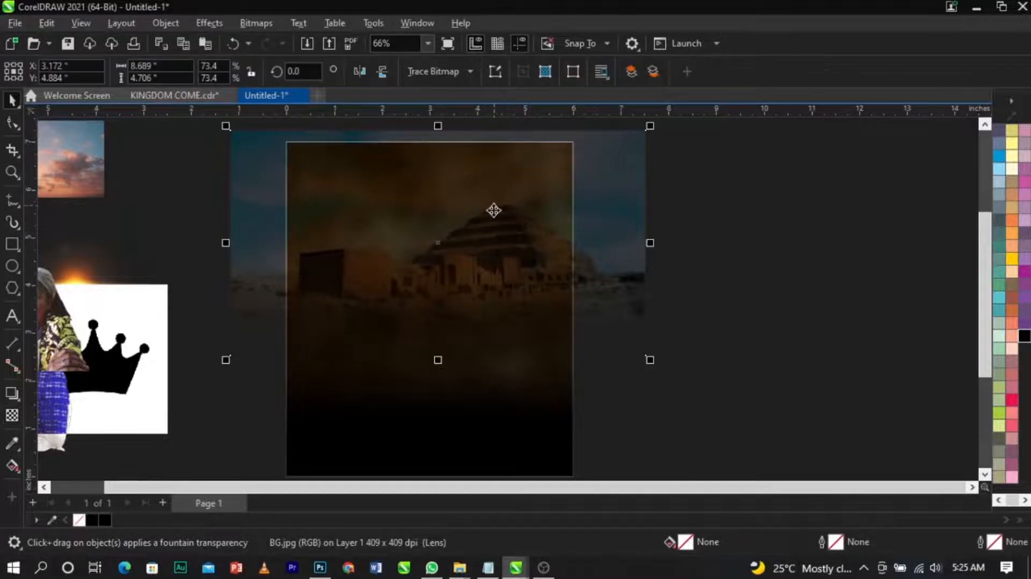
scroll(494, 211, up, 2)
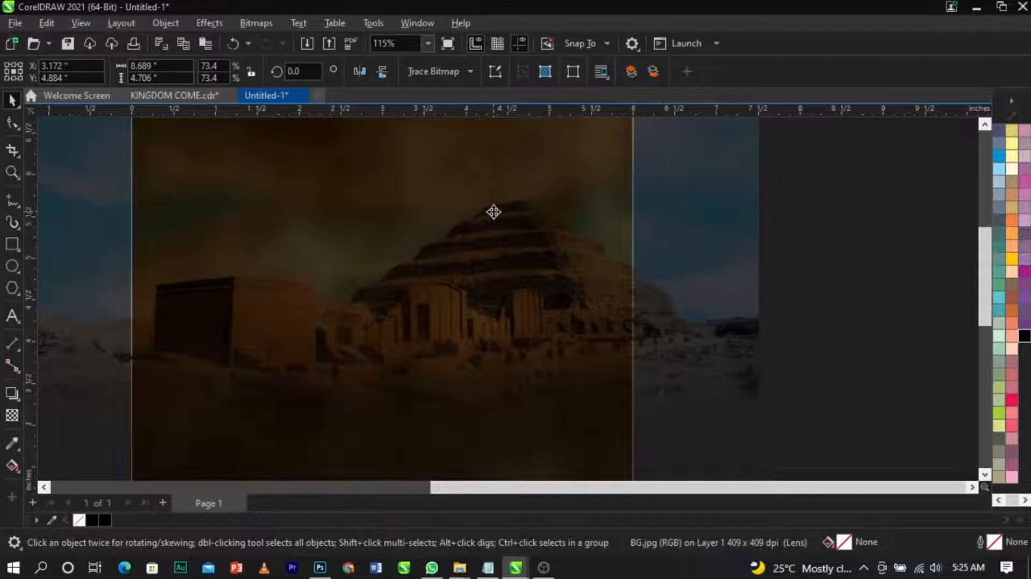
click(494, 213)
scroll(493, 213, down, 3)
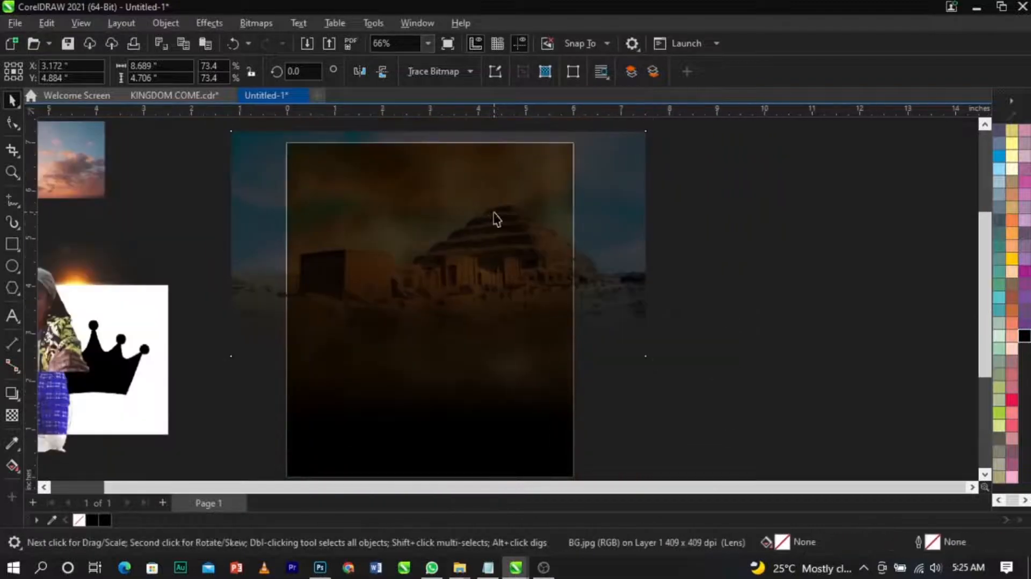
click(497, 217)
right_click(632, 217)
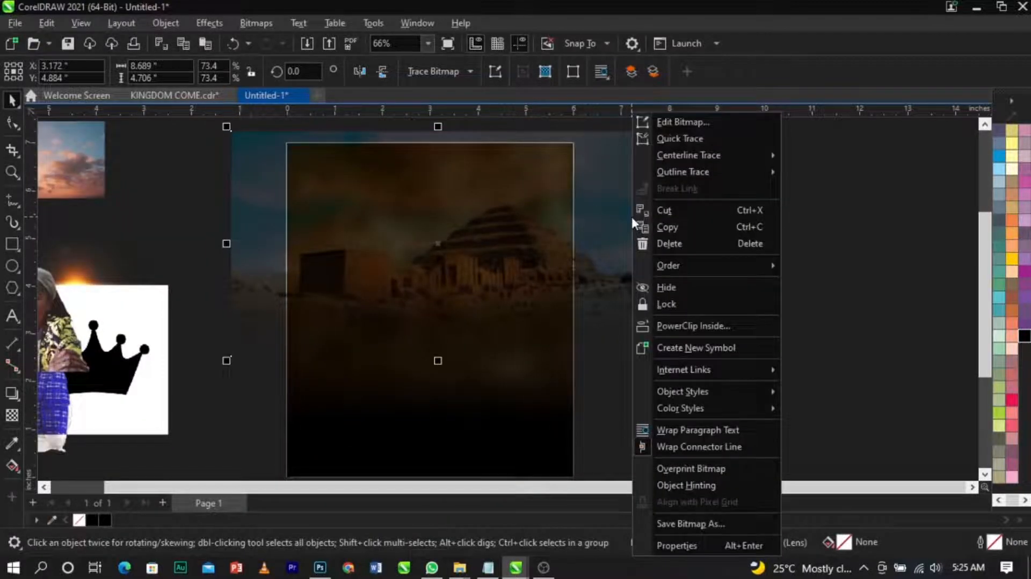
click(680, 325)
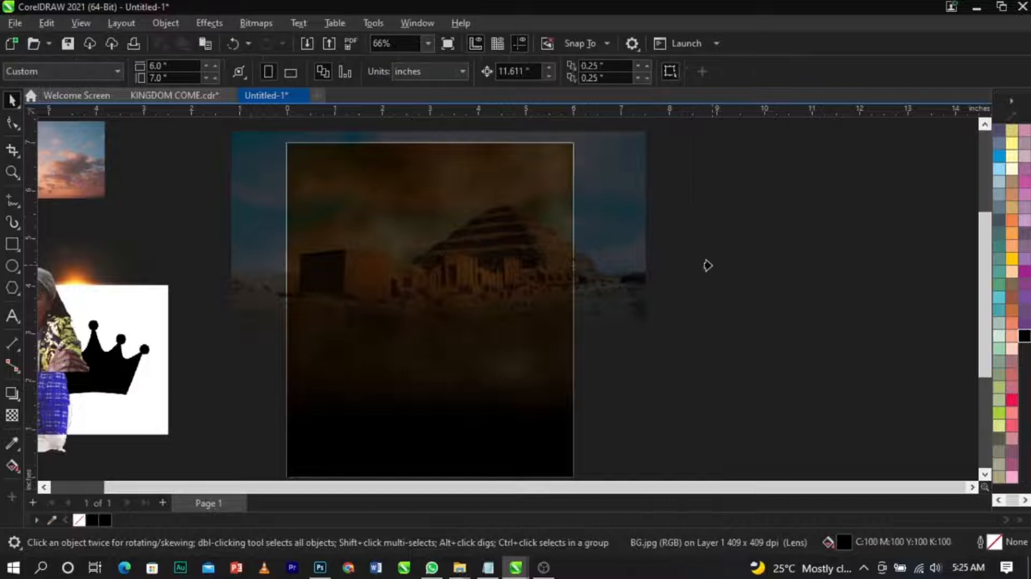
click(553, 440)
Step: Move the clouds photo onto the page's upper right area
scroll(499, 269, down, 1)
scroll(484, 251, up, 2)
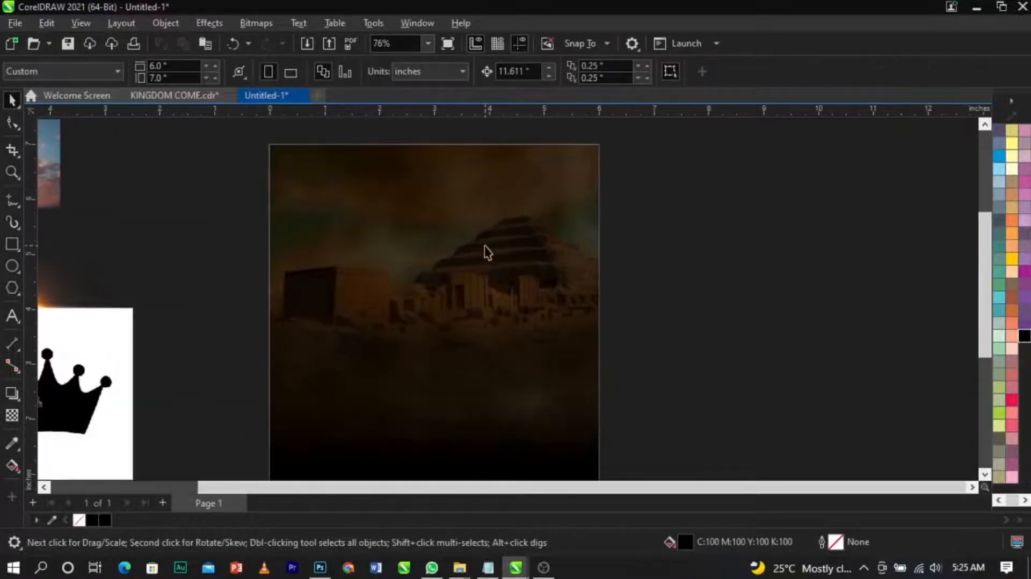
scroll(535, 253, down, 1)
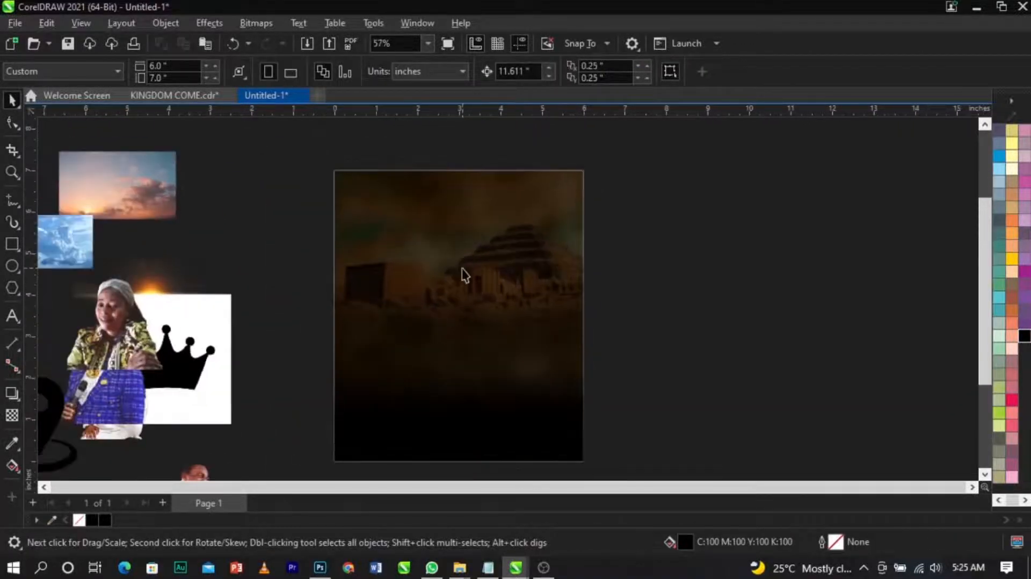
scroll(465, 275, up, 1)
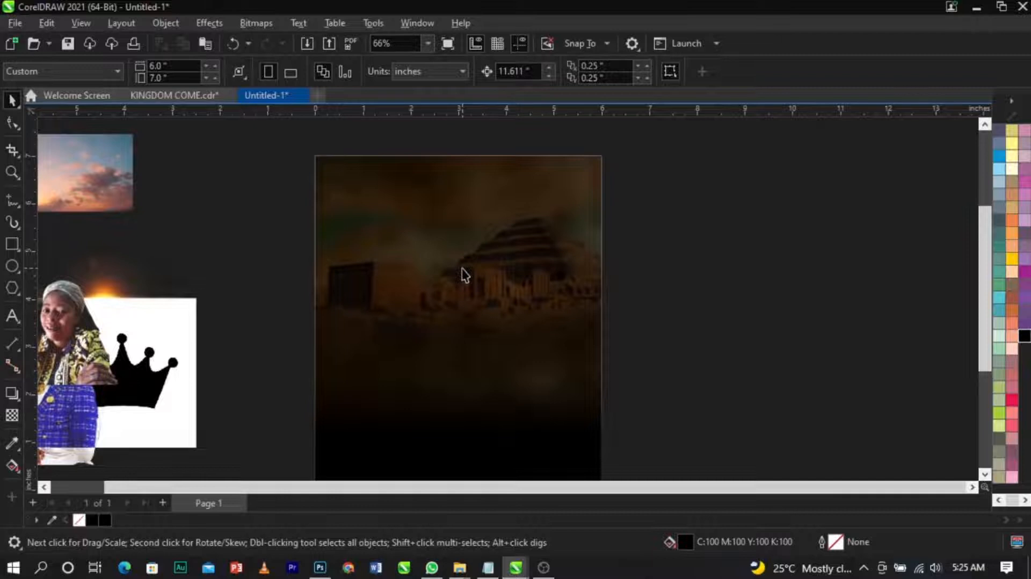
scroll(465, 275, down, 2)
scroll(465, 276, up, 1)
drag(92, 252, 825, 372)
drag(762, 338, 488, 219)
scroll(711, 265, up, 2)
scroll(502, 175, up, 4)
scroll(555, 221, down, 2)
scroll(421, 179, up, 1)
scroll(421, 180, up, 1)
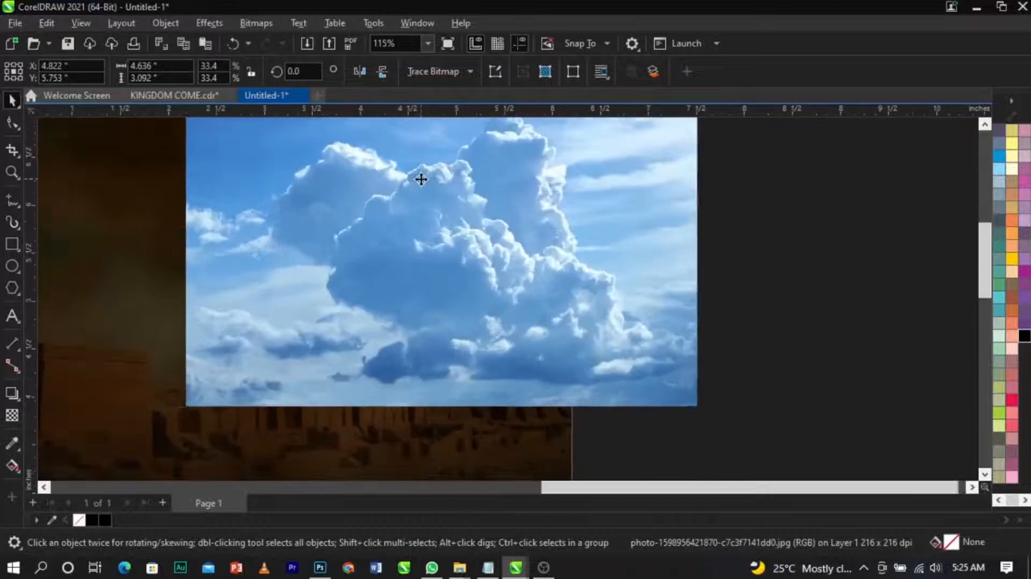
Step: Apply a horizontal fountain transparency to the clouds photo, fading it toward its left side
click(12, 415)
drag(396, 222, 261, 223)
drag(396, 222, 417, 222)
scroll(457, 253, down, 1)
scroll(534, 218, down, 2)
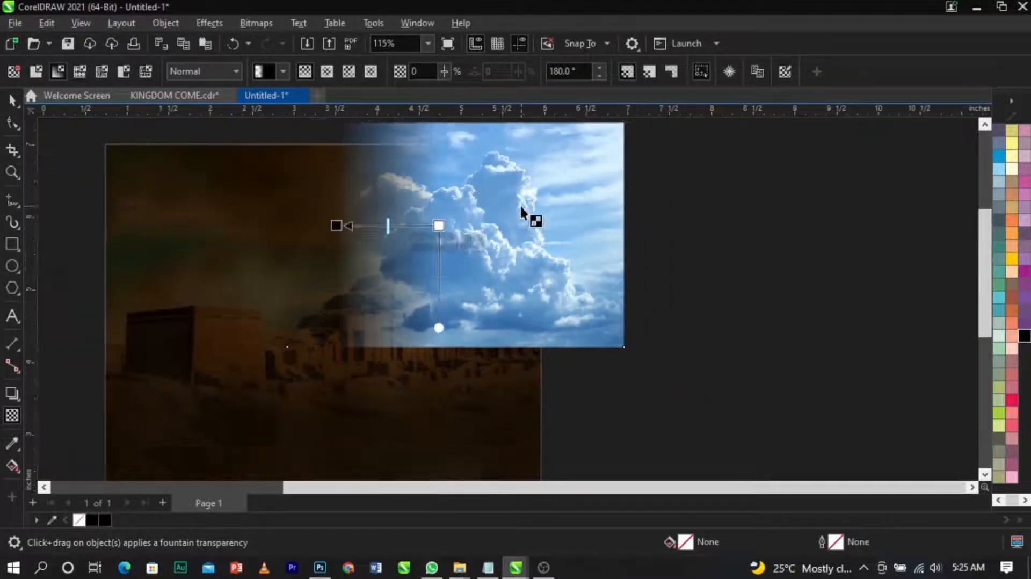
scroll(507, 169, up, 1)
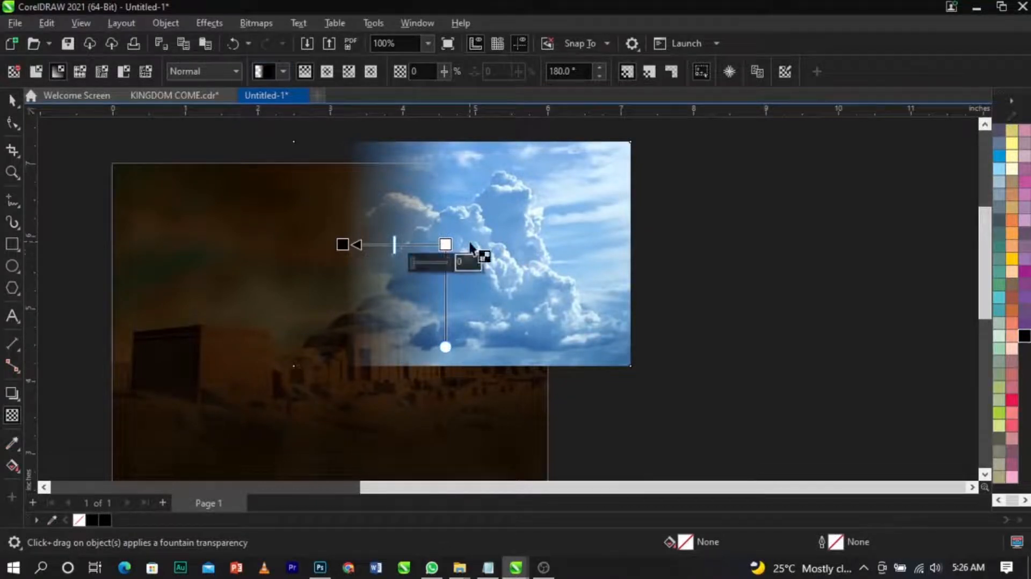
mouse_move(457, 262)
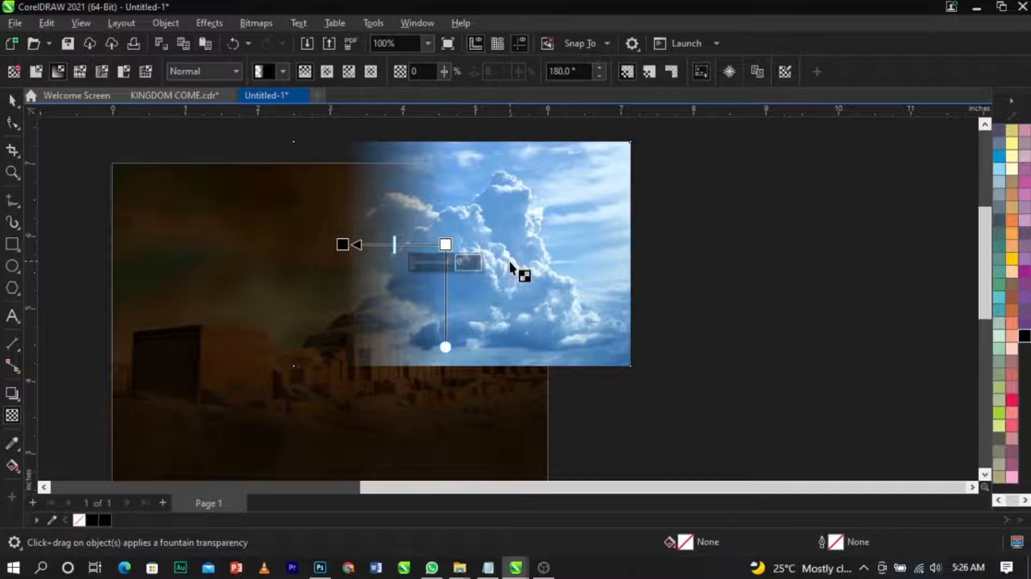
Step: Convert the clouds photo to a bitmap at 300 dpi in RGB Color (24-bit) mode
click(251, 25)
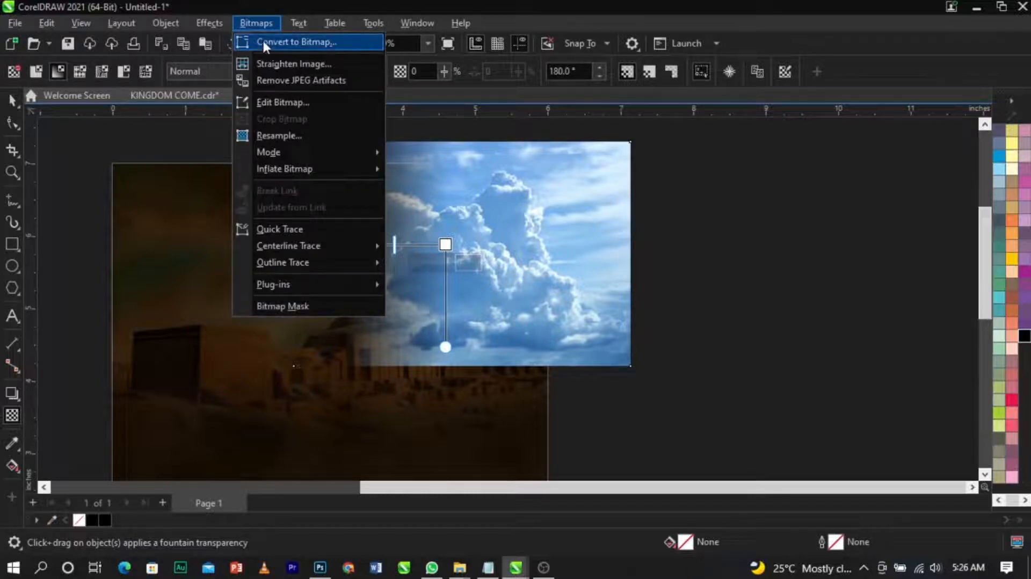
click(264, 42)
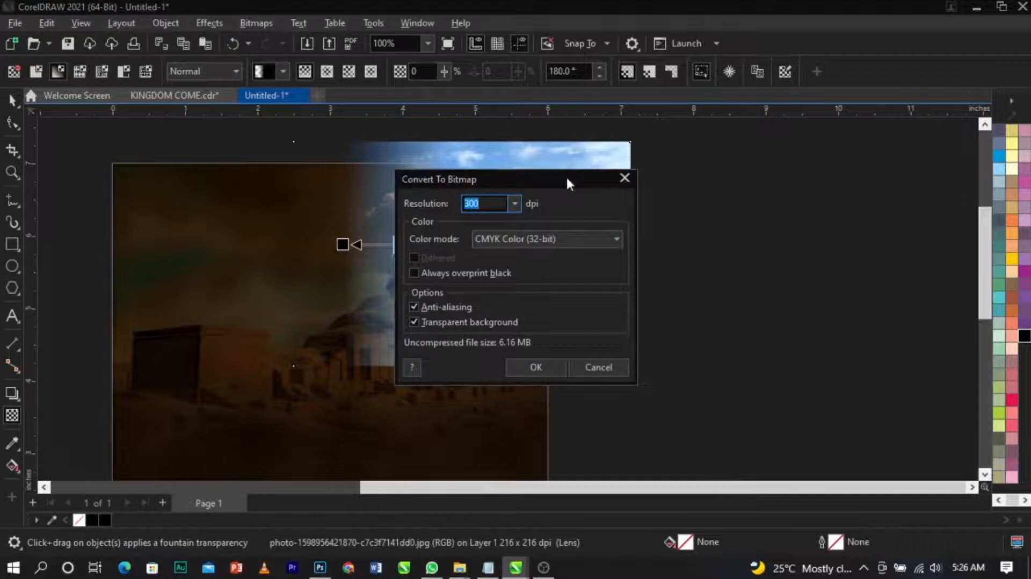
drag(566, 175, 721, 157)
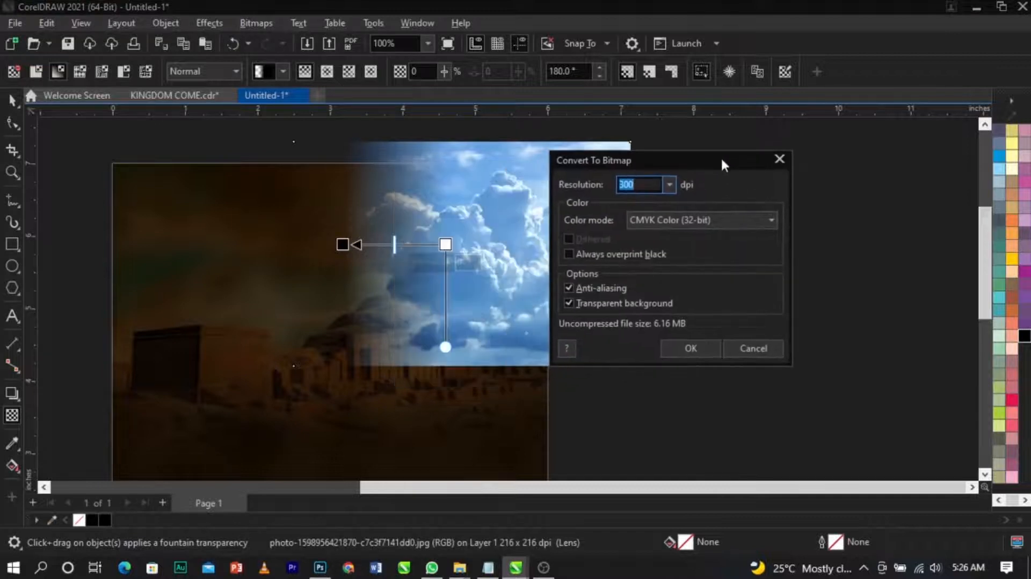
click(711, 219)
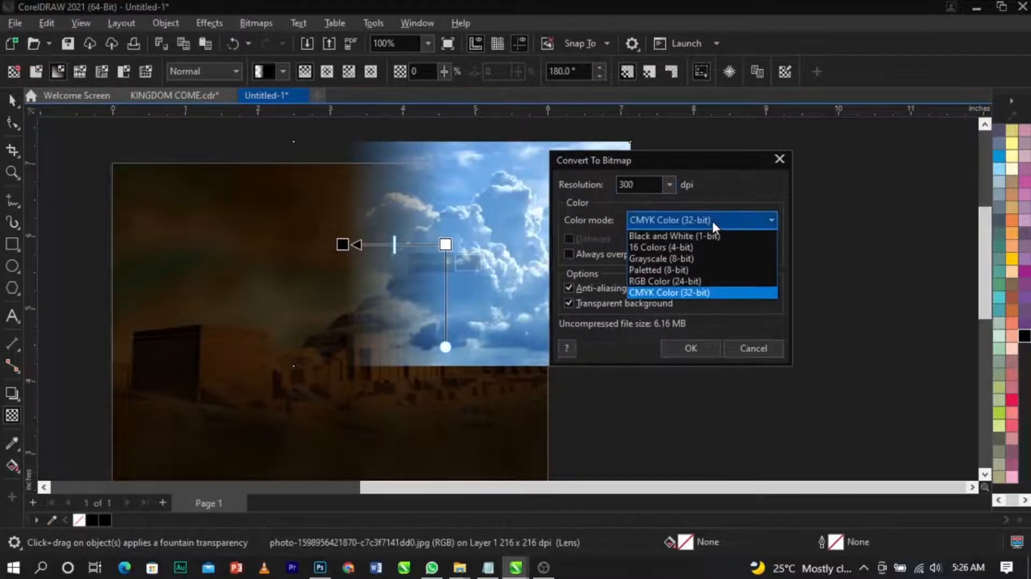
click(659, 280)
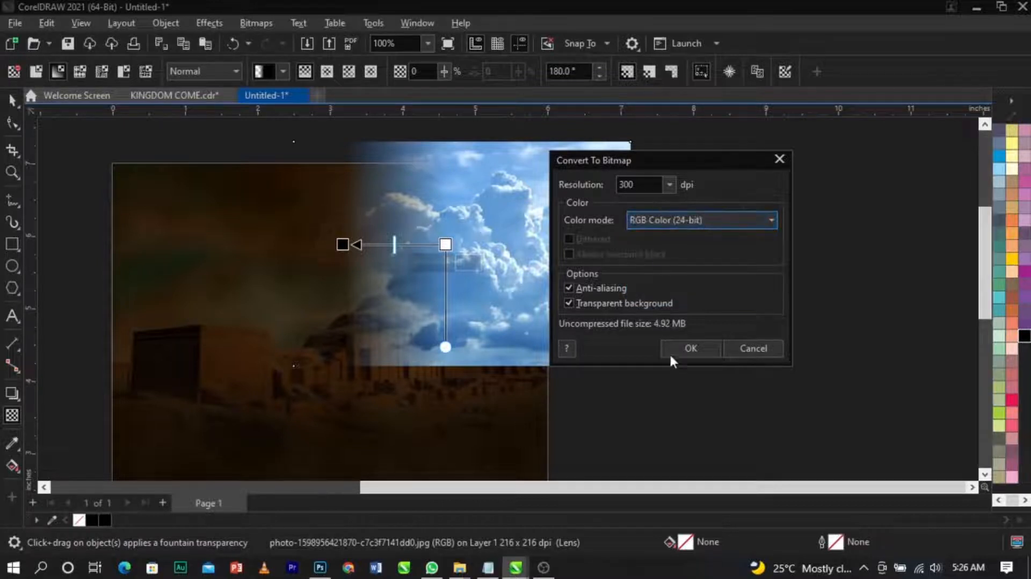
click(690, 348)
Step: Fade the clouds photo downward with a vertical fountain transparency, then convert it to a bitmap at 300 dpi
drag(473, 253, 479, 316)
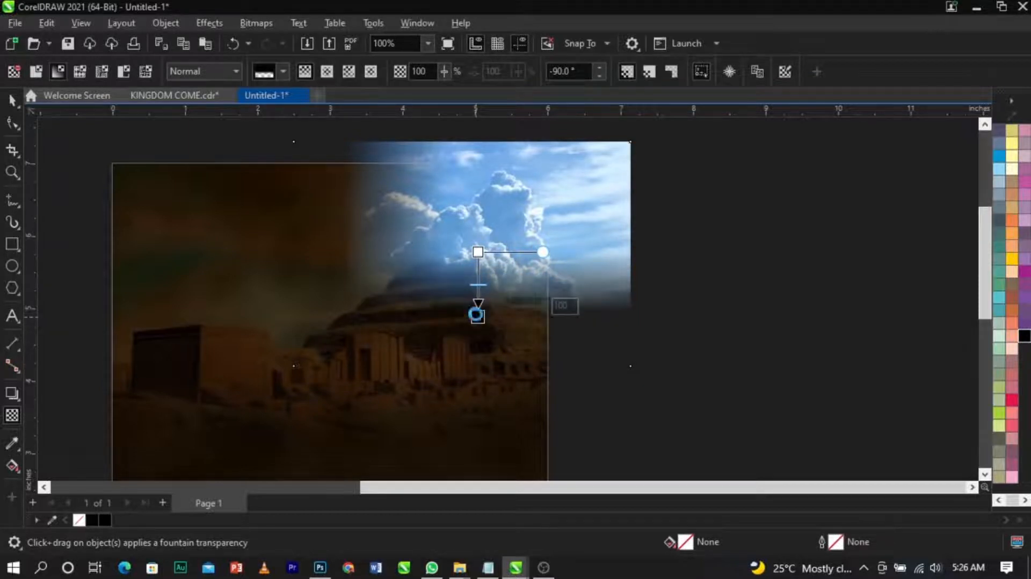
drag(479, 252, 478, 237)
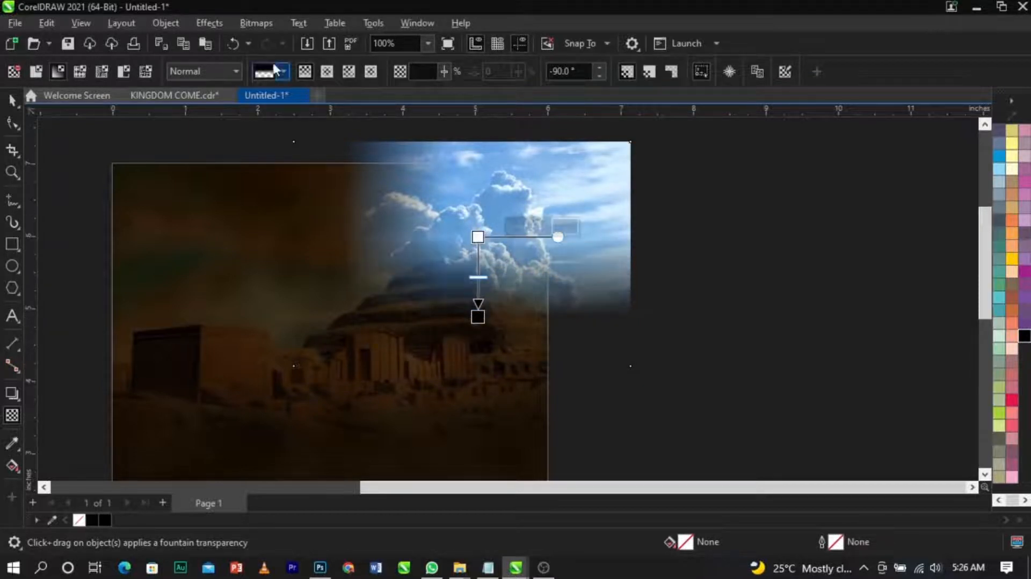
click(269, 27)
click(274, 40)
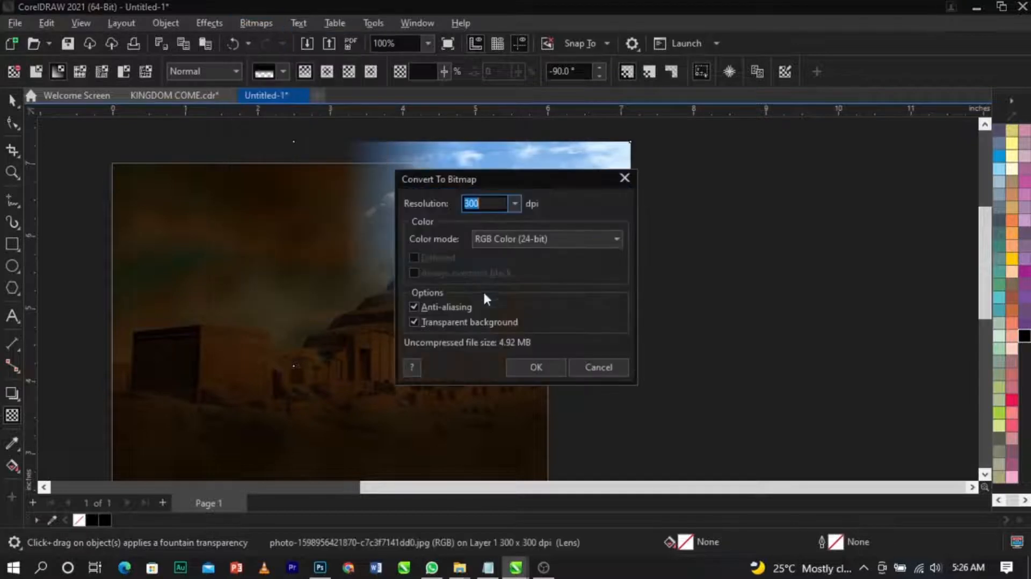
click(514, 374)
Step: Apply a diagonal fountain transparency to the clouds bitmap and change its mode to Grayscale (8-bit)
drag(419, 257, 369, 288)
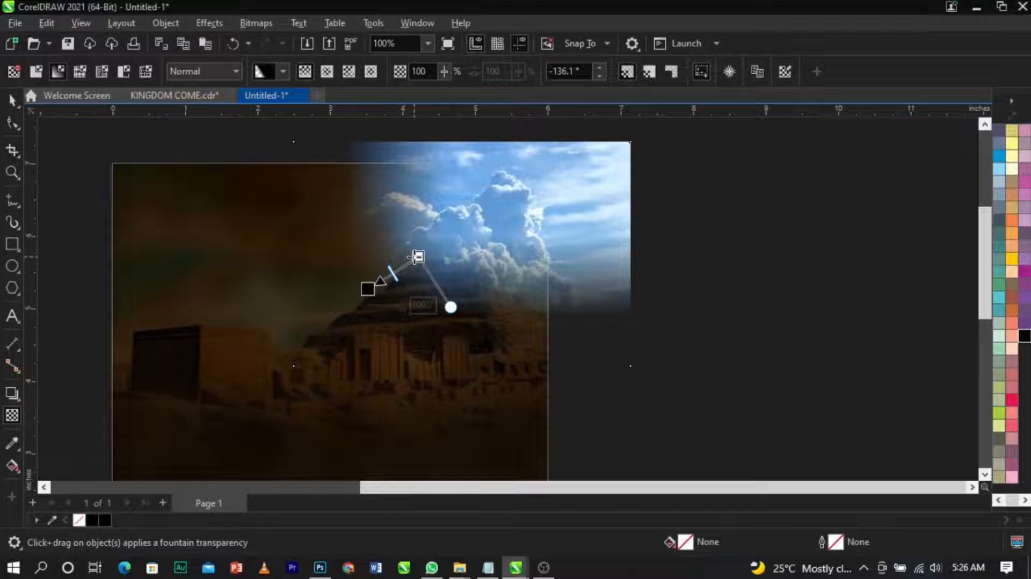
drag(418, 257, 417, 248)
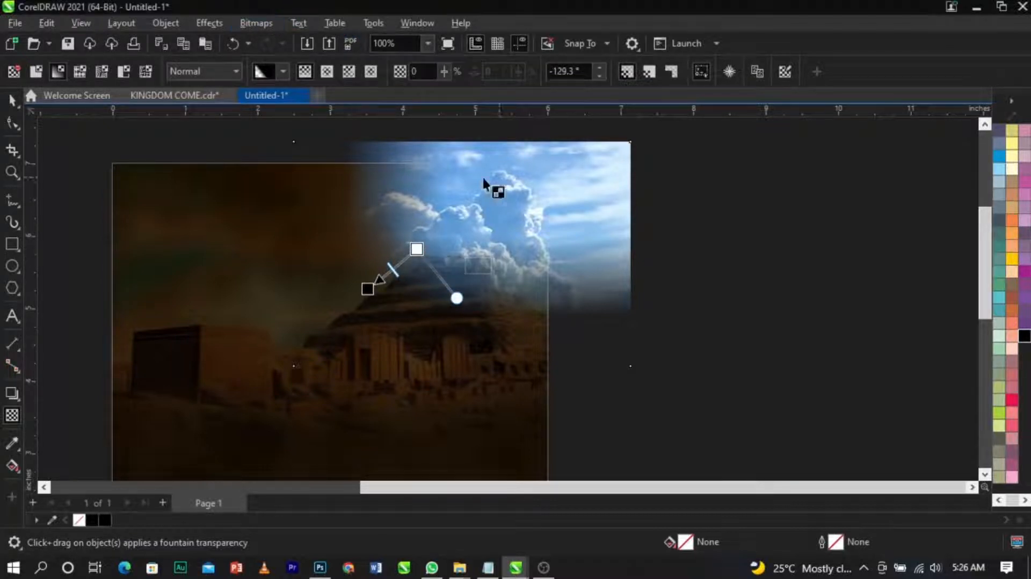
click(255, 24)
mouse_move(288, 151)
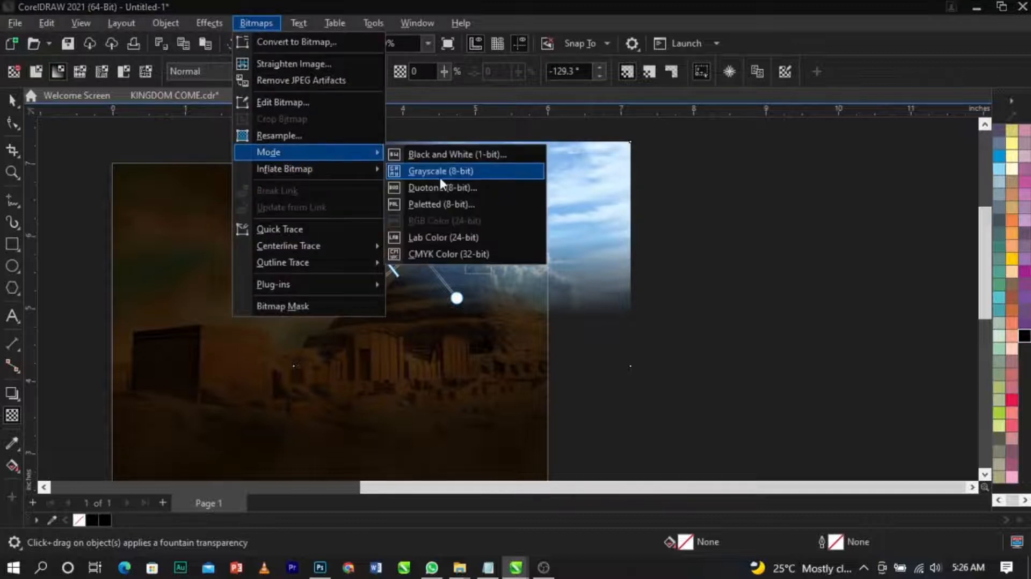
click(444, 172)
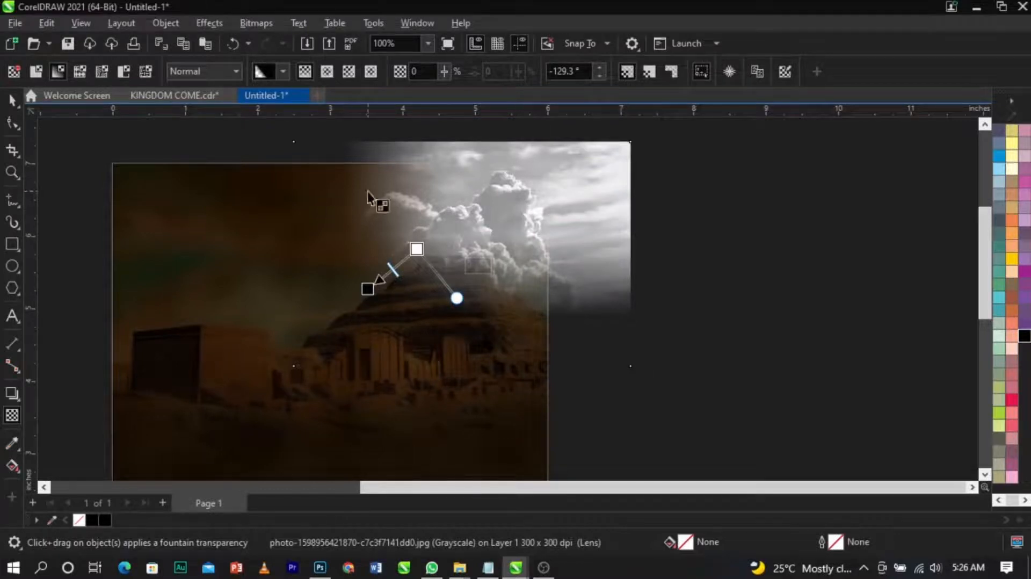
Step: Set the clouds bitmap's transparency merge mode to Overlay
click(208, 74)
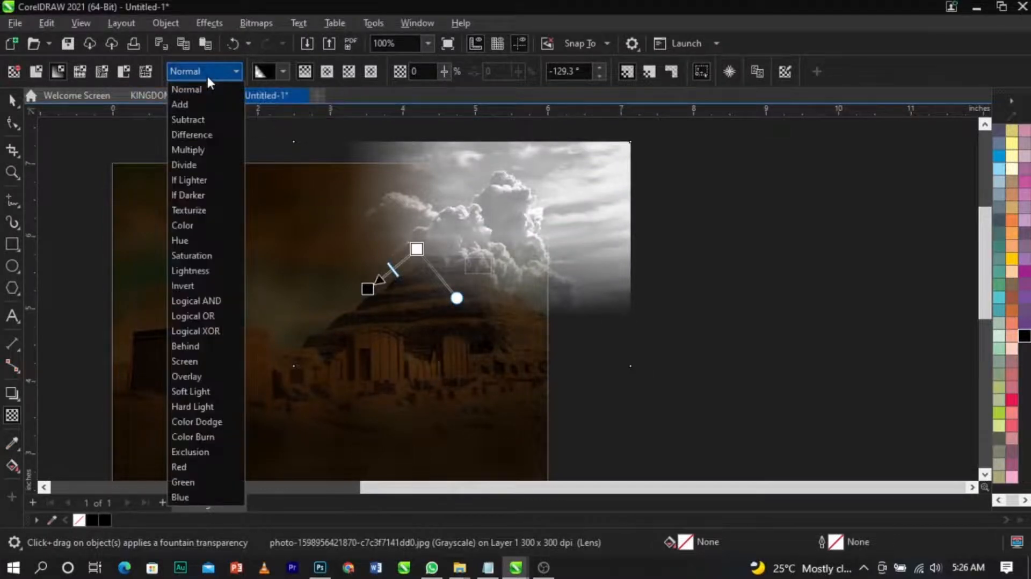
click(218, 392)
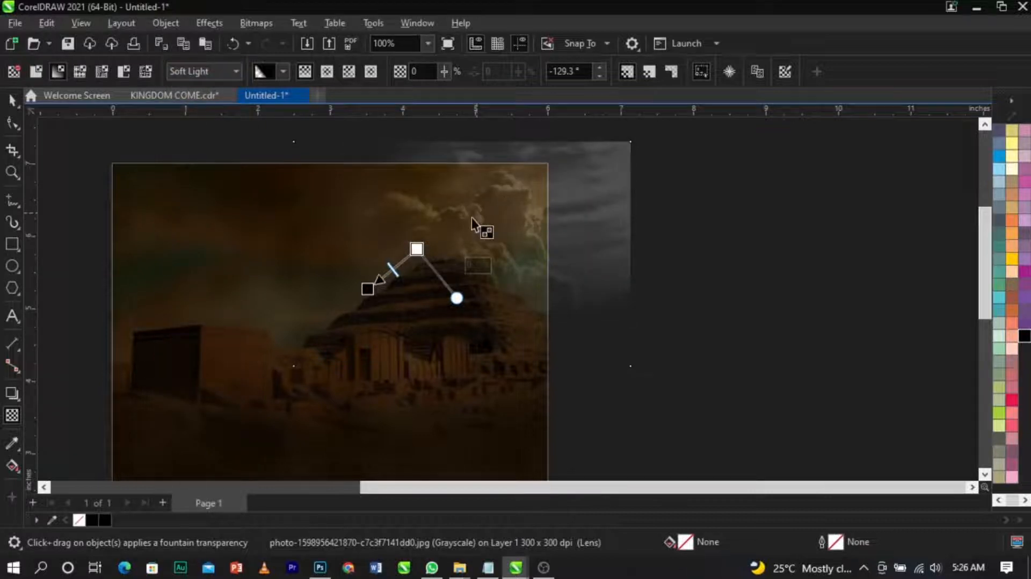
click(214, 71)
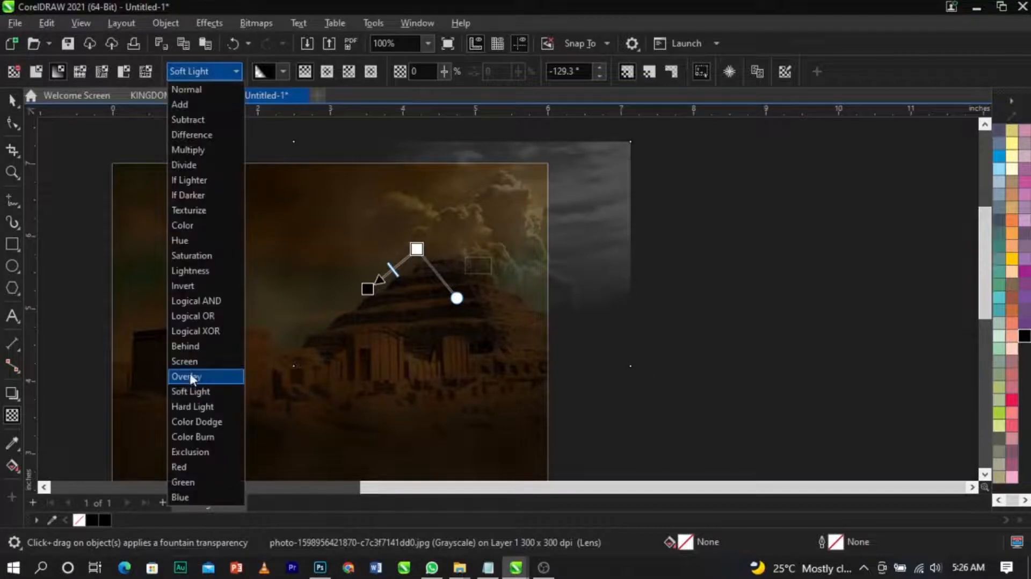
click(202, 378)
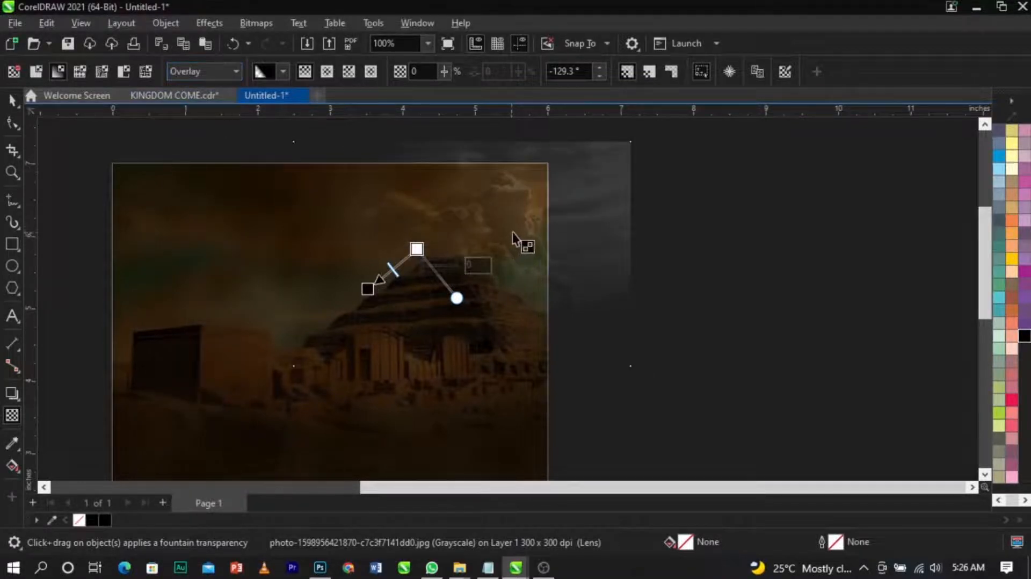
Step: Place the clouds bitmap inside the page background PowerClip frame
key(space)
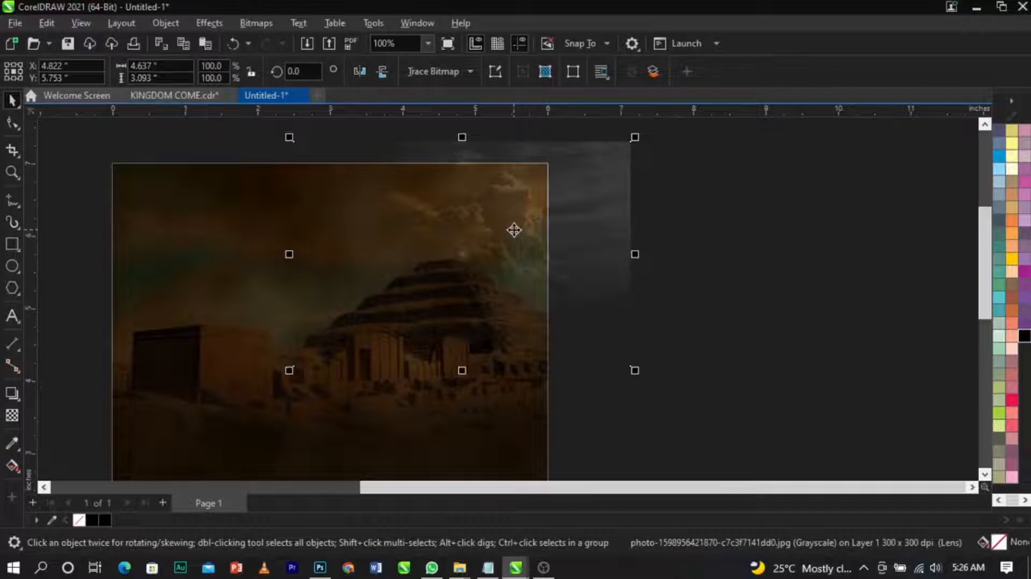
right_click(514, 230)
click(562, 318)
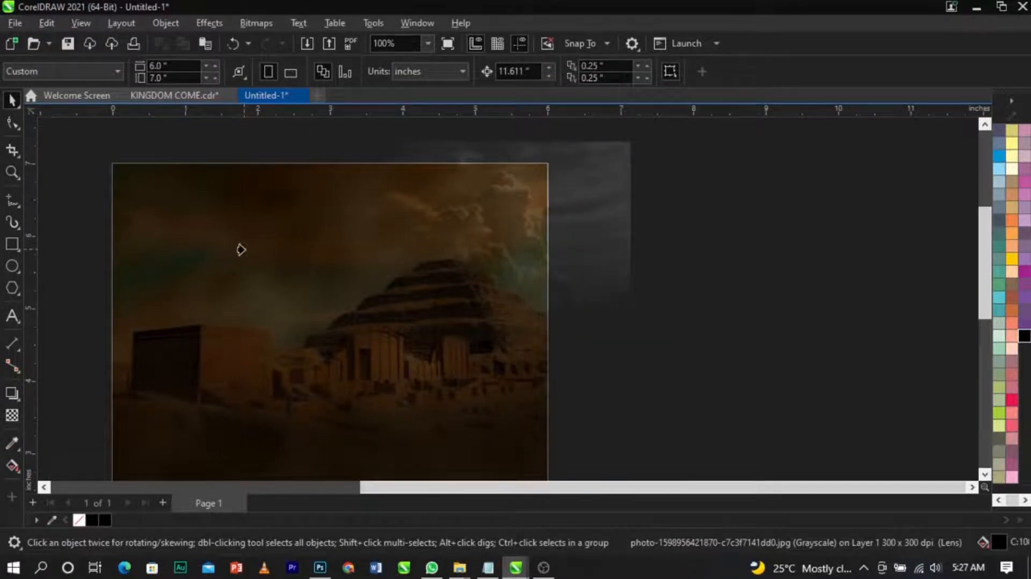
click(195, 258)
Step: Zoom in and out to examine the blended background on the page
scroll(591, 215, down, 3)
scroll(488, 230, up, 2)
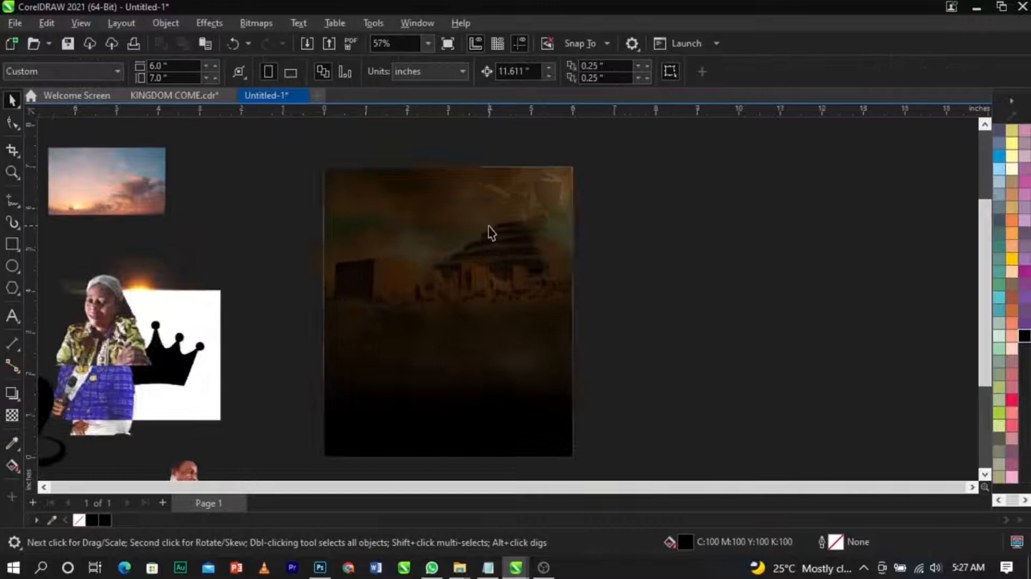
scroll(573, 230, up, 2)
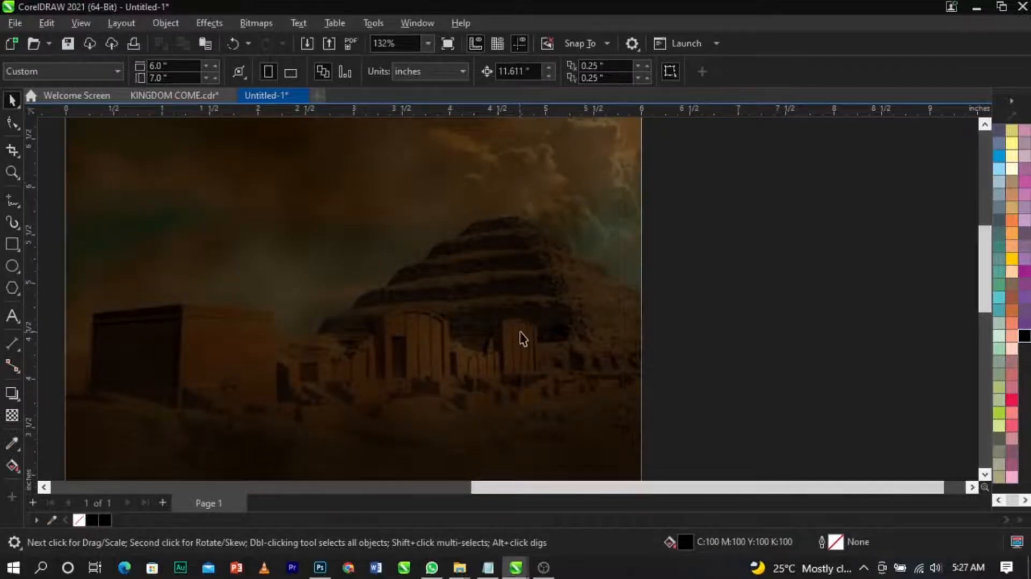
scroll(369, 233, down, 3)
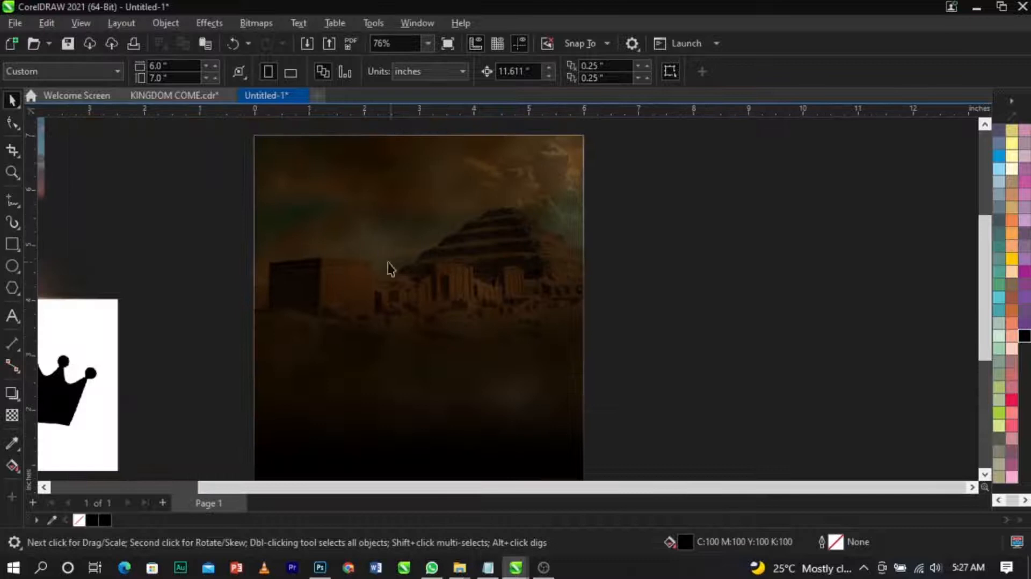
scroll(505, 273, up, 1)
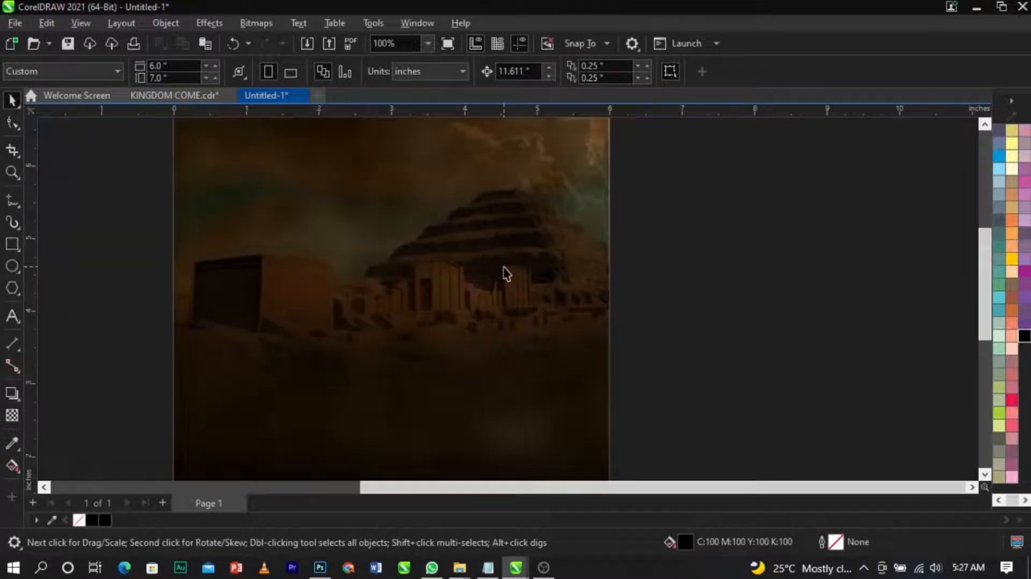
scroll(596, 239, down, 2)
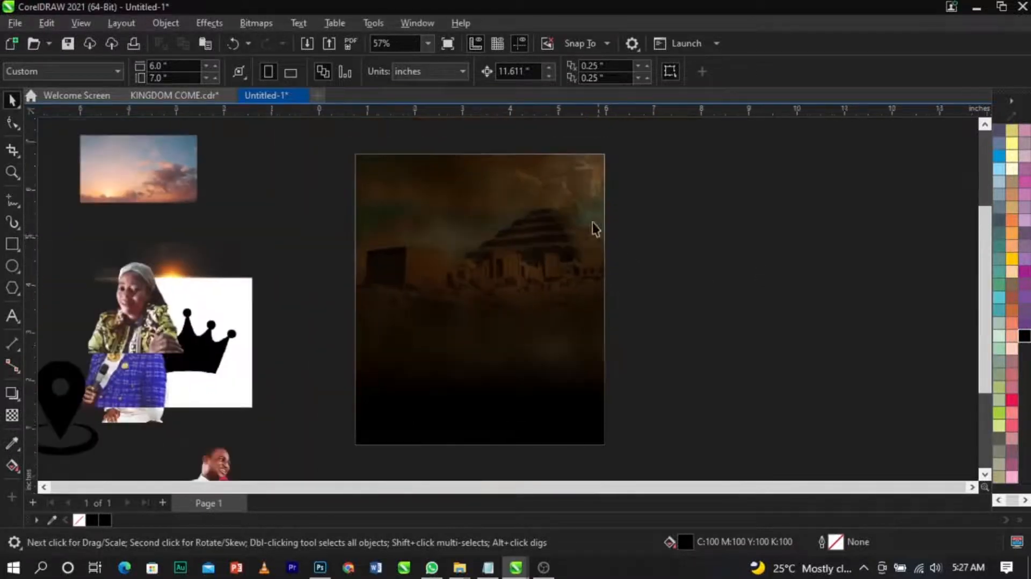
scroll(546, 168, up, 1)
scroll(589, 189, down, 2)
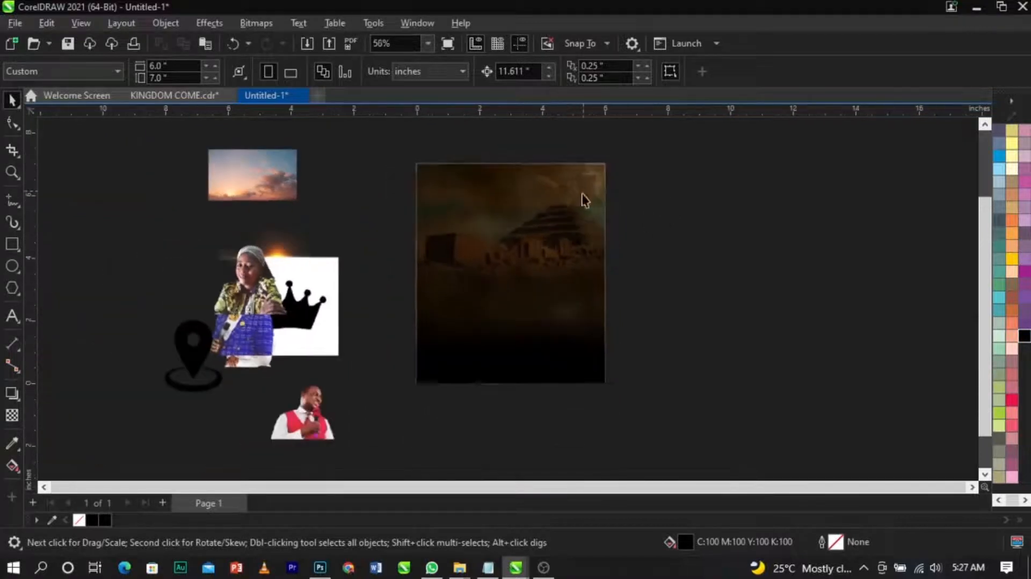
scroll(529, 235, up, 1)
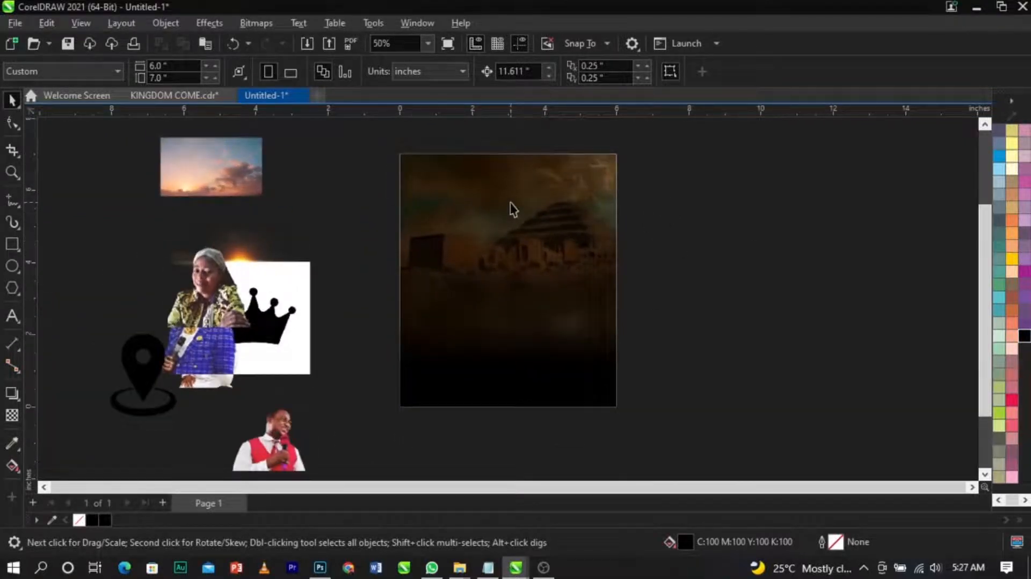
Step: Move the sunset photo onto the top of the page and enlarge it to about 6.4 by 3.7 inches
click(230, 162)
scroll(231, 161, up, 1)
drag(230, 161, 537, 172)
drag(580, 225, 755, 349)
scroll(737, 199, up, 1)
drag(649, 259, 669, 205)
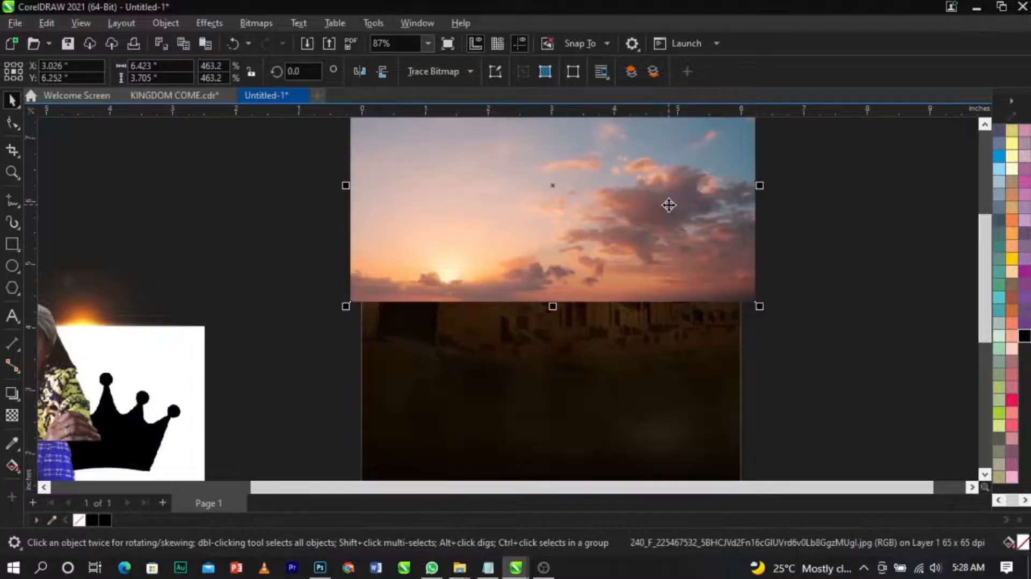
Step: Apply a vertical fountain transparency to the sunset photo, fading its lower part into the background
click(12, 417)
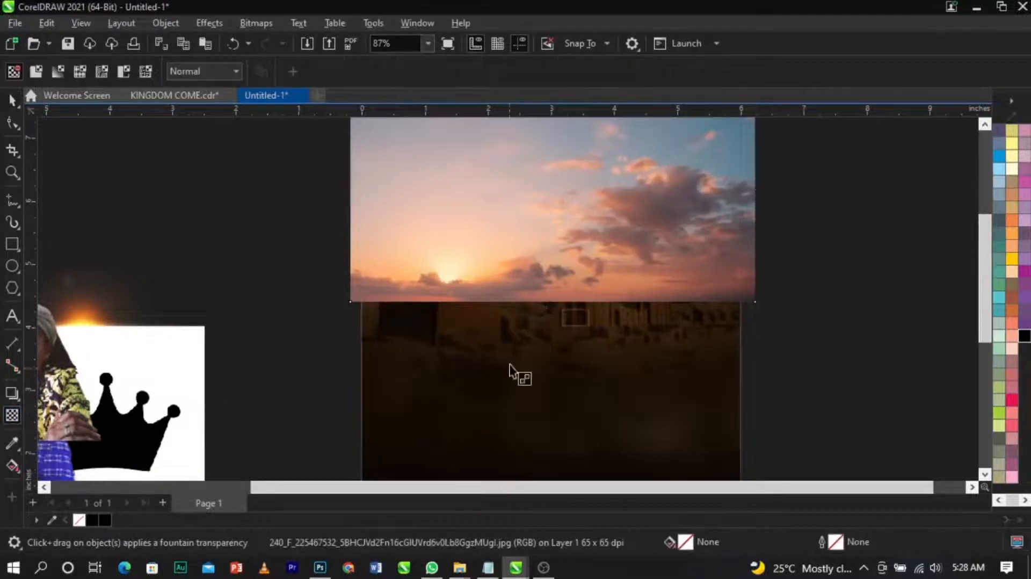
drag(562, 236, 562, 293)
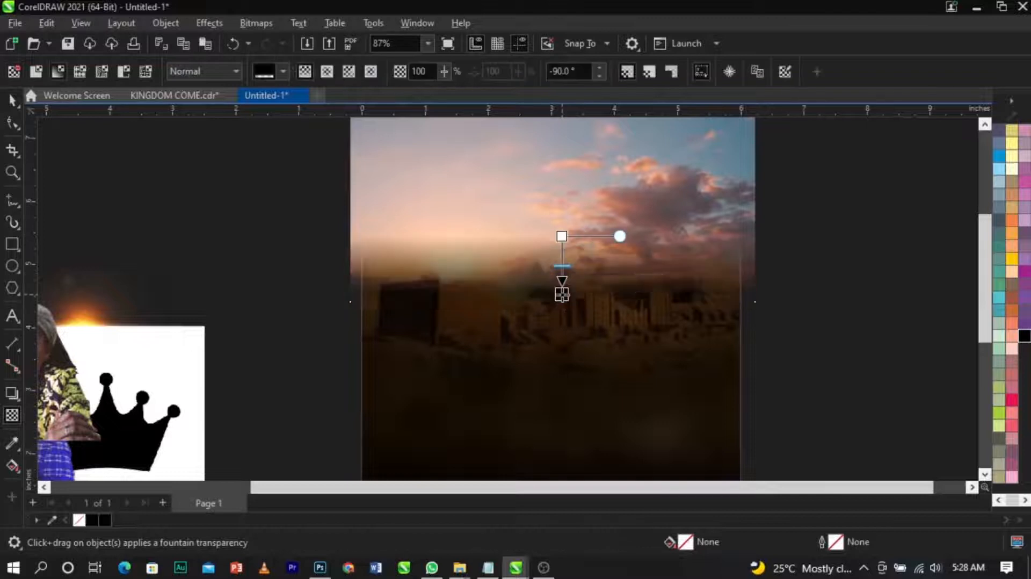
scroll(482, 276, up, 2)
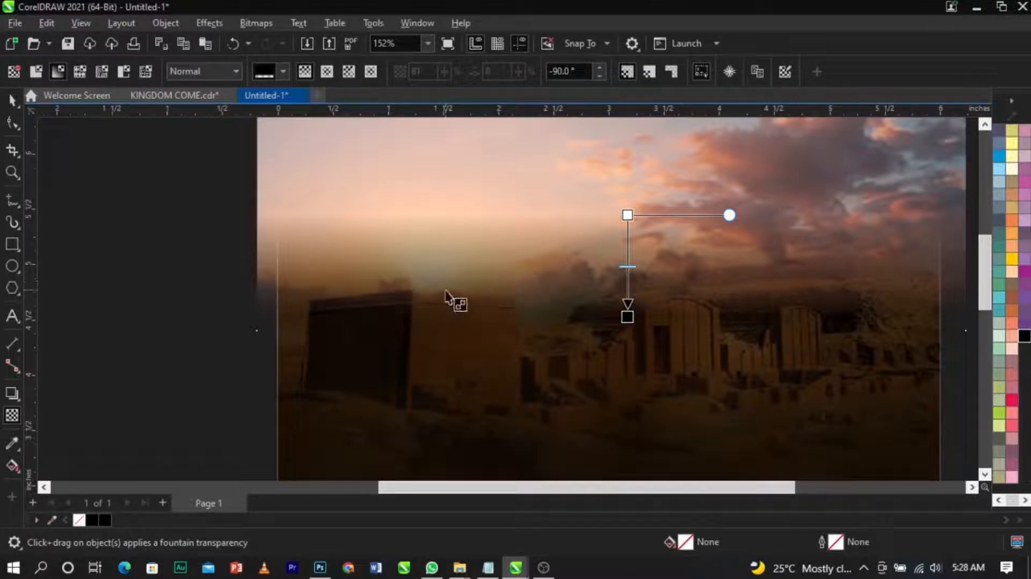
mouse_move(619, 218)
mouse_down()
mouse_move(627, 250)
mouse_move(627, 225)
mouse_move(628, 233)
mouse_up()
Step: Shift the sunset photo slightly to the right
key(space)
drag(410, 272, 438, 266)
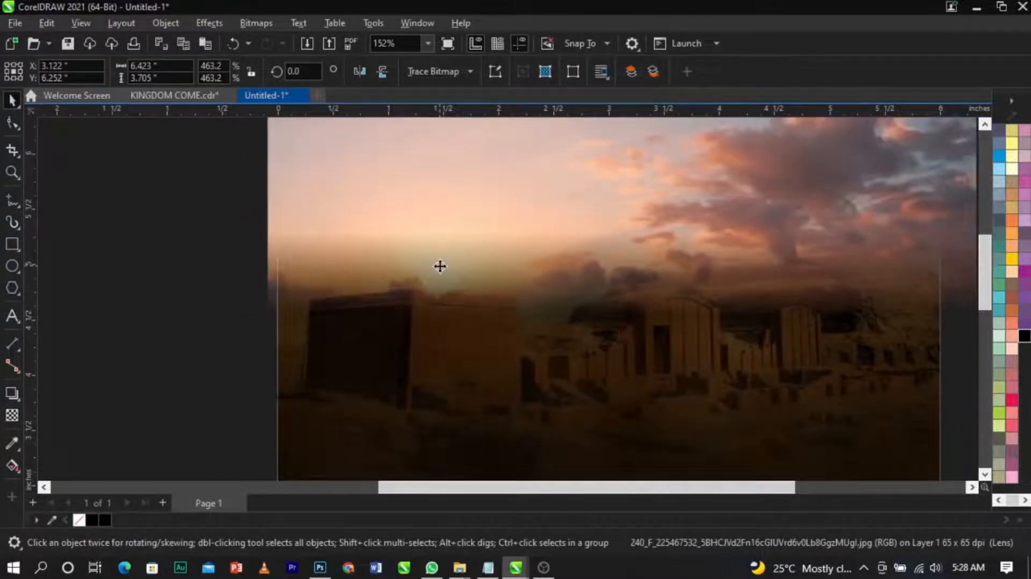
click(440, 266)
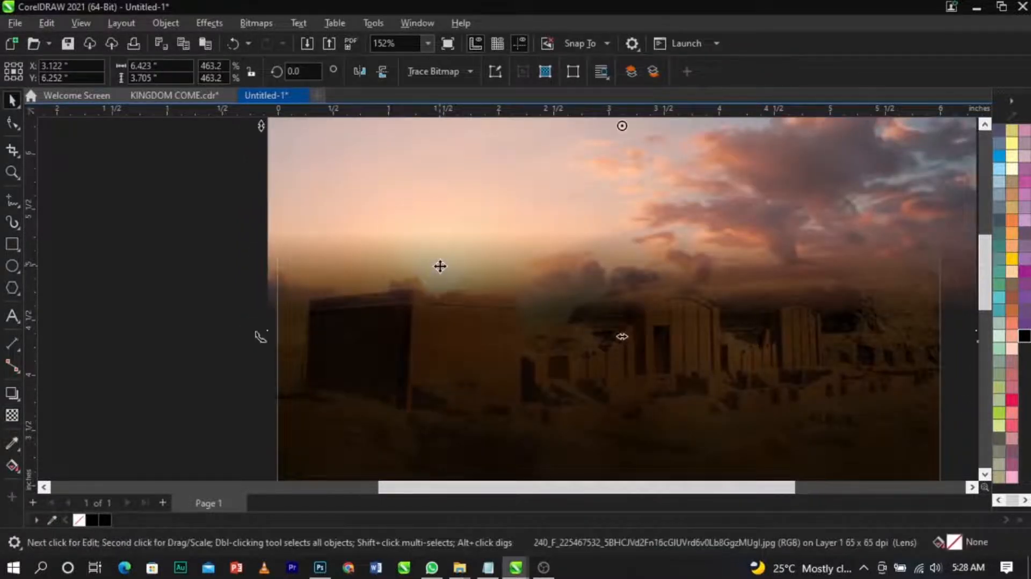
Step: Set the sunset photo's transparency merge mode to Soft Light
click(11, 415)
scroll(433, 333, down, 3)
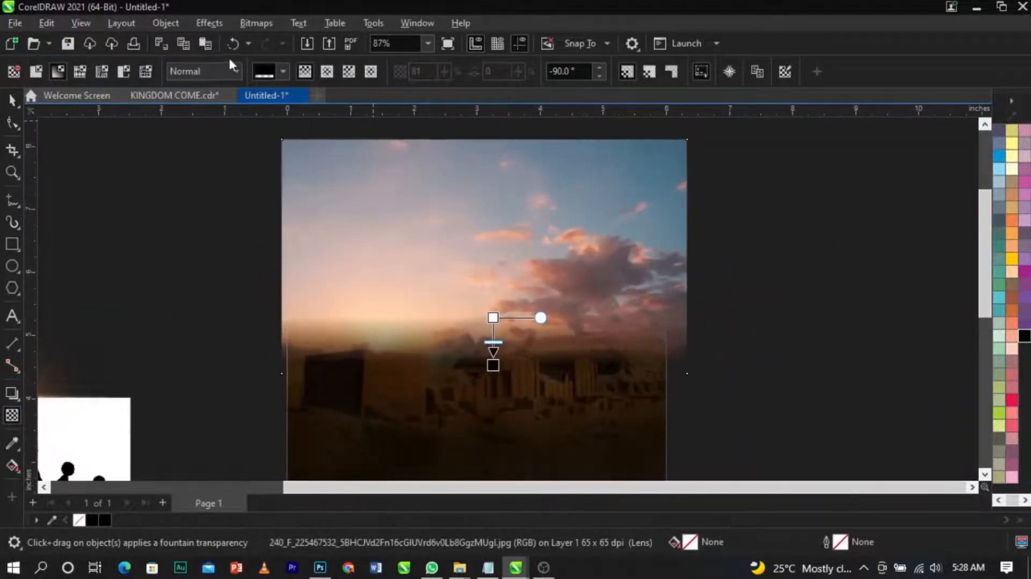
click(194, 71)
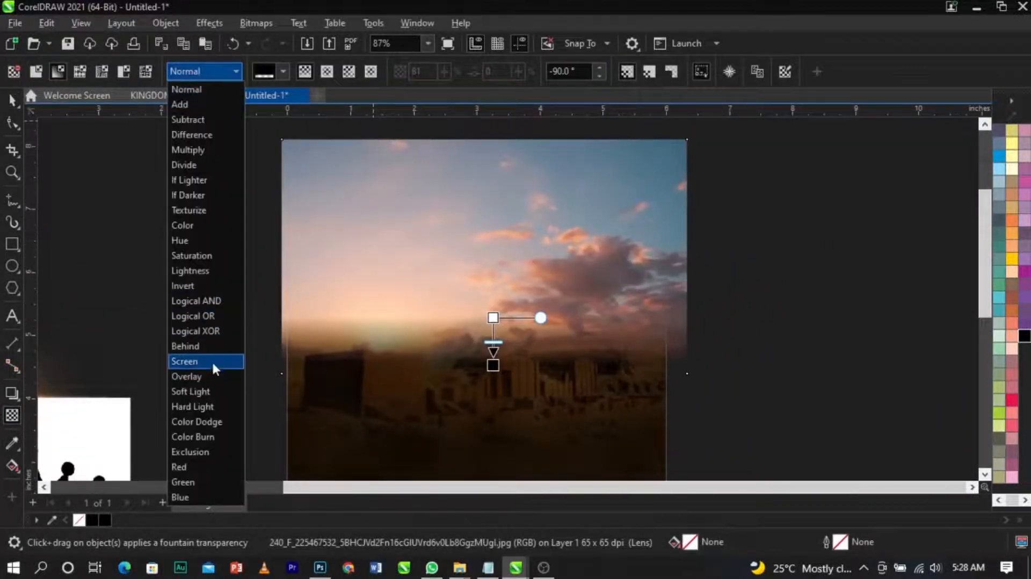
click(218, 396)
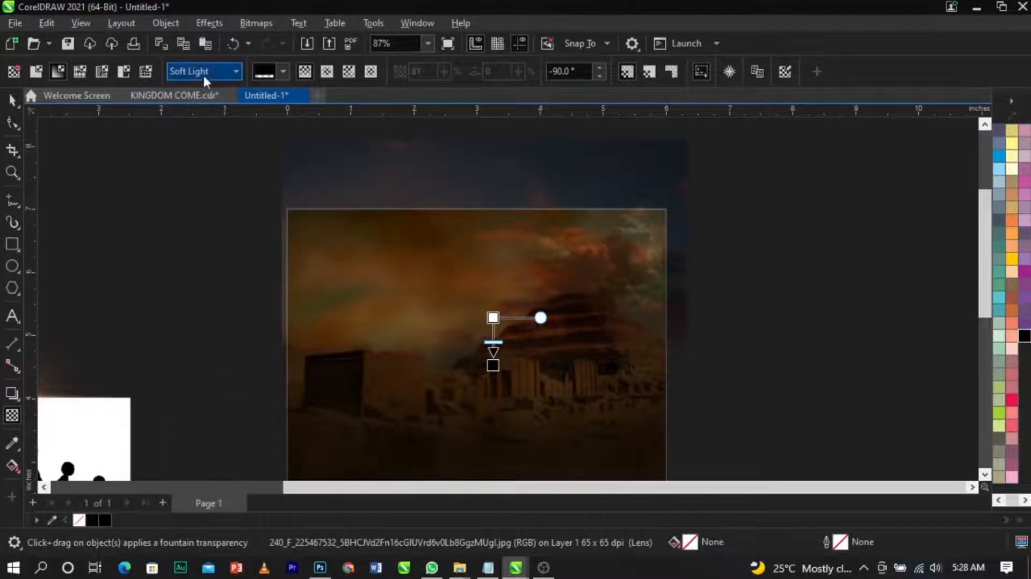
click(202, 72)
click(210, 378)
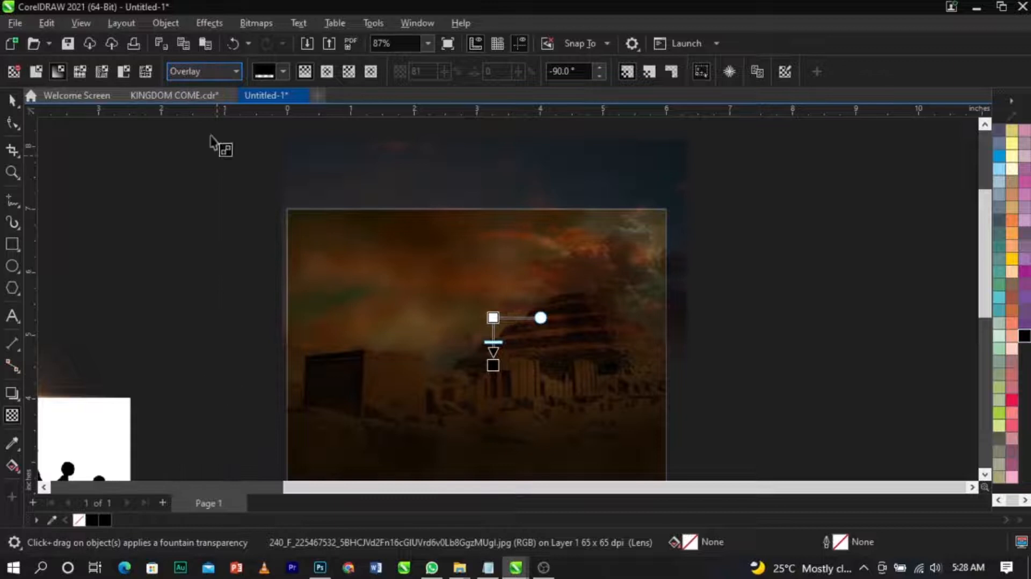
click(203, 72)
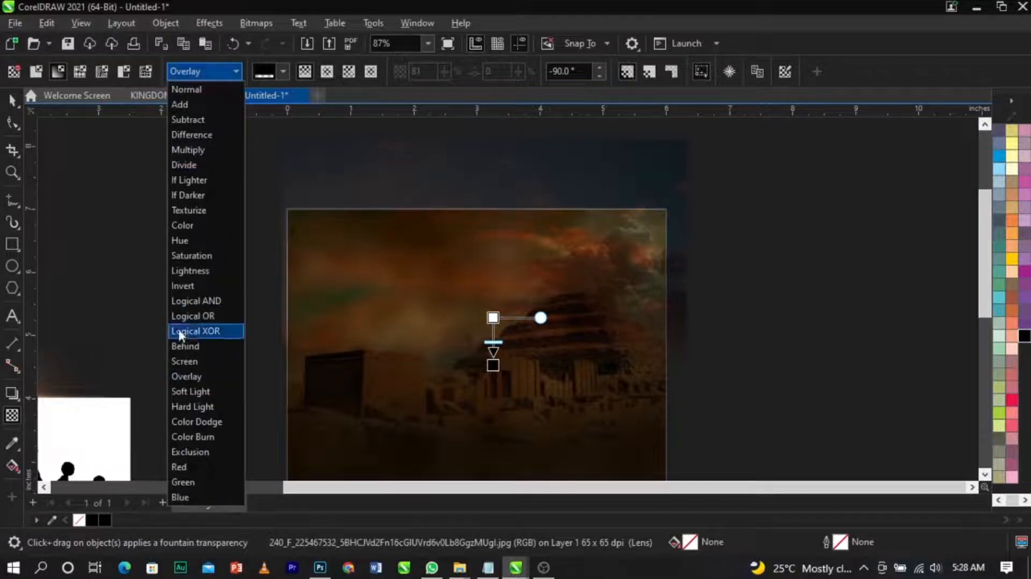
click(195, 367)
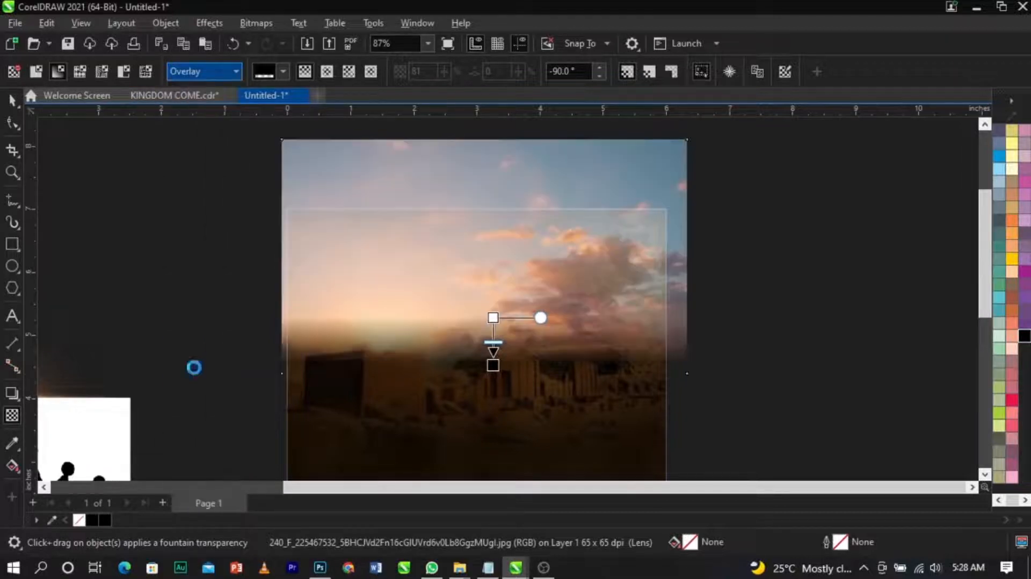
click(218, 70)
click(214, 389)
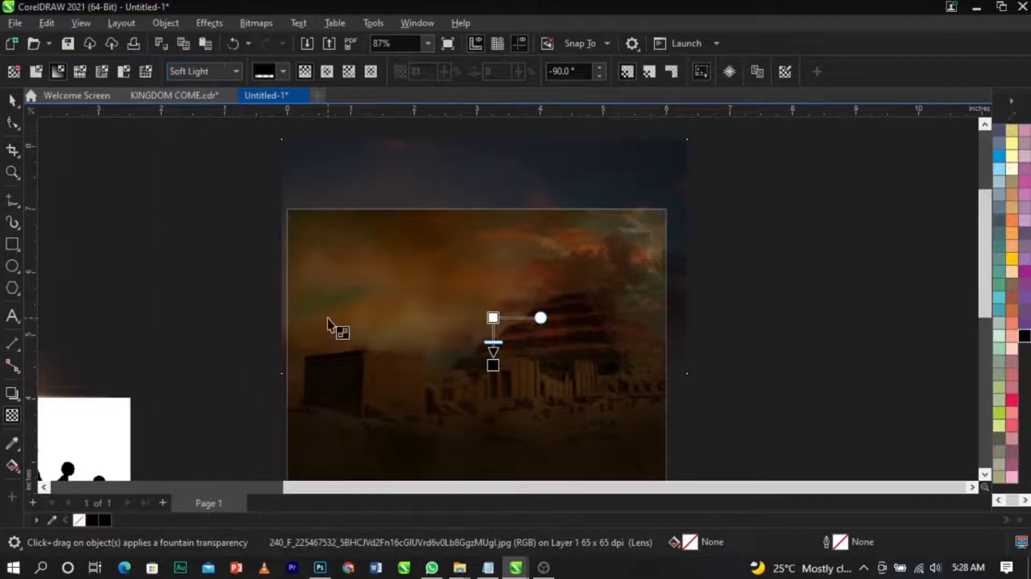
Step: PowerClip the sunset photo inside the page frame
key(space)
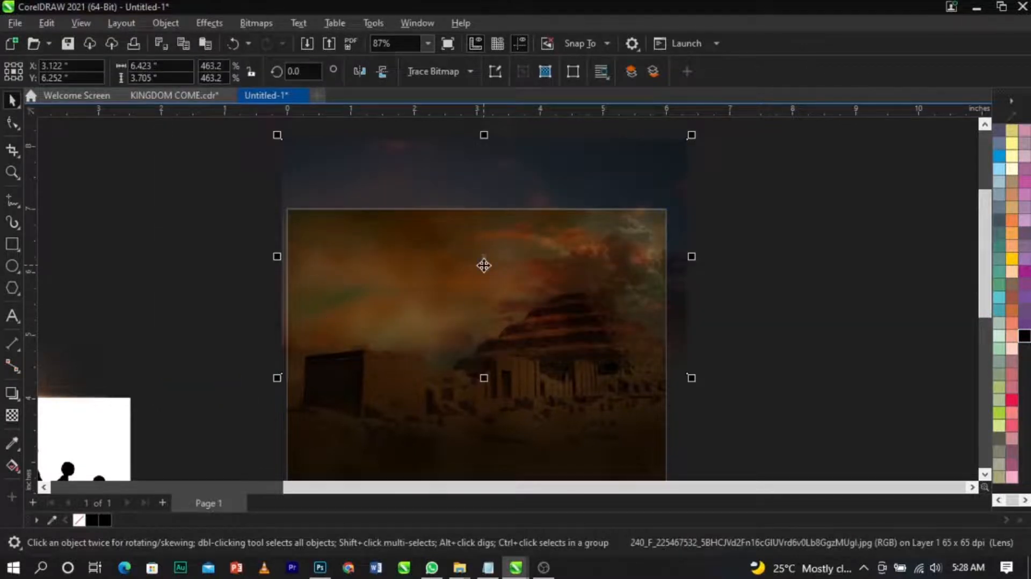
right_click(484, 266)
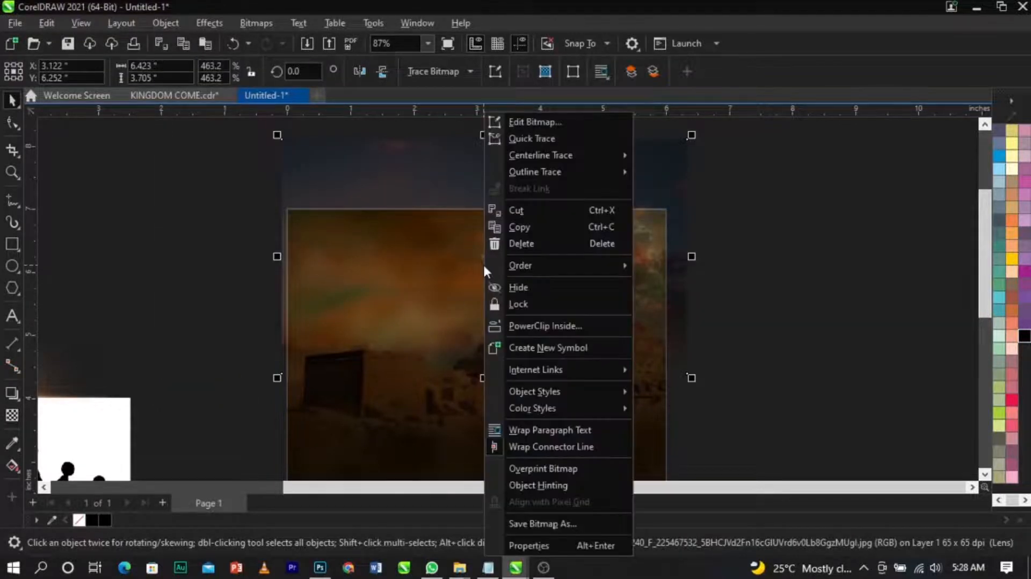
click(528, 323)
click(504, 453)
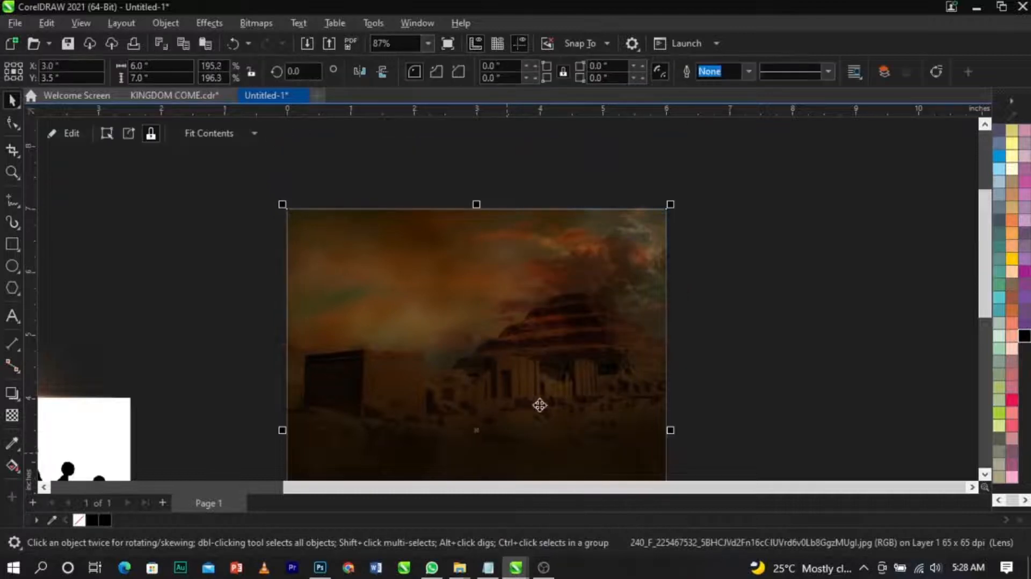
scroll(573, 236, down, 3)
key(z)
drag(371, 209, 663, 398)
key(space)
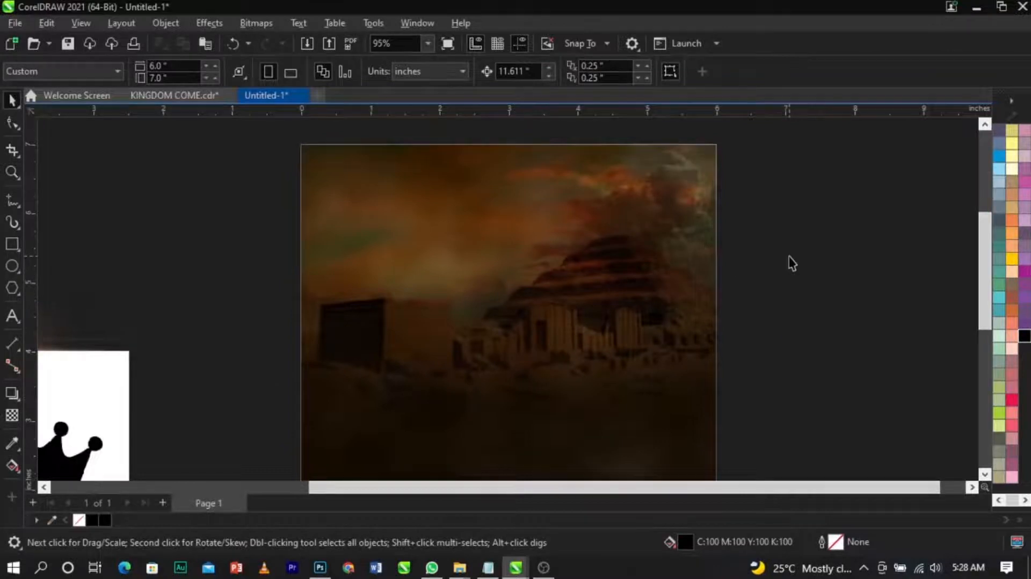
scroll(555, 184, down, 2)
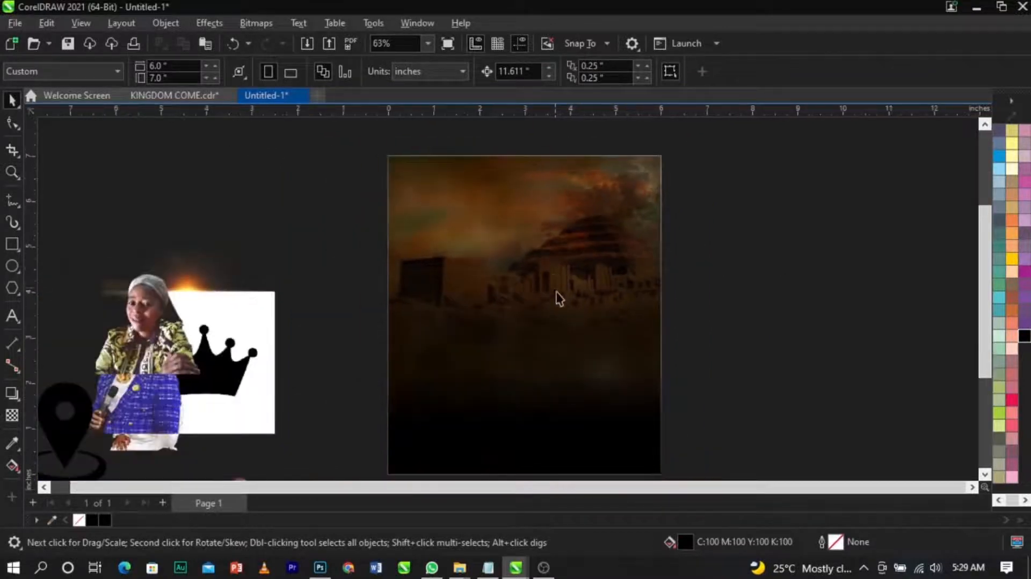
scroll(573, 295, up, 1)
scroll(467, 252, down, 2)
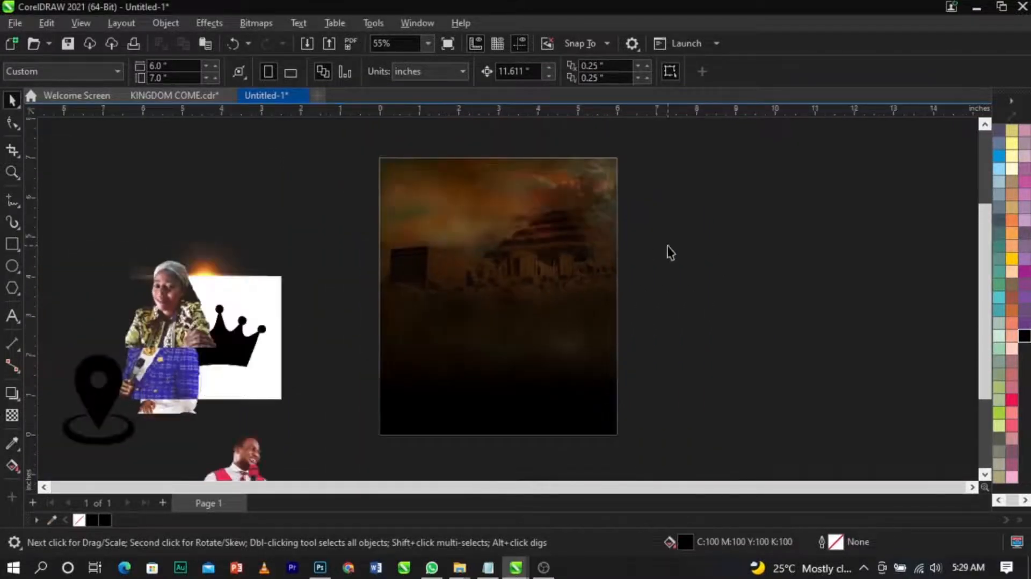
scroll(434, 218, up, 2)
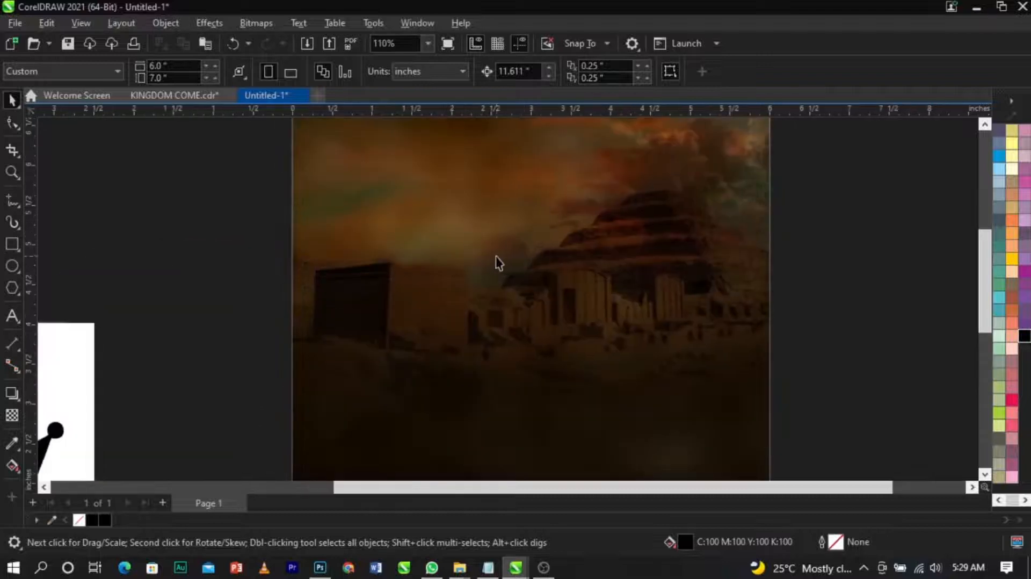
scroll(467, 258, down, 2)
scroll(505, 284, down, 1)
scroll(499, 290, up, 1)
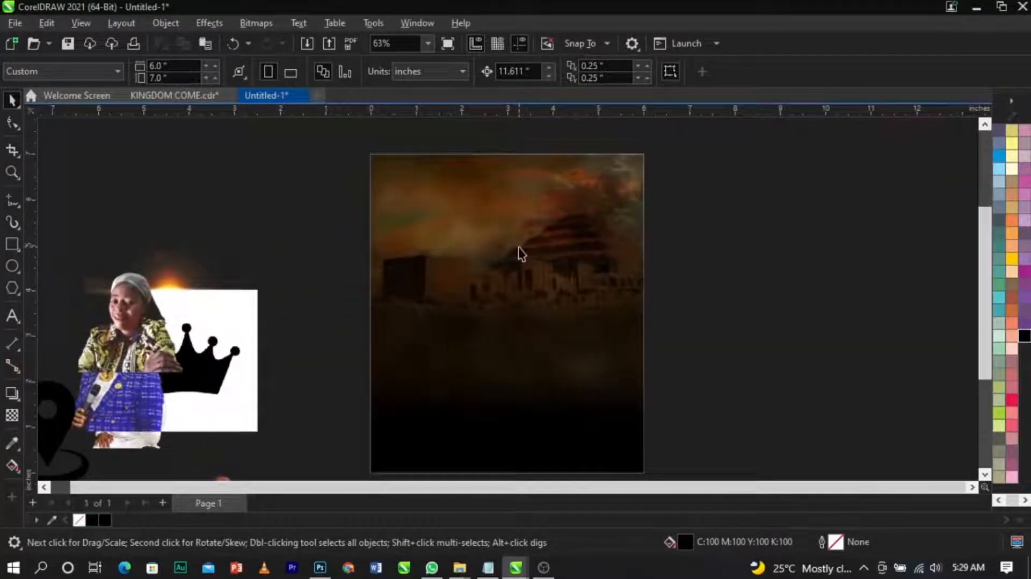
scroll(519, 252, up, 1)
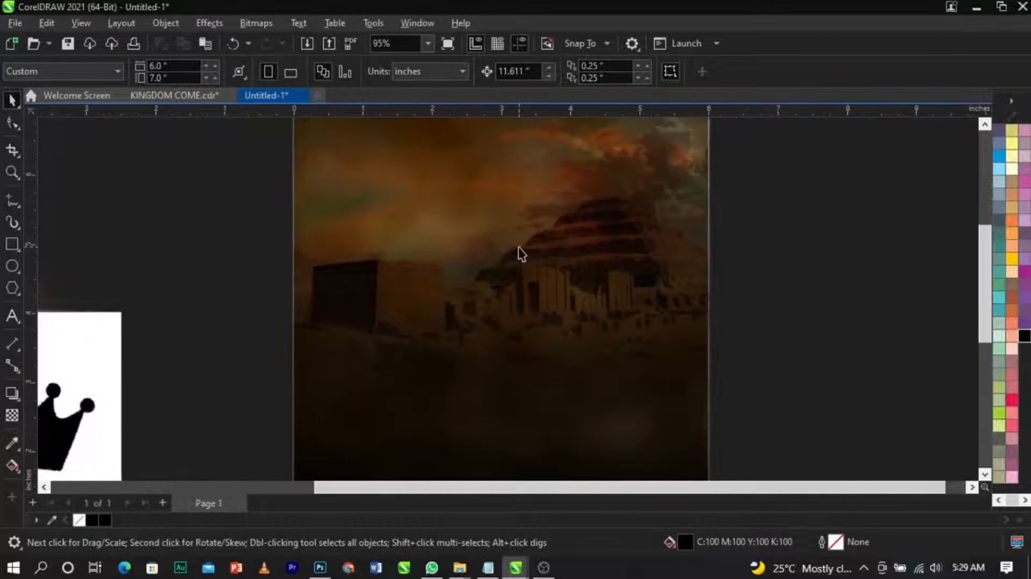
Step: Draw a circle about 2 inches across over the photo's middle and set its outline to none
click(15, 270)
drag(456, 212, 598, 356)
key(space)
scroll(585, 280, up, 1)
drag(578, 282, 558, 295)
scroll(1012, 162, up, 1)
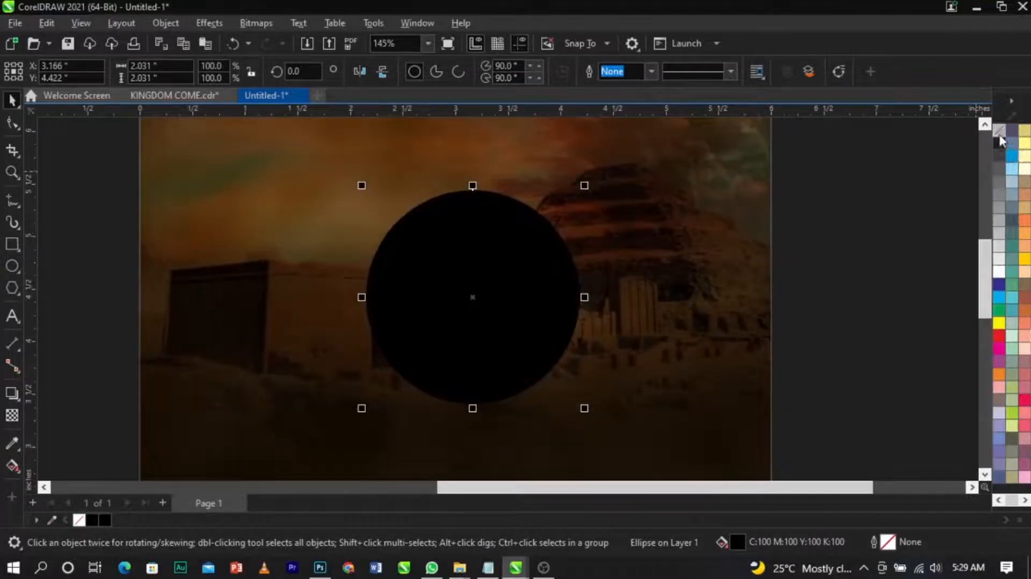
right_click(1000, 136)
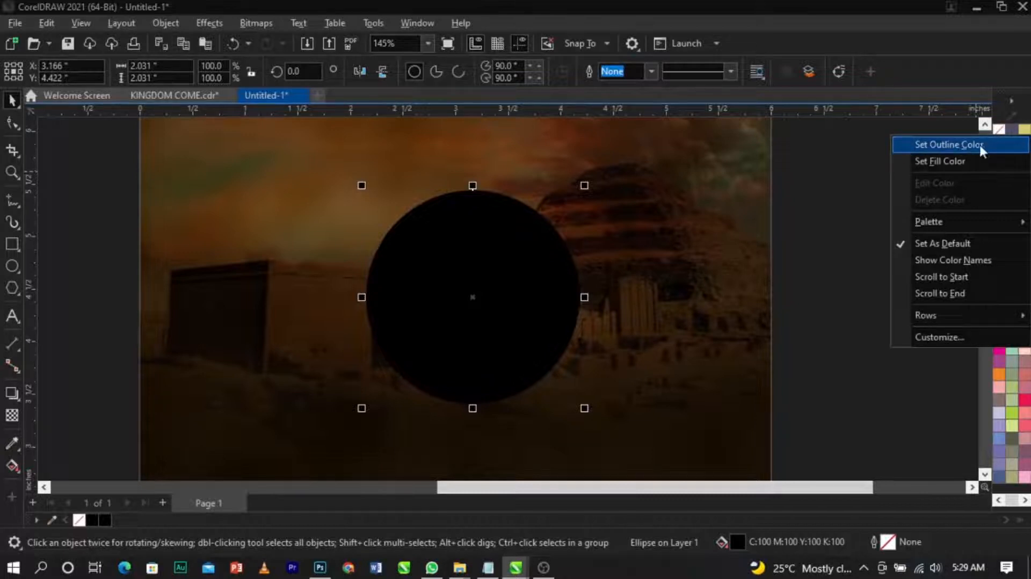
click(979, 144)
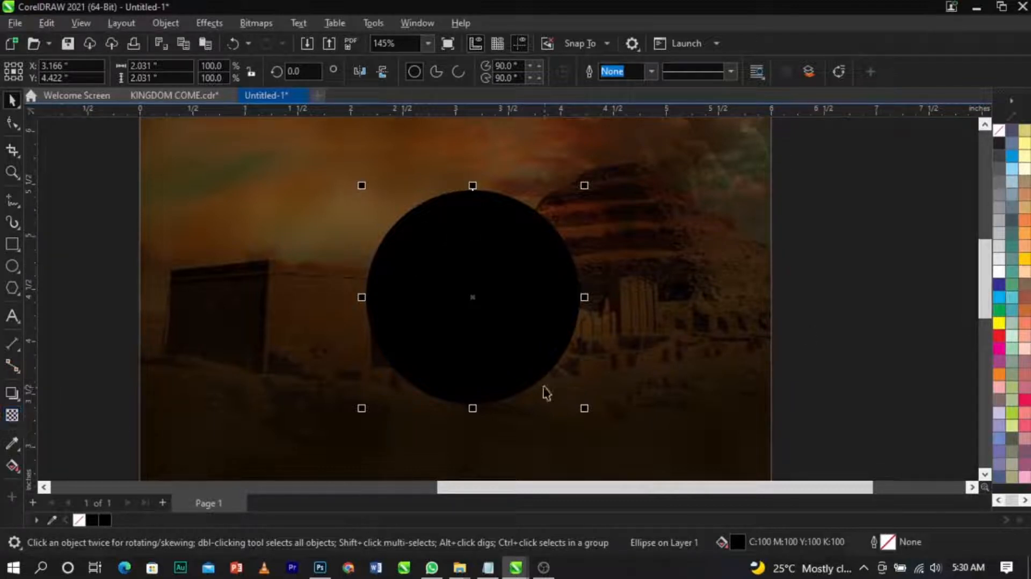
Step: Apply an elliptical fountain transparency to the circle
click(12, 416)
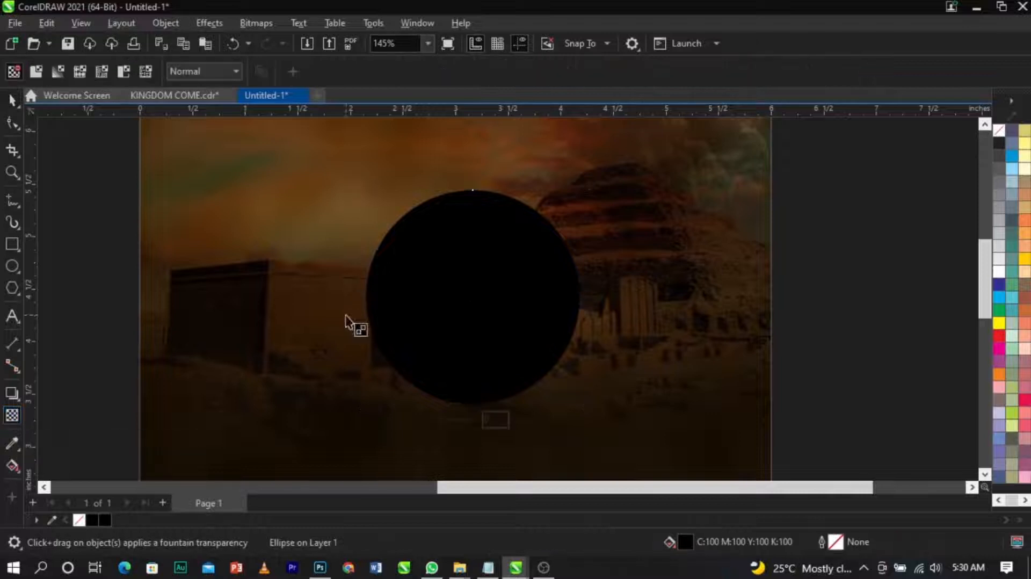
click(58, 76)
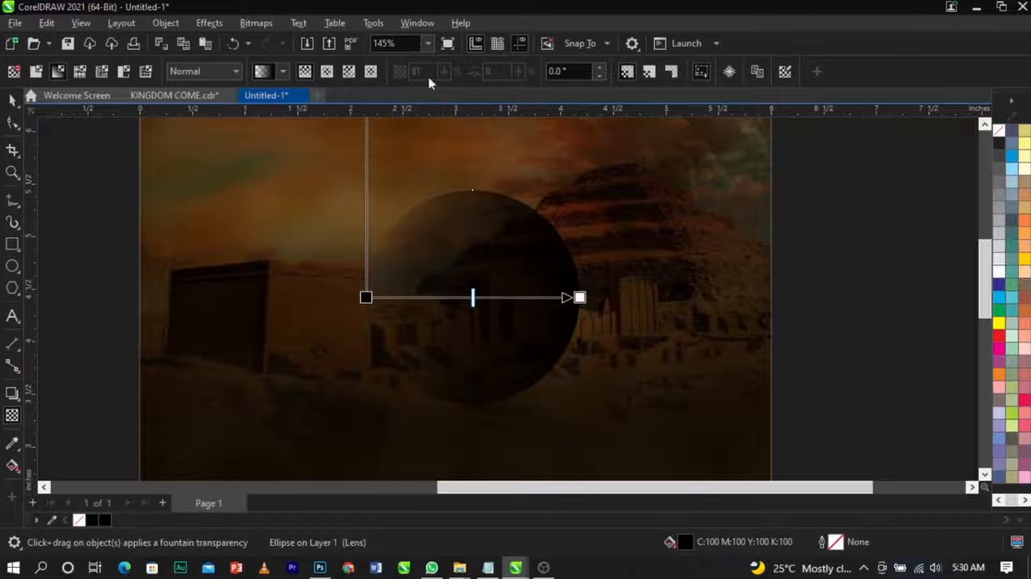
click(322, 76)
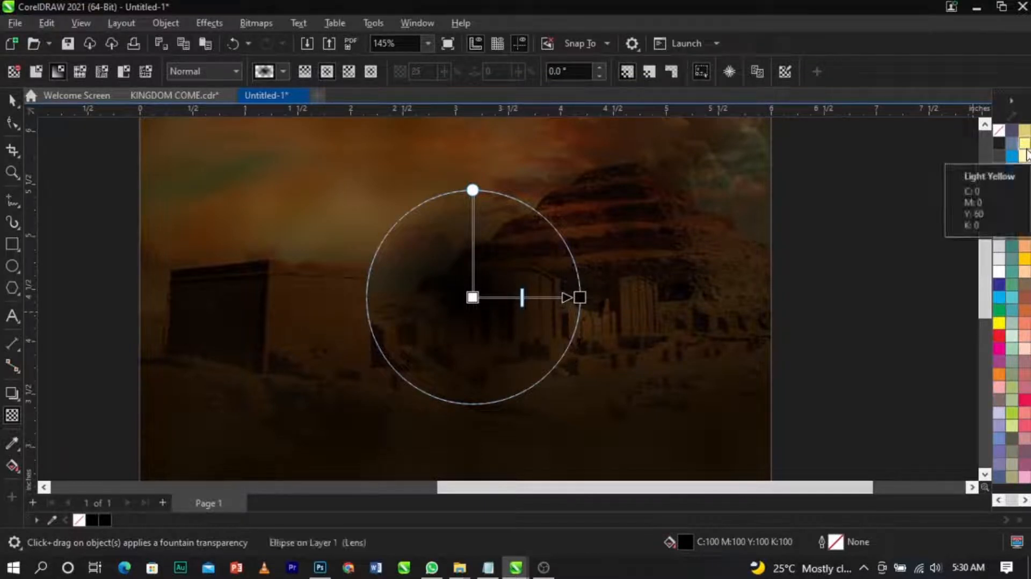
Step: Fill the circle with Light Yellow
click(1026, 148)
click(11, 100)
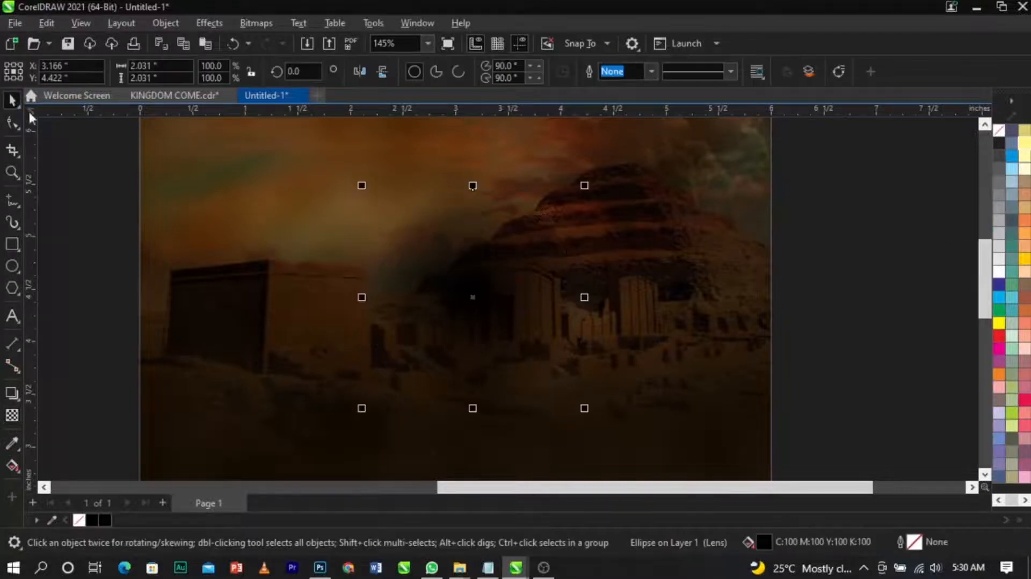
click(1025, 148)
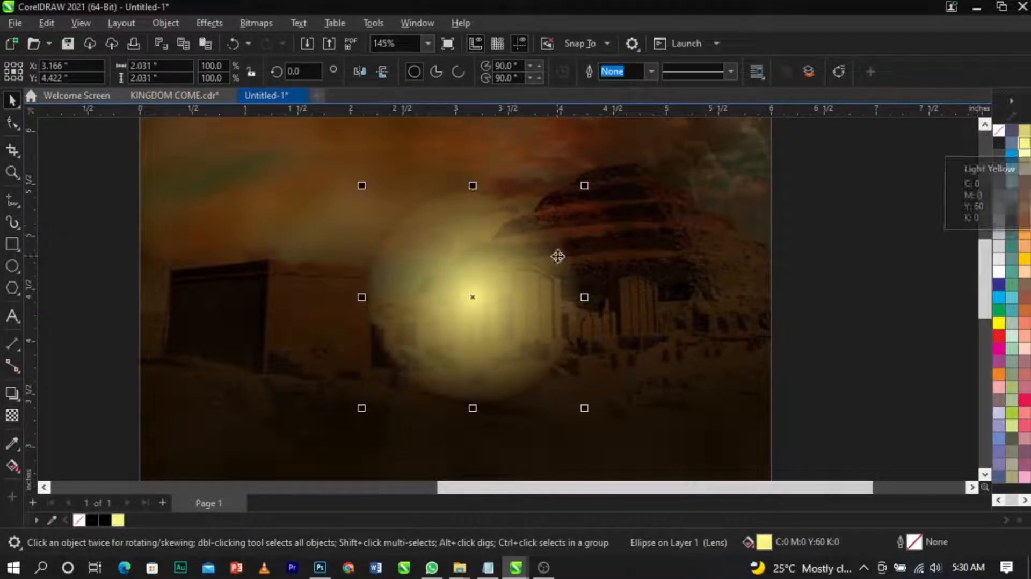
Step: Move the yellow glow up and to the left, then convert it to a 300 dpi bitmap
drag(519, 297, 460, 282)
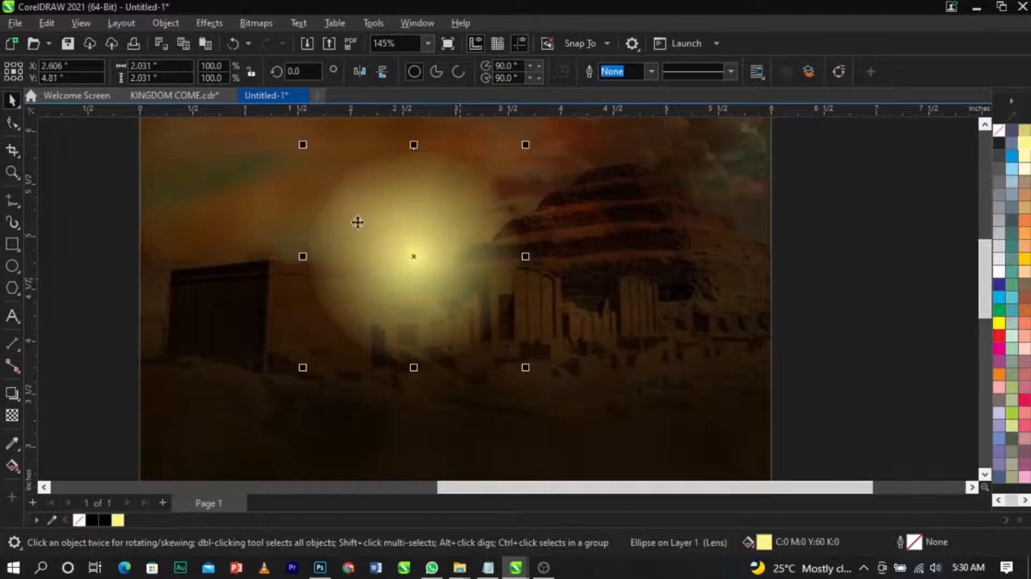
click(12, 415)
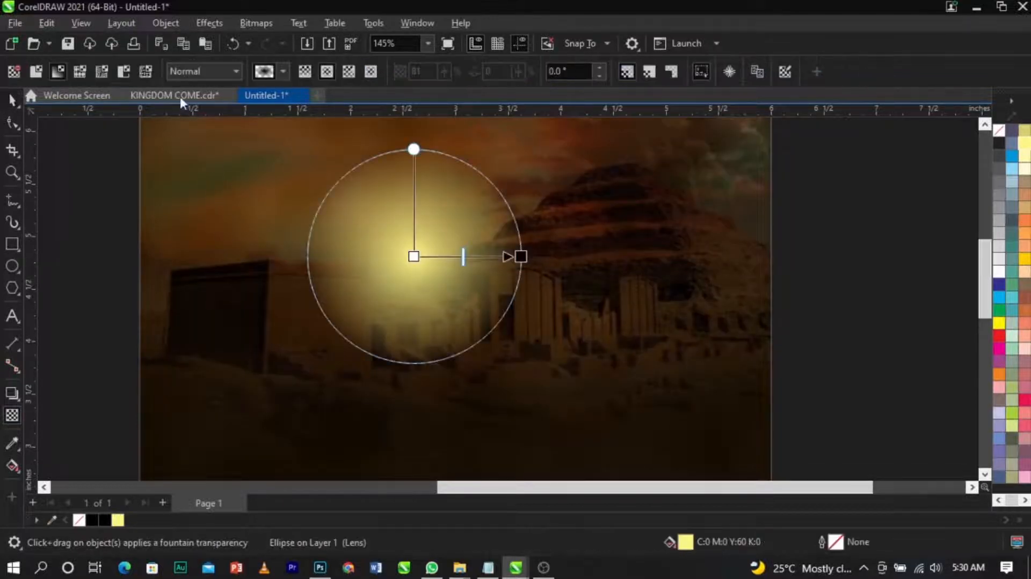
click(257, 24)
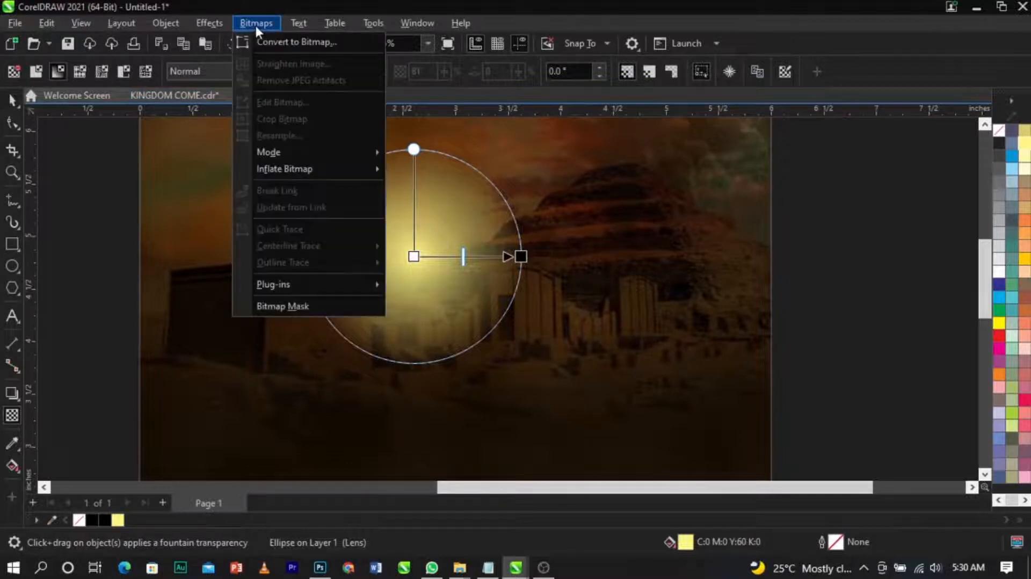
click(263, 41)
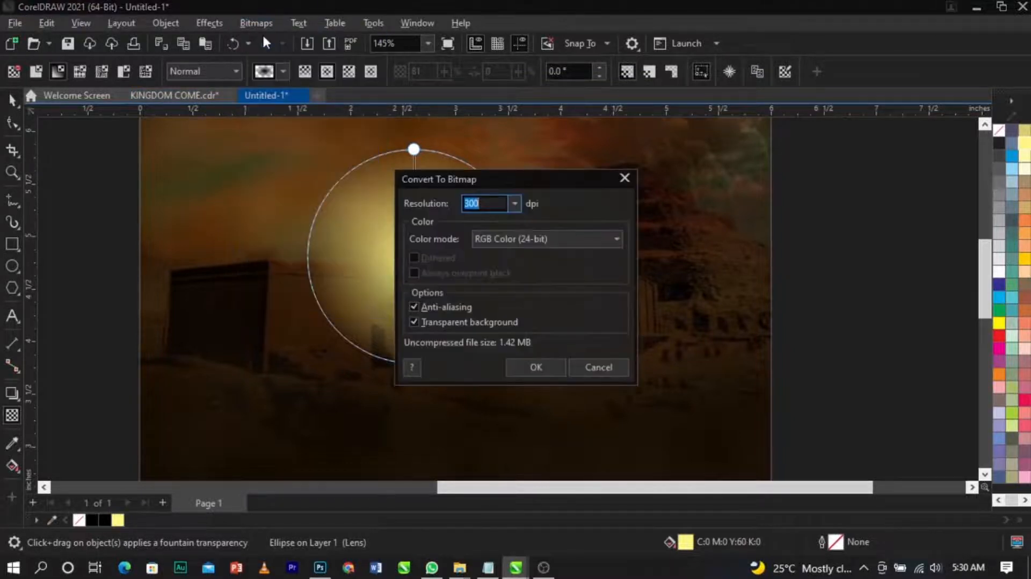
click(537, 368)
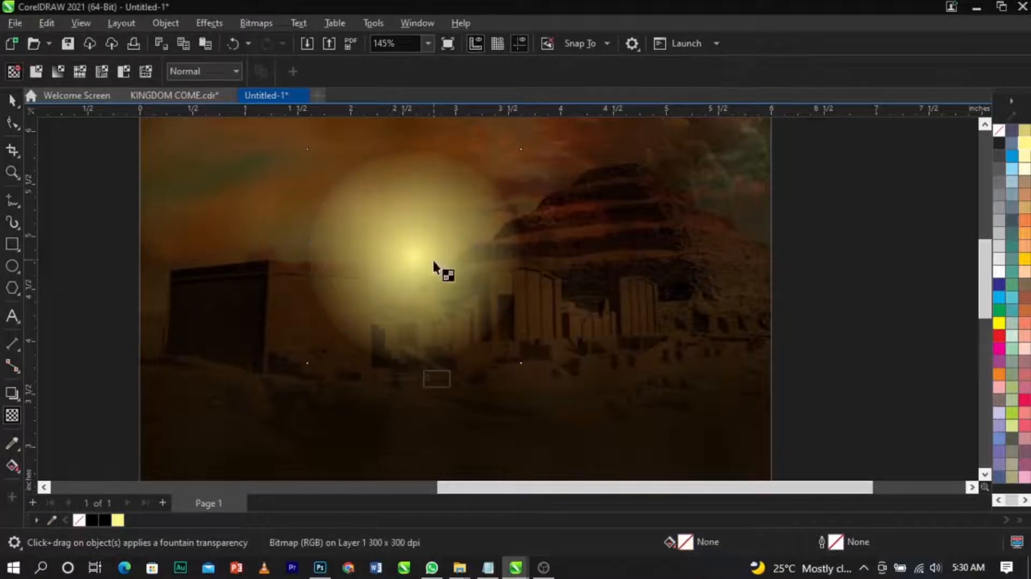
Step: Apply a fountain transparency toward the upper right on the glow and convert it to a bitmap
drag(454, 245, 491, 200)
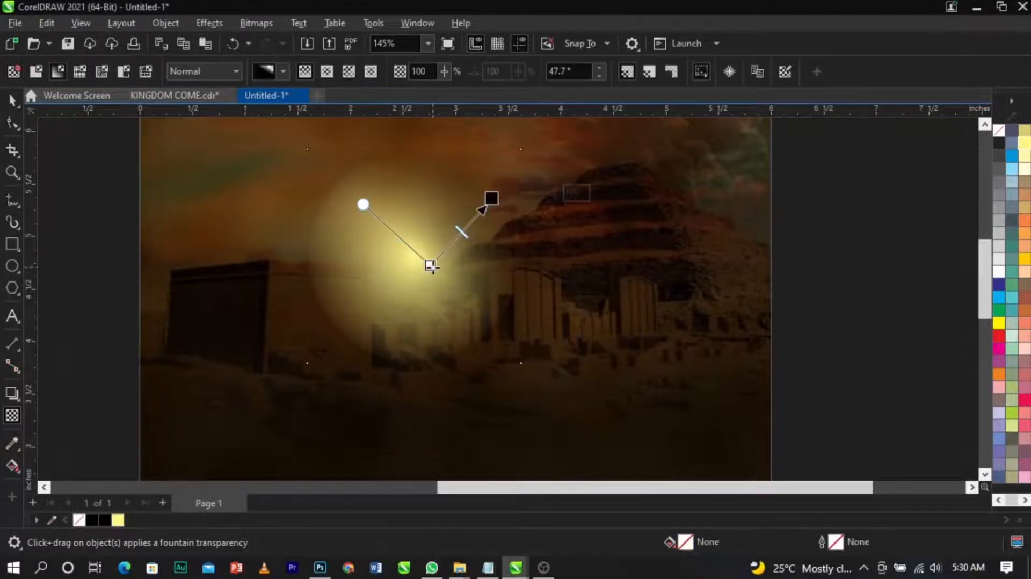
click(257, 22)
click(269, 39)
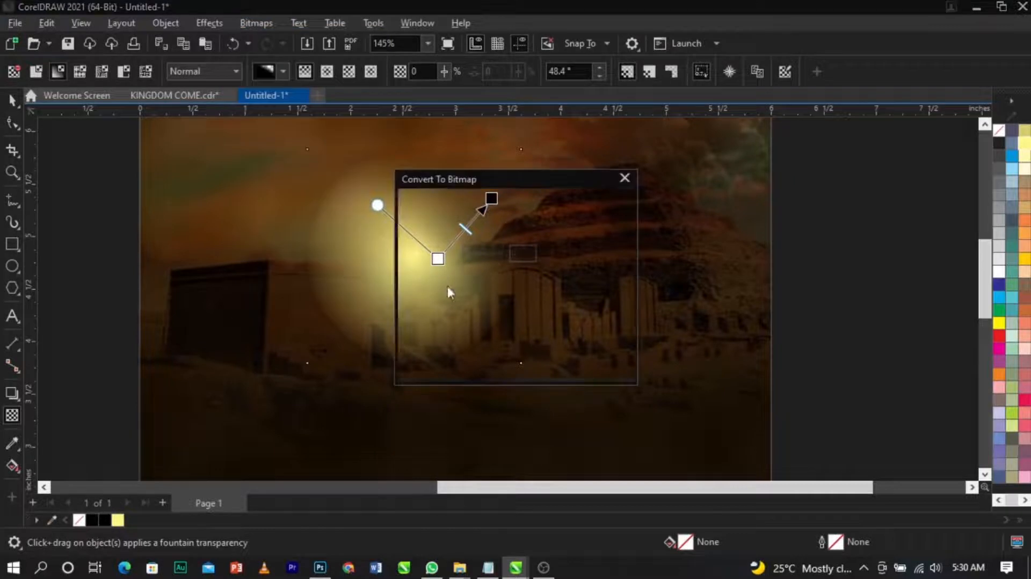
click(520, 368)
Step: Apply a fountain transparency toward the upper left on the glow and flatten it into a bitmap again
drag(387, 232, 322, 184)
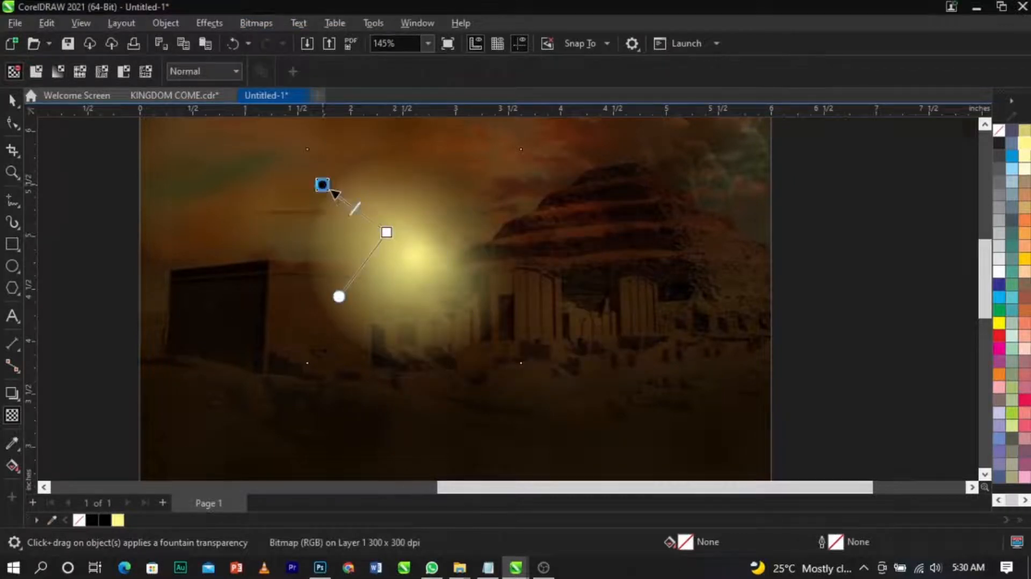
click(256, 23)
click(274, 40)
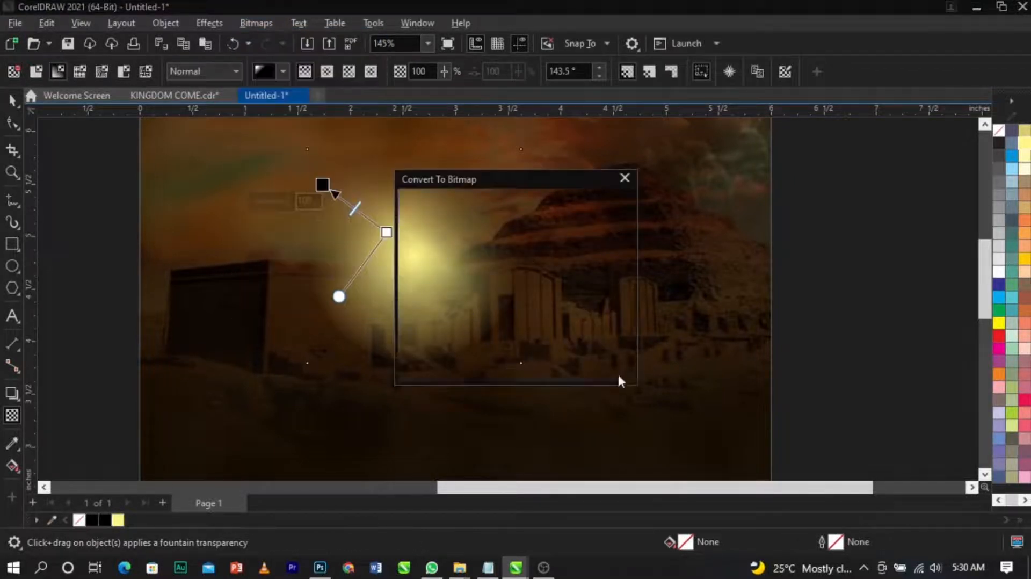
click(540, 367)
Step: Apply a downward vertical fountain transparency to the glow and convert the result to a bitmap
drag(404, 281, 405, 341)
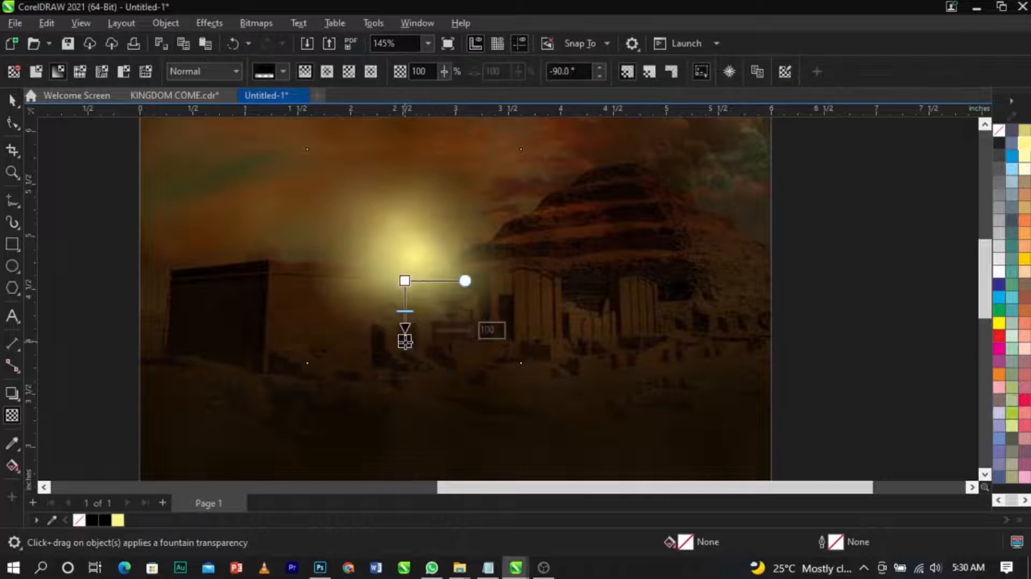
click(259, 21)
click(271, 39)
click(517, 368)
Step: Apply a fountain transparency toward the lower left on the glow and convert it to a bitmap once more
drag(376, 270, 320, 291)
click(378, 269)
click(265, 24)
click(275, 41)
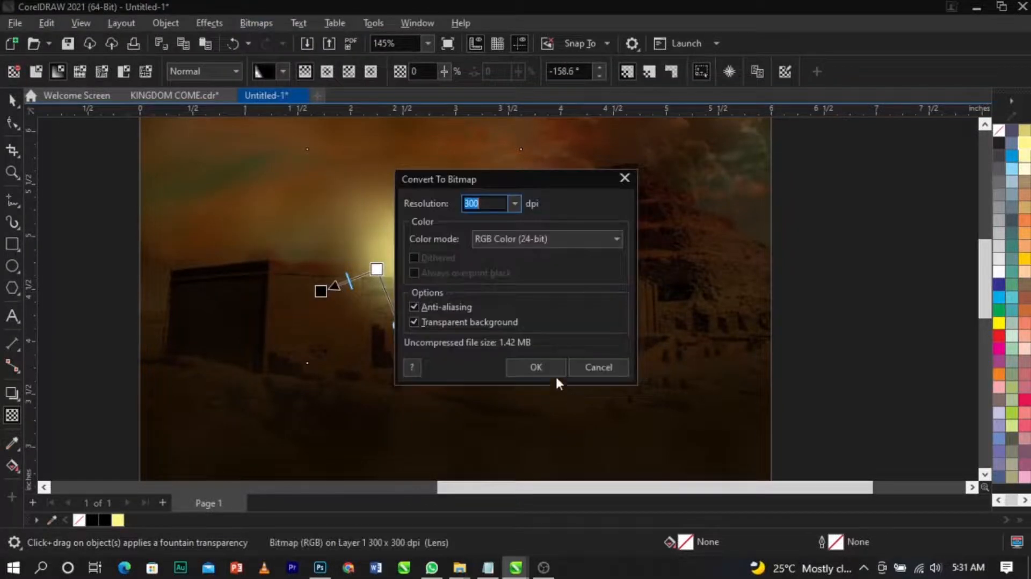
click(535, 367)
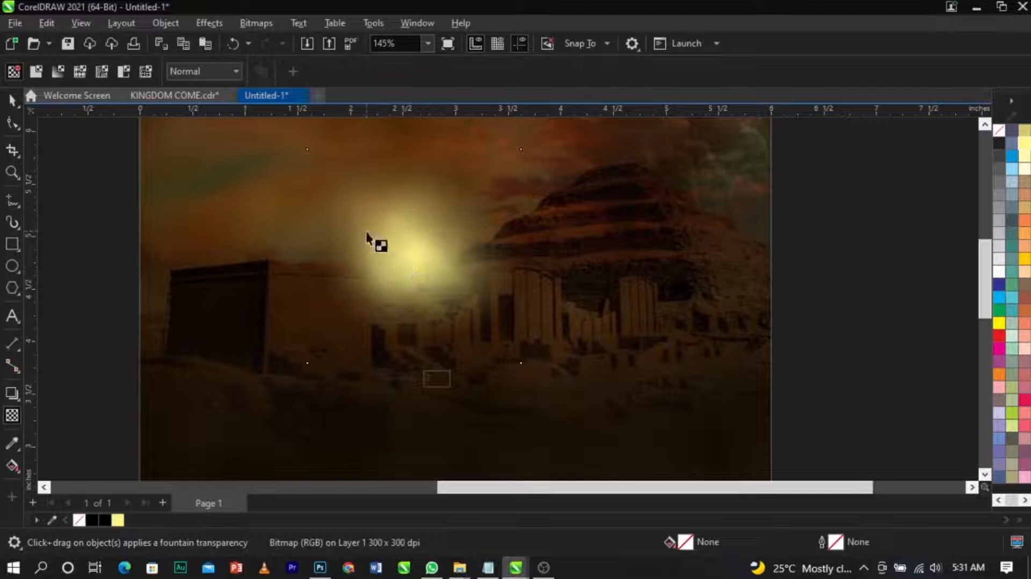
Step: Apply a fountain transparency toward the lower right on the glow bitmap, adjusting its start and end handles
drag(429, 256, 500, 304)
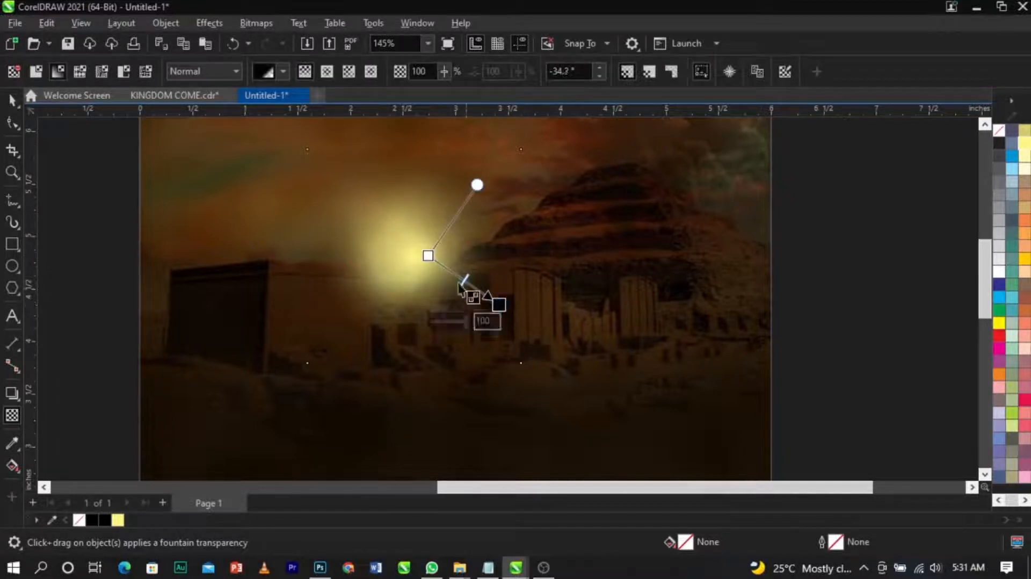
drag(436, 258, 441, 258)
drag(504, 304, 500, 308)
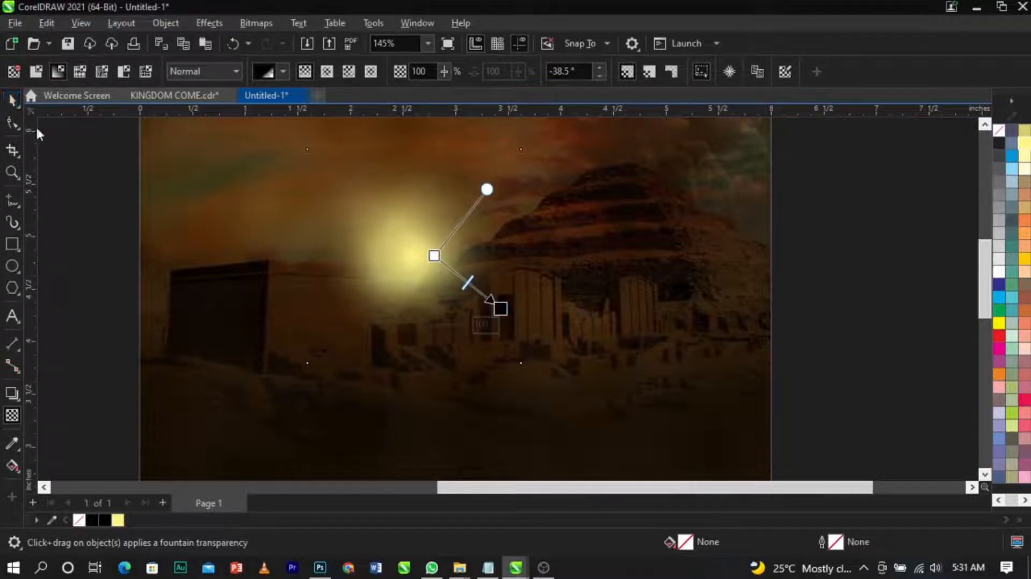
Step: Shrink the glow bitmap to about 1.66 inches square and move it slightly left
click(12, 100)
drag(526, 367, 486, 328)
drag(435, 275, 401, 258)
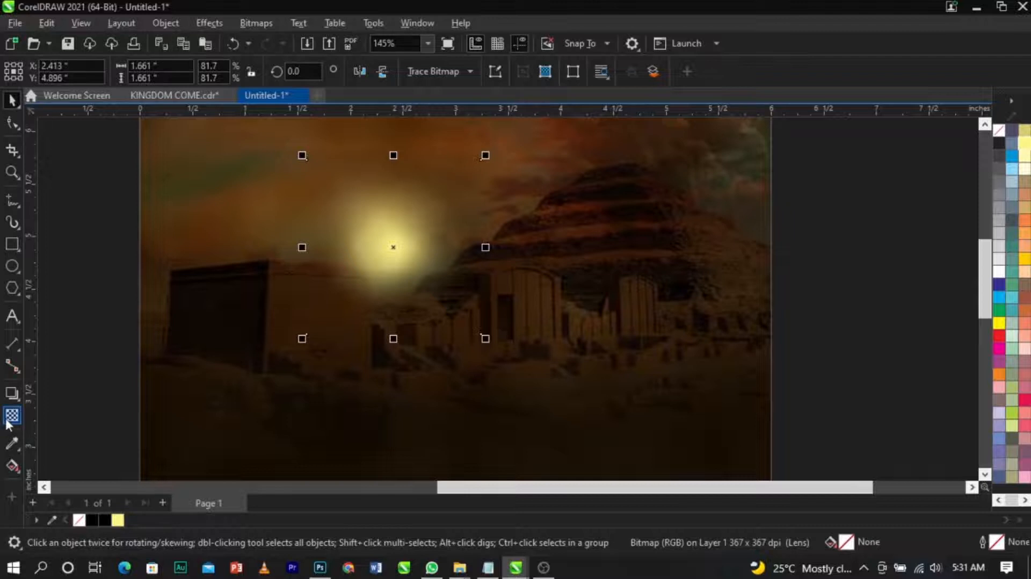
Step: Set the glow's transparency merge mode to Overlay
click(11, 418)
click(201, 79)
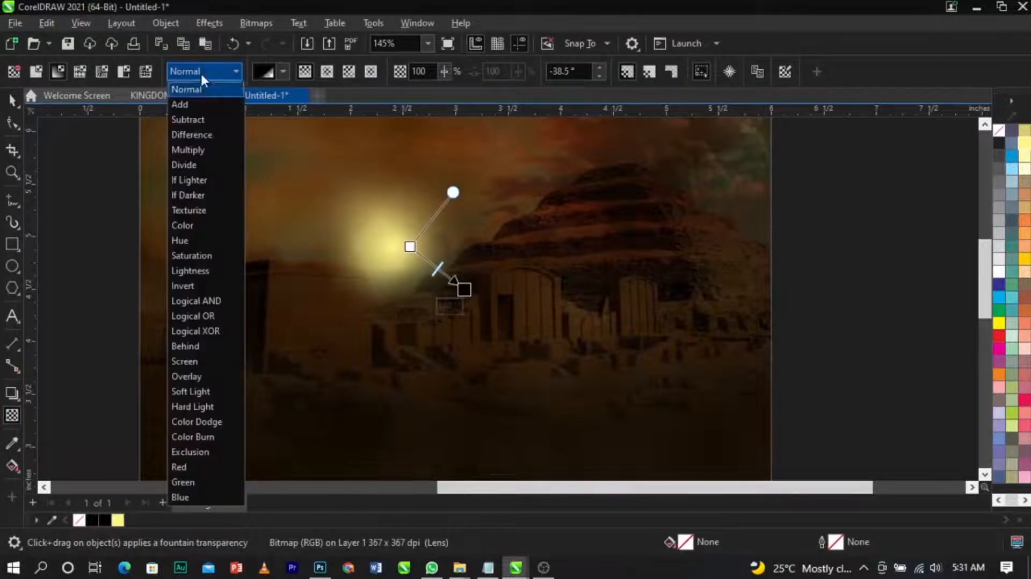
click(221, 372)
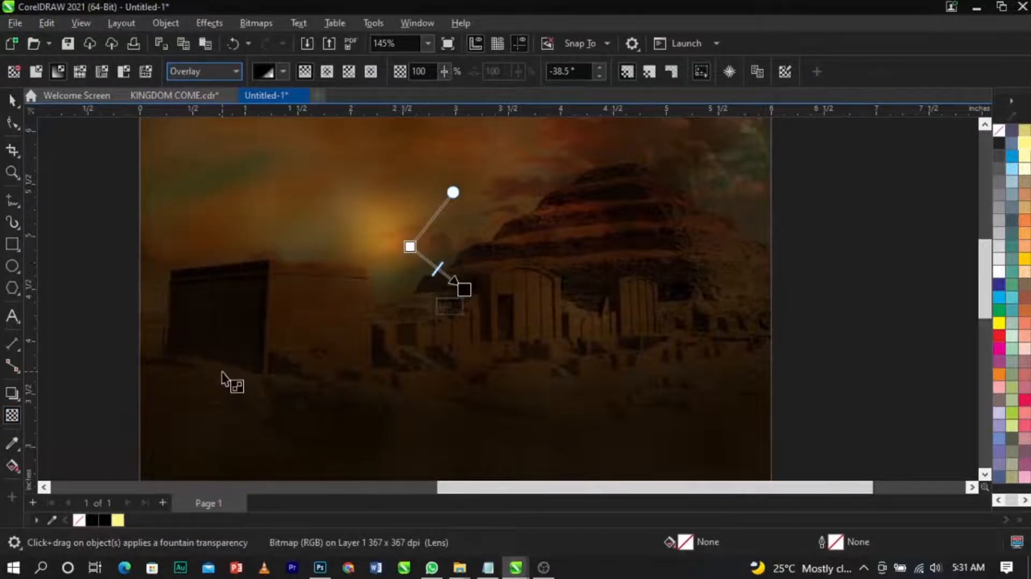
Step: Try the Screen, Hard Light and Color Dodge merge modes on the glow before returning it to Overlay
click(200, 72)
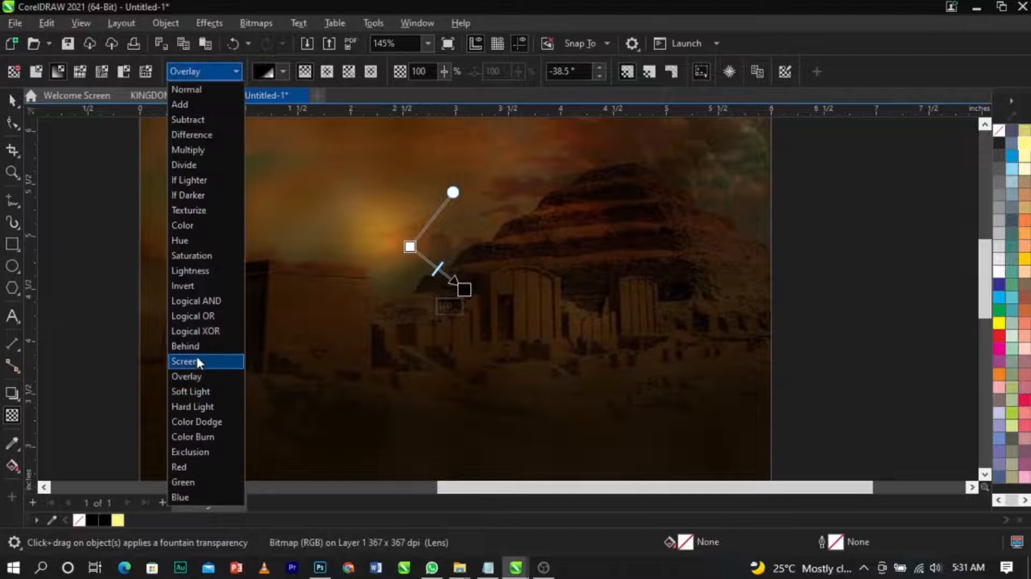
click(199, 360)
click(218, 71)
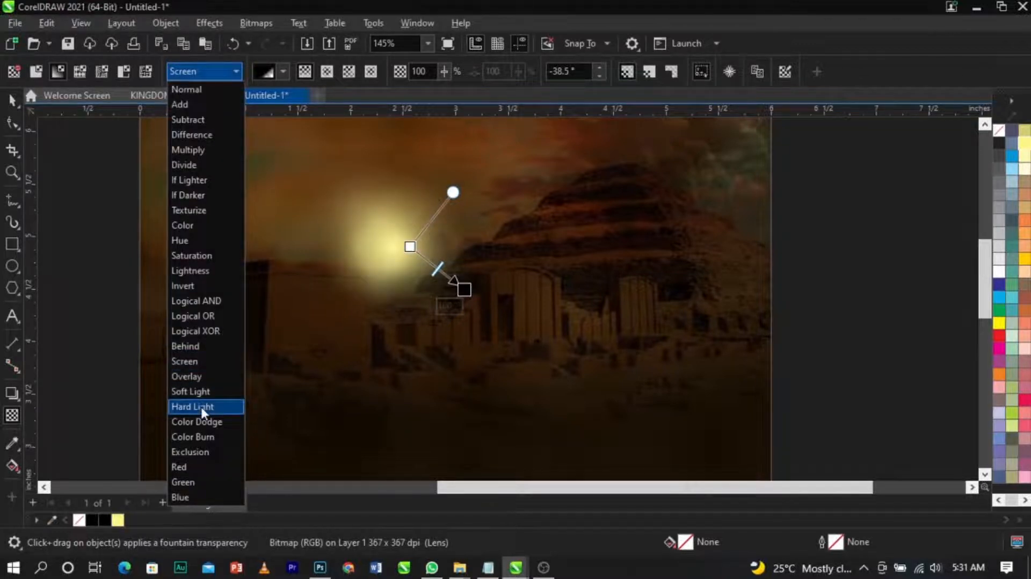
click(201, 406)
click(225, 72)
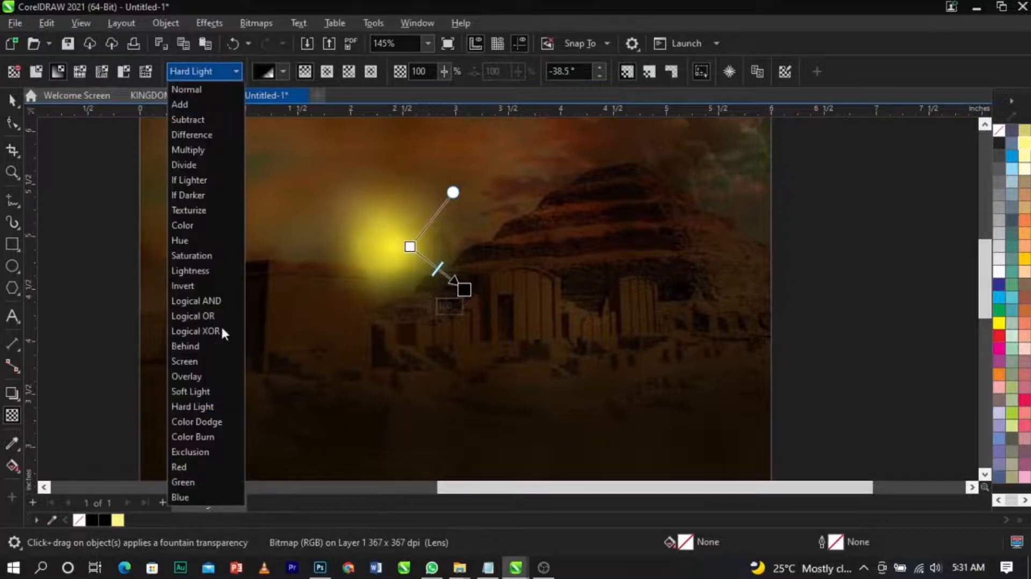
click(215, 421)
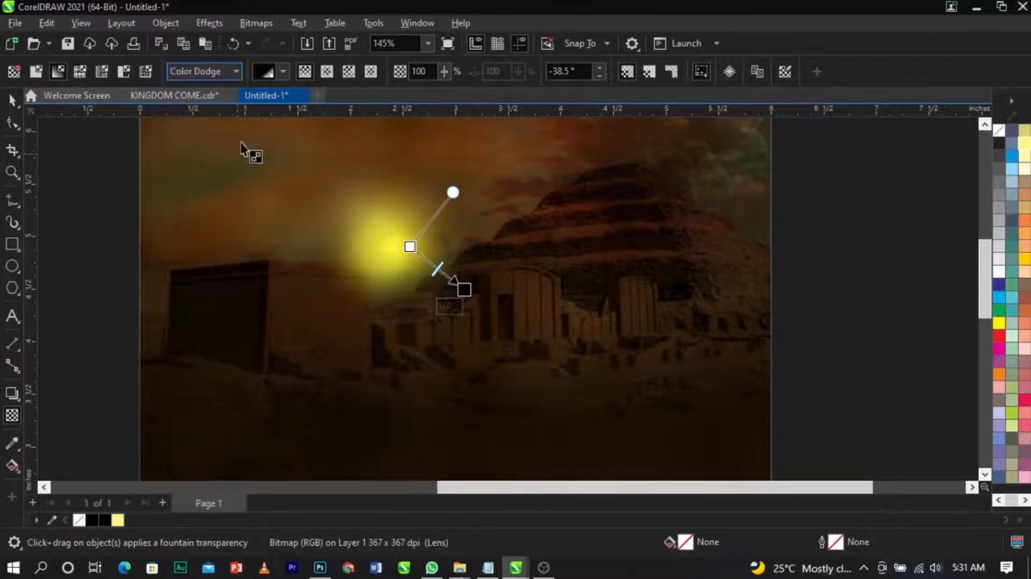
click(214, 72)
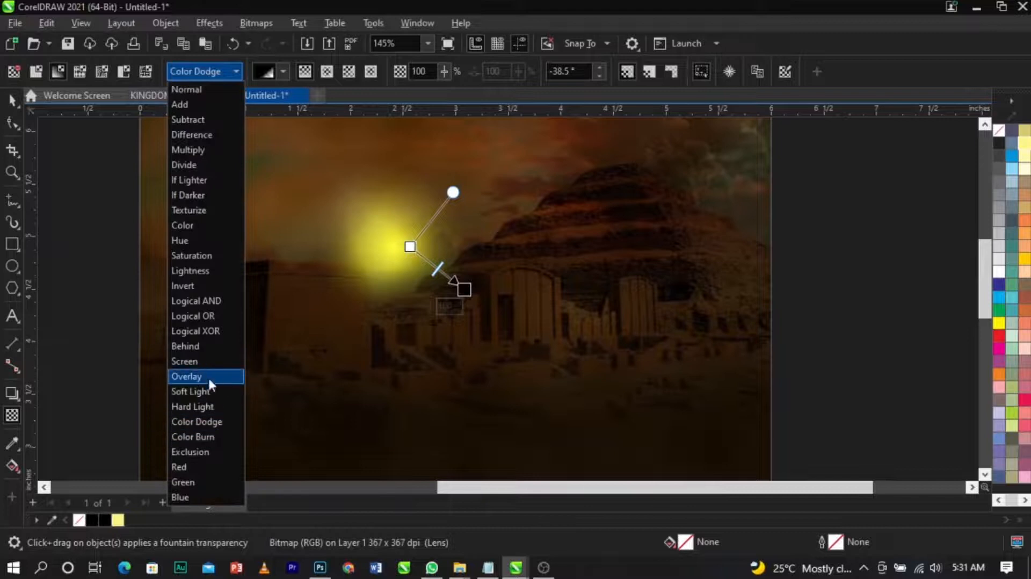
click(214, 376)
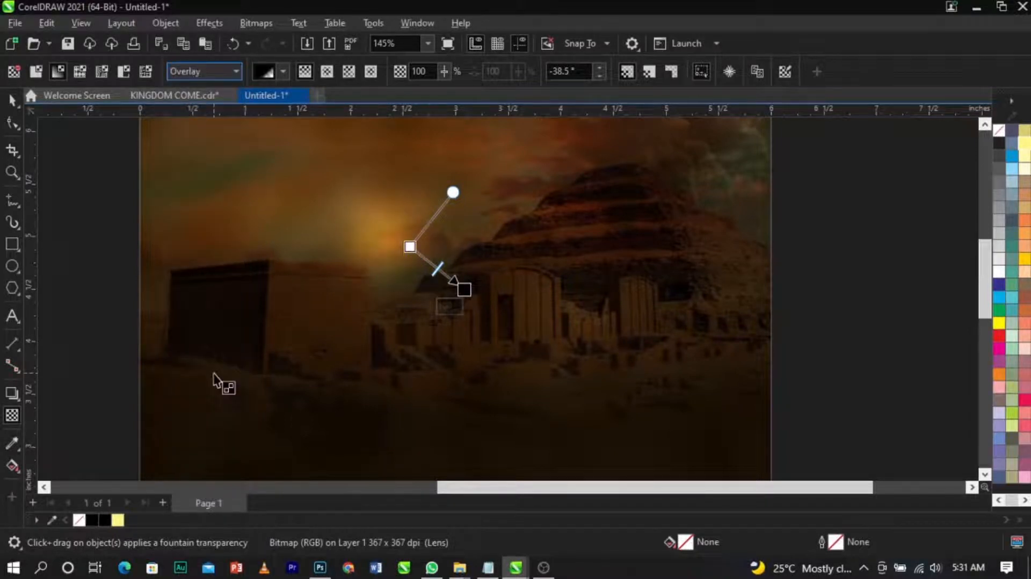
Step: Place the glow bitmap inside the background rectangle with PowerClip Inside
key(space)
drag(483, 338, 524, 377)
drag(467, 288, 466, 265)
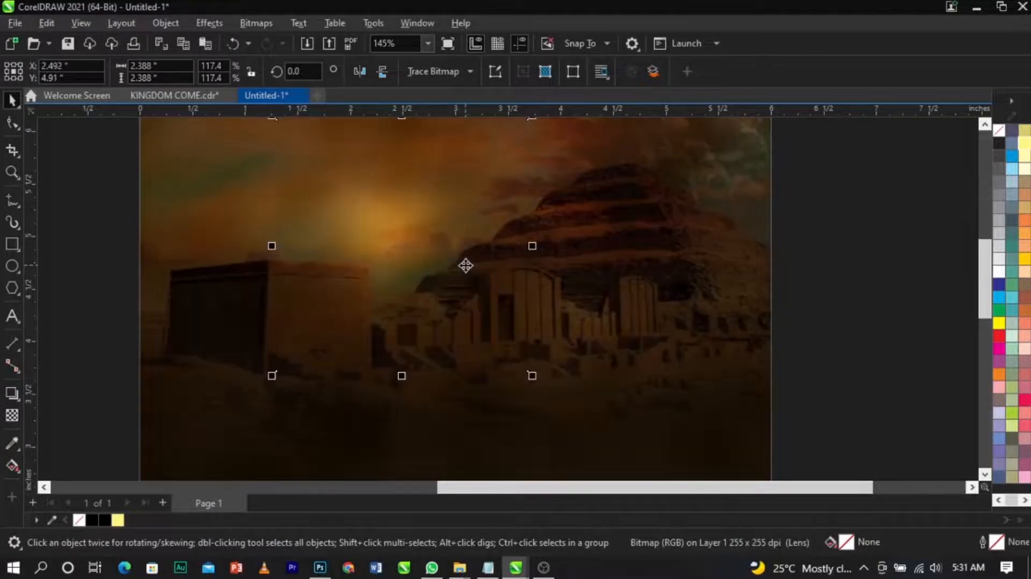
right_click(449, 225)
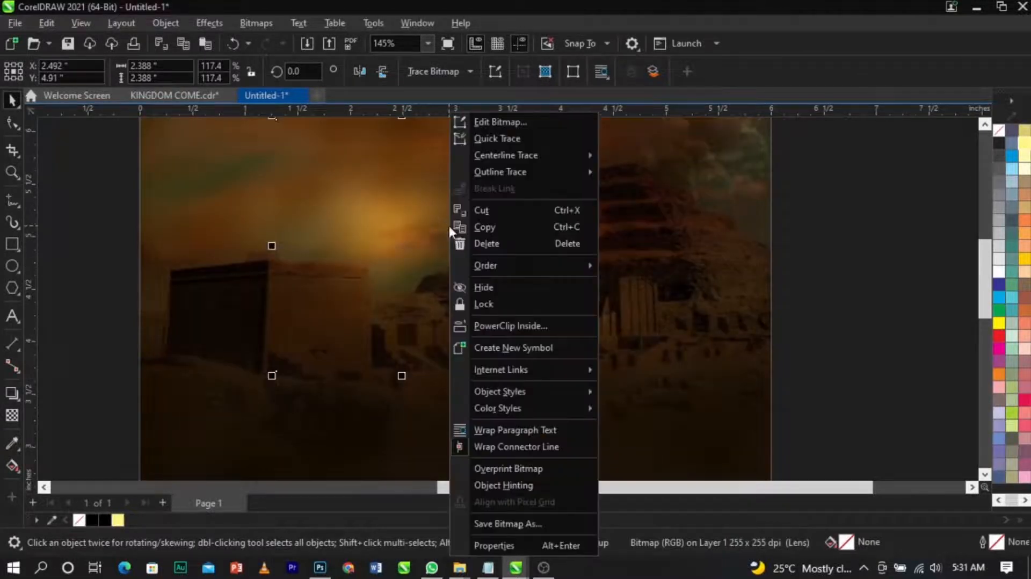
click(483, 326)
click(632, 281)
Step: Edit the PowerClip contents, resize the glow to about 2.43 inches and position it in the sky above the left building, then finish
scroll(639, 274, down, 1)
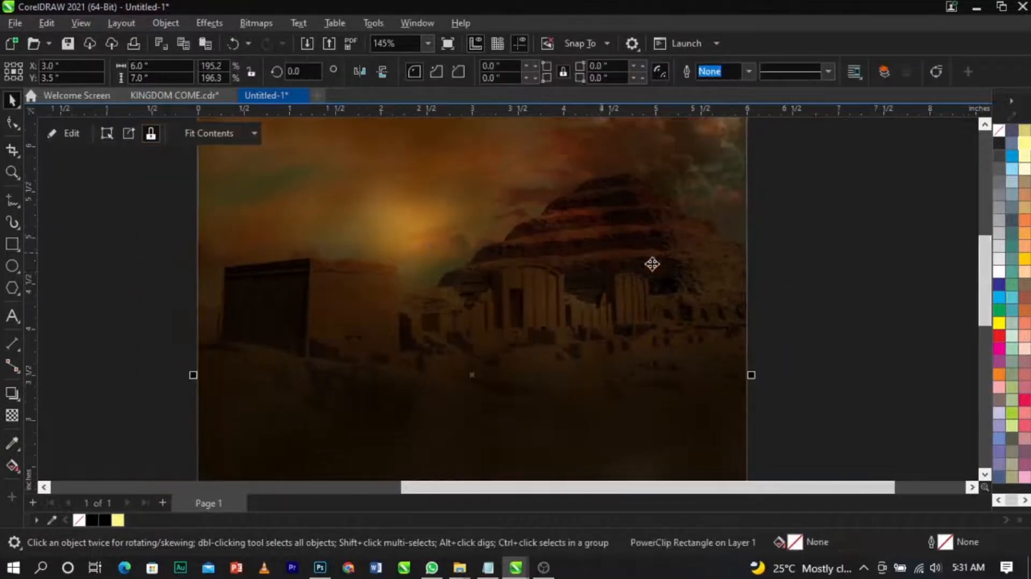
click(780, 268)
scroll(447, 217, down, 4)
key(z)
drag(265, 350, 661, 118)
key(space)
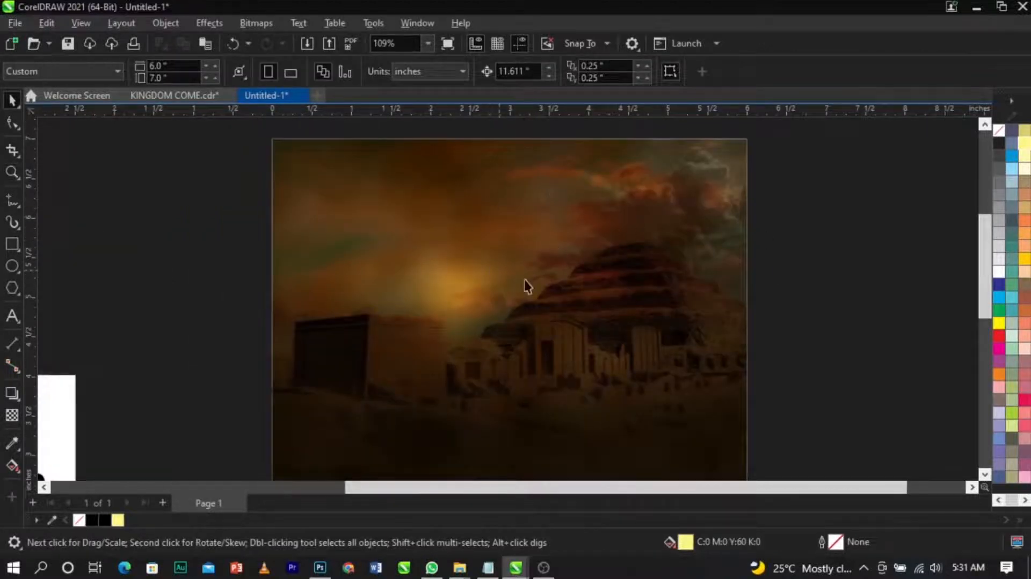
click(483, 282)
double_click(472, 285)
click(523, 285)
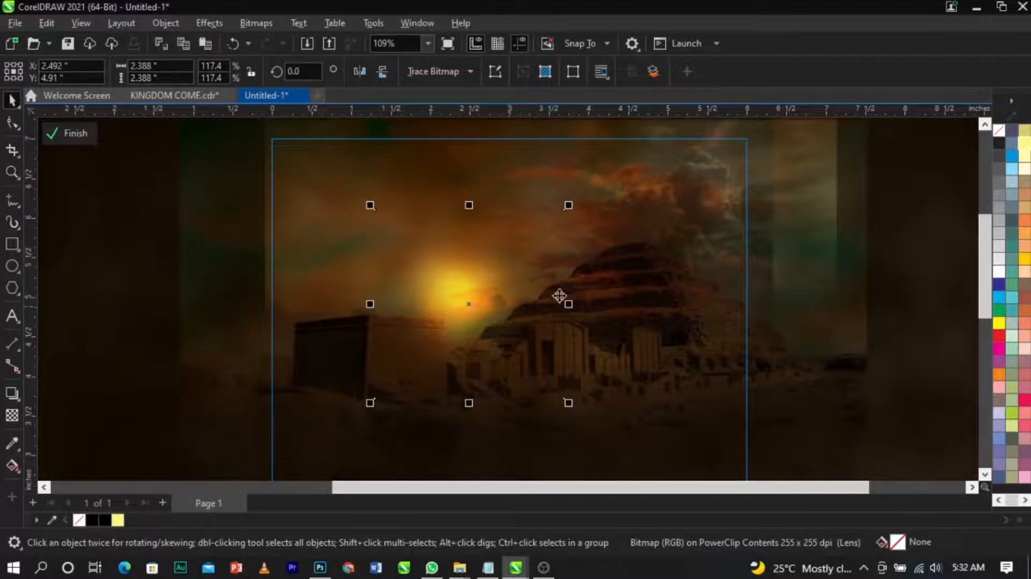
drag(569, 206, 576, 199)
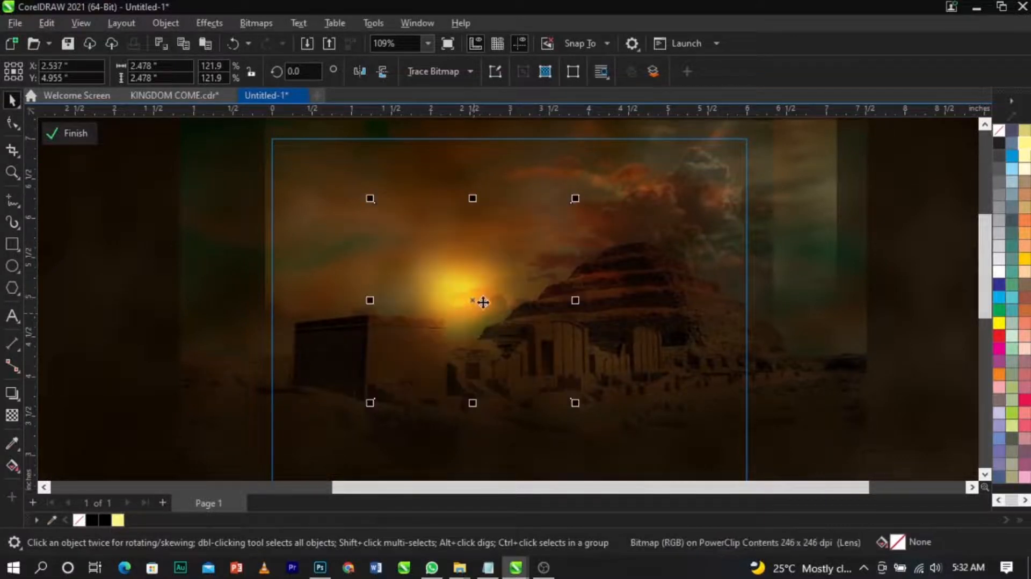
drag(481, 302, 605, 290)
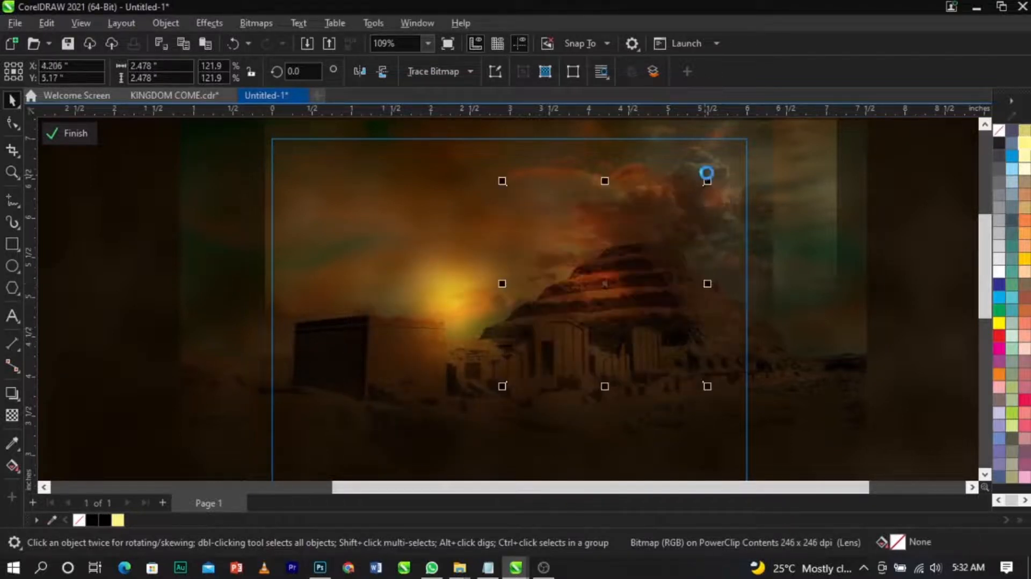
drag(708, 181, 732, 155)
mouse_move(626, 281)
mouse_down()
mouse_move(606, 279)
mouse_move(585, 317)
mouse_move(578, 305)
mouse_move(610, 281)
mouse_up()
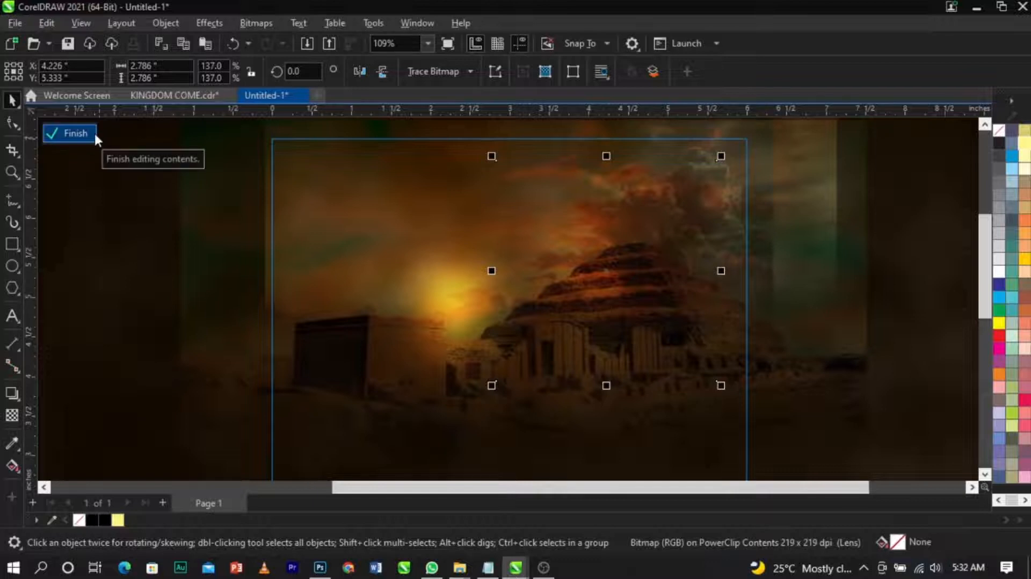
drag(618, 277, 322, 324)
drag(421, 203, 393, 247)
drag(329, 312, 361, 336)
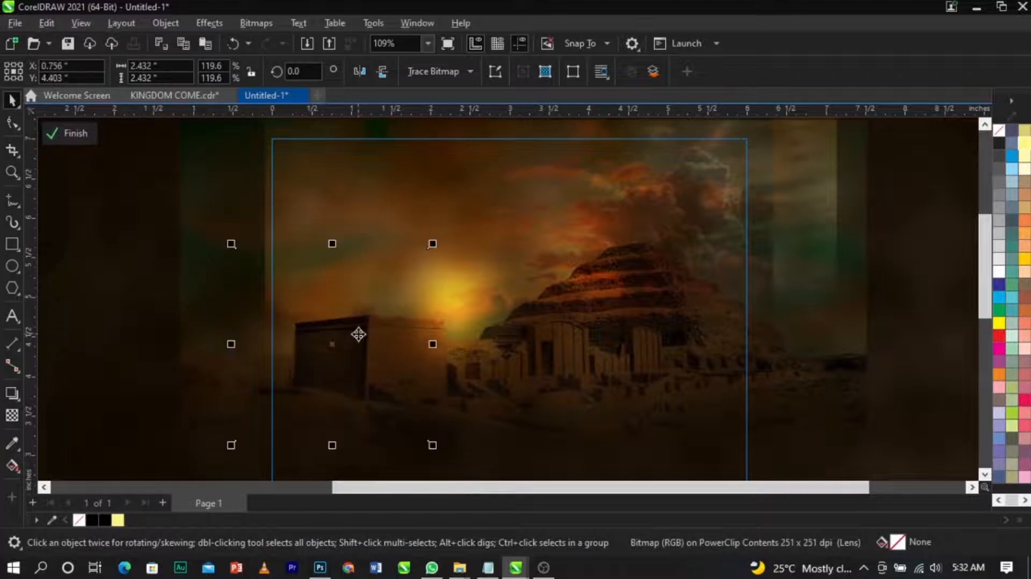
drag(362, 291, 421, 311)
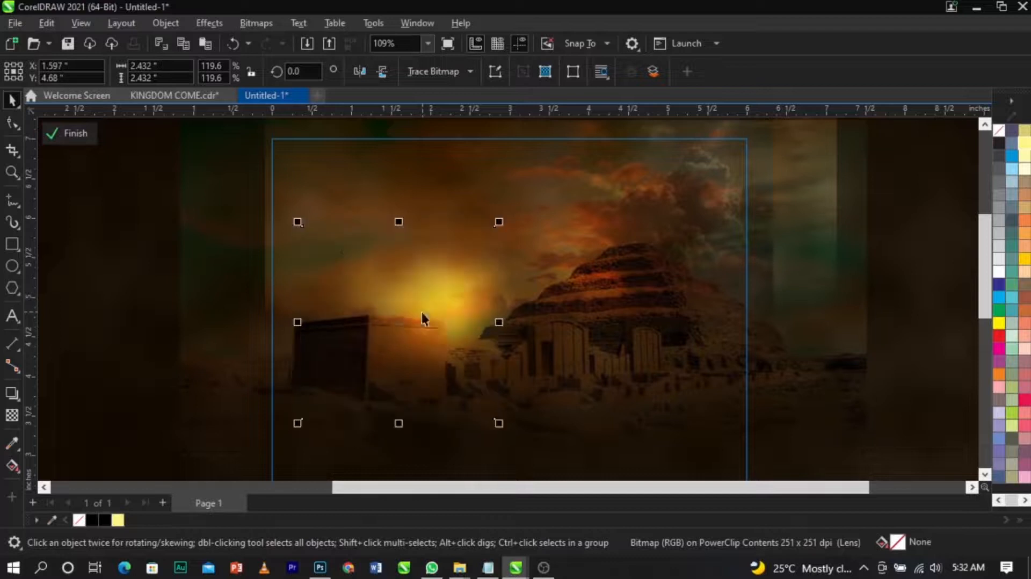
click(89, 134)
Step: Rearrange the imported photos and icons in the area beside the page
scroll(417, 219, down, 3)
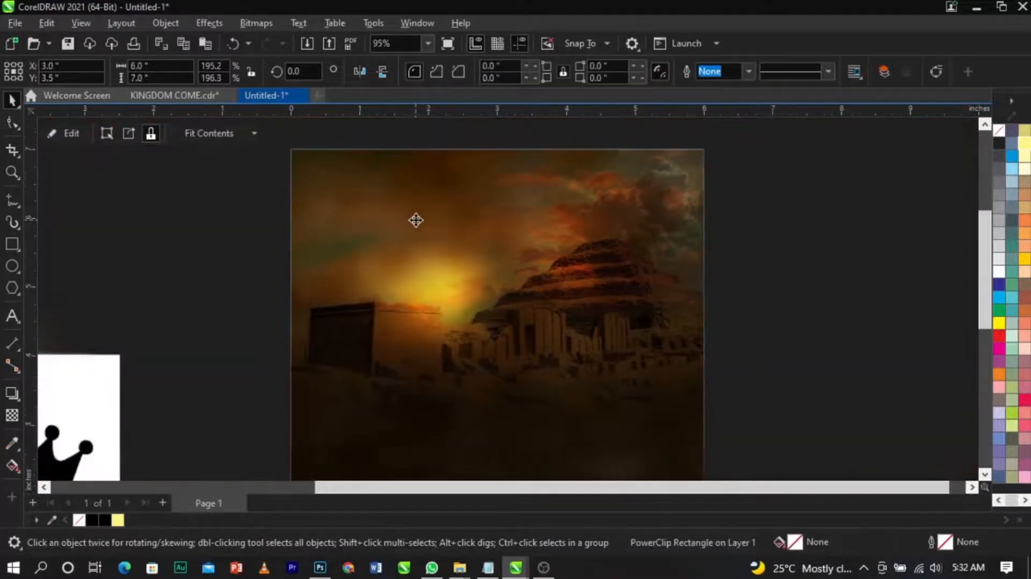
click(685, 280)
scroll(513, 208, down, 2)
scroll(490, 266, up, 1)
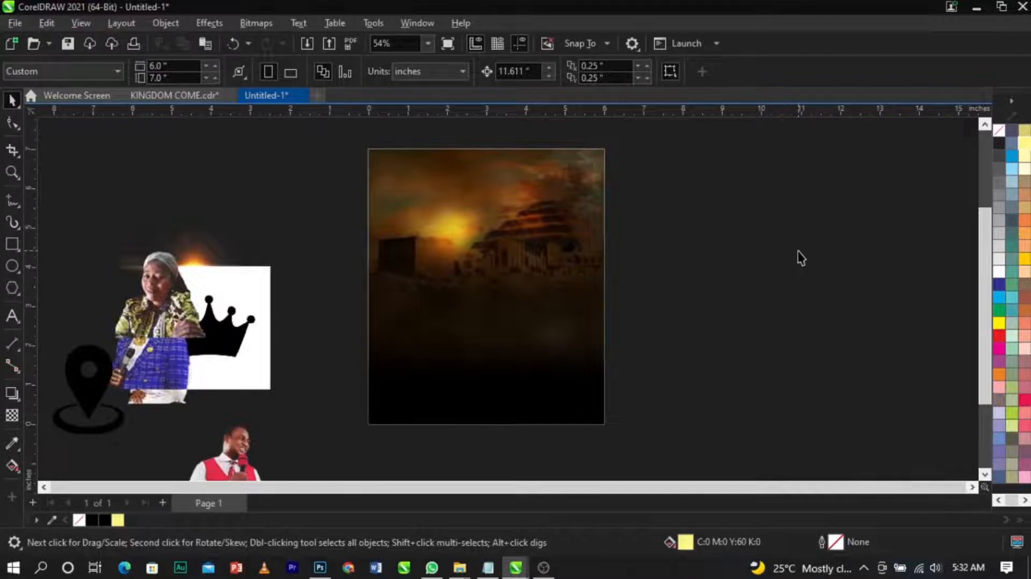
scroll(655, 252, down, 1)
key(z)
drag(205, 150, 784, 420)
key(space)
drag(257, 326, 241, 248)
drag(288, 333, 94, 224)
drag(119, 287, 69, 291)
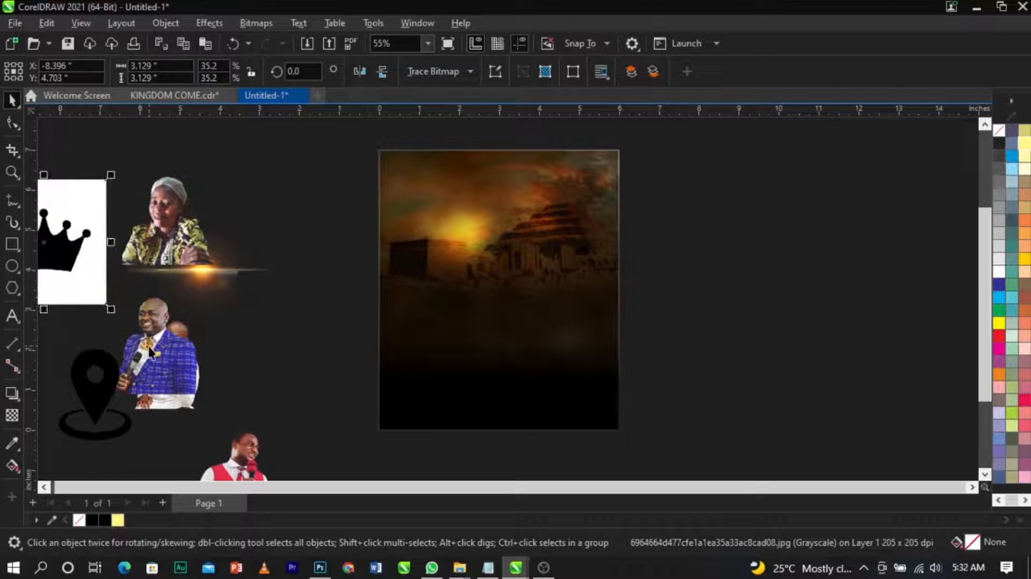
Step: Move the blue-suited speaker's photo onto the page and enlarge it
click(151, 352)
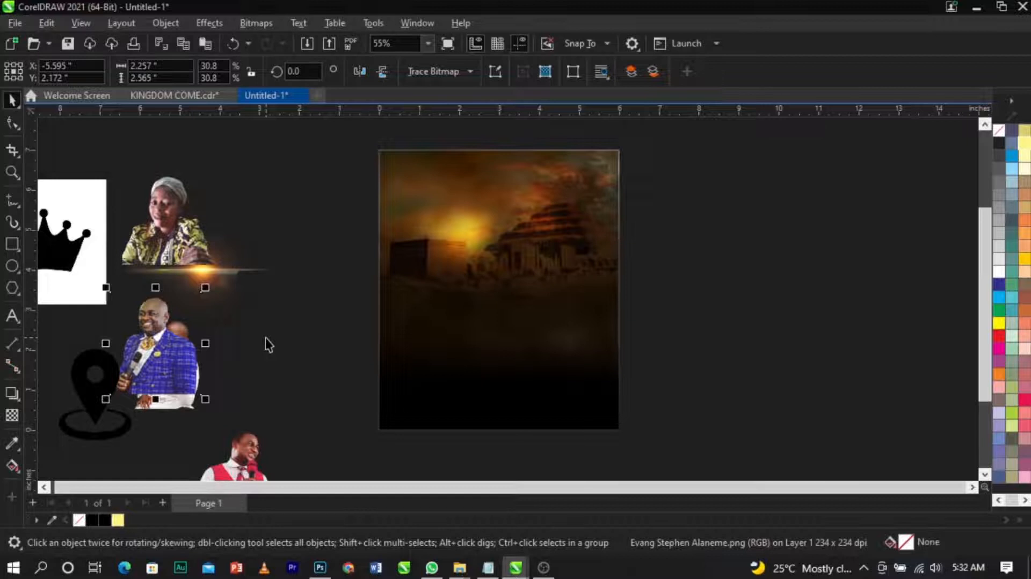
drag(147, 328, 516, 288)
scroll(493, 266, up, 2)
drag(591, 200, 623, 184)
drag(558, 288, 553, 291)
click(757, 296)
scroll(586, 273, down, 2)
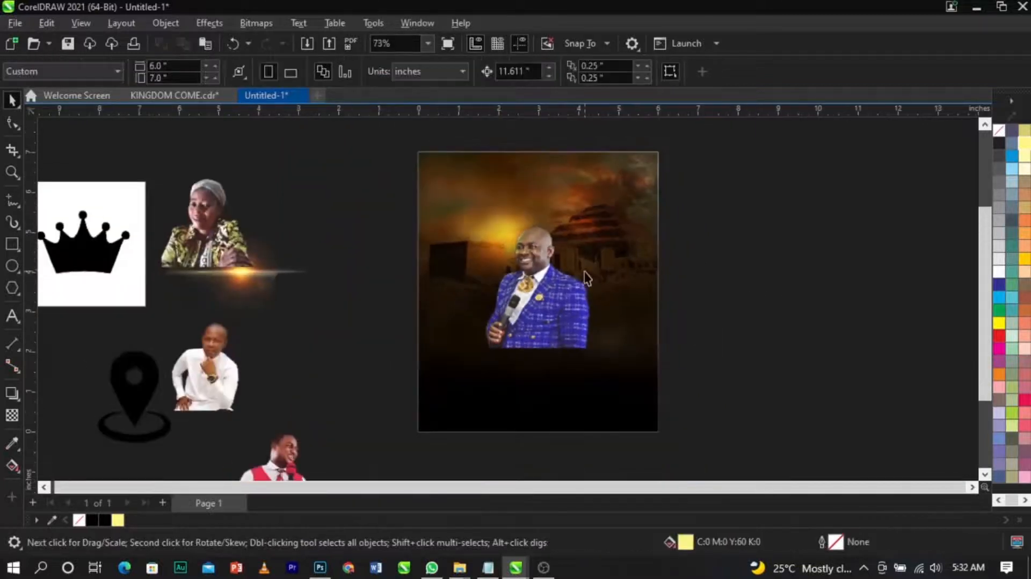
Step: Move the woman's photo onto the page left of the blue-suited speaker and enlarge it slightly
click(199, 232)
drag(199, 232, 489, 288)
scroll(489, 288, up, 3)
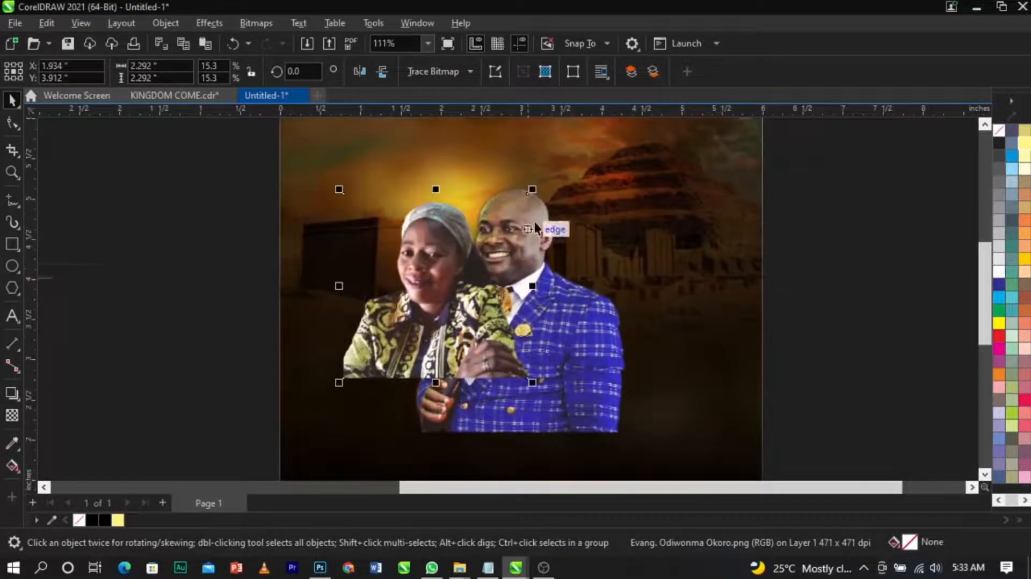
drag(532, 189, 547, 176)
drag(440, 267, 444, 270)
Step: Bring the blue-suited speaker's photo to the front, over the woman's photo
click(585, 334)
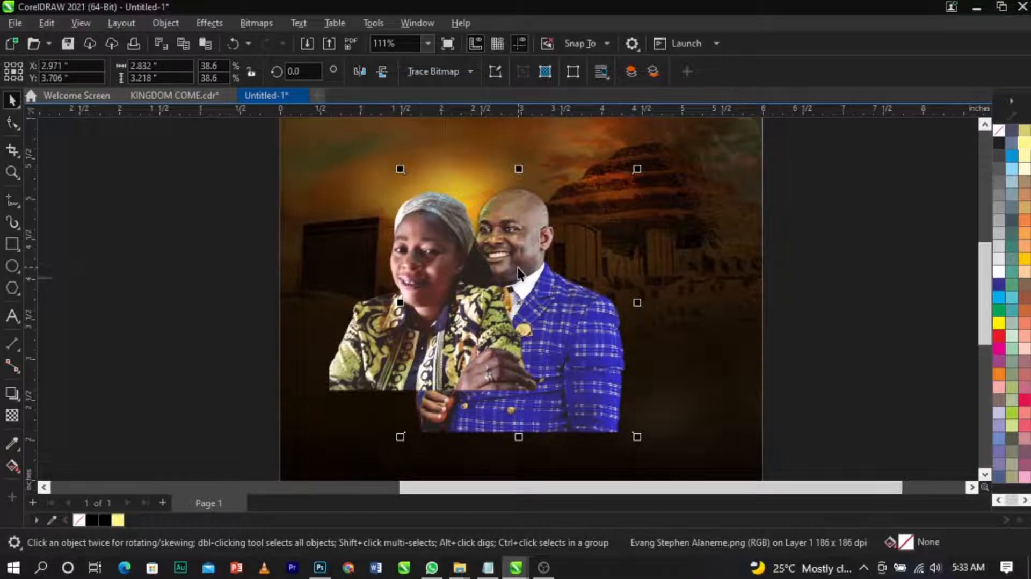
key(shift+Page_Up)
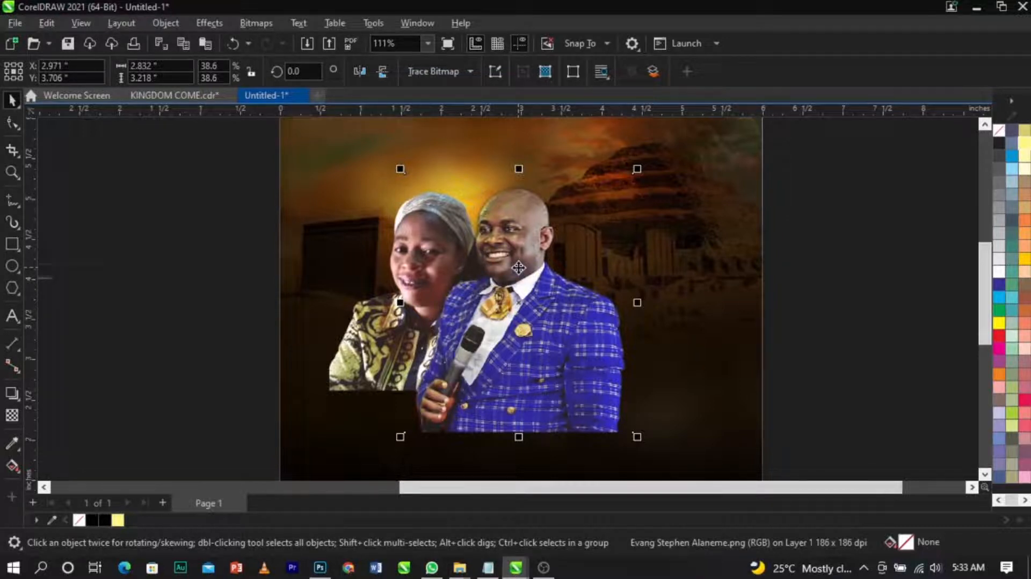
Step: Place the red-tied speaker's photo on the page behind and right of the blue-suited speaker, enlarging it
scroll(520, 267, down, 3)
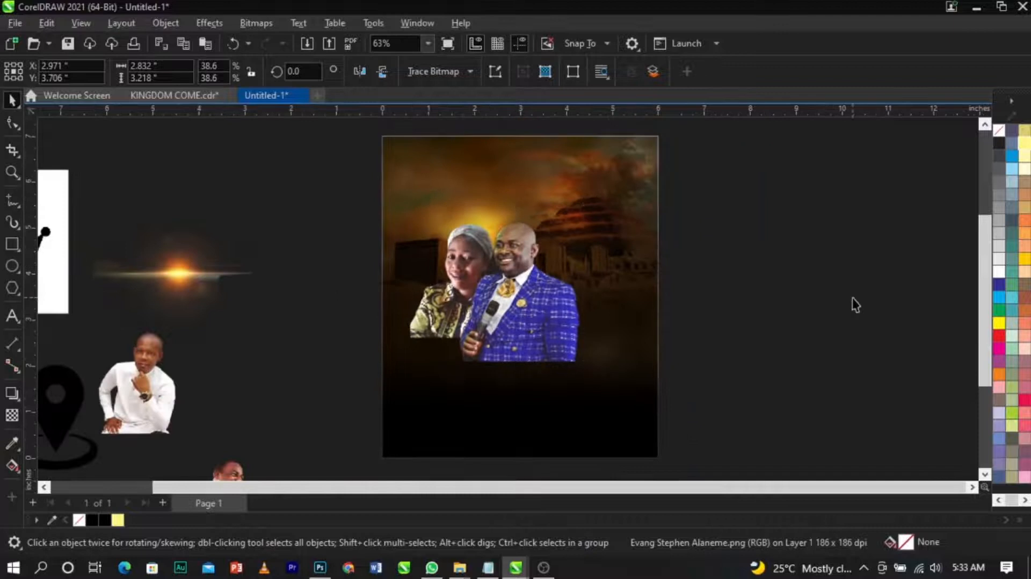
key(Escape)
drag(237, 477, 593, 252)
scroll(598, 252, up, 3)
scroll(598, 252, up, 1)
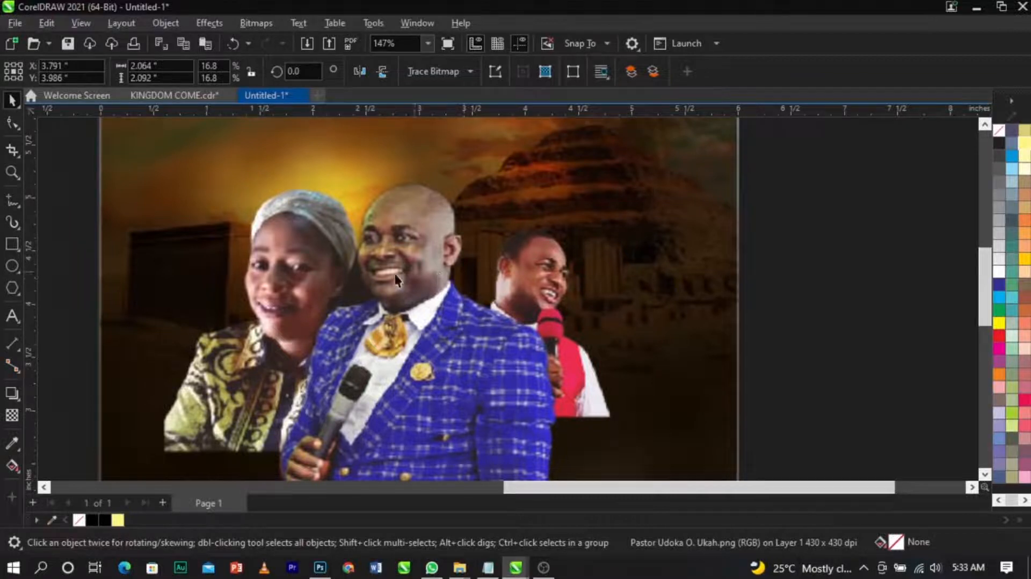
scroll(438, 273, down, 3)
drag(531, 231, 572, 189)
drag(529, 268, 494, 269)
click(172, 355)
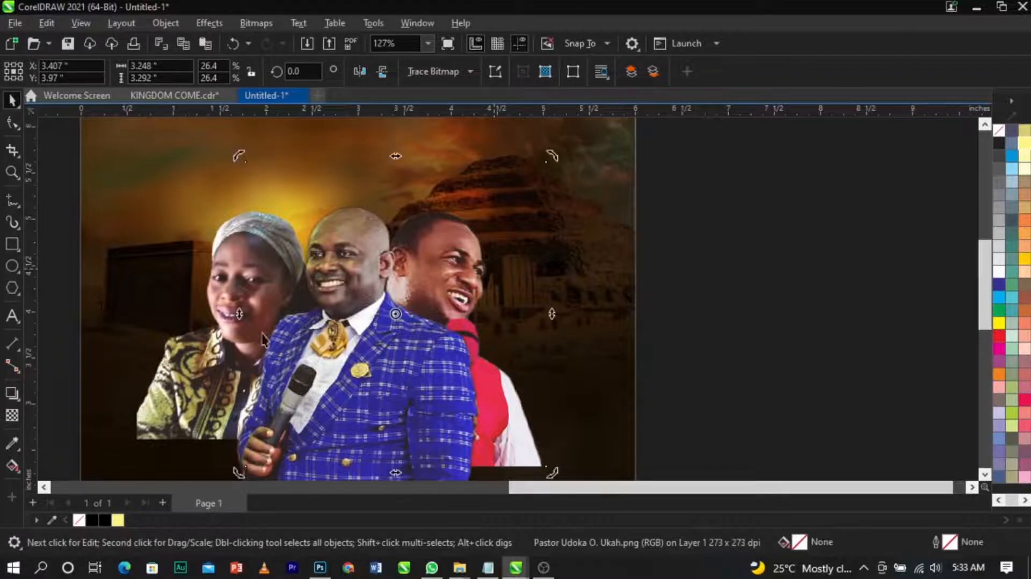
drag(173, 356, 181, 358)
scroll(555, 287, down, 2)
click(671, 288)
Step: Place the white-shirted man's photo at the right end of the group and enlarge it to about 2.74 inches
scroll(671, 288, down, 2)
click(273, 387)
drag(273, 387, 620, 310)
scroll(639, 280, up, 2)
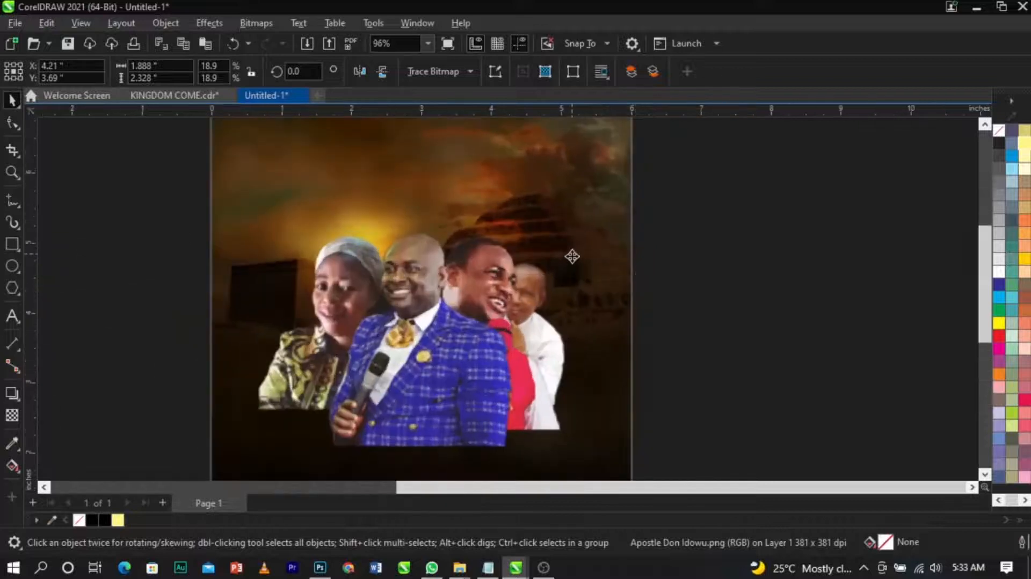
scroll(573, 256, up, 2)
drag(575, 248, 602, 219)
drag(471, 387, 495, 395)
drag(623, 231, 642, 213)
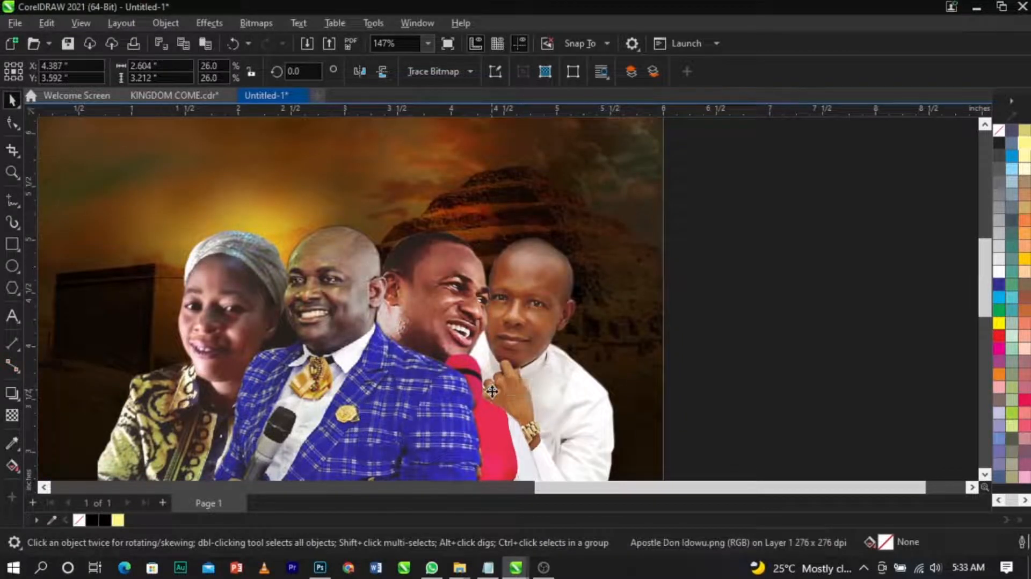
drag(491, 392, 491, 386)
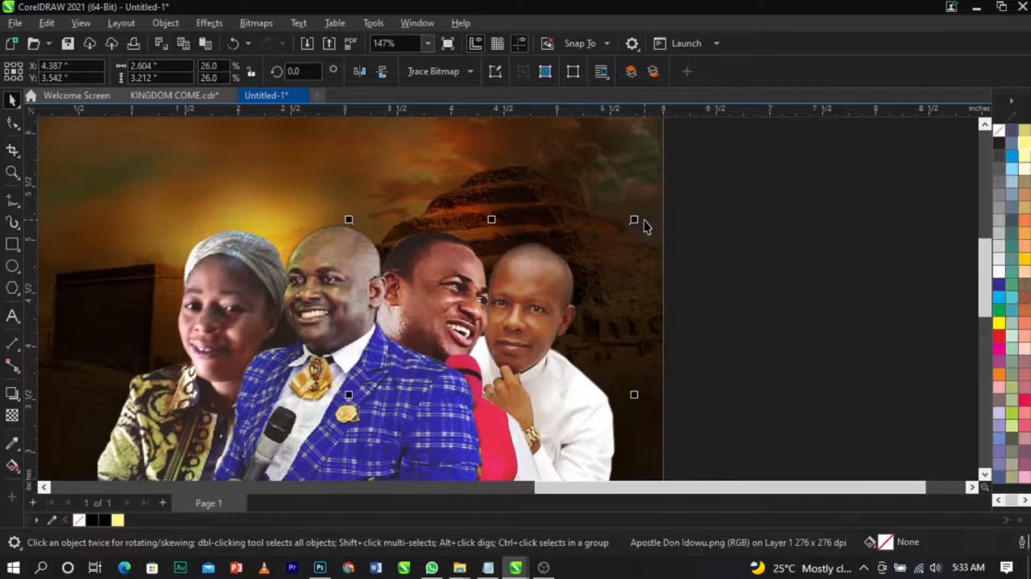
drag(635, 219, 642, 210)
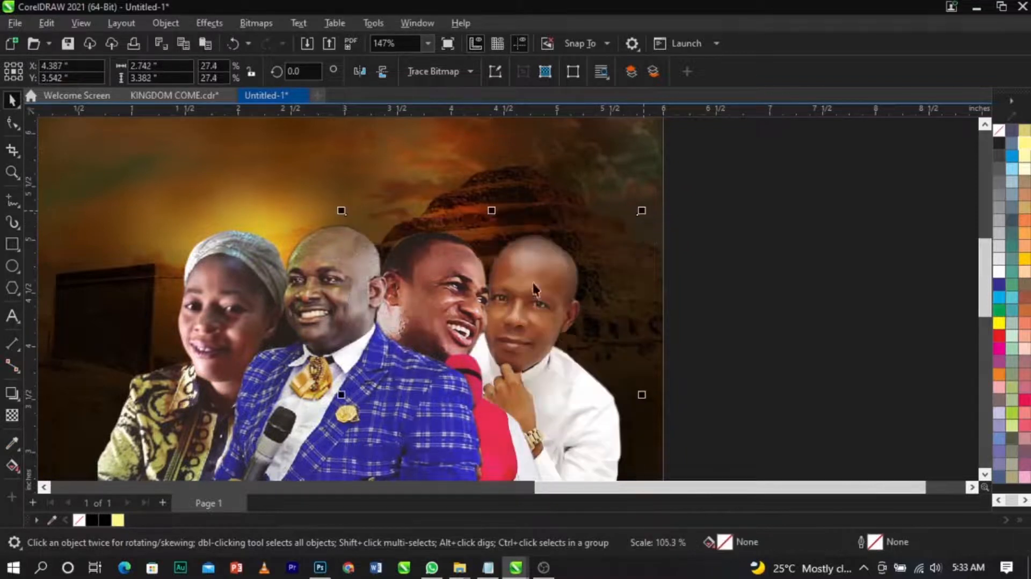
Step: Nudge the white-shirted man's photo slightly to the right
scroll(534, 290, up, 2)
scroll(531, 312, down, 3)
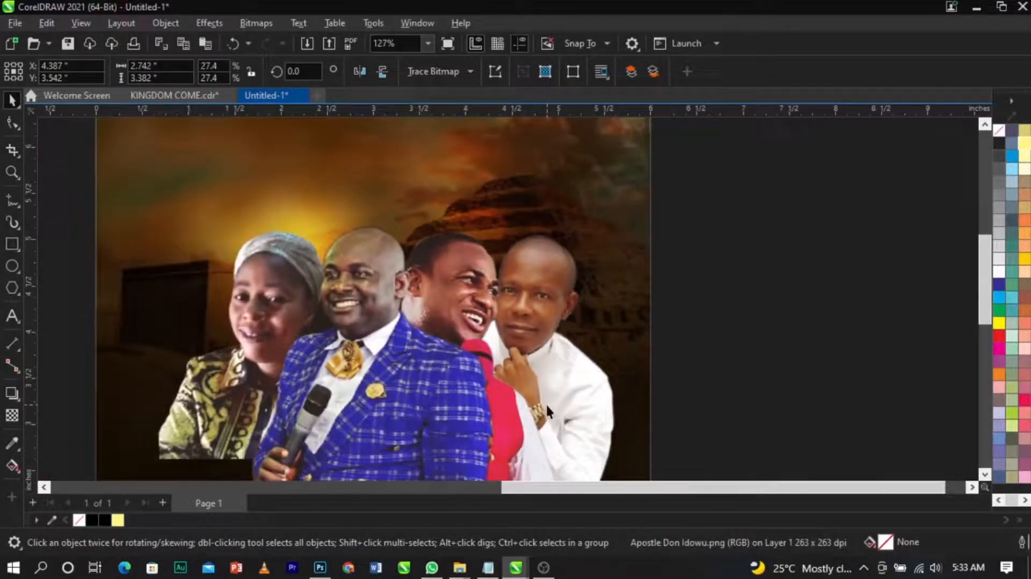
scroll(520, 309, up, 1)
drag(497, 368, 505, 363)
click(506, 364)
Step: Select all four speaker photos and scale them down together slightly
click(735, 304)
scroll(698, 219, down, 1)
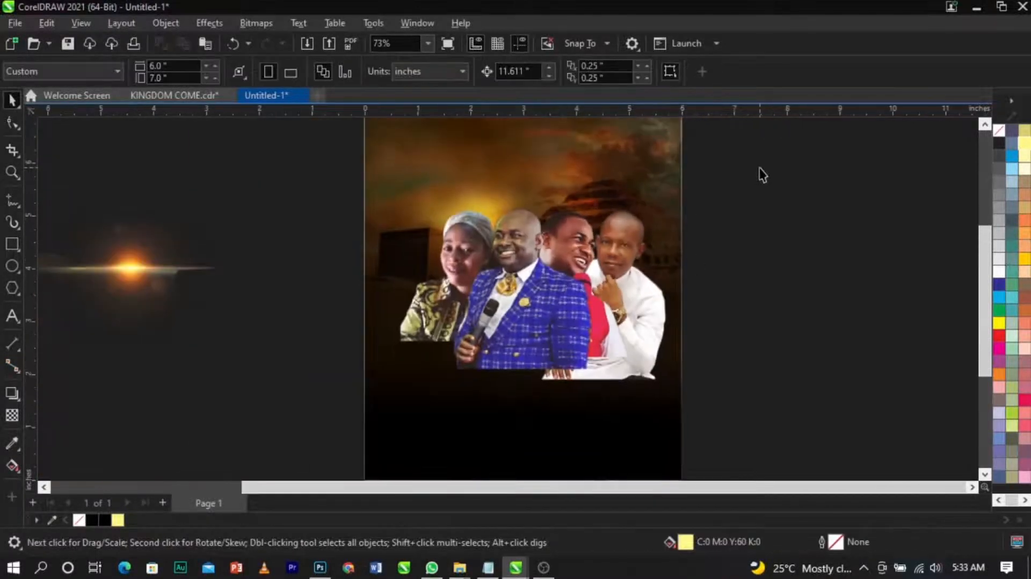
drag(775, 182, 311, 451)
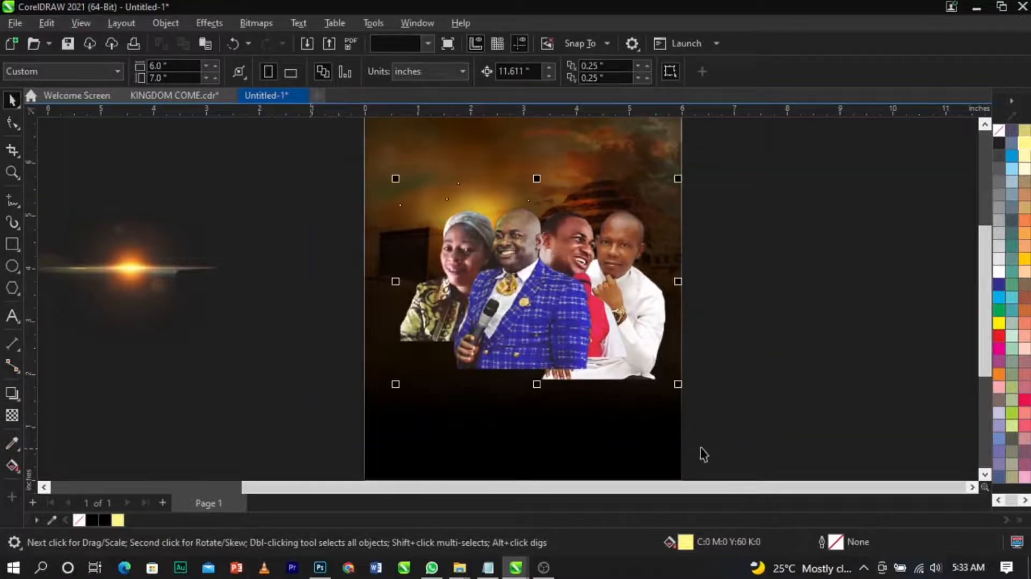
drag(679, 385, 668, 377)
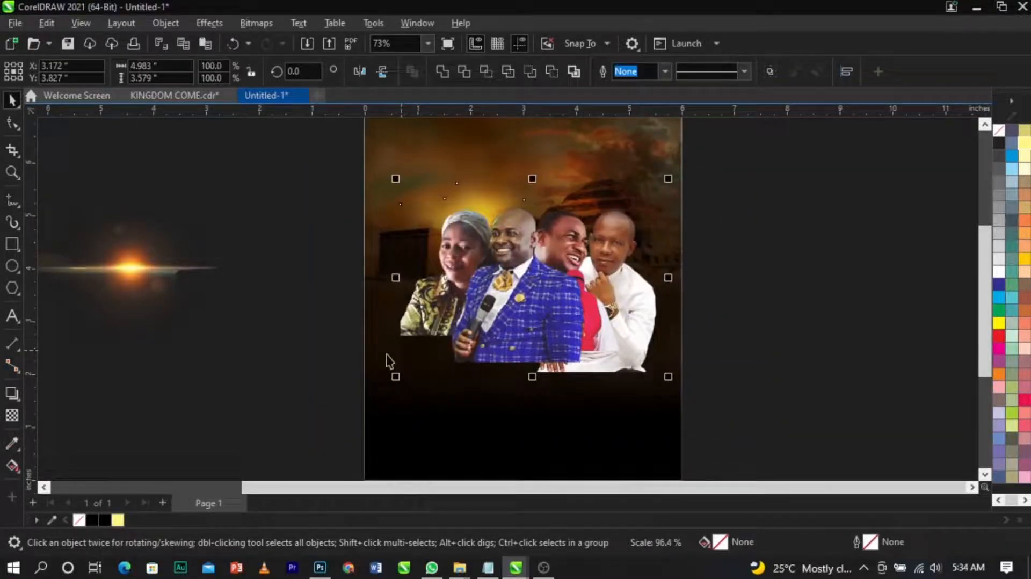
Step: Resize the four speaker photos together to about 4.89 inches wide and reposition them on the page
mouse_move(396, 377)
mouse_down()
mouse_move(392, 398)
mouse_move(386, 384)
mouse_up()
scroll(560, 276, up, 1)
drag(560, 276, 556, 285)
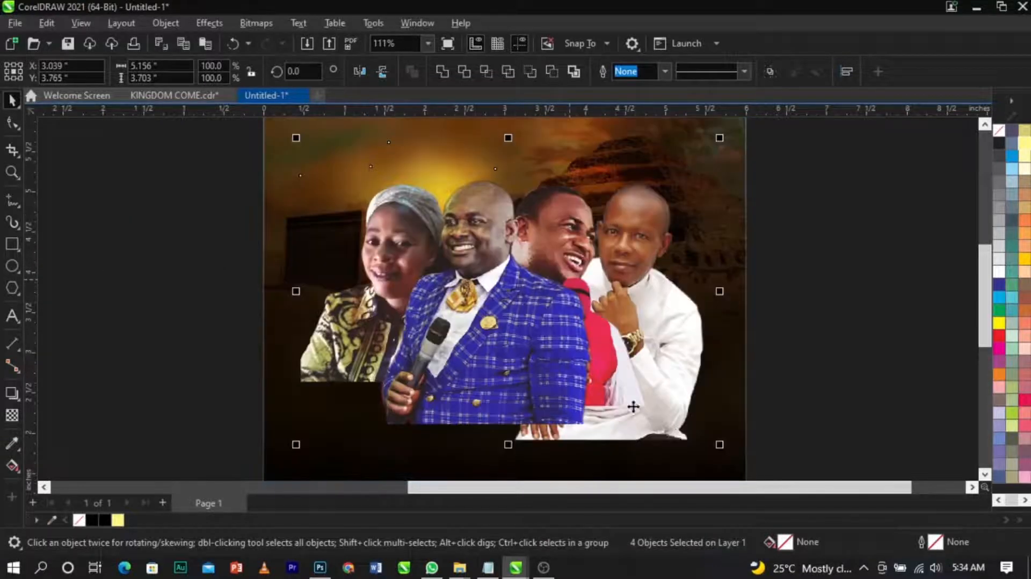
drag(720, 446, 709, 449)
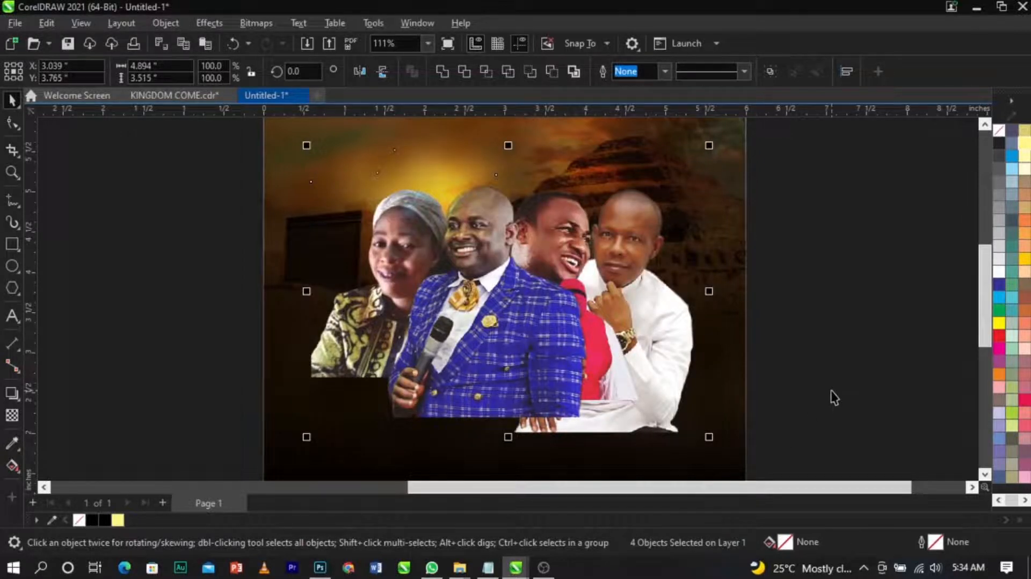
scroll(361, 332, down, 2)
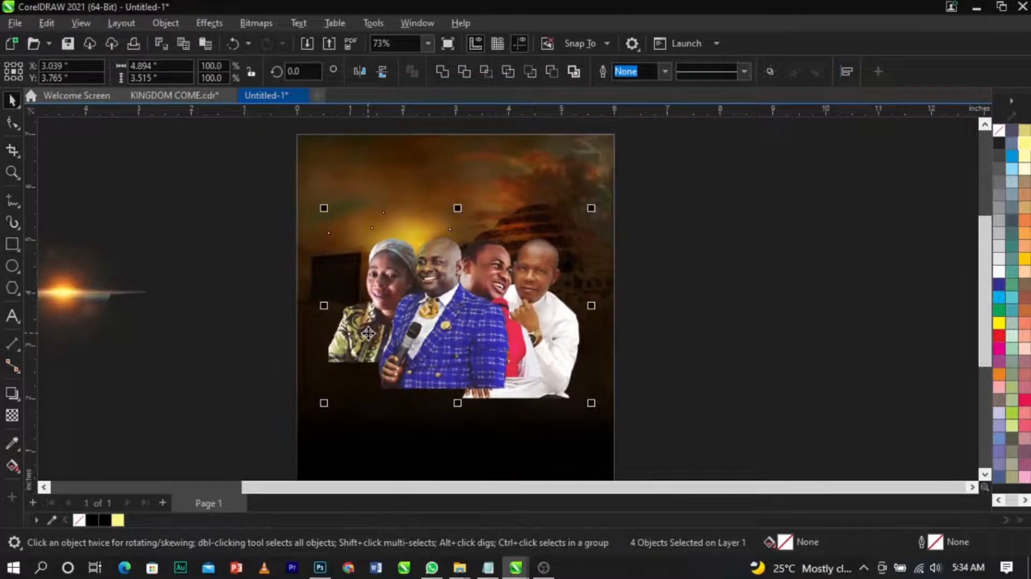
Step: Add a second page, paste a backup copy of the speaker photos onto it, and return to the first page
click(204, 441)
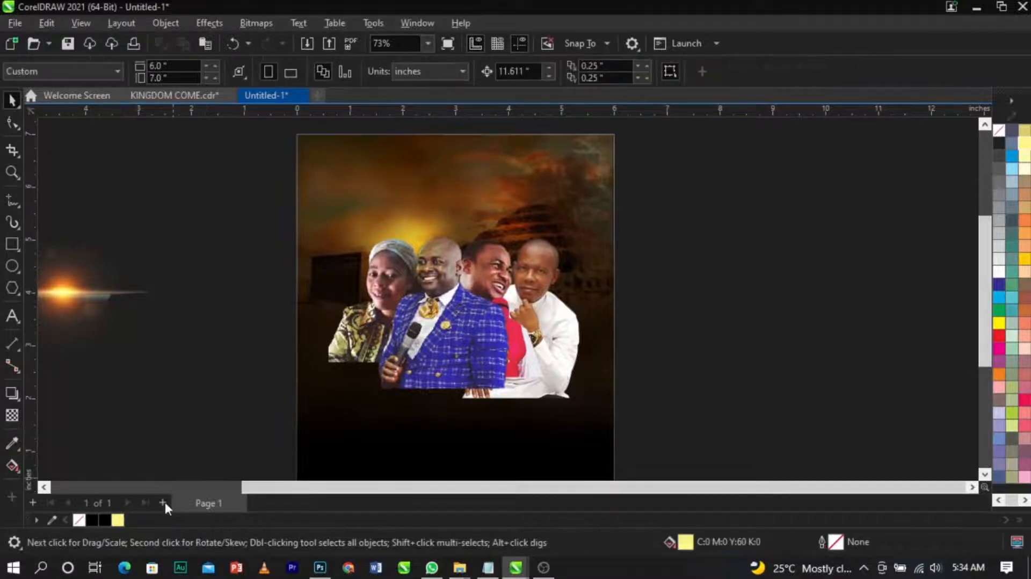
click(162, 502)
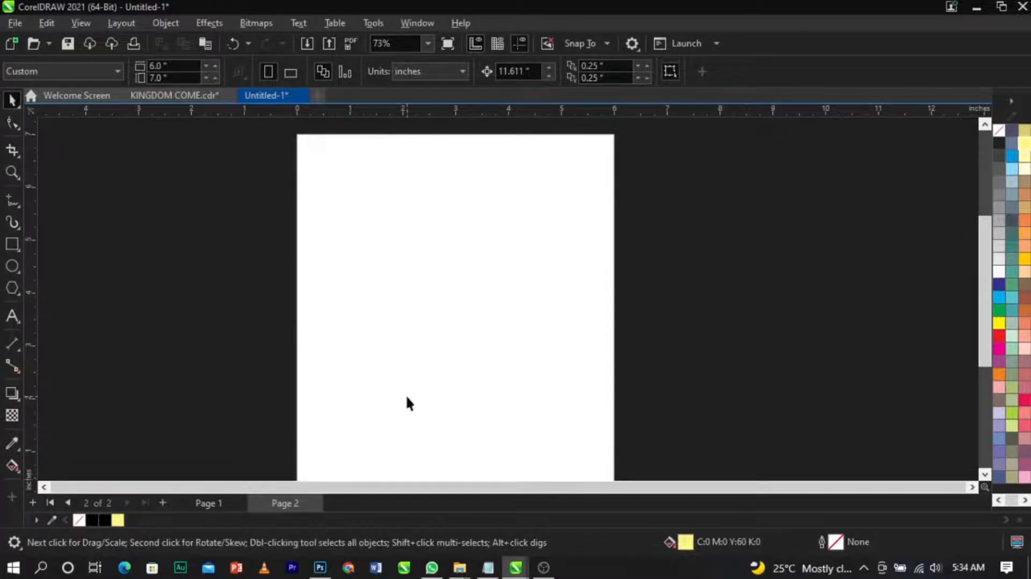
key(ctrl+v)
key(Page_Up)
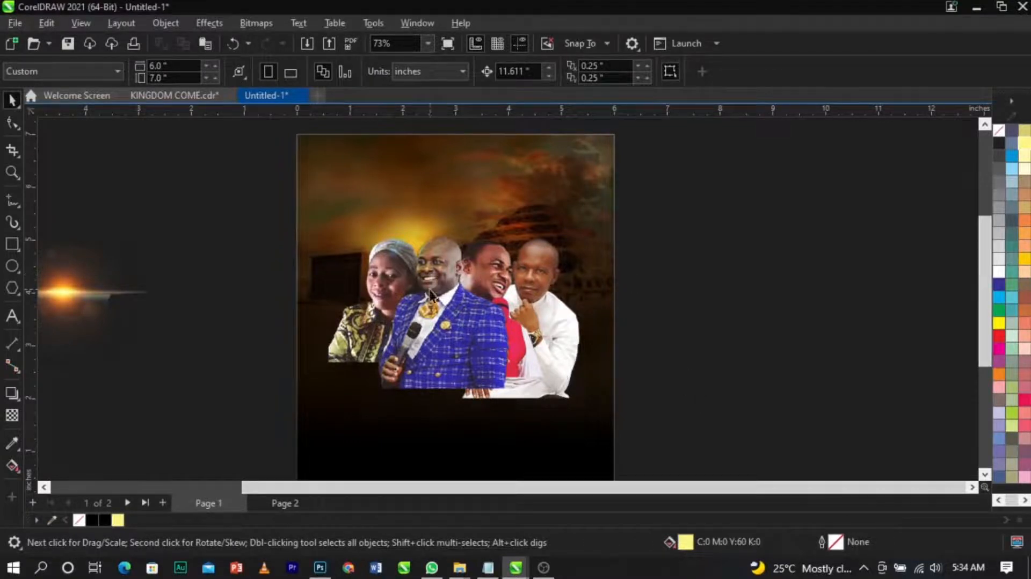
drag(749, 200, 272, 467)
click(272, 501)
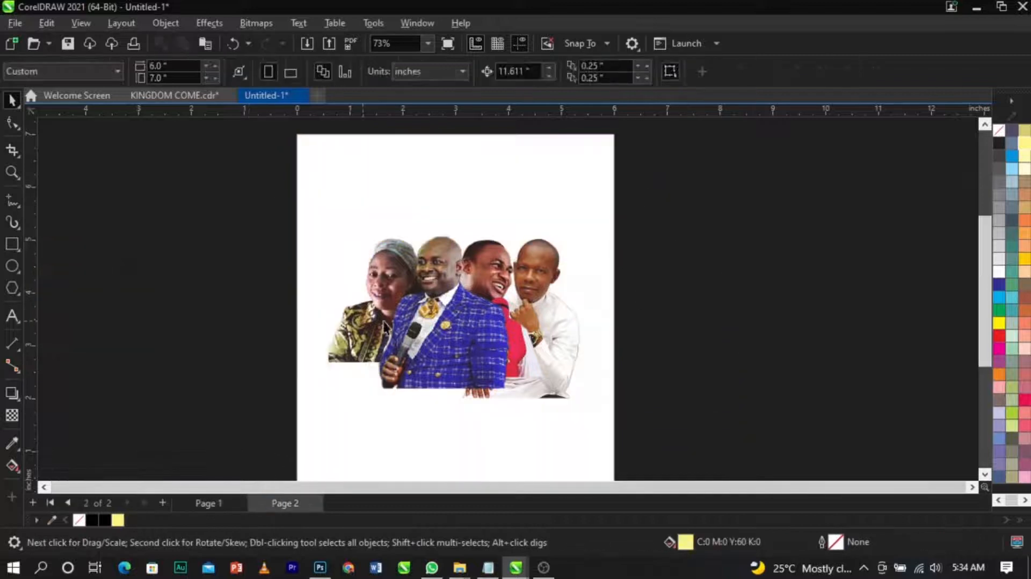
click(455, 321)
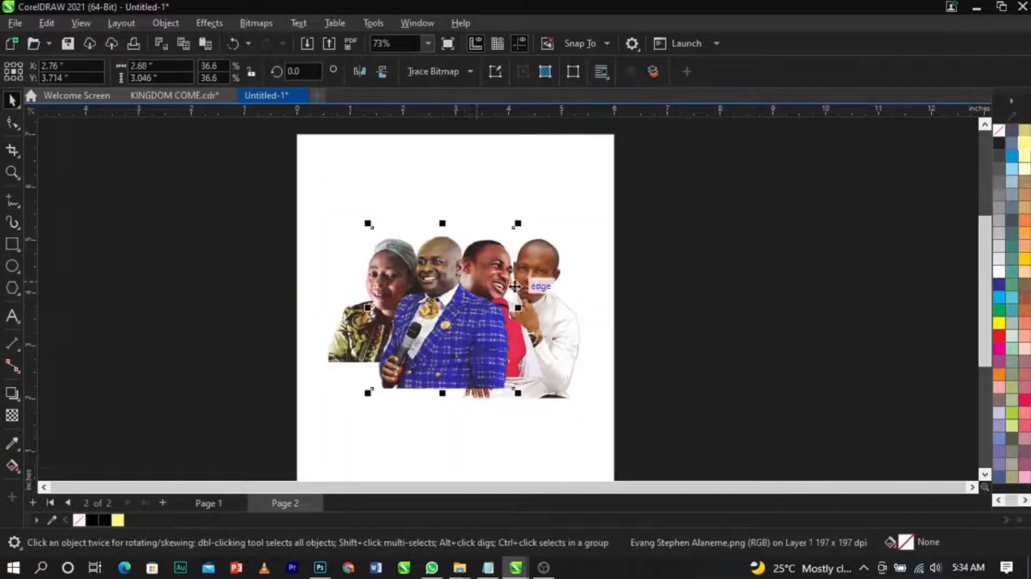
click(209, 505)
Step: Convert the four speaker photos into a single bitmap at 300 dpi with a transparent background
drag(760, 170, 252, 459)
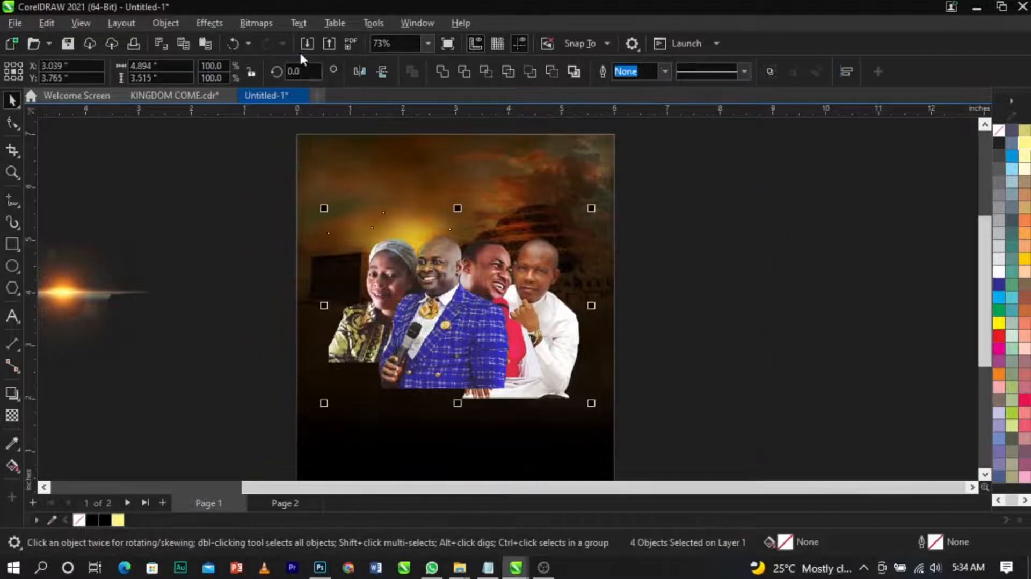
click(259, 26)
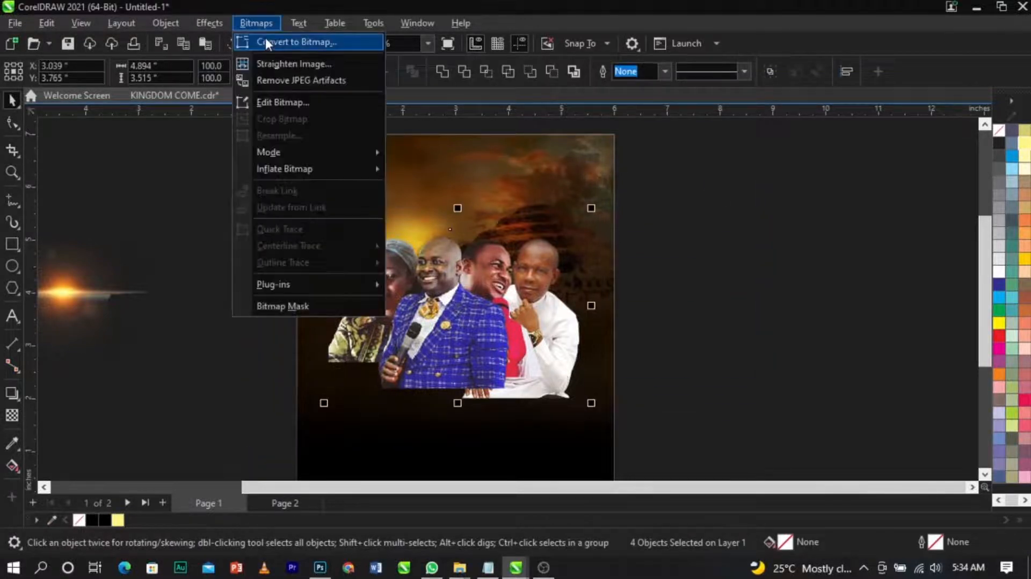
click(265, 39)
click(529, 369)
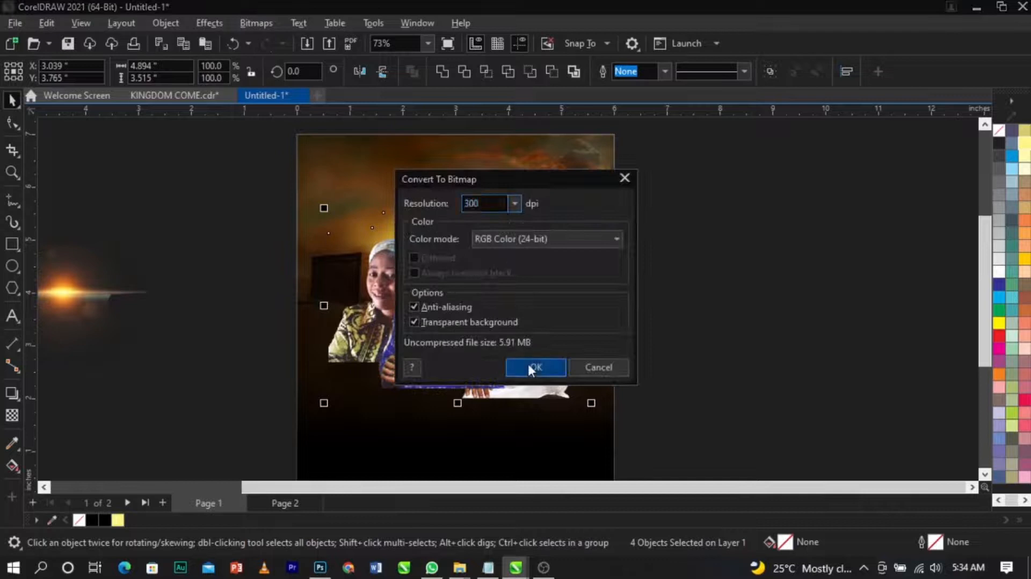
click(663, 315)
drag(440, 338, 378, 328)
key(ctrl+z)
key(ctrl+z)
key(ctrl+z)
key(ctrl+z)
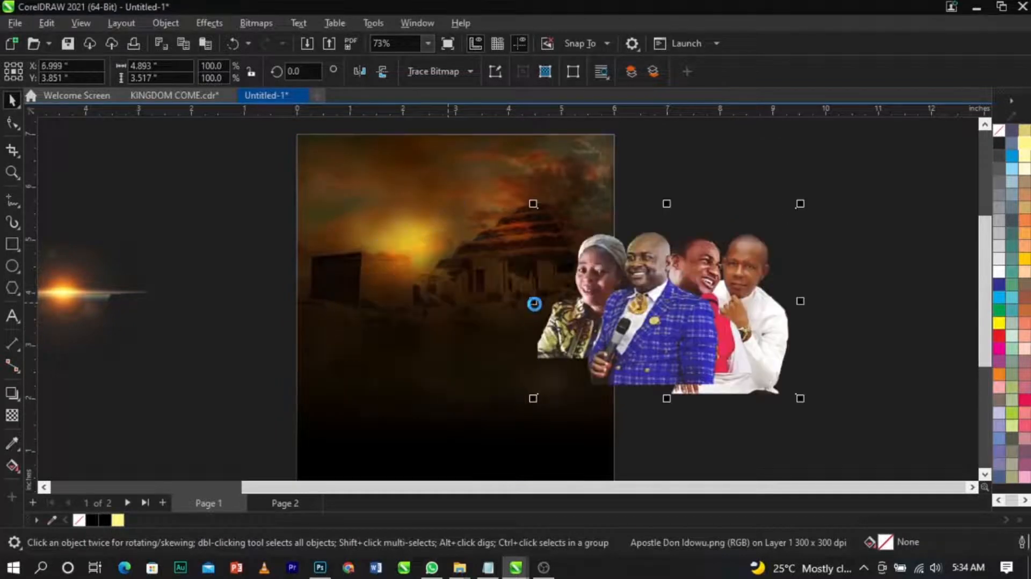
click(731, 320)
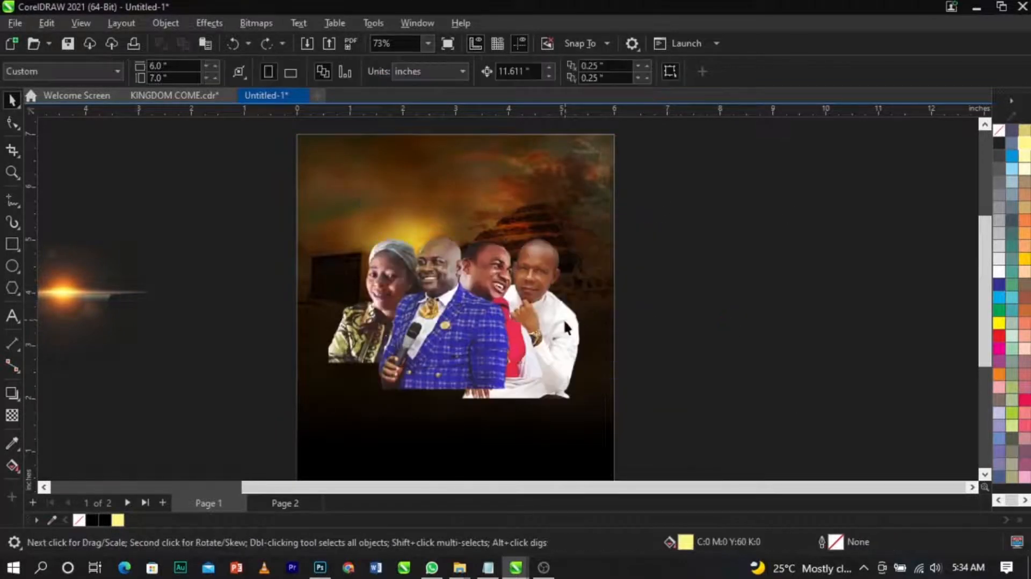
drag(569, 332, 718, 332)
key(ctrl+z)
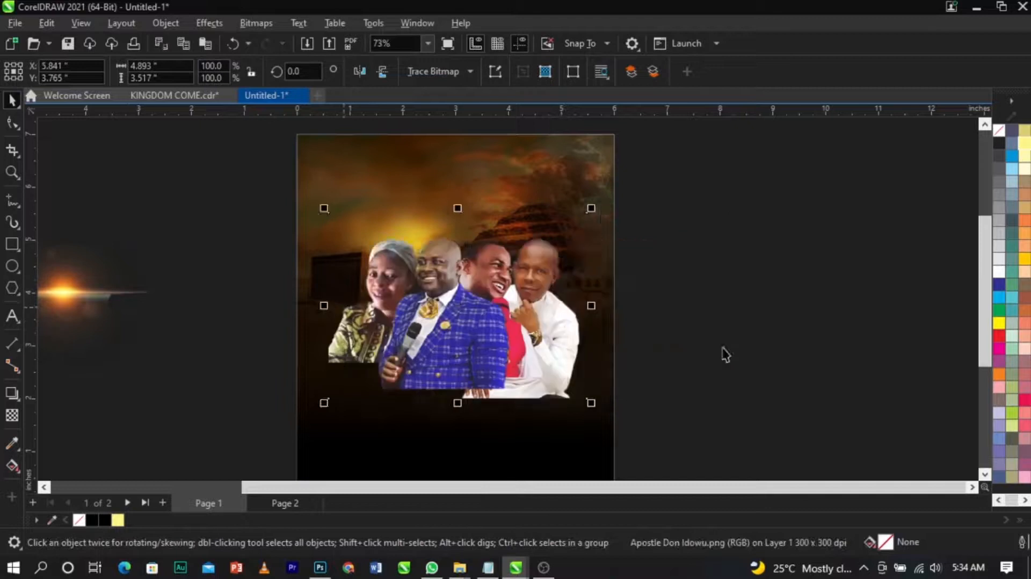
Step: Apply a vertical fountain transparency that fades out the bottom edge of the merged photo group
click(734, 353)
scroll(453, 312, up, 2)
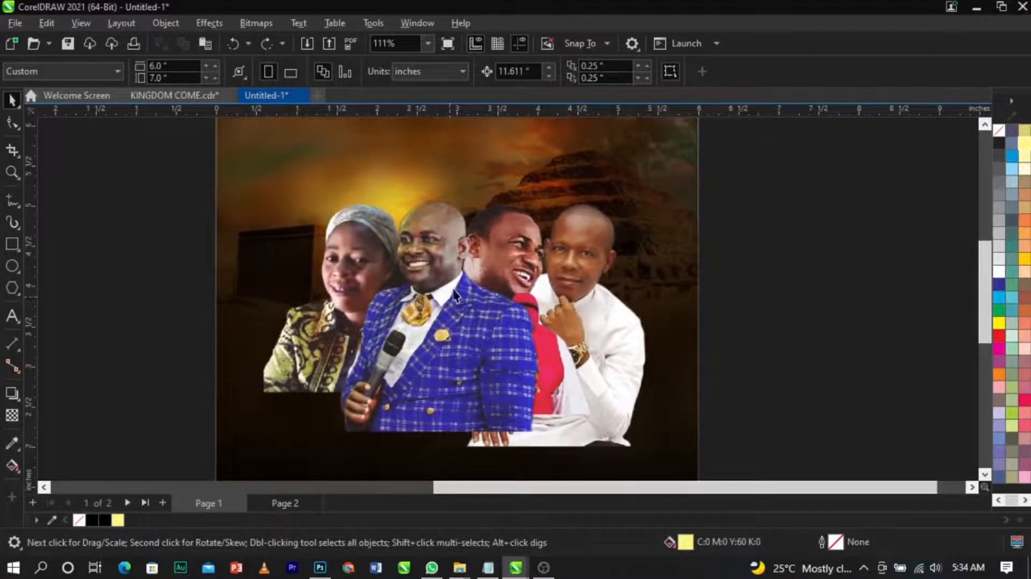
click(479, 389)
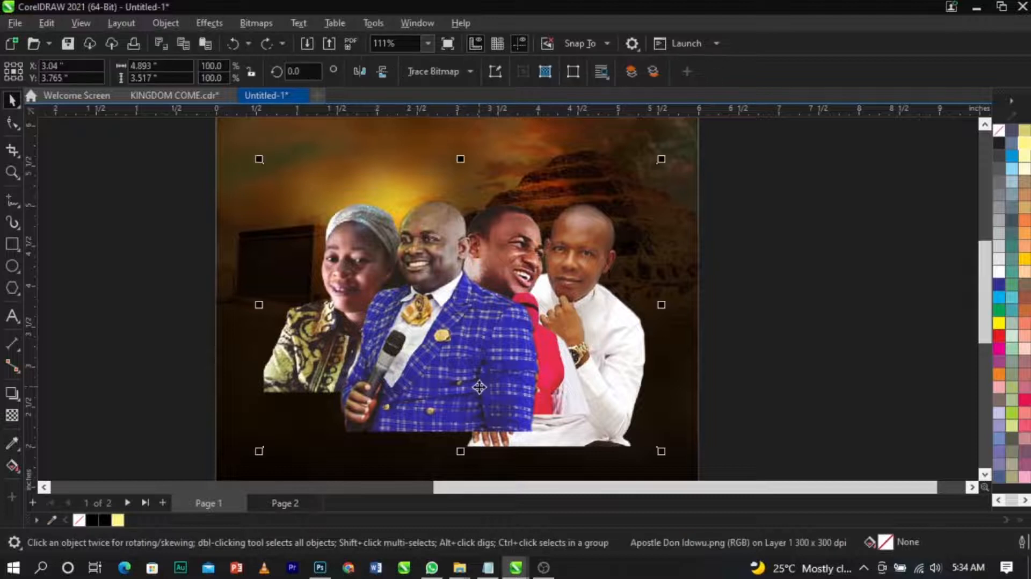
click(10, 417)
drag(477, 345, 476, 396)
drag(477, 345, 477, 323)
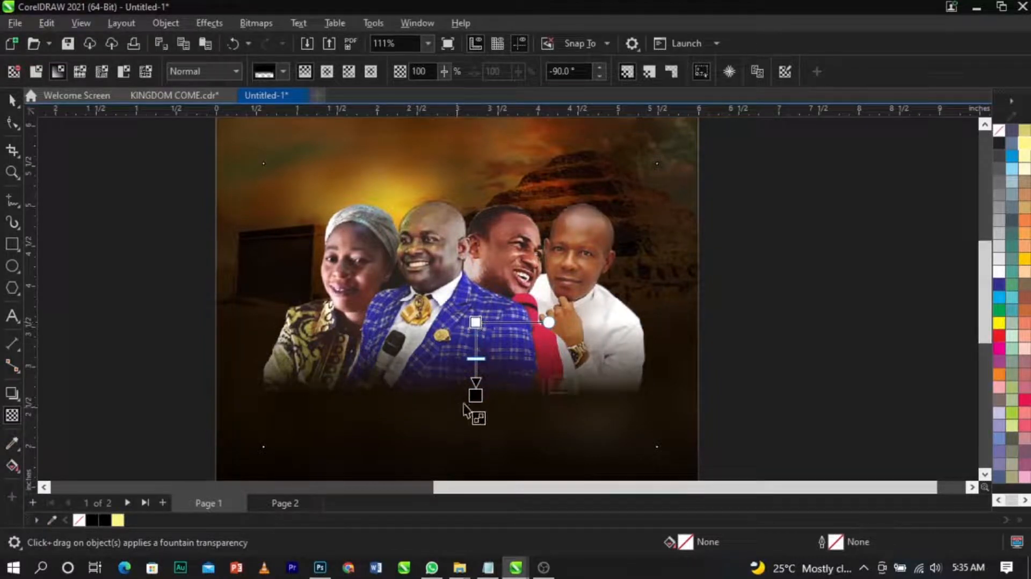
drag(476, 395, 475, 378)
drag(476, 323, 475, 308)
Step: Convert the photo group to a bitmap again and fade its lower-right corner with a diagonal fountain transparency
click(256, 23)
click(274, 39)
click(534, 369)
drag(599, 329, 637, 360)
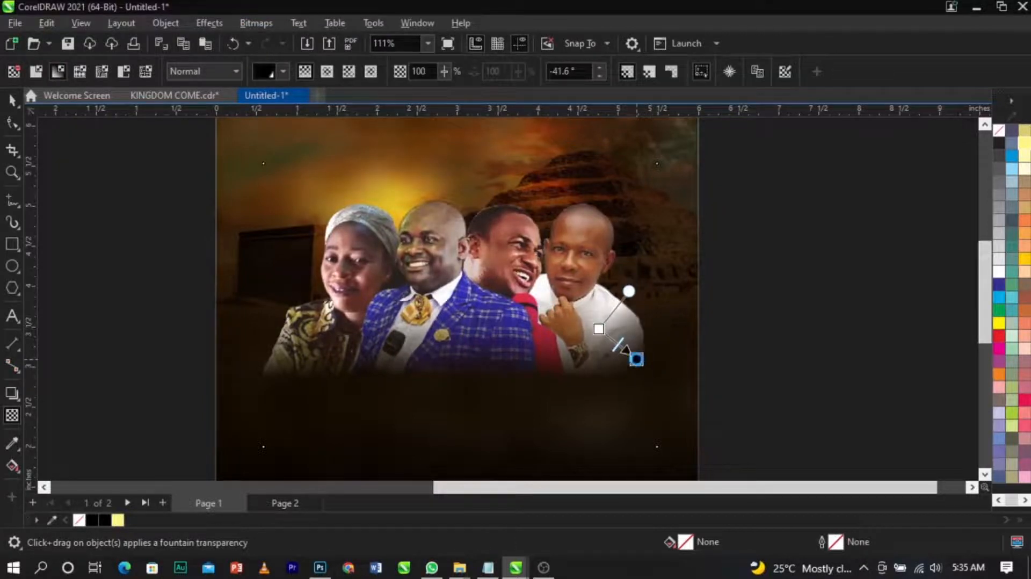
drag(599, 329, 601, 323)
drag(626, 361, 618, 360)
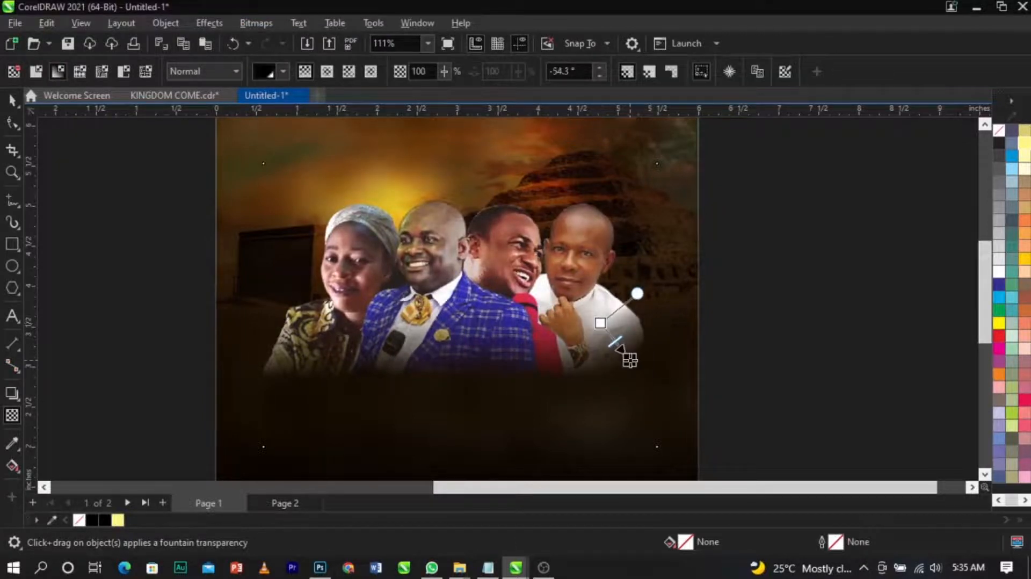
Step: Convert the photo group to a bitmap once more and fade its lower-left corner with a diagonal transparency
click(256, 23)
click(259, 42)
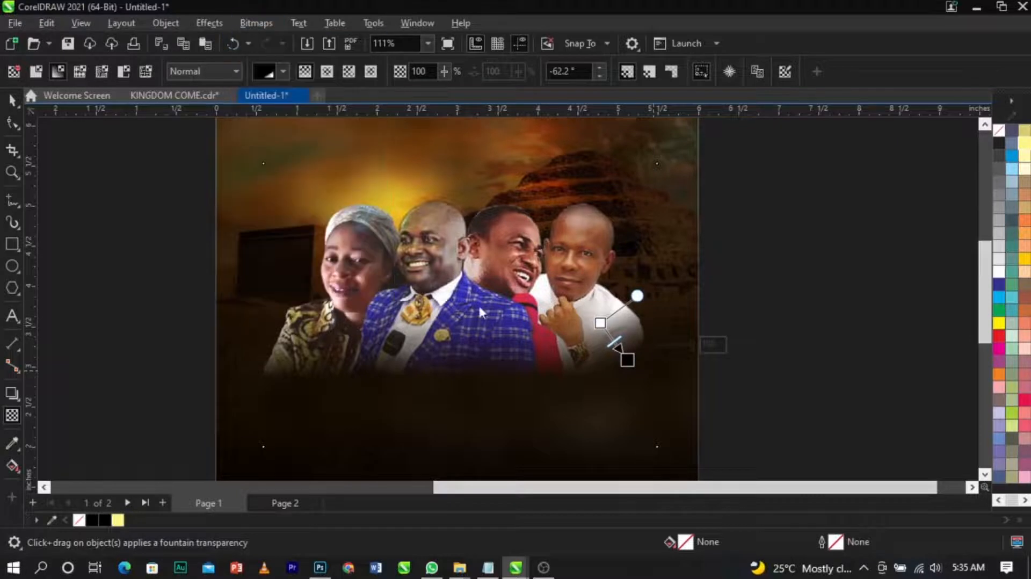
click(537, 365)
drag(319, 352, 278, 368)
drag(332, 330, 339, 323)
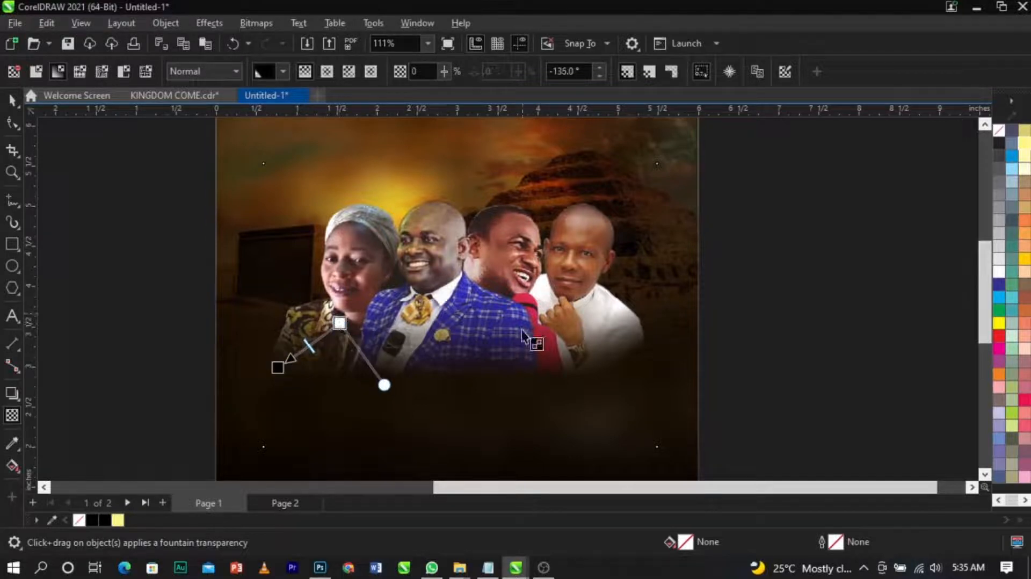
Step: Scale the photo group down slightly to about 98% and shift it a little upward
key(space)
drag(662, 451, 656, 447)
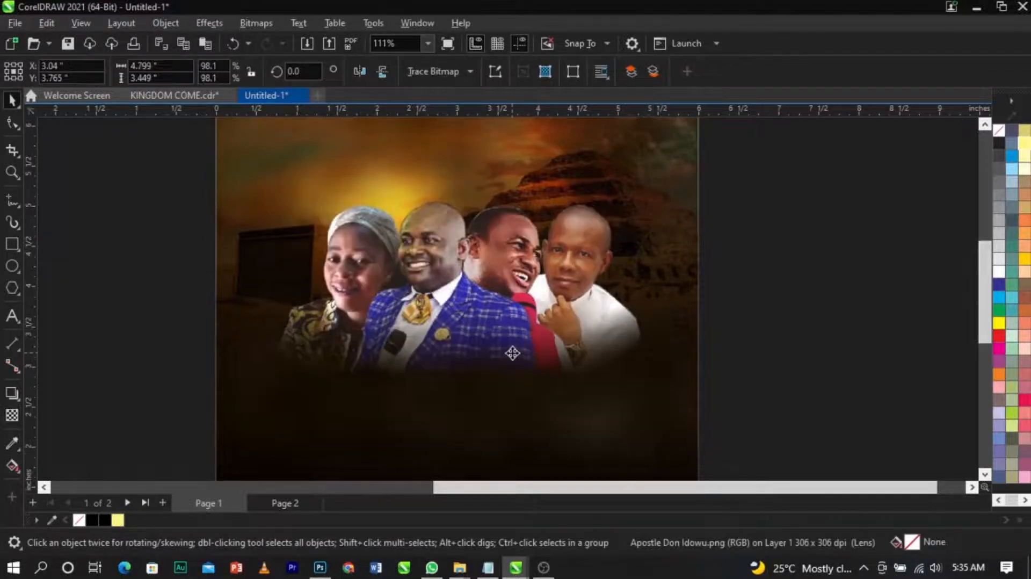
drag(511, 351, 510, 337)
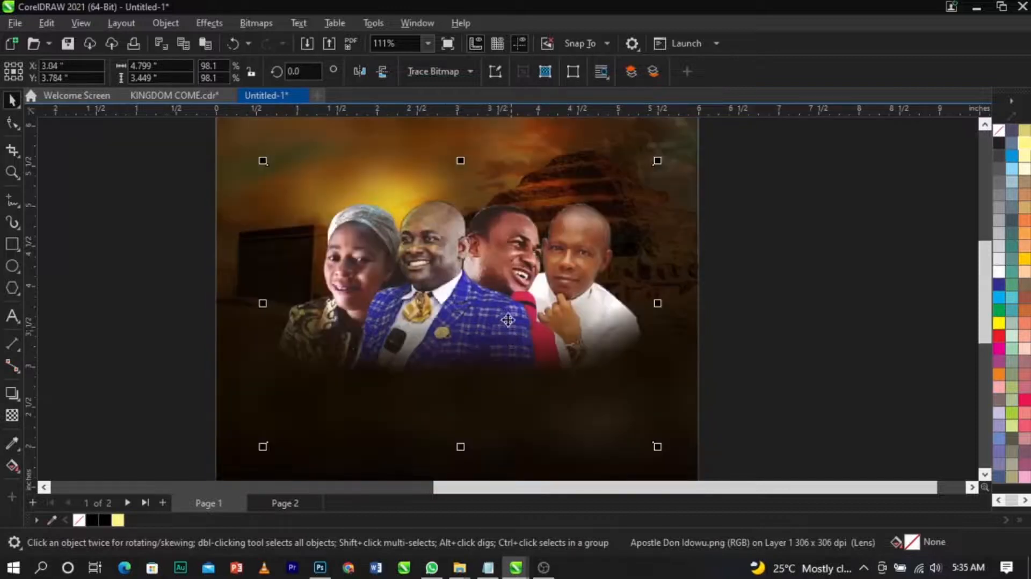
Step: Adjust the photo group's brightness to -5 and contrast to 27 with Brightness/Contrast/Intensity
click(211, 23)
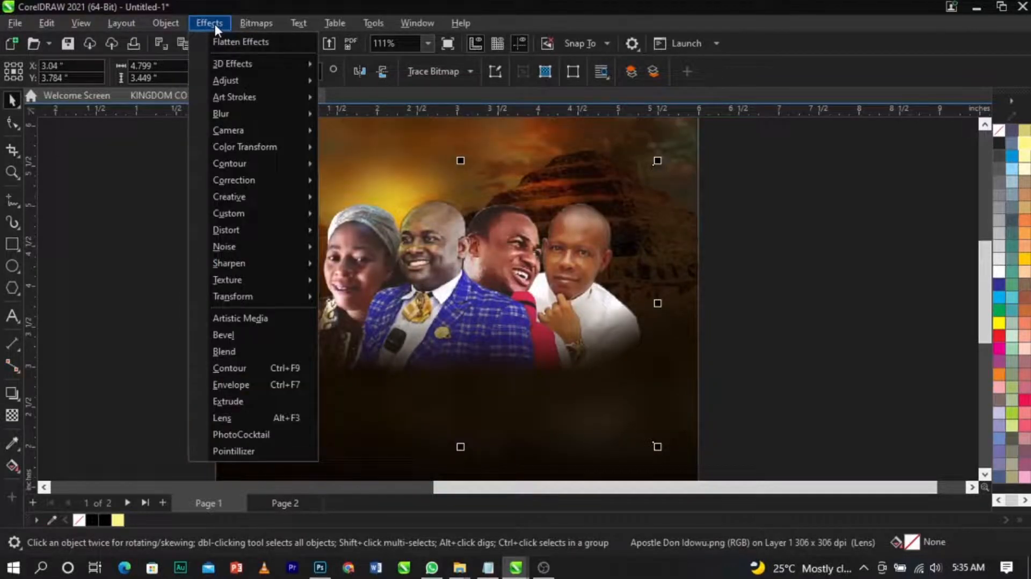
mouse_move(236, 80)
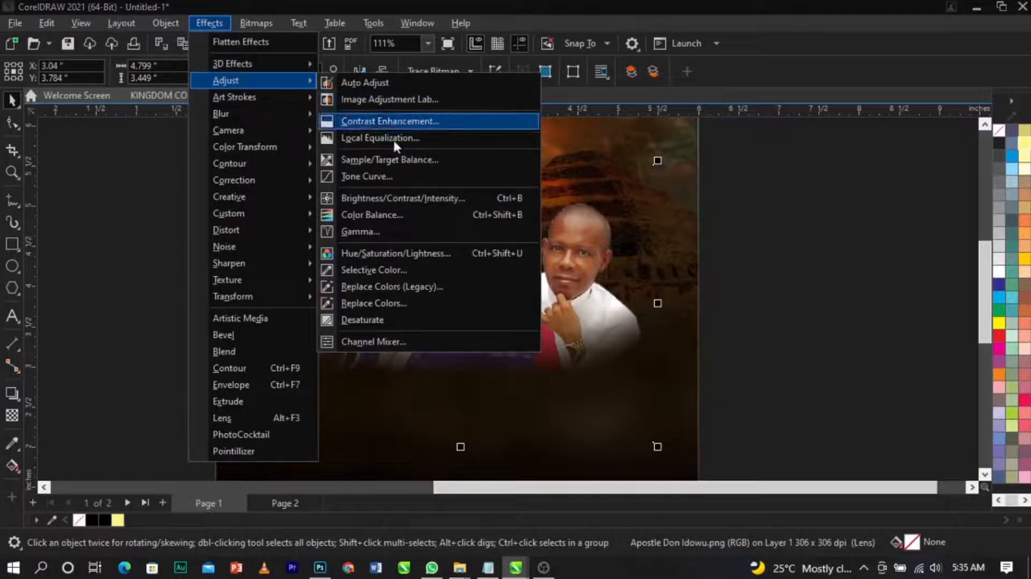
click(406, 195)
drag(483, 204, 739, 163)
drag(795, 221, 779, 199)
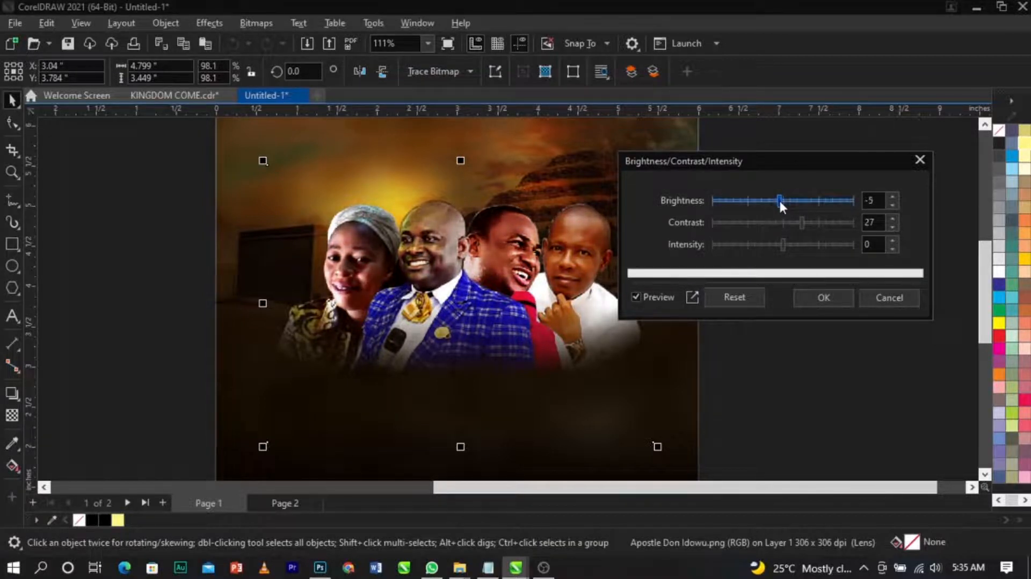
click(804, 221)
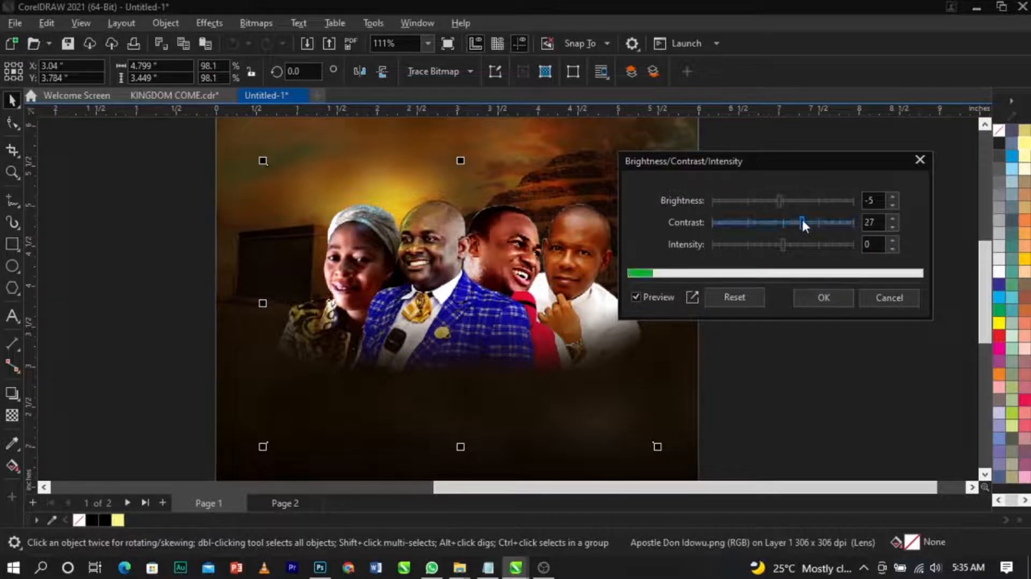
click(825, 298)
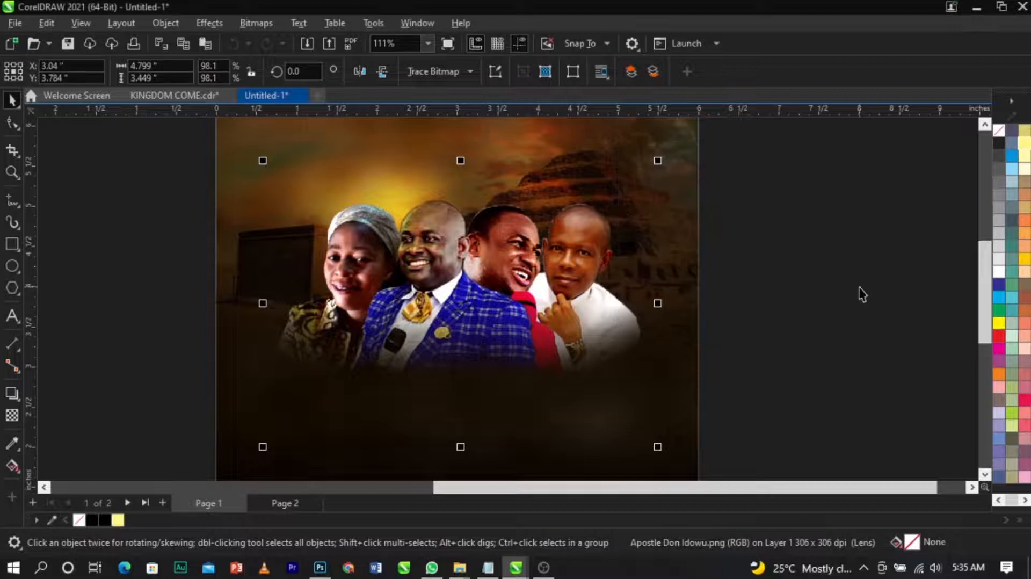
Step: Edit the background PowerClip and move the dark rectangle inside it upward
click(739, 253)
scroll(739, 253, down, 1)
scroll(659, 246, up, 1)
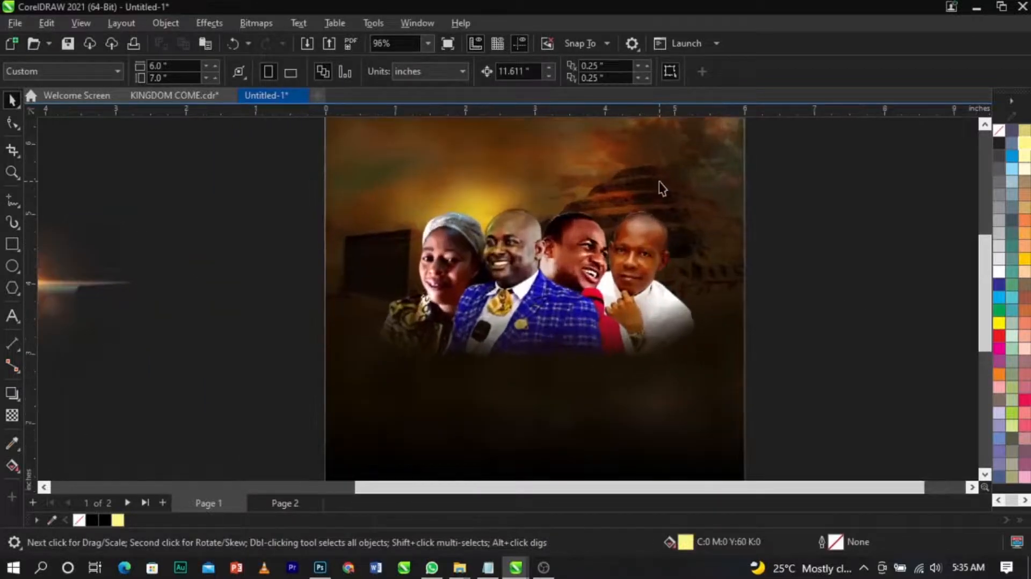
click(717, 410)
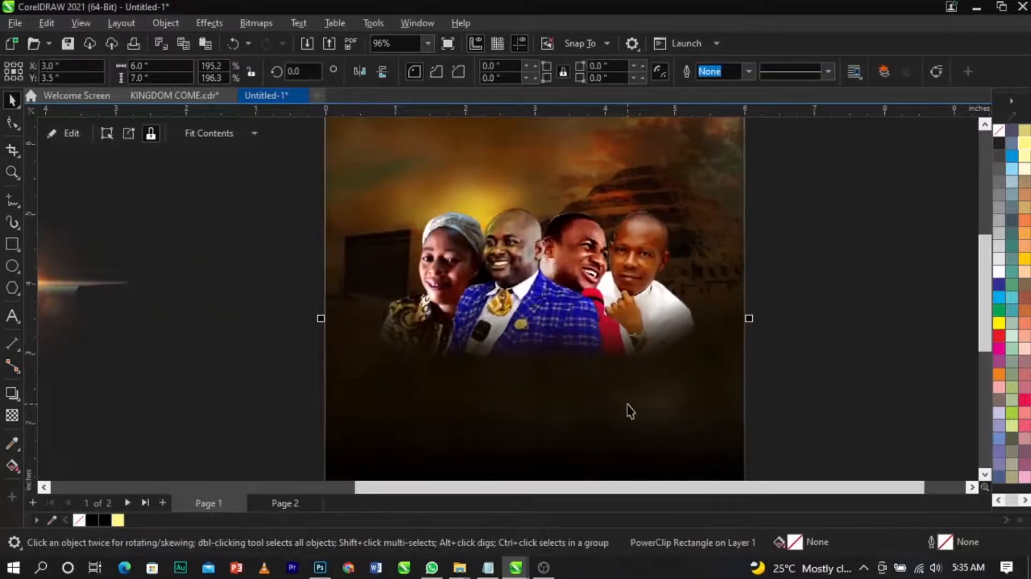
click(564, 350)
scroll(554, 341, down, 2)
click(568, 402)
right_click(568, 401)
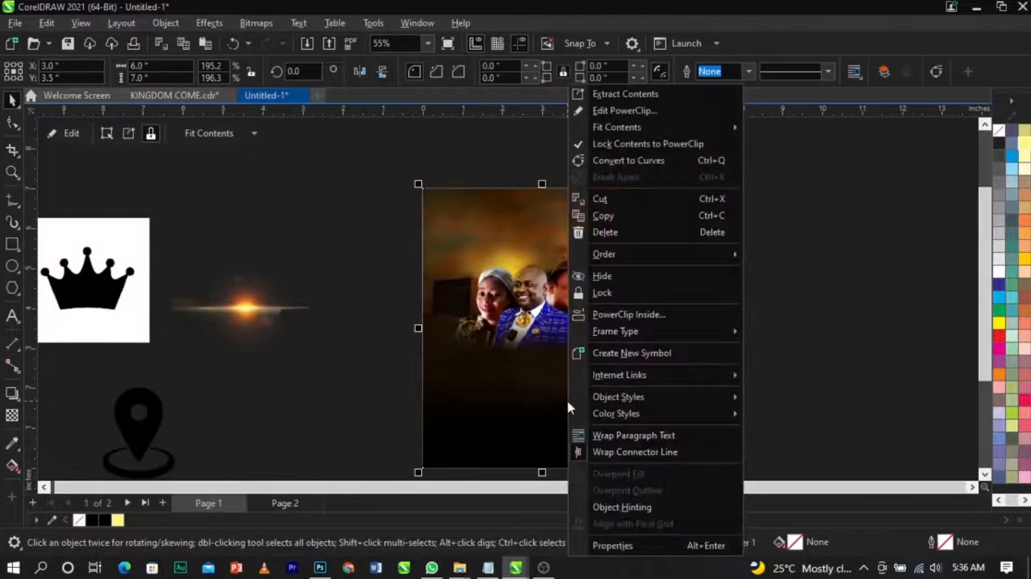
click(620, 112)
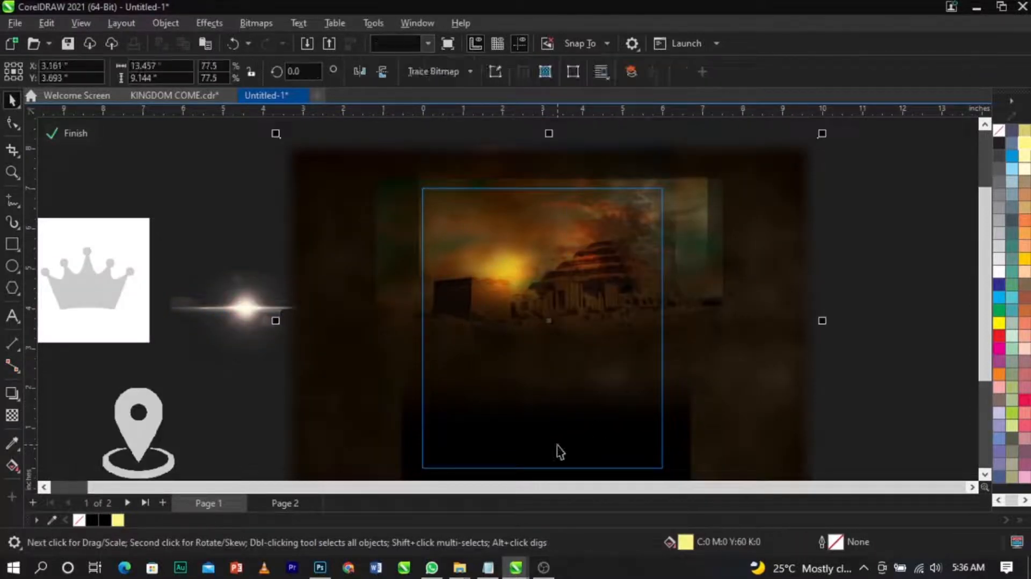
click(553, 363)
drag(550, 356, 552, 328)
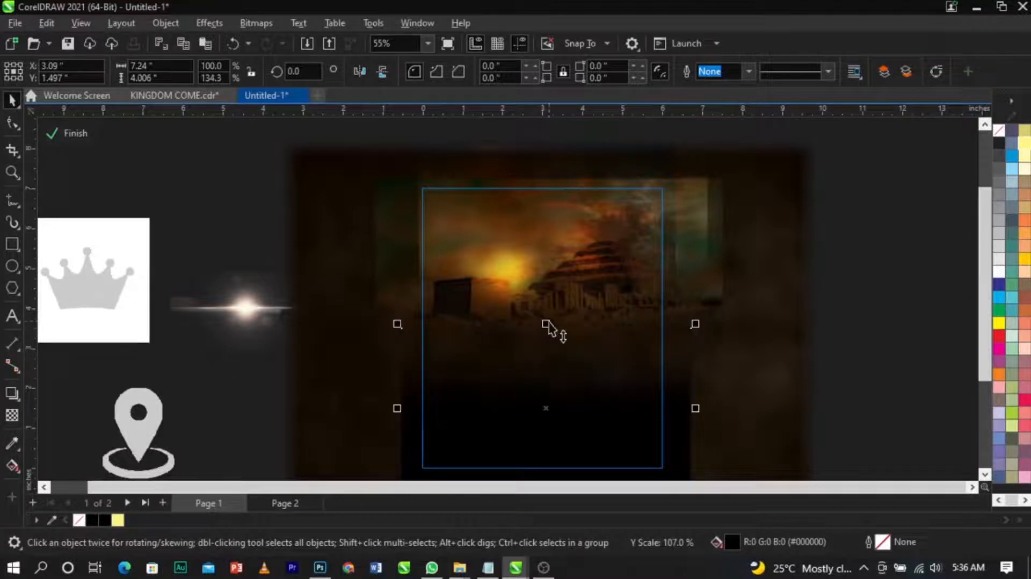
click(843, 322)
click(508, 270)
drag(517, 271, 658, 260)
key(ctrl+z)
drag(494, 285, 869, 362)
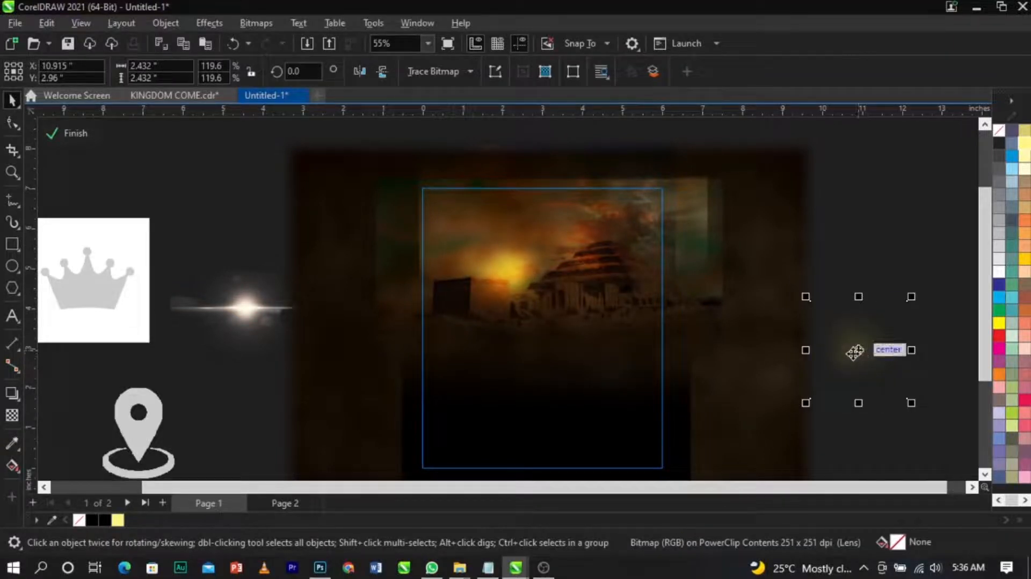
key(ctrl+z)
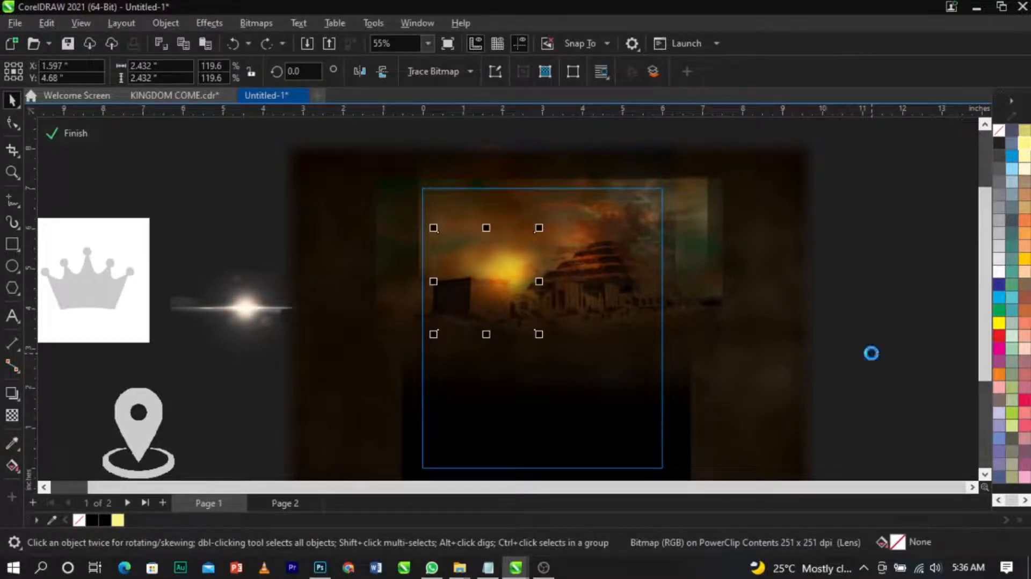
Step: Finish the background PowerClip edit and fine-tune the position of the speaker photo group on the page
ctrl+click(891, 359)
click(891, 359)
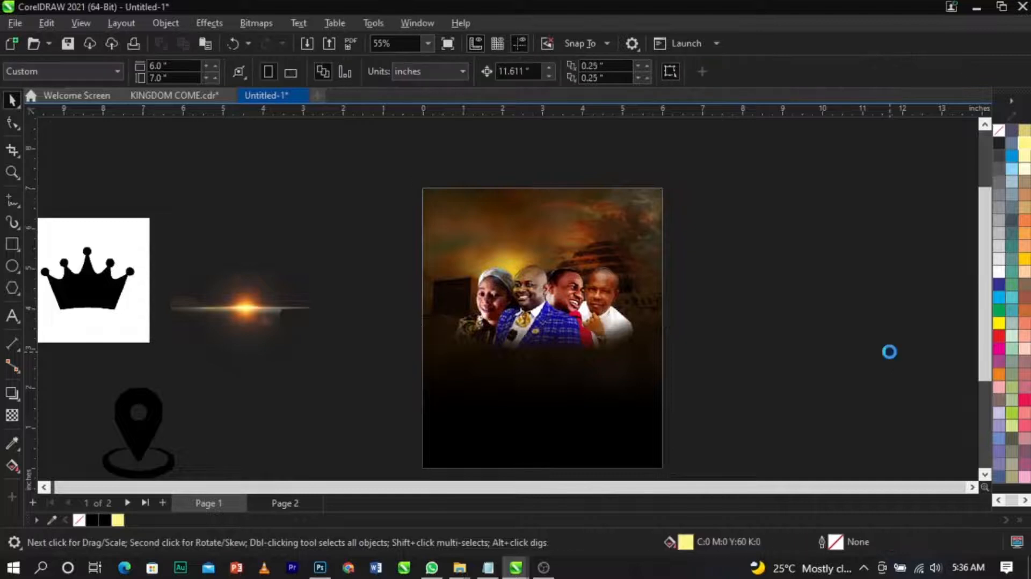
ctrl+click(508, 271)
scroll(508, 271, up, 2)
drag(561, 209, 564, 236)
drag(484, 286, 706, 266)
scroll(590, 317, up, 2)
drag(810, 370, 768, 329)
drag(719, 290, 332, 309)
drag(387, 376, 397, 387)
drag(361, 342, 360, 334)
drag(395, 400, 402, 407)
drag(361, 345, 355, 347)
scroll(638, 300, down, 4)
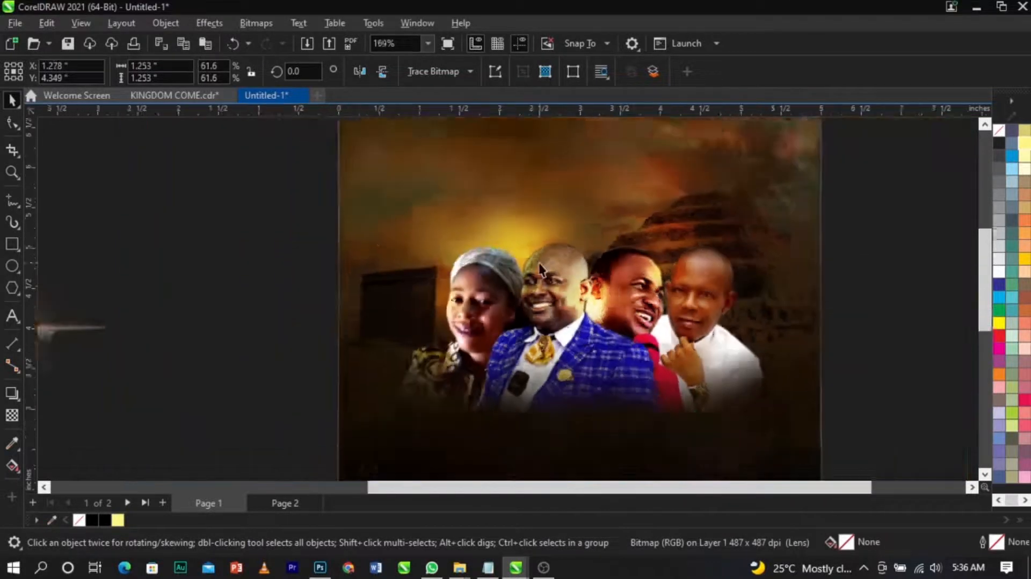
Step: Move the lens flare image beside the page and cut it from the canvas
scroll(539, 263, down, 4)
click(766, 296)
scroll(554, 252, down, 3)
key(z)
drag(330, 182, 719, 433)
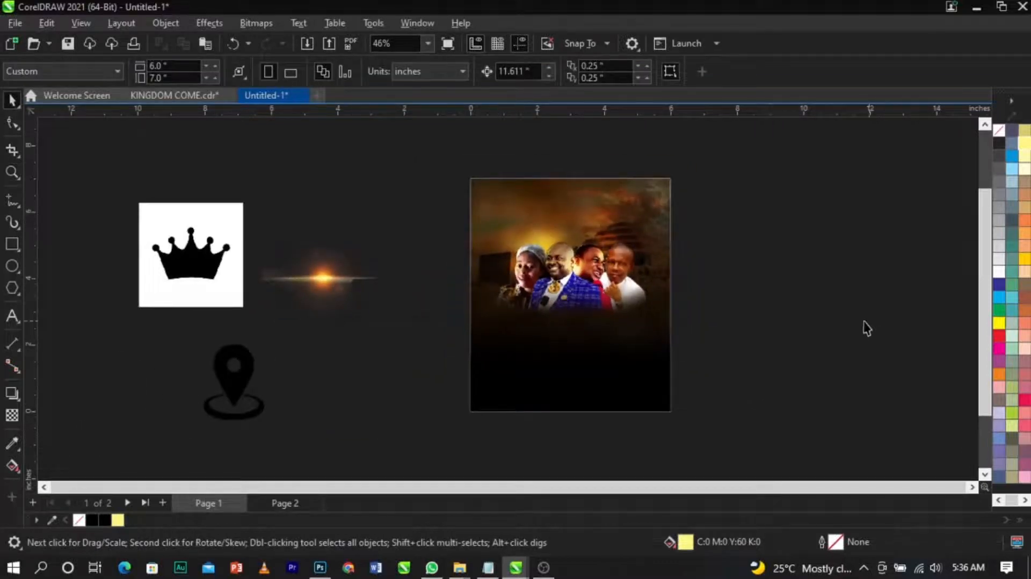
drag(333, 283, 729, 299)
key(z)
drag(473, 218, 913, 364)
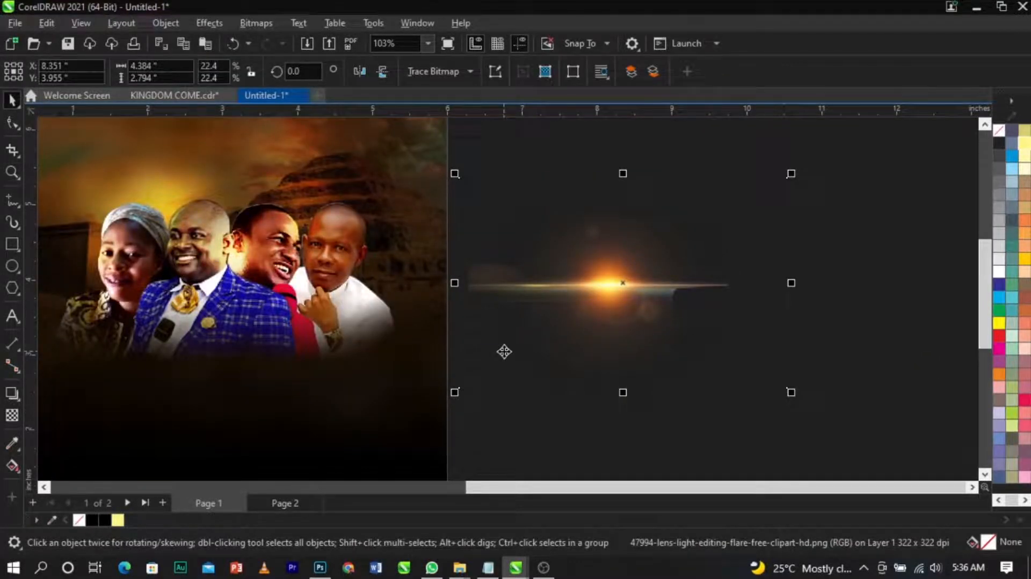
key(Delete)
Step: Edit the background PowerClip, paste the lens flare inside it, and place it over the sunset glow
scroll(681, 299, down, 2)
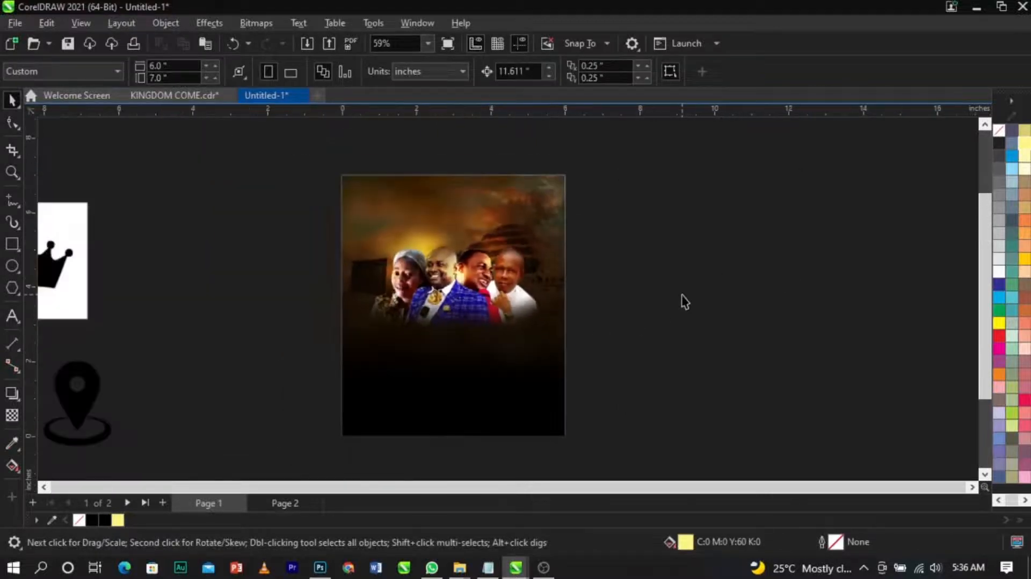
click(456, 417)
right_click(456, 416)
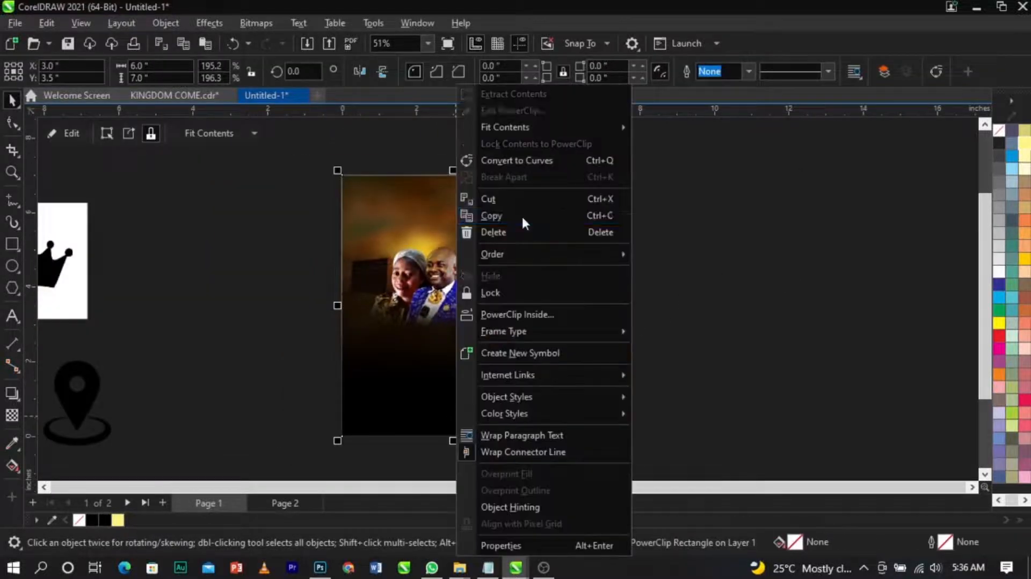
click(531, 114)
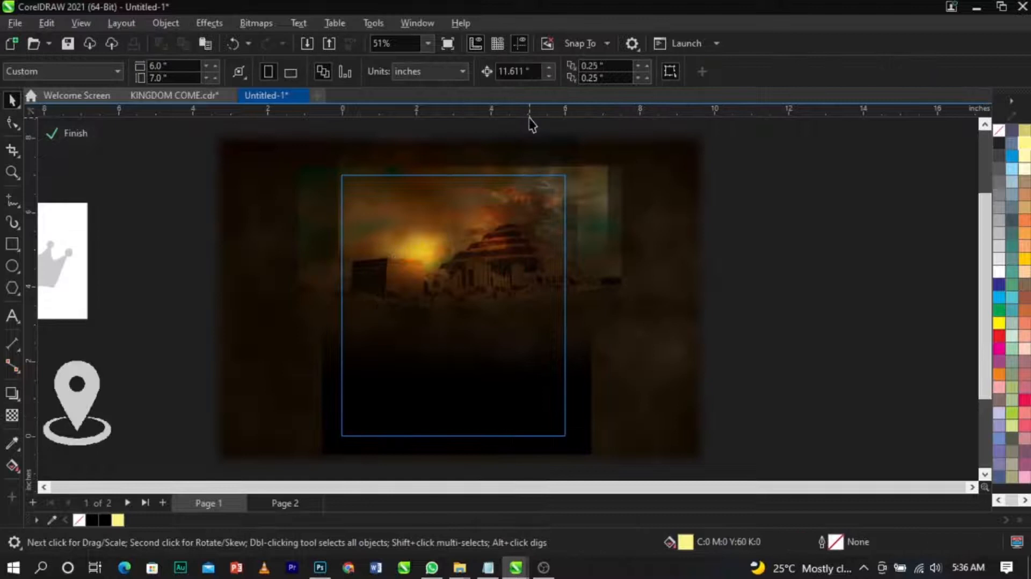
key(ctrl+v)
drag(647, 289, 446, 262)
key(z)
drag(323, 195, 611, 343)
key(space)
drag(462, 285, 442, 257)
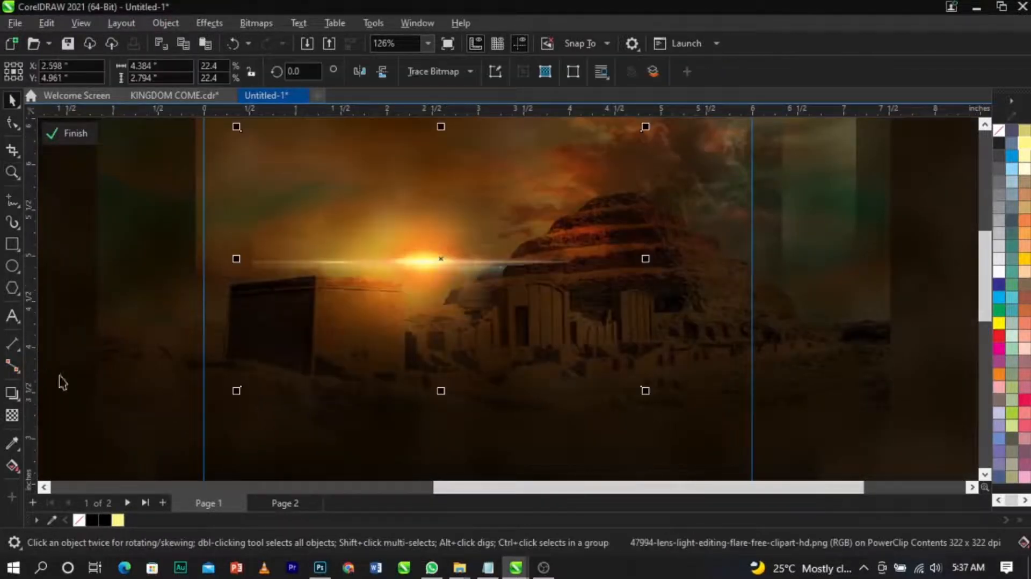
Step: Apply a fountain transparency to the flare and convert it to a 300 dpi RGB bitmap
click(10, 420)
drag(417, 268, 495, 273)
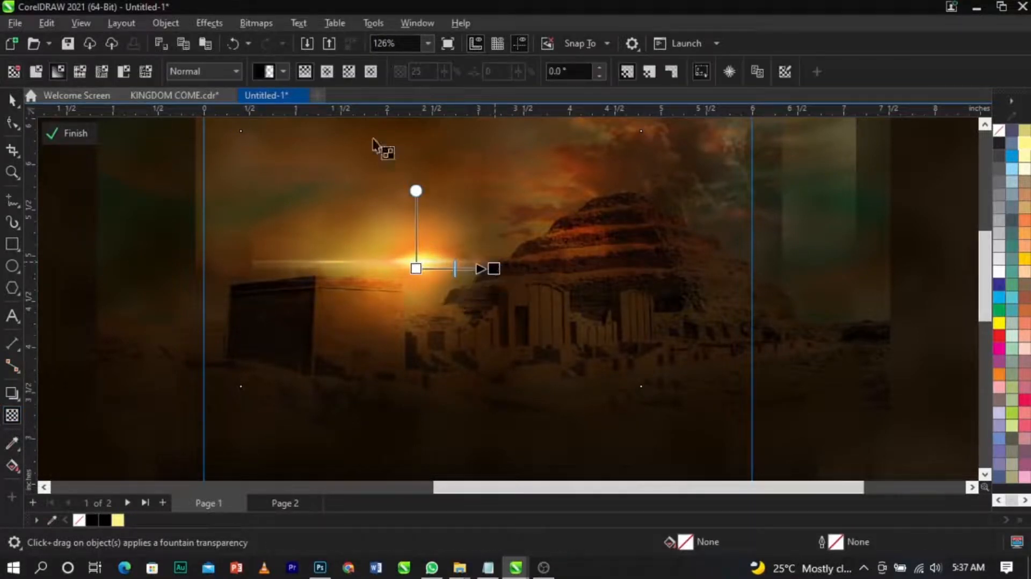
click(257, 24)
click(260, 39)
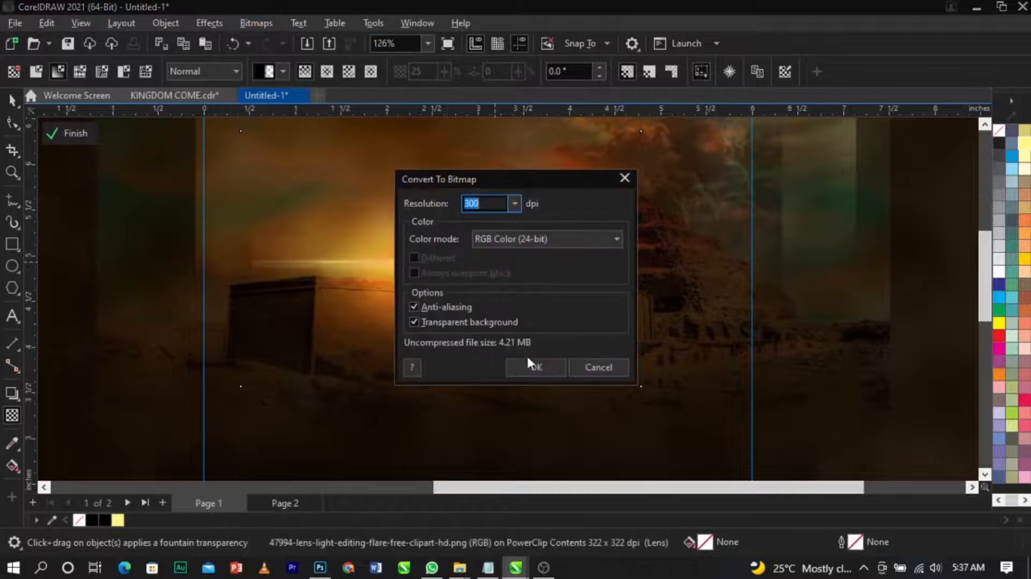
click(532, 365)
Step: Apply a fountain transparency across the flare with the Soft Light merge mode
mouse_move(384, 270)
mouse_down()
mouse_move(323, 270)
mouse_move(387, 270)
mouse_up()
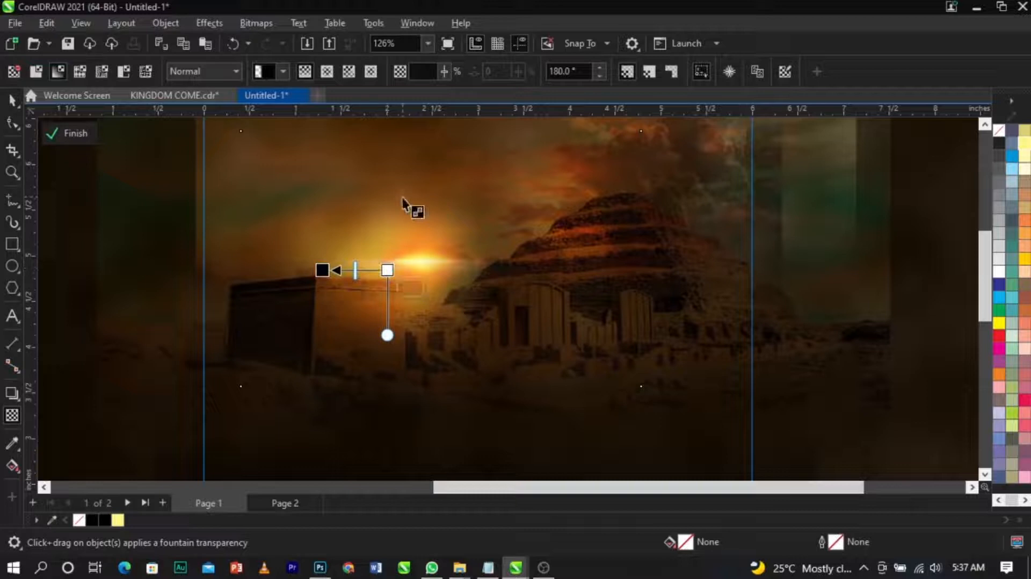
click(221, 75)
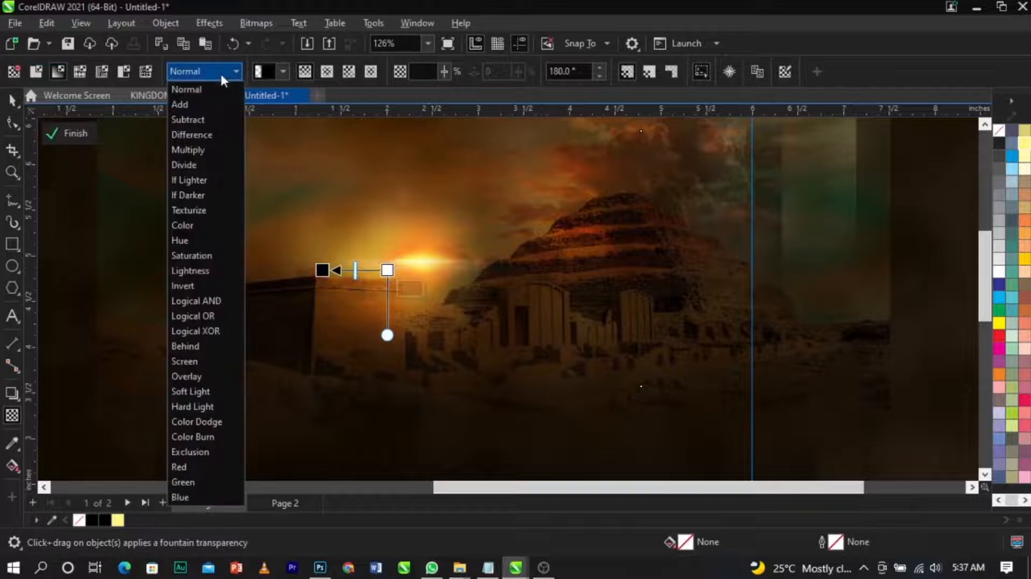
click(218, 390)
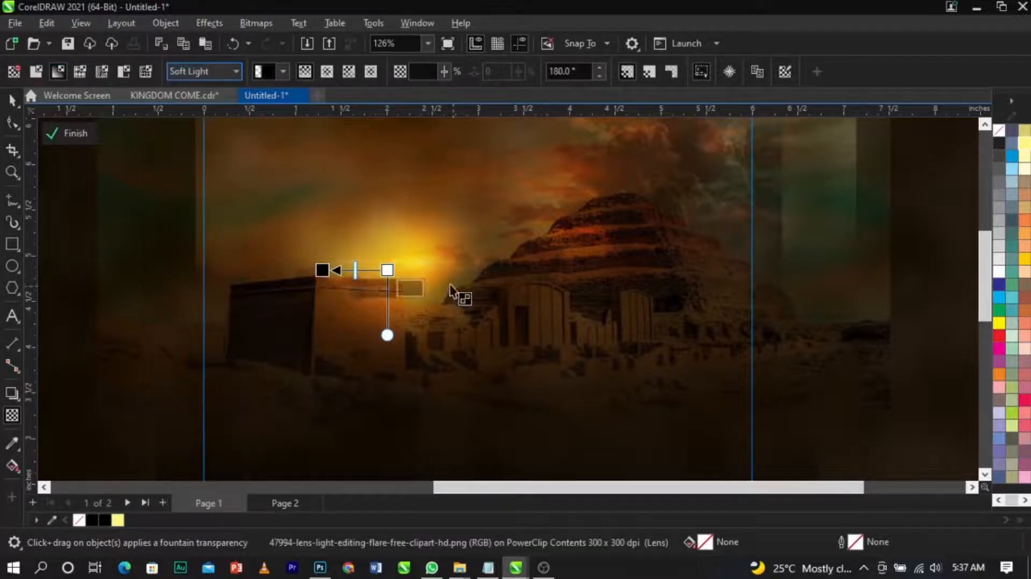
Step: Enlarge the flare inside the PowerClip to about 149% and shift it slightly
key(space)
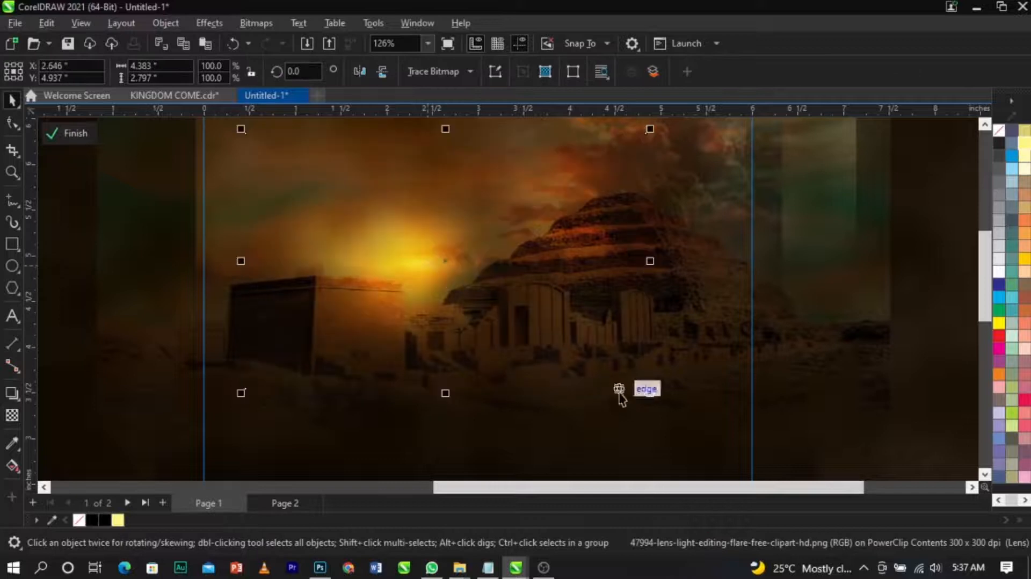
drag(649, 392, 768, 443)
drag(525, 302, 534, 302)
scroll(676, 396, down, 1)
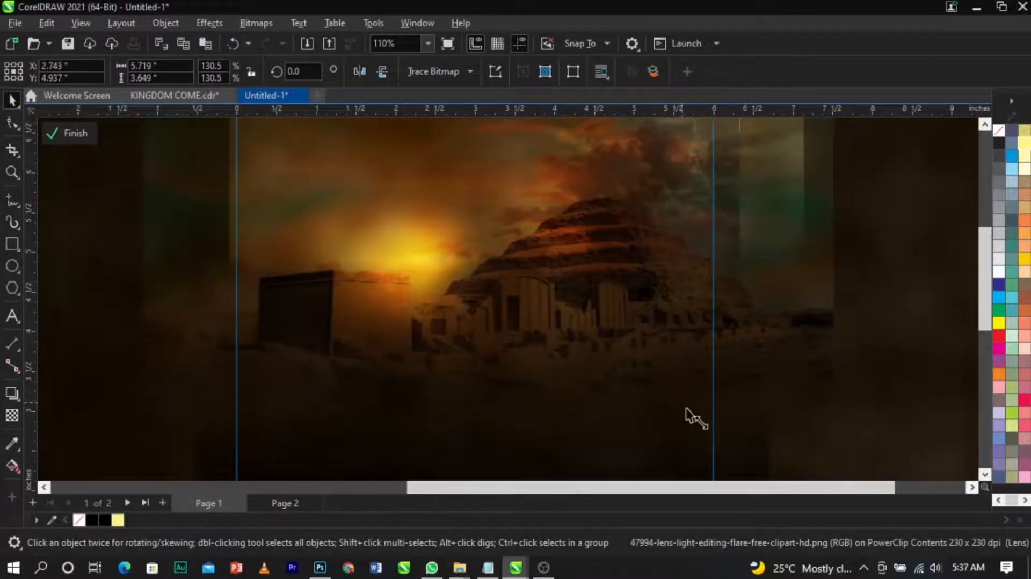
scroll(509, 279, down, 2)
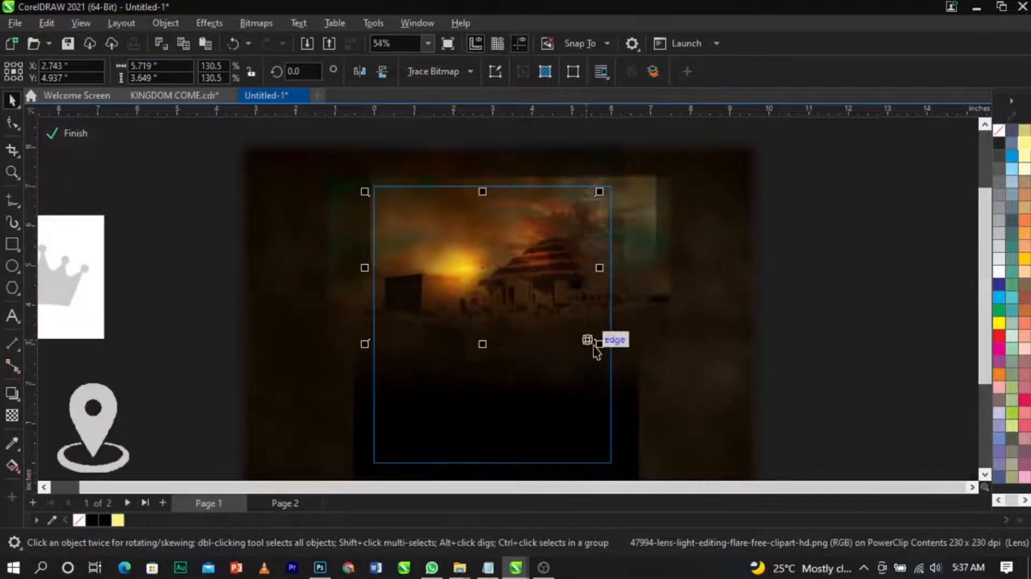
drag(605, 348, 616, 354)
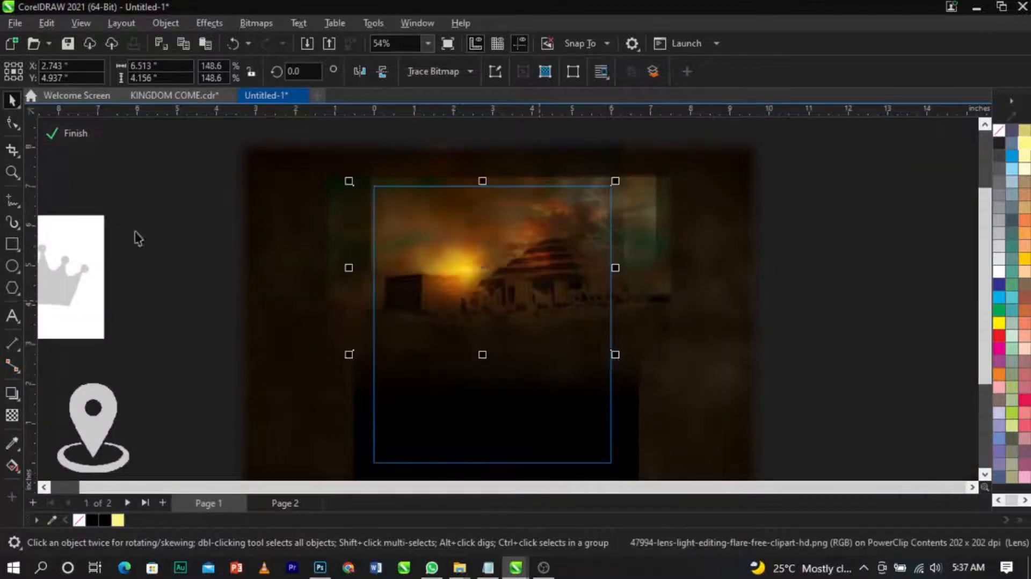
Step: Finish editing the background PowerClip
click(67, 131)
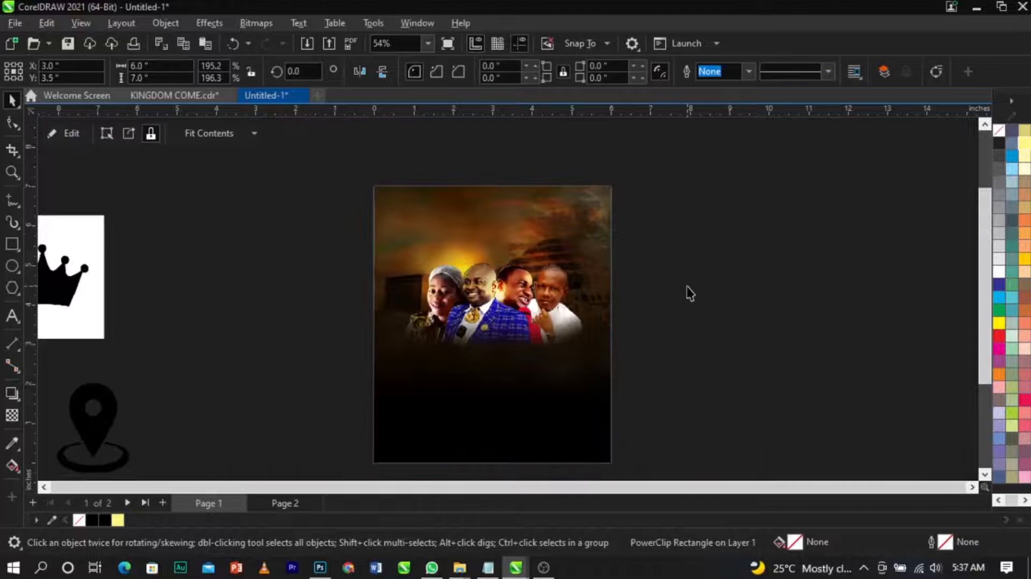
key(z)
drag(311, 206, 686, 461)
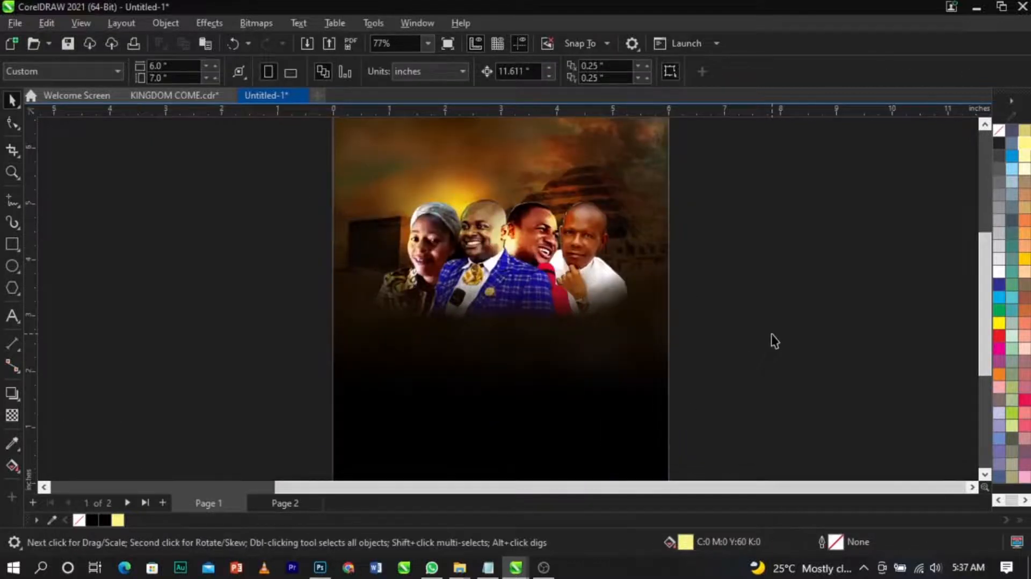
scroll(471, 182, up, 1)
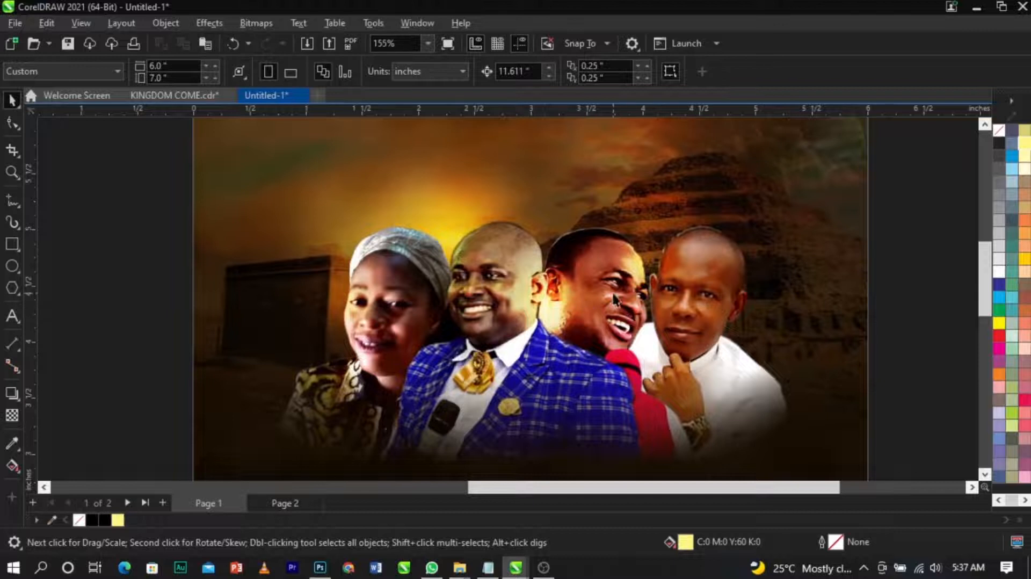
scroll(616, 299, down, 1)
scroll(438, 233, down, 1)
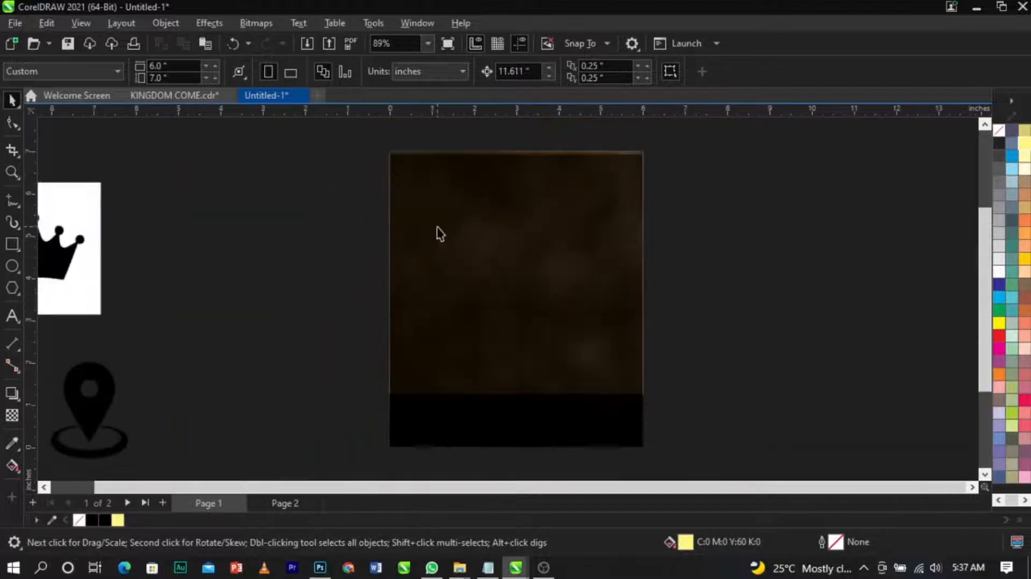
scroll(403, 256, down, 1)
Step: Select the four speaker photo objects and enlarge them slightly to about 5.1 inches wide
key(z)
drag(118, 191, 633, 404)
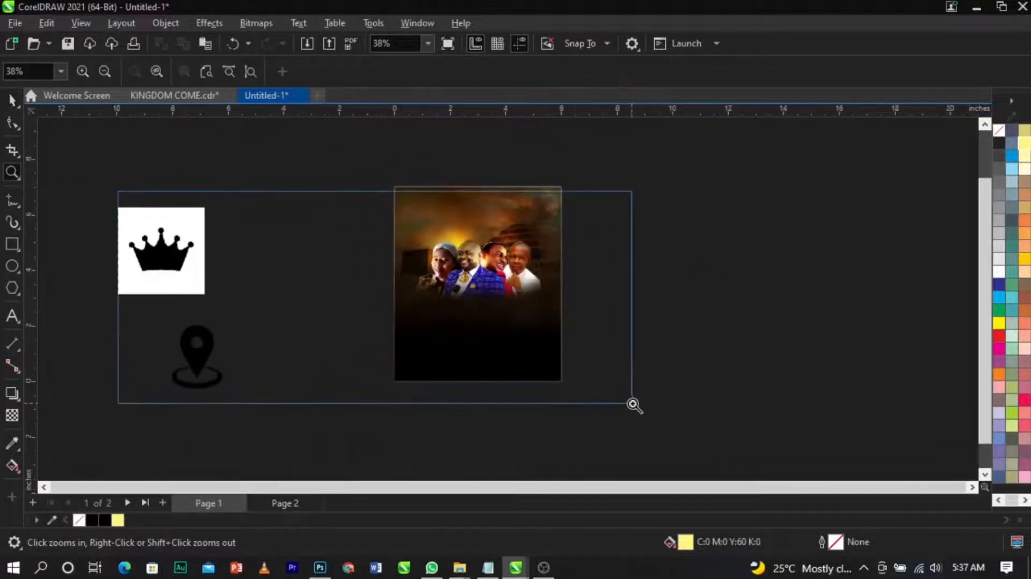
key(space)
click(710, 249)
drag(916, 138, 433, 369)
scroll(798, 183, up, 1)
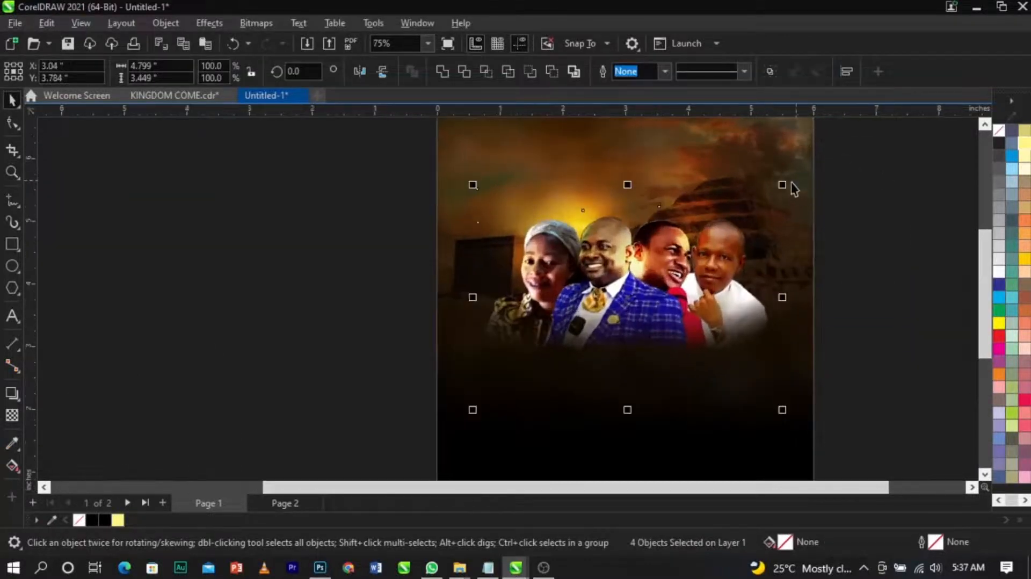
mouse_move(784, 184)
mouse_down()
mouse_move(797, 188)
mouse_move(795, 177)
mouse_move(789, 185)
mouse_up()
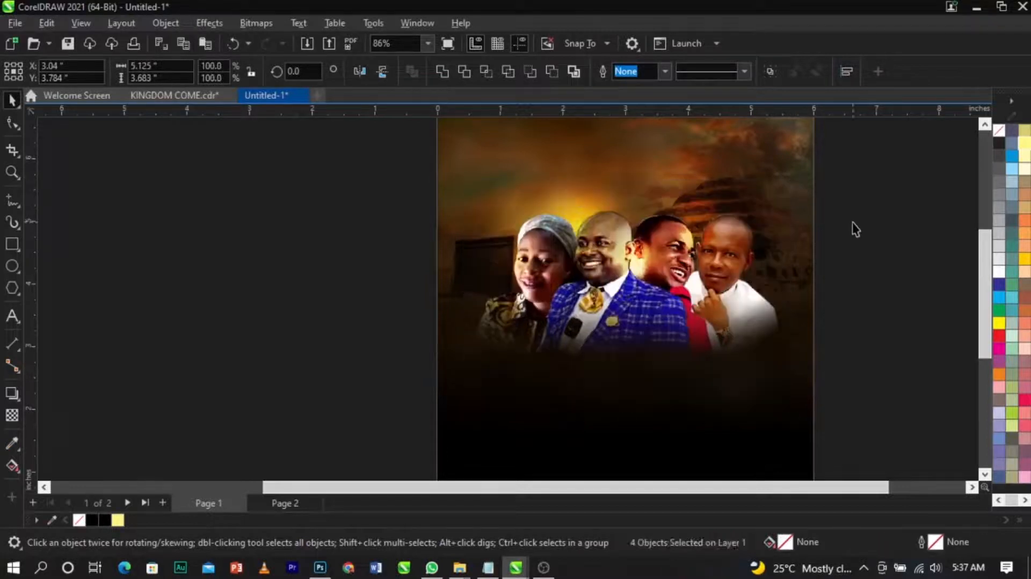
click(856, 229)
Step: Open the event text in Notepad and select the details from the family heading down to the speaker names
scroll(454, 286, down, 4)
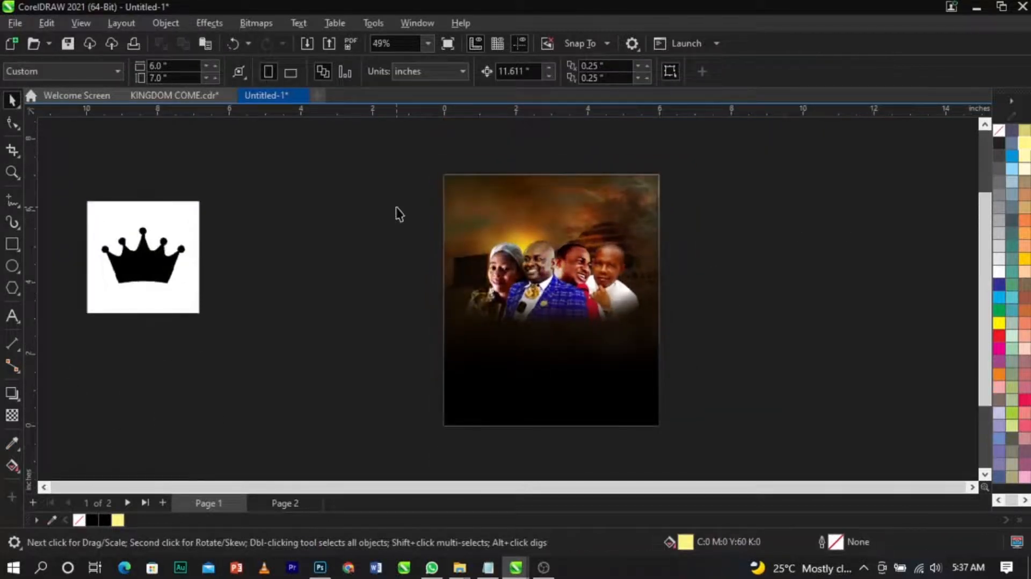
scroll(396, 207, down, 1)
scroll(497, 246, up, 1)
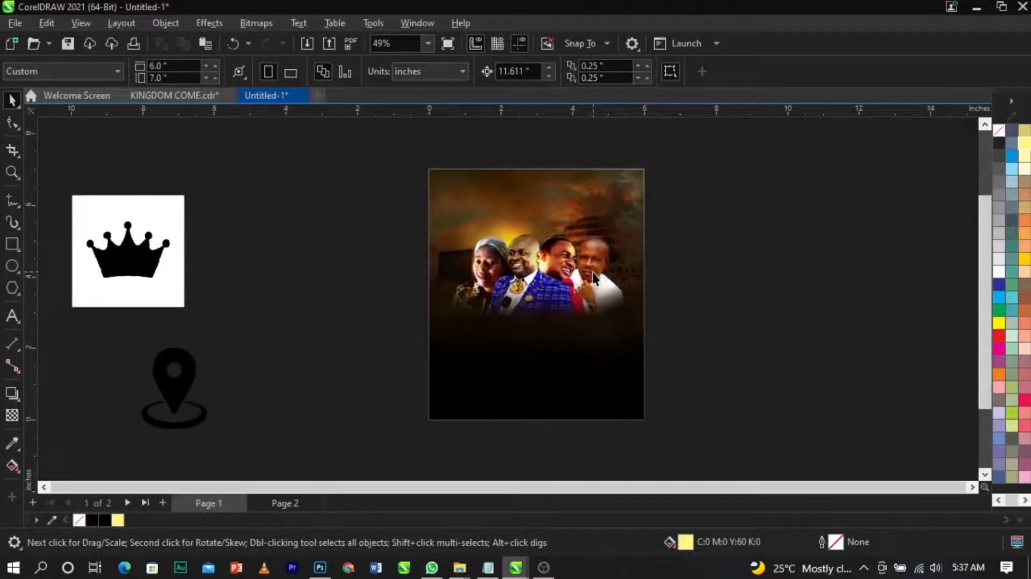
click(488, 567)
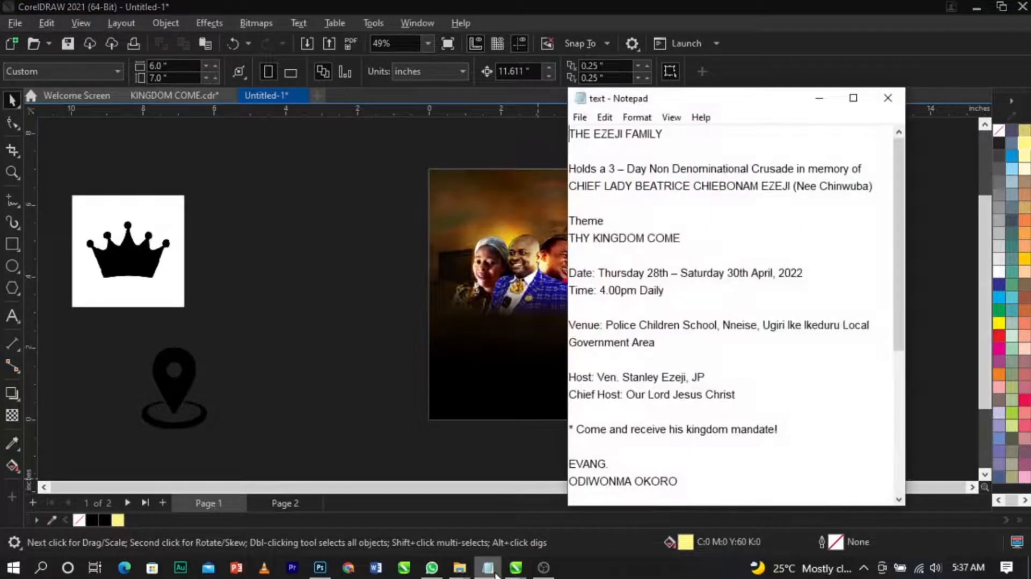
drag(570, 134, 699, 387)
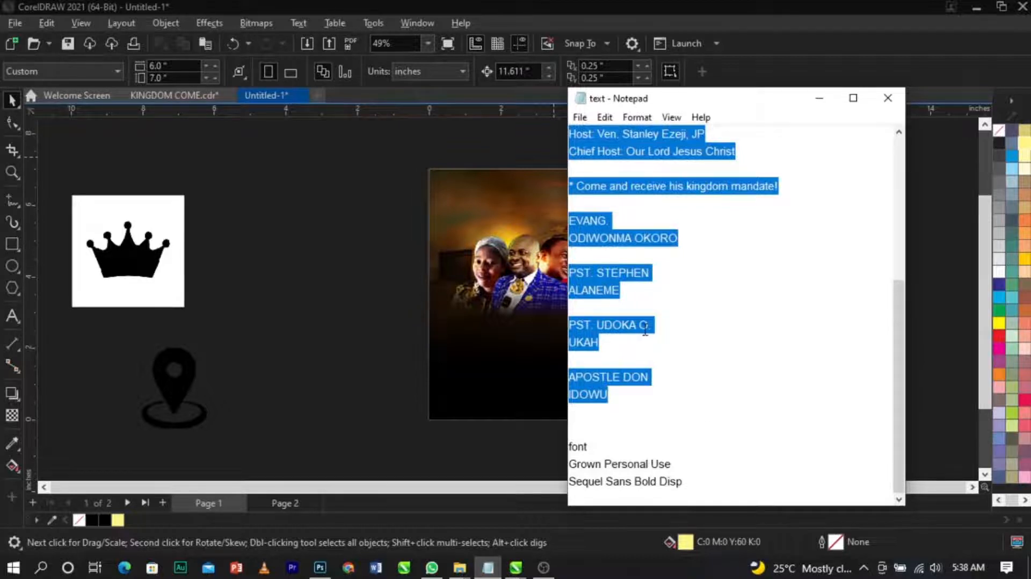
Step: Return to the drawing and start a new text object on the canvas with the Text tool
click(344, 299)
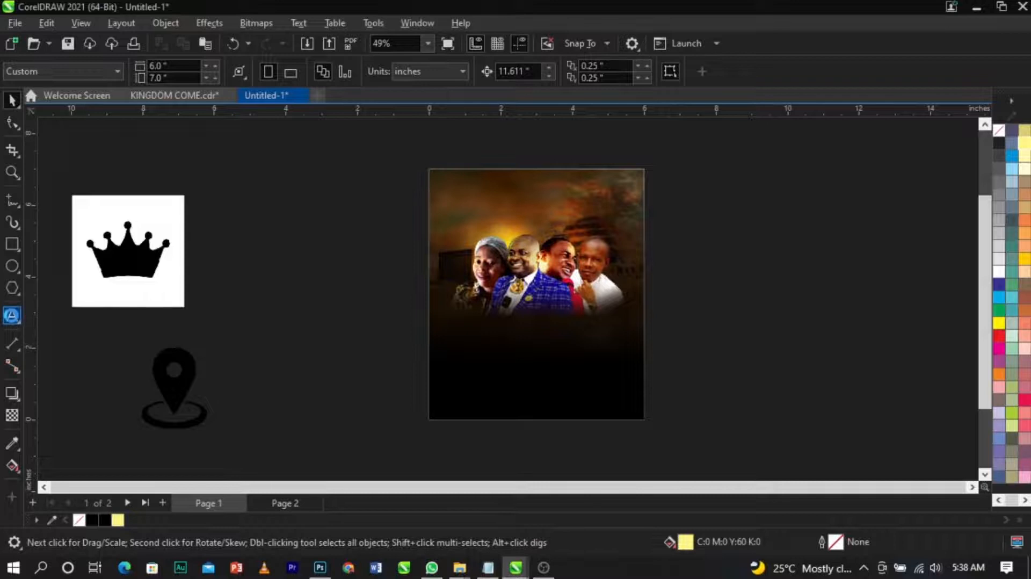
click(12, 317)
click(688, 276)
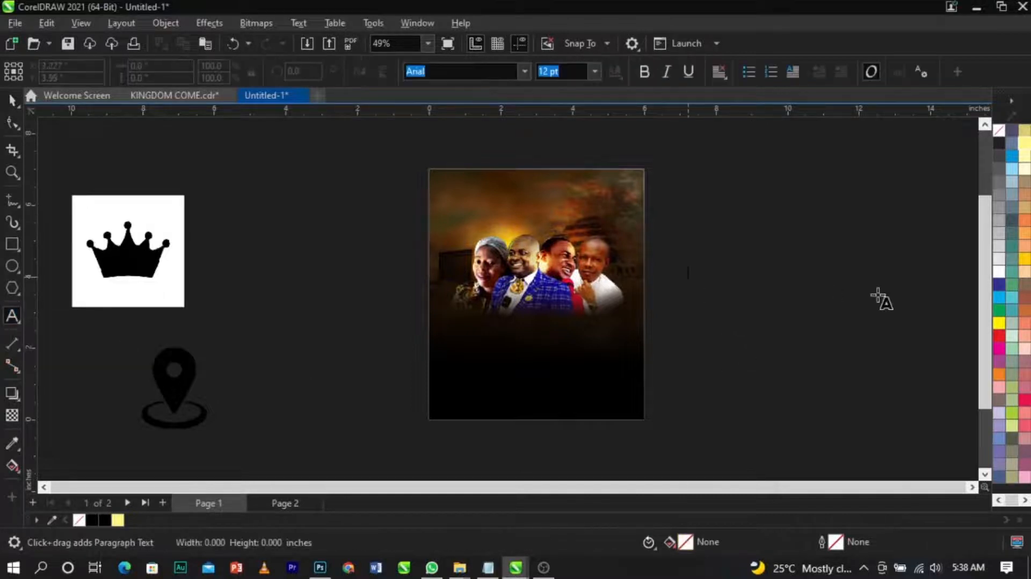
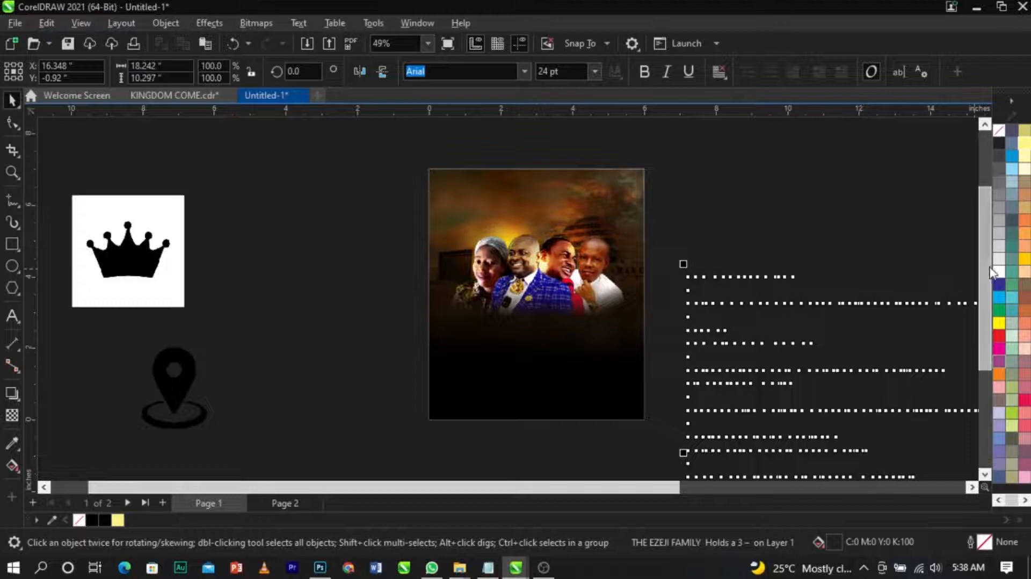
Step: Move the pasted event text block beside the page and set its font size to 9 pt
click(999, 271)
drag(760, 297, 726, 203)
click(594, 72)
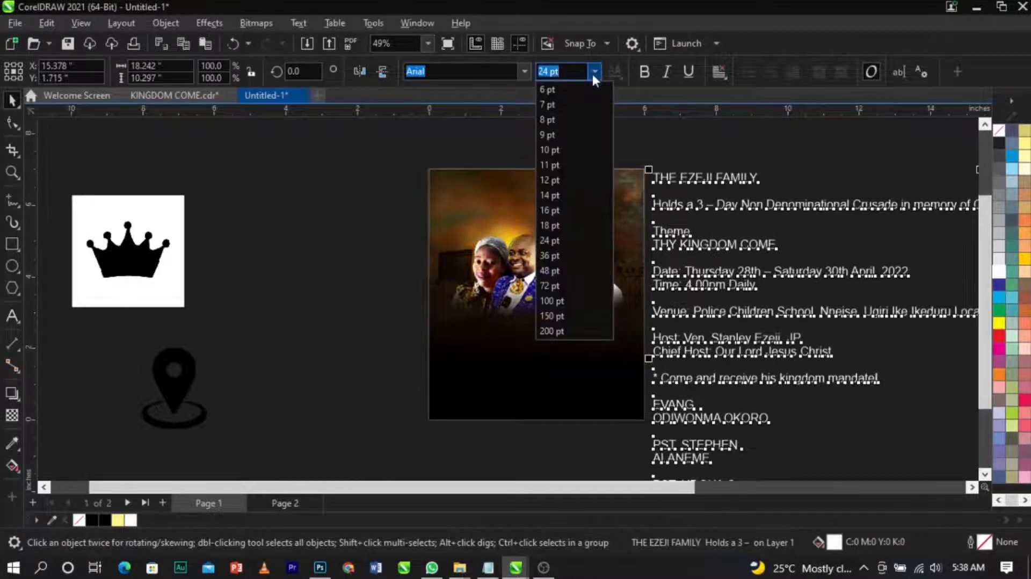
click(571, 139)
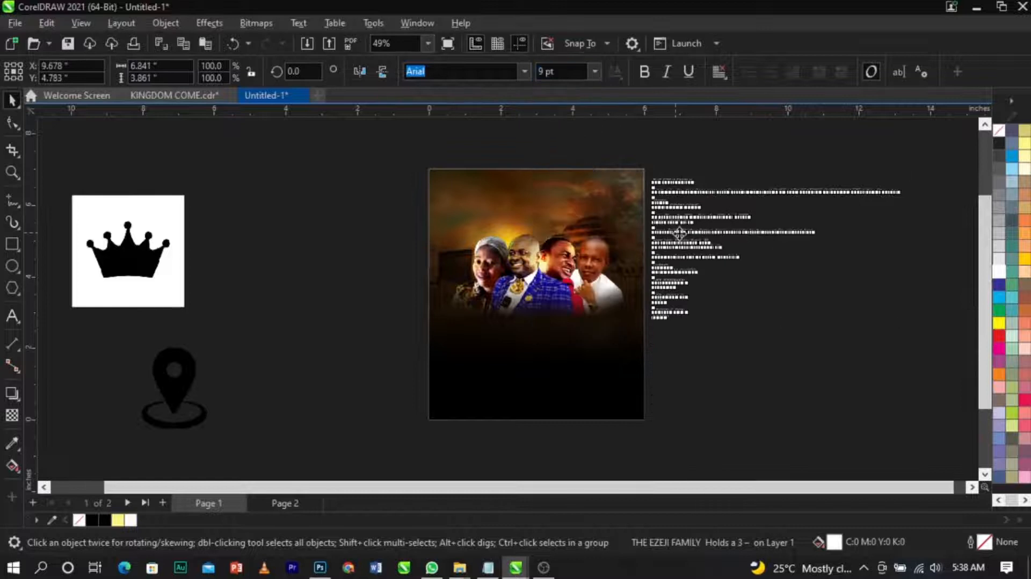
Step: Cut the family heading and crusade lines from the text block and paste them onto the flyer
click(740, 193)
scroll(739, 192, up, 2)
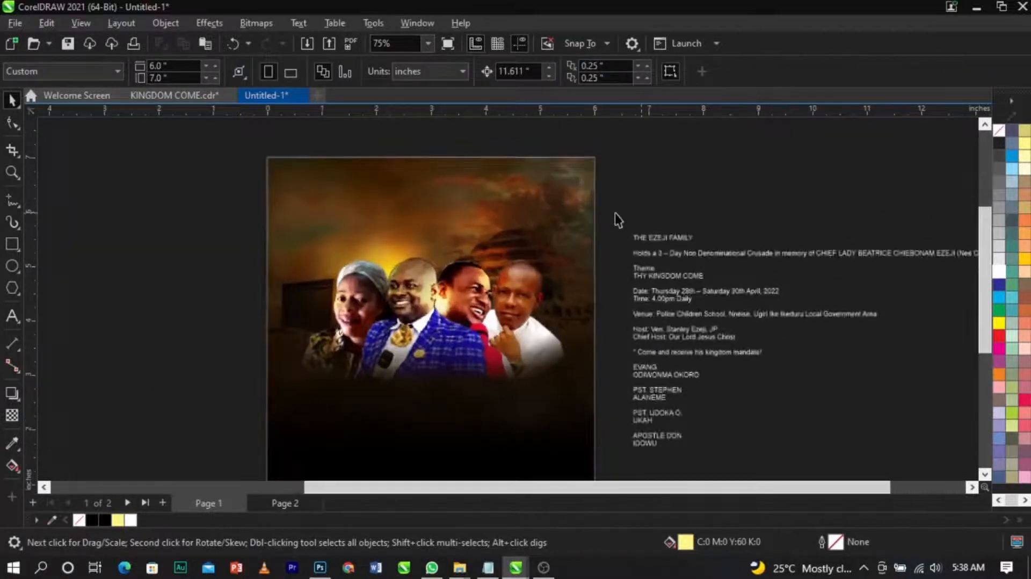
scroll(614, 213, up, 3)
click(678, 249)
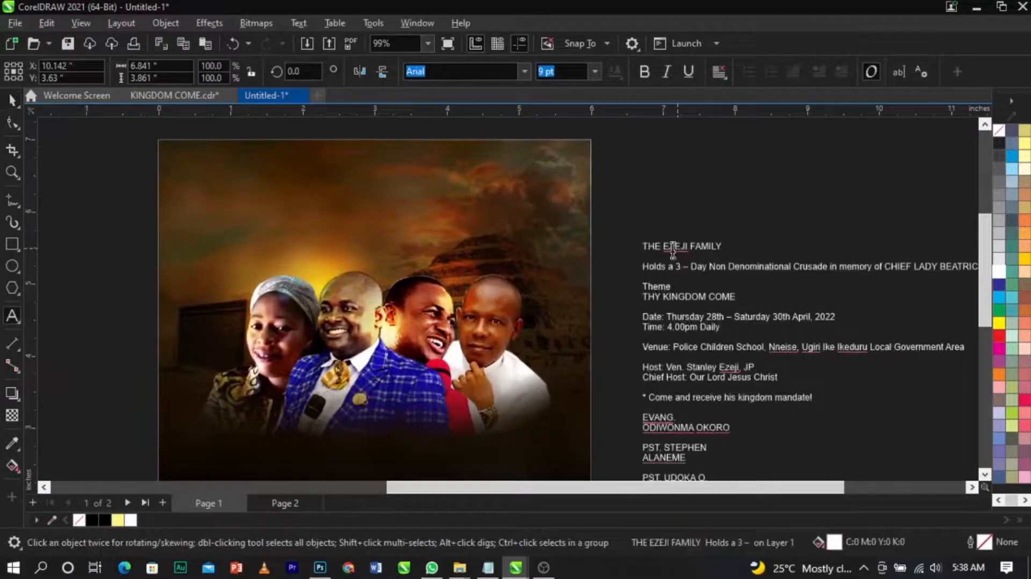
drag(644, 249, 917, 265)
key(ctrl+c)
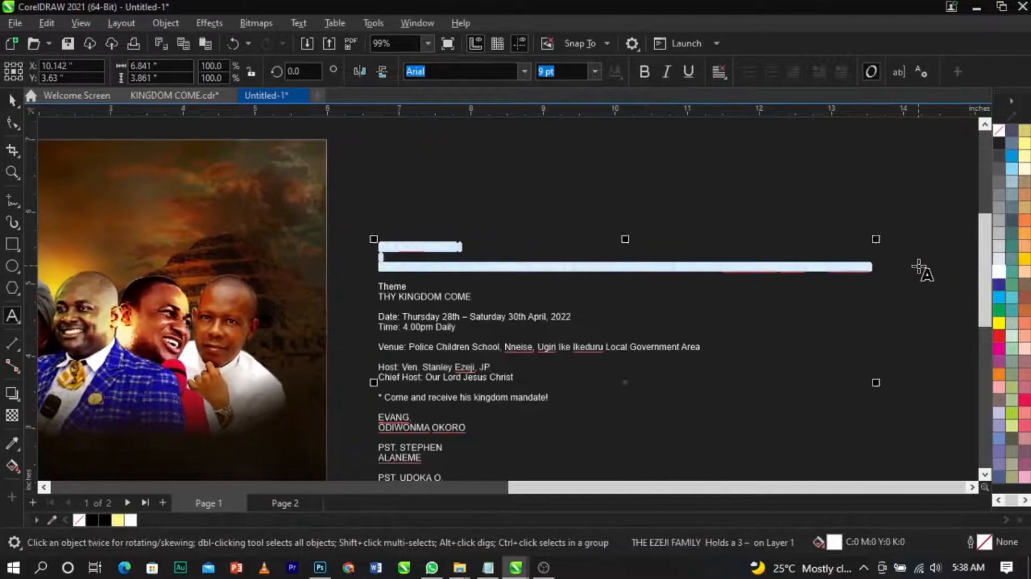
key(Delete)
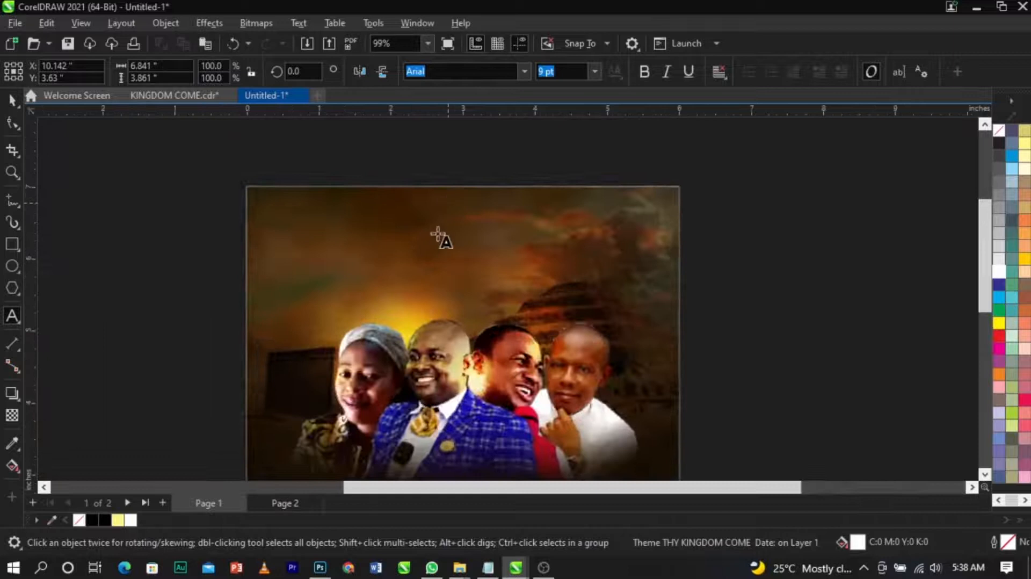
click(416, 239)
key(ctrl+v)
Step: Break the pasted text apart into separate lines and place the crusade line below the family heading
key(ctrl+space)
key(F2)
drag(180, 172, 779, 351)
key(space)
click(545, 296)
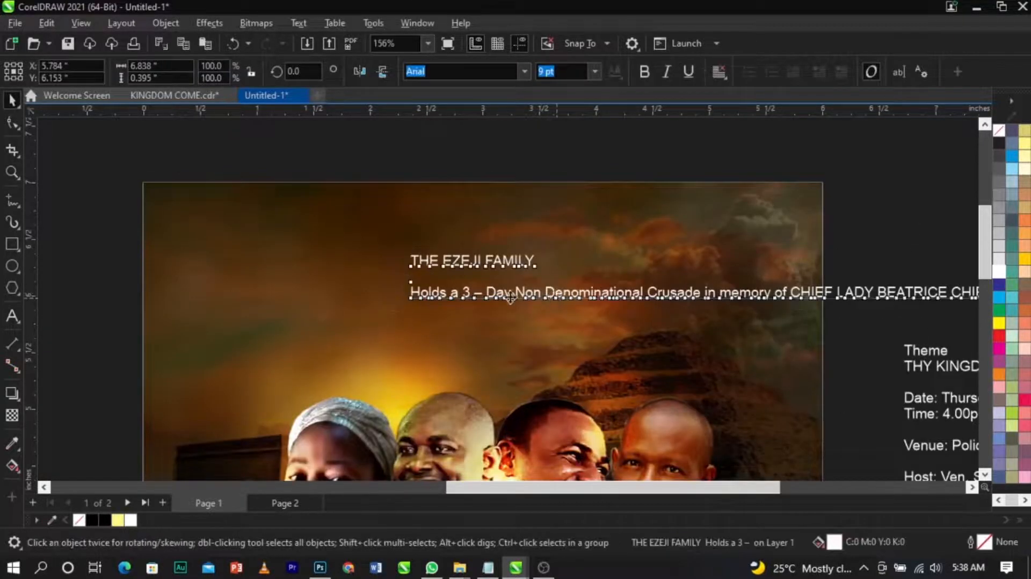
drag(557, 298, 481, 292)
key(ctrl+k)
click(528, 292)
drag(530, 293, 478, 304)
scroll(477, 304, up, 1)
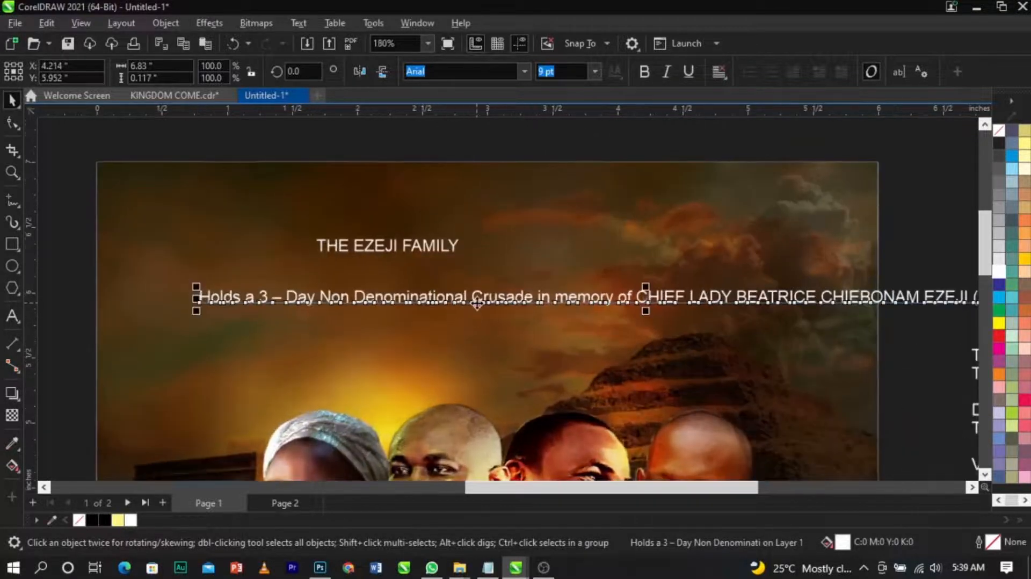
Step: Insert line breaks in the crusade text before 'CHIEF LADY' and before 'BEATRICE'
double_click(636, 297)
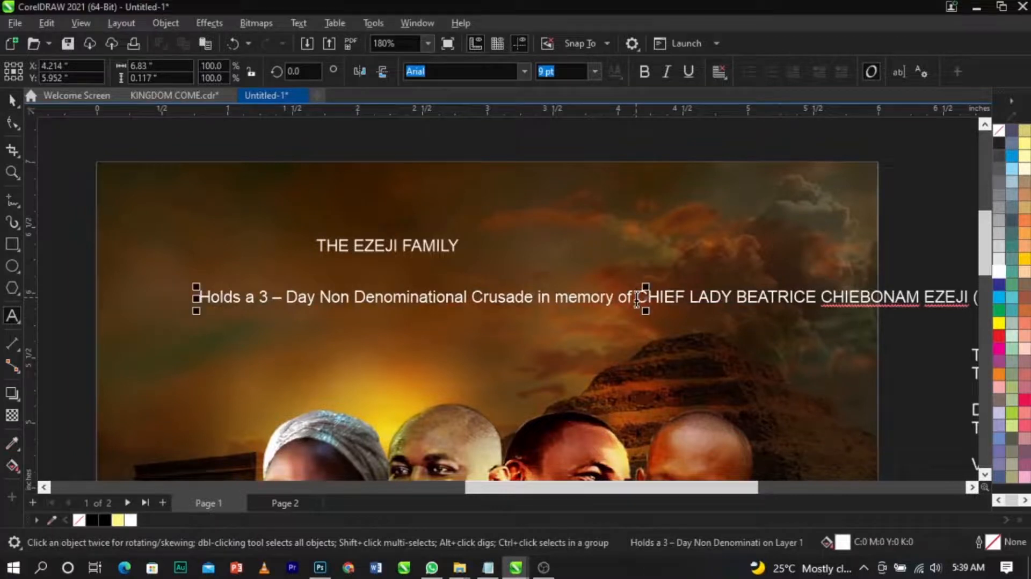
key(Return)
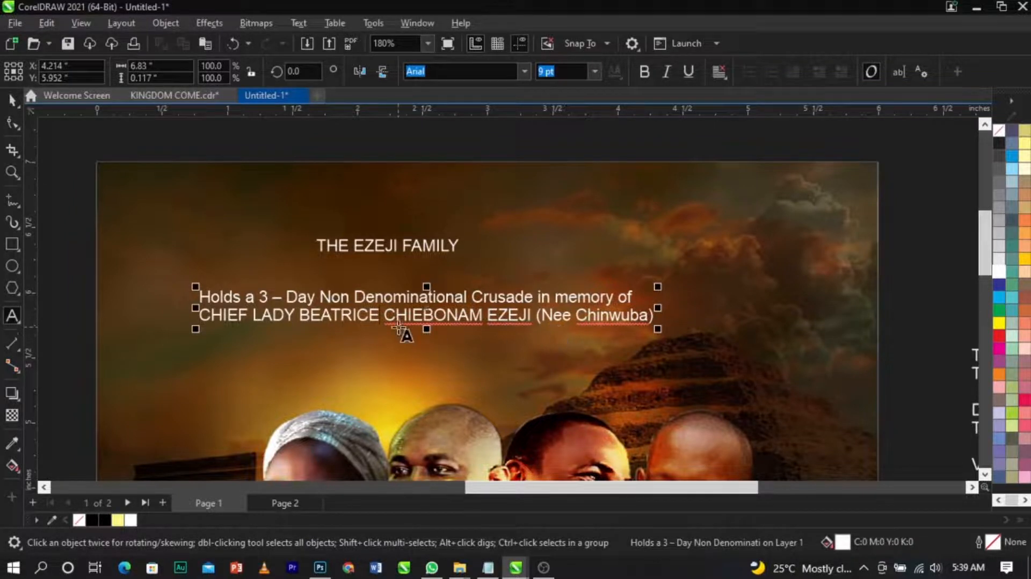
click(302, 316)
key(Return)
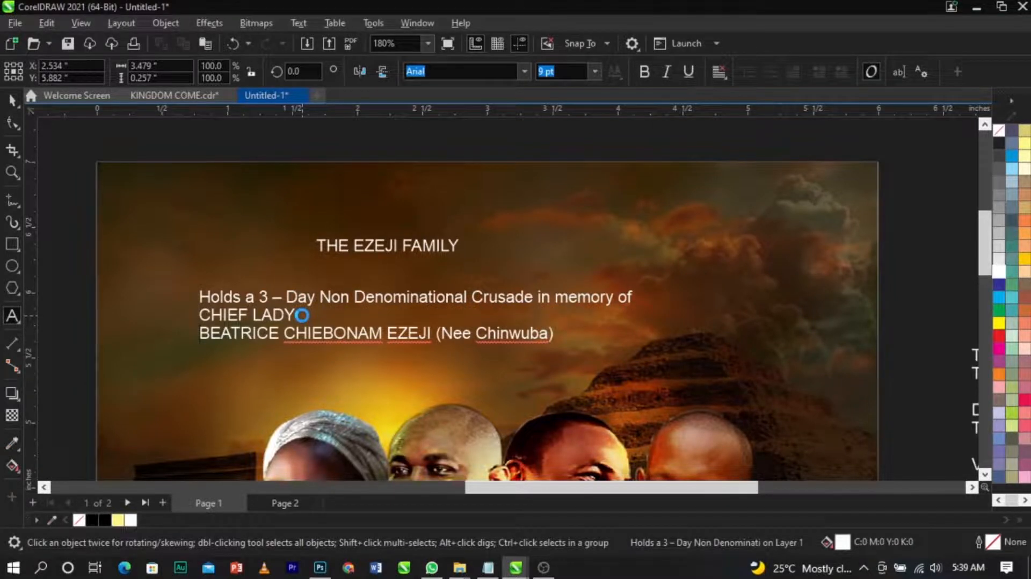
Step: Center-align all lines of the crusade text
key(ctrl+a)
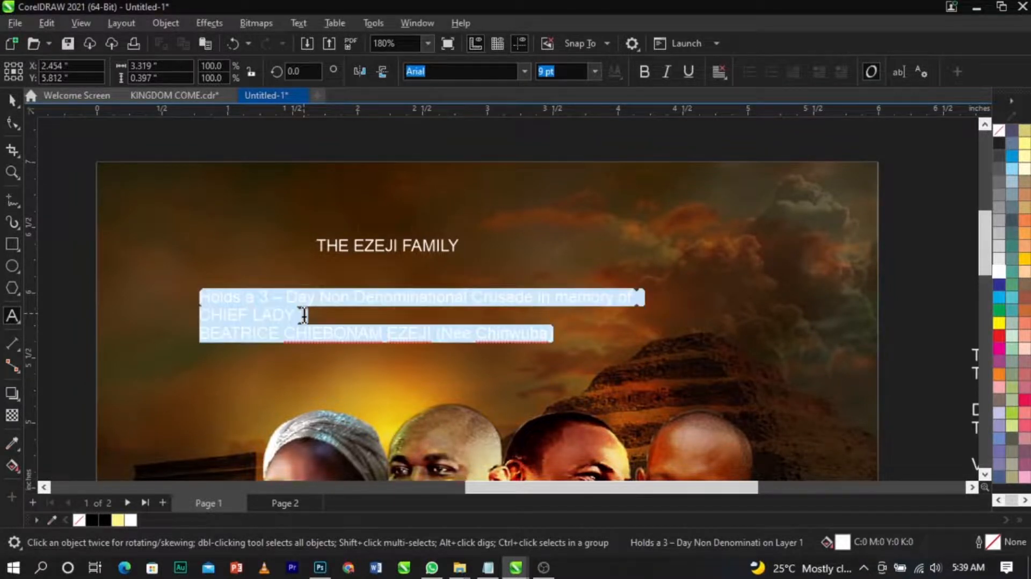
click(718, 72)
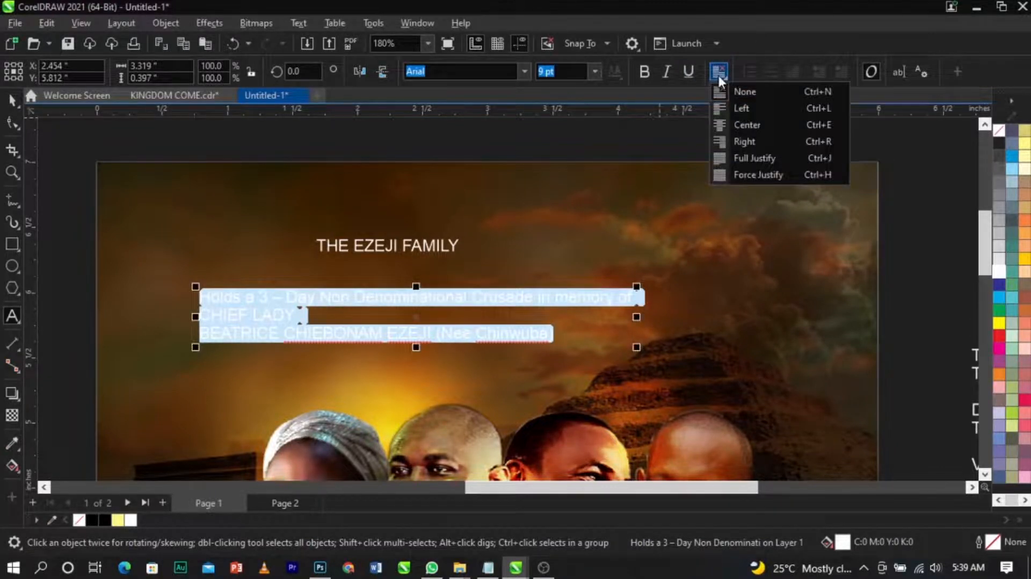
click(747, 124)
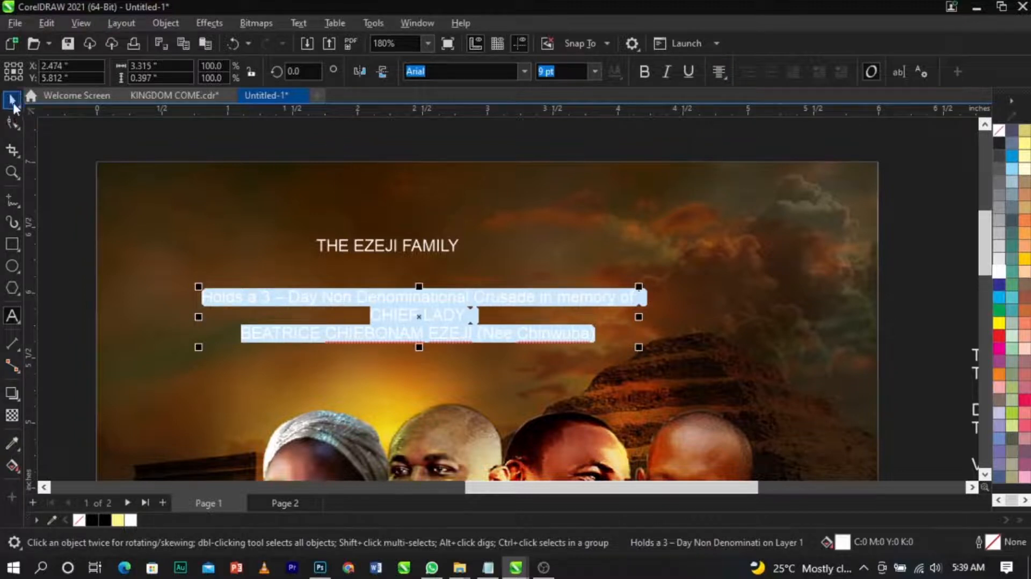
Step: Select the family heading and crusade text together and align their centers horizontally
click(12, 100)
drag(89, 156, 713, 374)
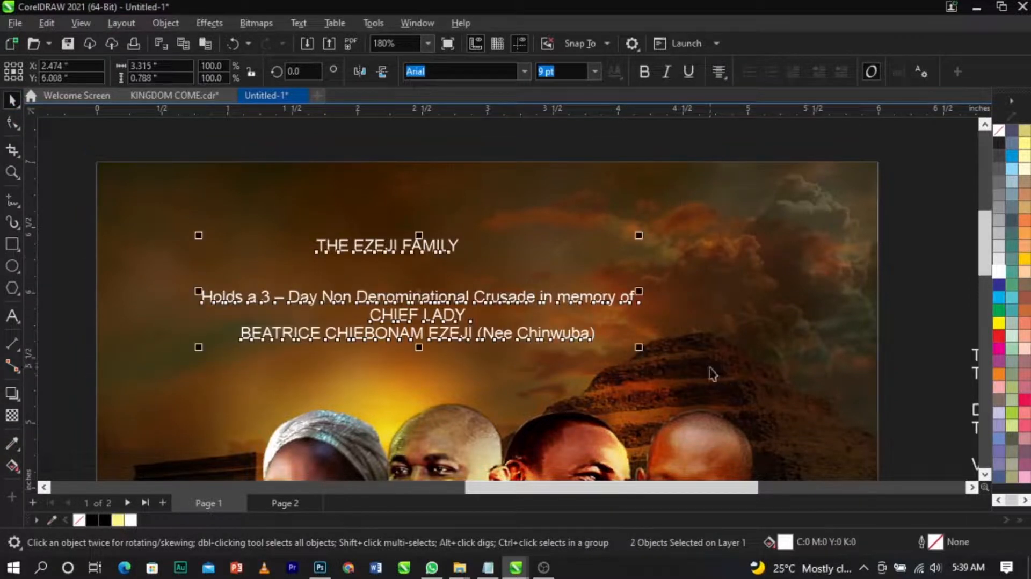
shift+click(688, 329)
key(c)
click(883, 290)
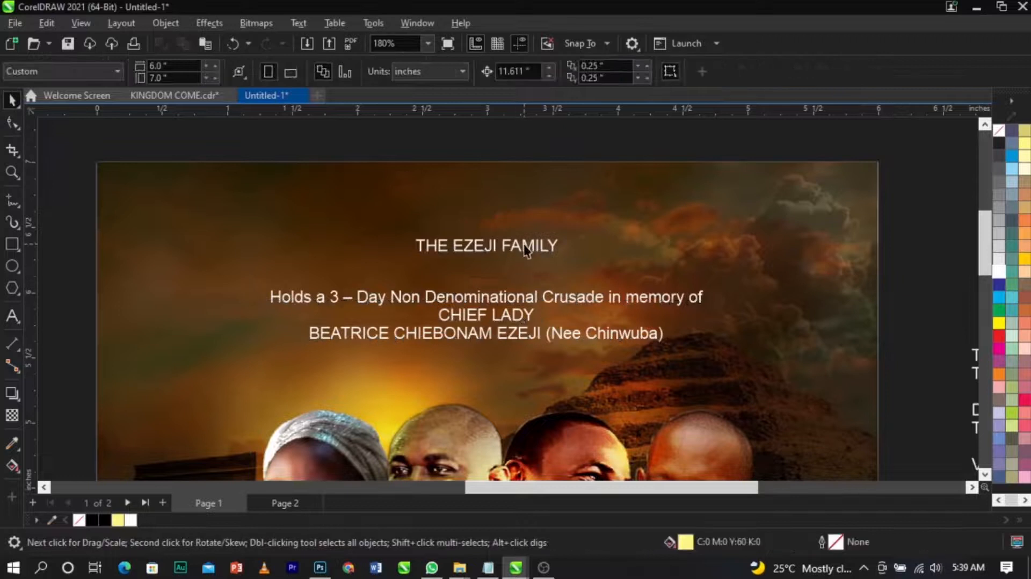
Step: Widen the family heading's letter spacing with the Shape tool and center it horizontally on the background
scroll(525, 245, up, 1)
scroll(524, 248, up, 1)
click(525, 248)
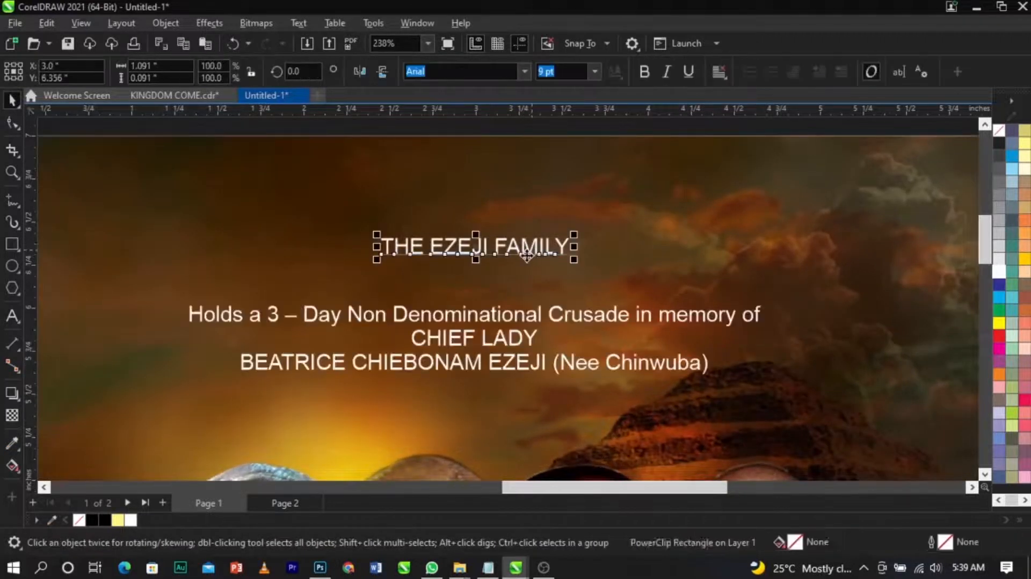
drag(530, 249, 531, 245)
shift+click(536, 272)
scroll(540, 258, down, 2)
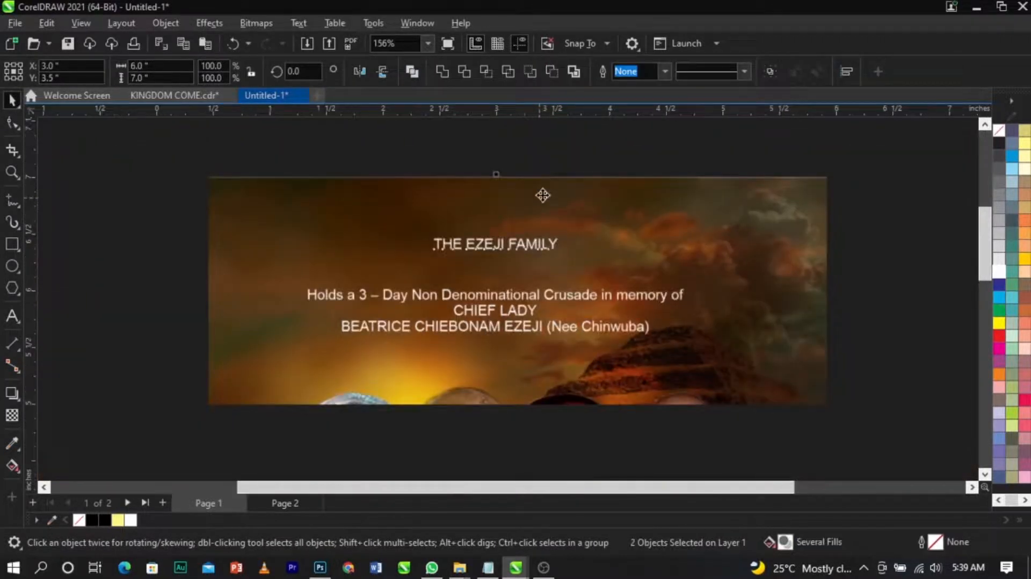
click(539, 156)
click(538, 246)
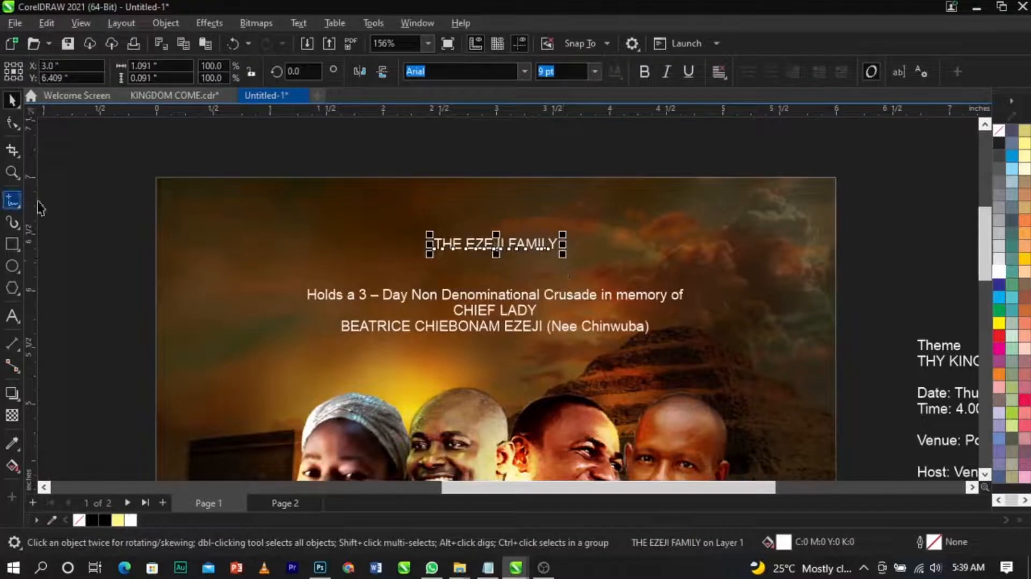
click(10, 127)
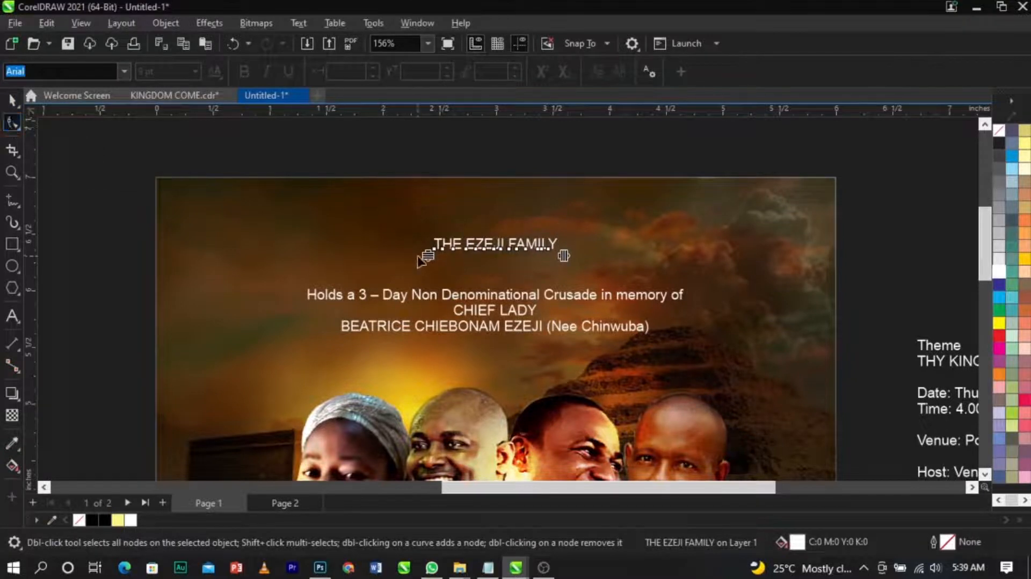
scroll(417, 255, up, 3)
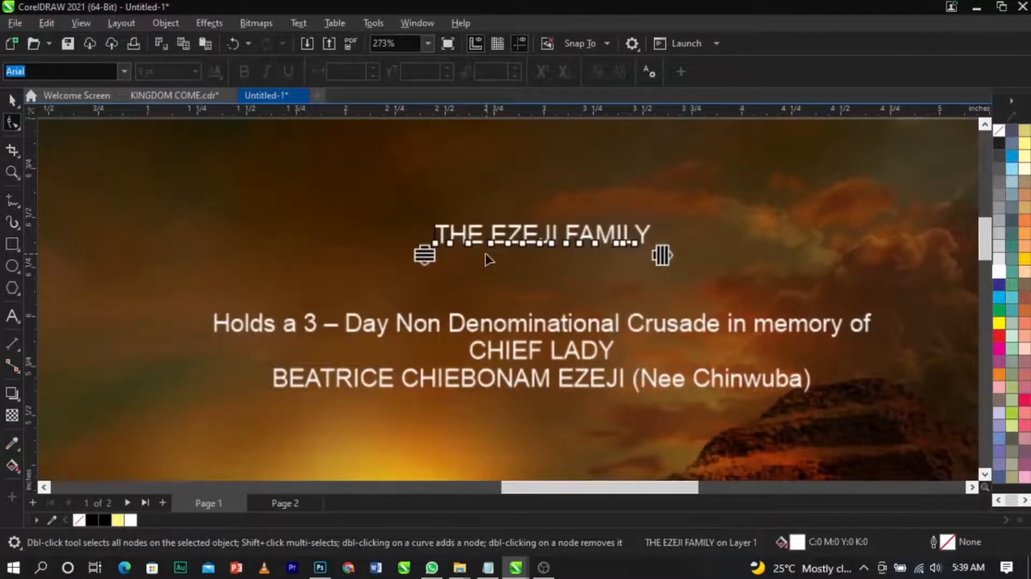
scroll(346, 264, down, 3)
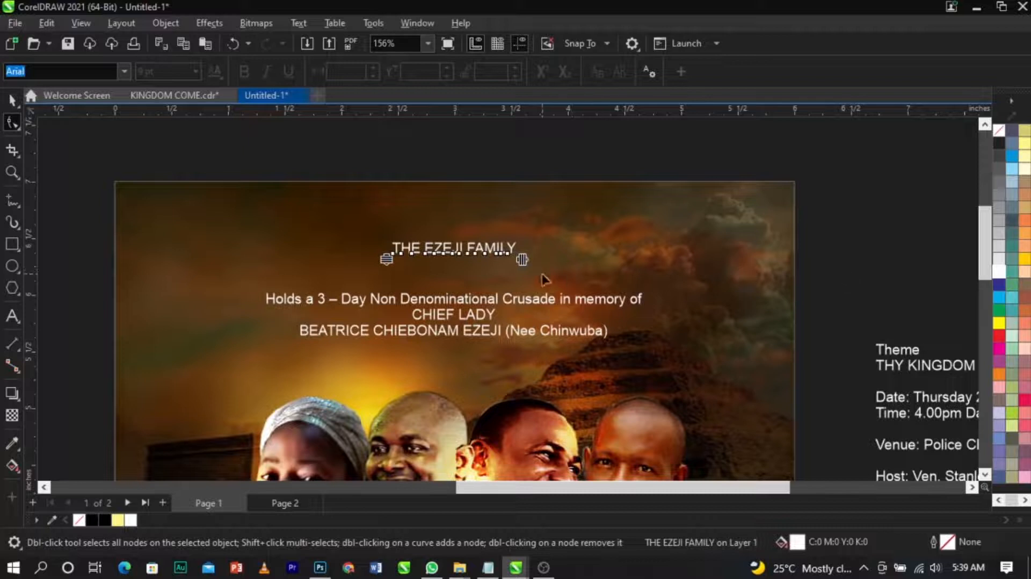
drag(523, 260, 746, 276)
key(space)
shift+click(752, 294)
key(c)
key(Escape)
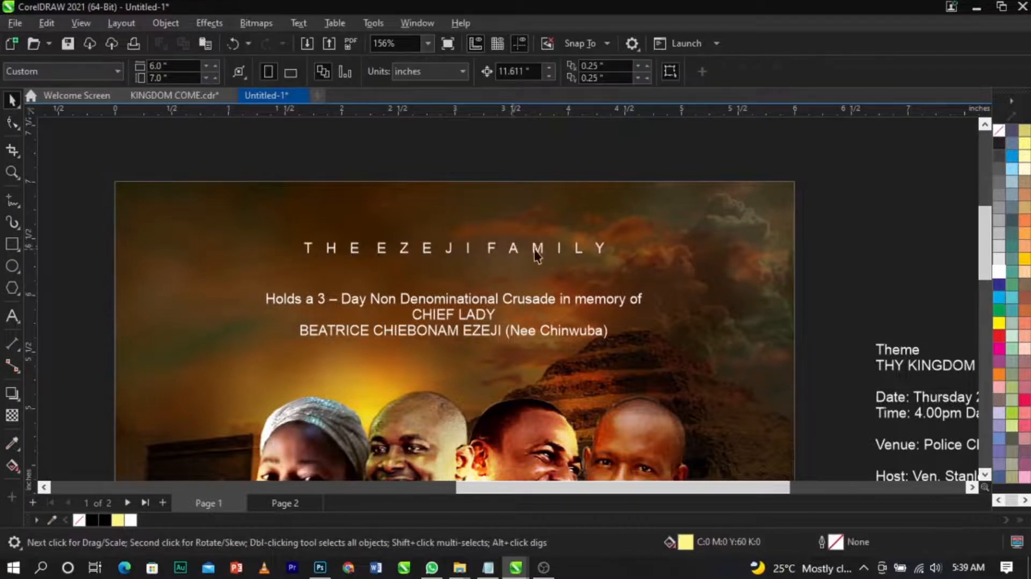
Step: Add a new text line reading PRESENTS between the family heading and the crusade text
scroll(541, 248, down, 2)
key(z)
drag(251, 213, 720, 353)
key(space)
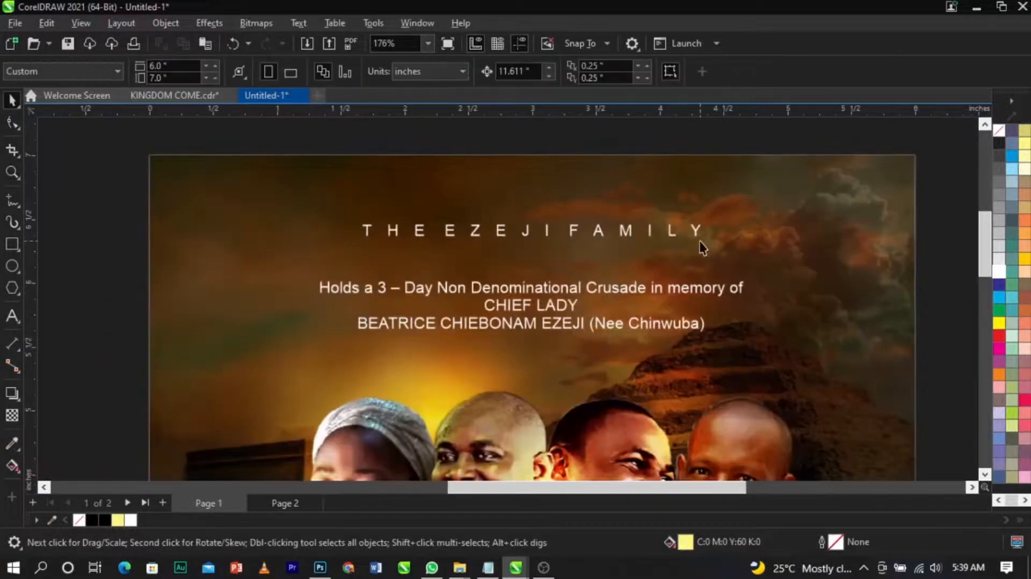
click(697, 238)
drag(705, 239, 731, 254)
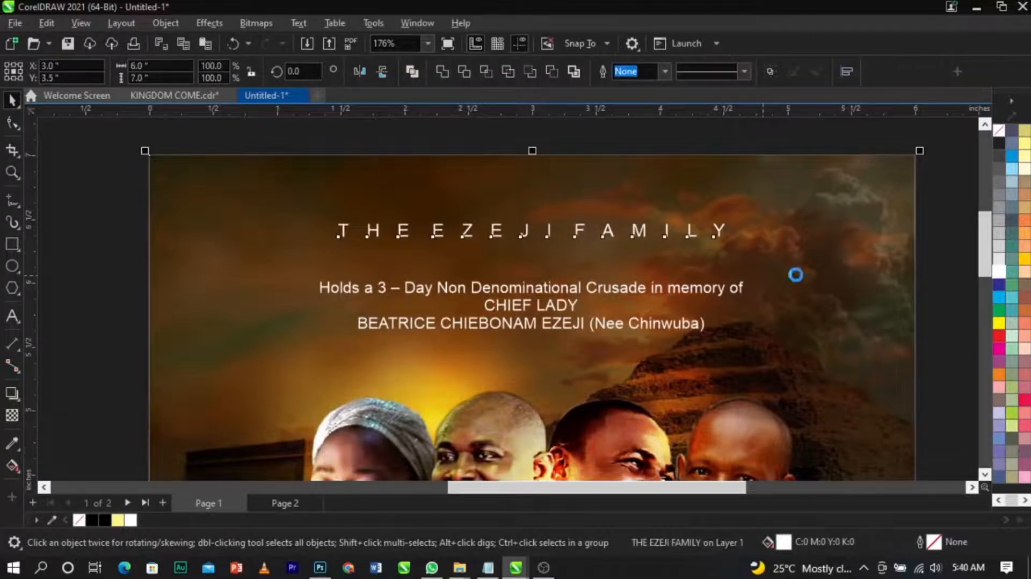
click(956, 281)
scroll(674, 272, up, 1)
click(675, 297)
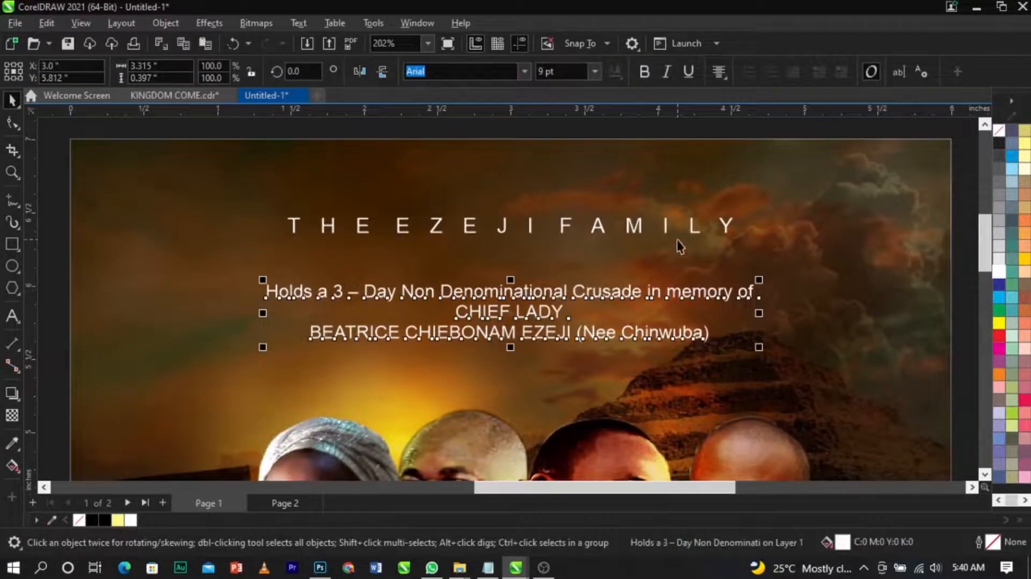
drag(671, 230, 666, 269)
double_click(667, 270)
text(P)
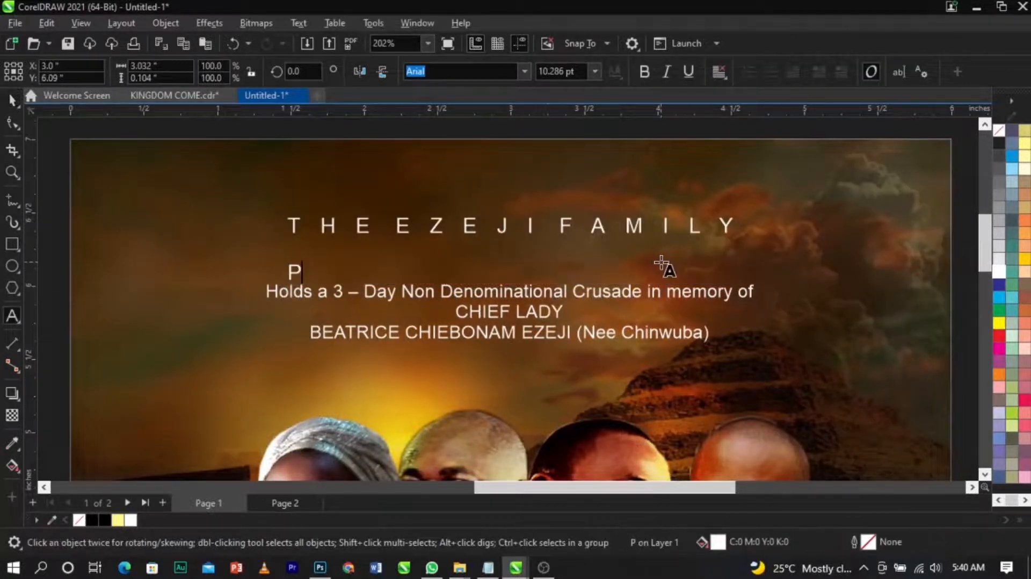
text(RESENTS)
Step: Widen the letter spacing of PRESENTS with the Shape tool and center it under the family heading
key(ctrl+space)
drag(544, 280, 577, 248)
scroll(564, 263, up, 2)
key(F10)
drag(642, 268, 596, 279)
key(space)
scroll(831, 223, down, 6)
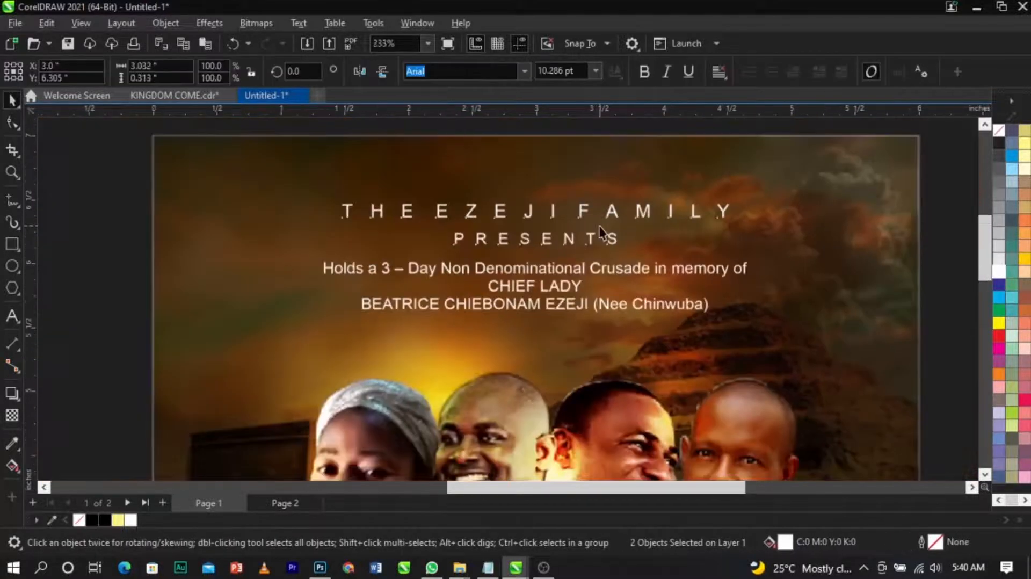
key(Escape)
key(F2)
drag(380, 170, 741, 317)
scroll(609, 275, up, 3)
click(616, 383)
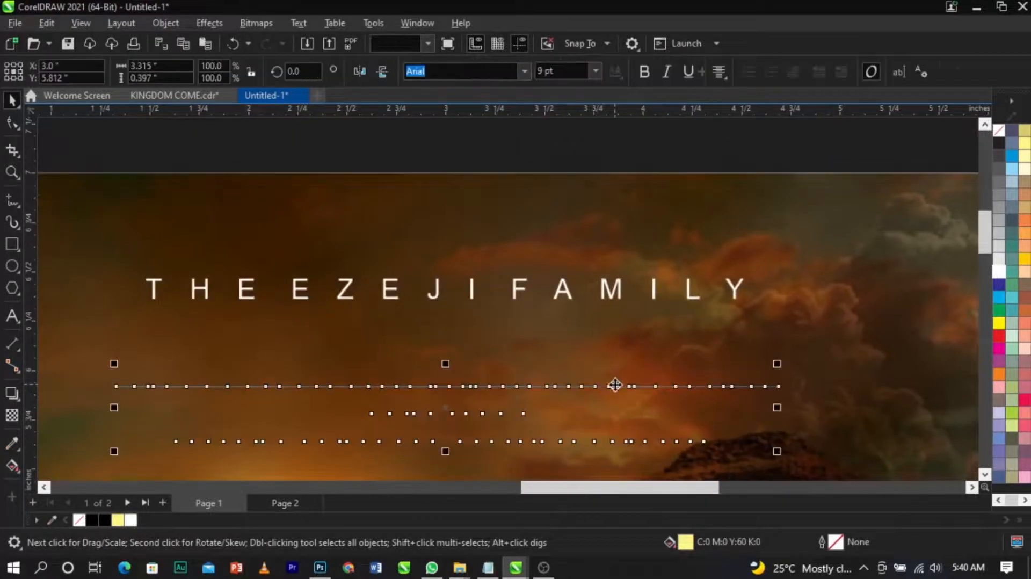
scroll(616, 384, down, 2)
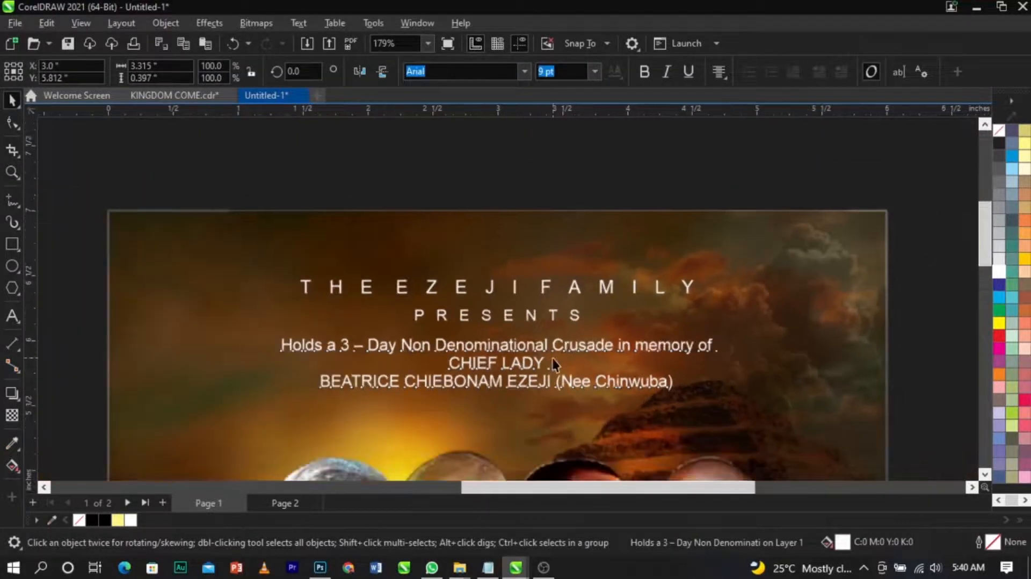
scroll(552, 358, up, 1)
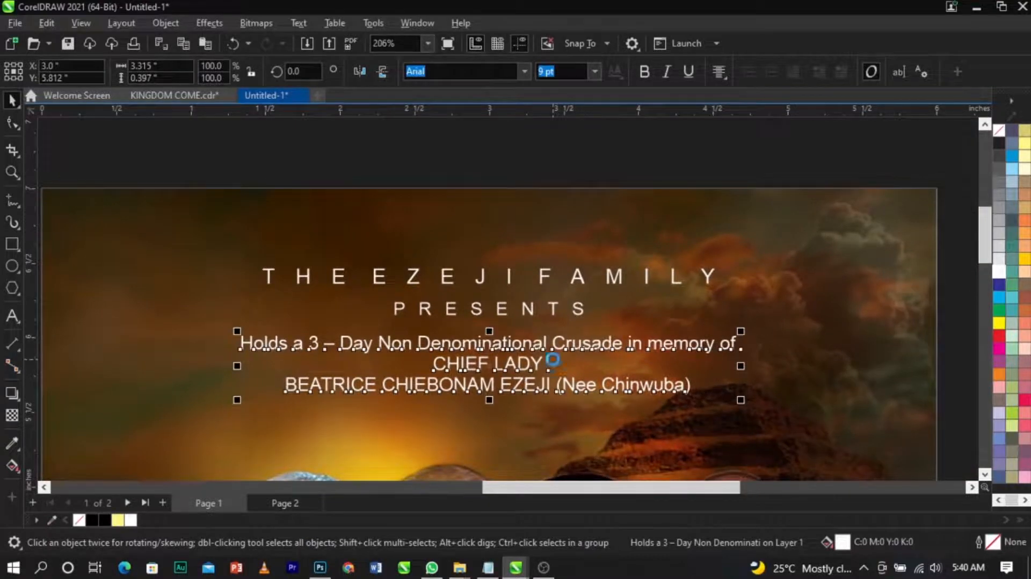
double_click(566, 347)
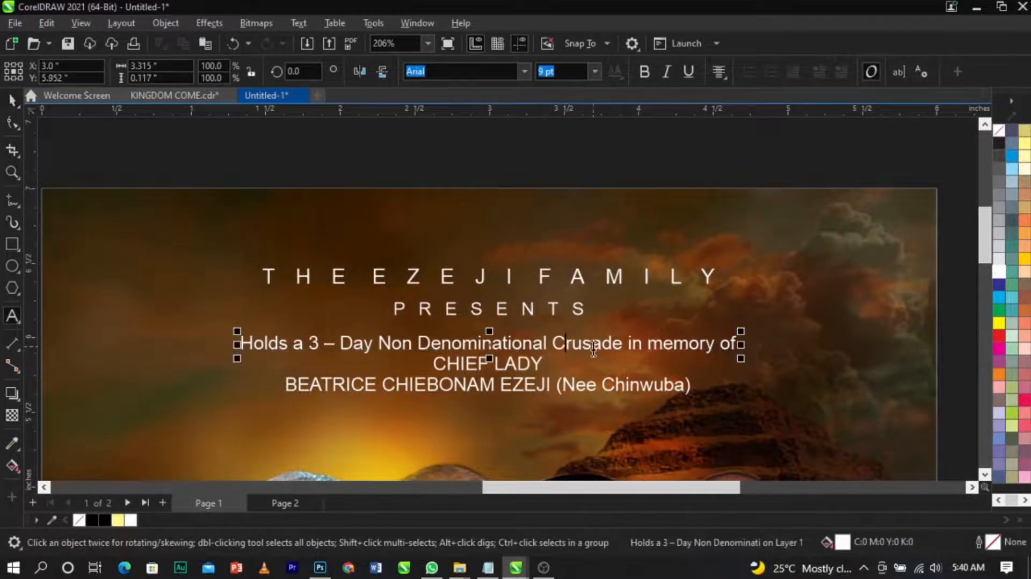
triple_click(593, 344)
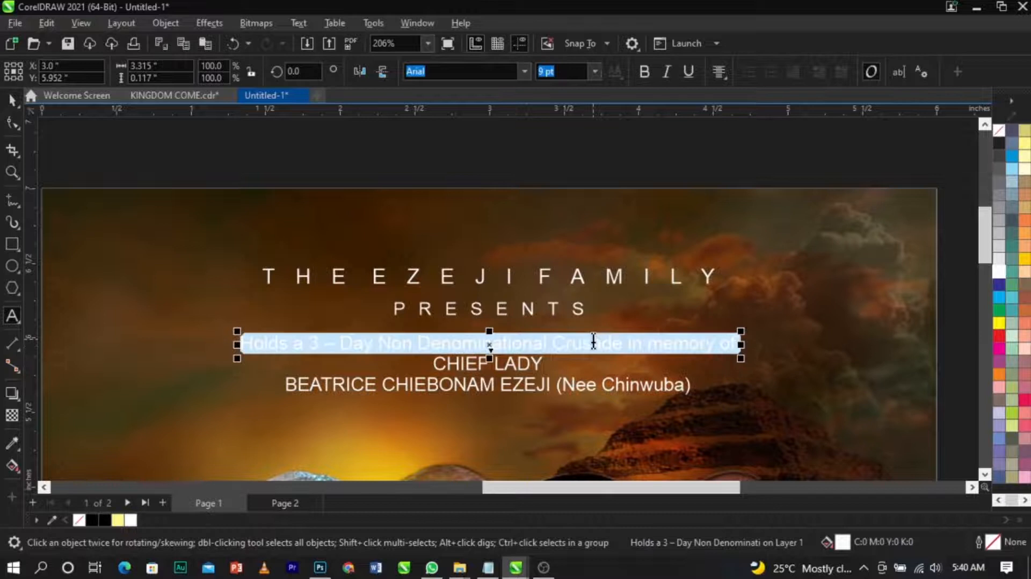
key(shift+F3)
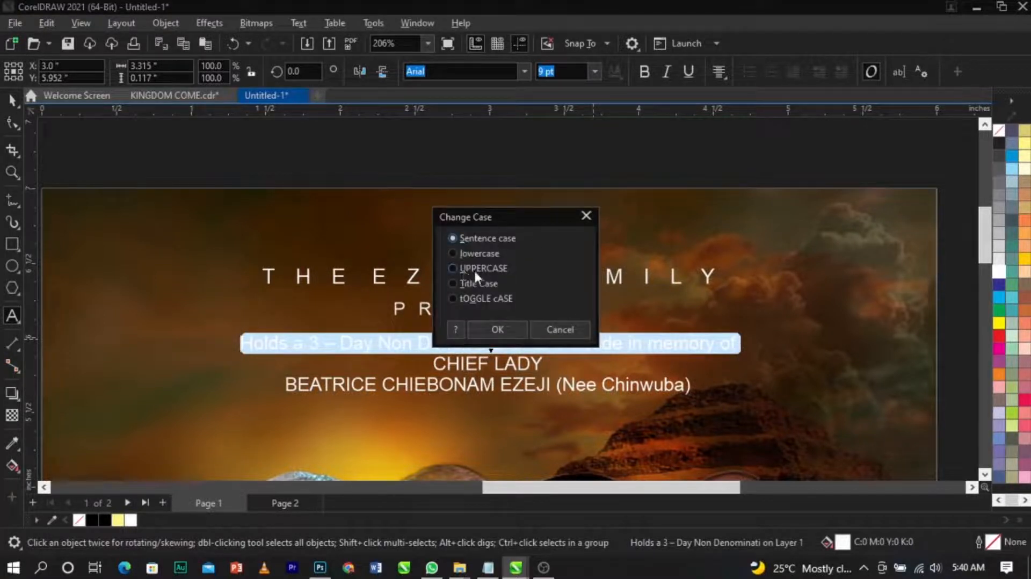
click(562, 330)
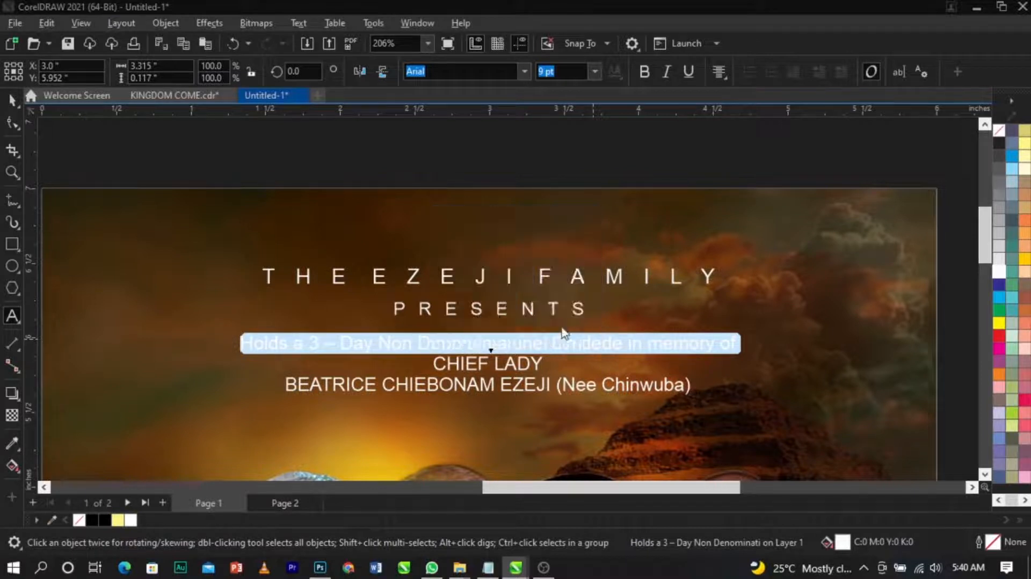
Step: Change the crusade text line to UPPERCASE with Change Case
click(302, 24)
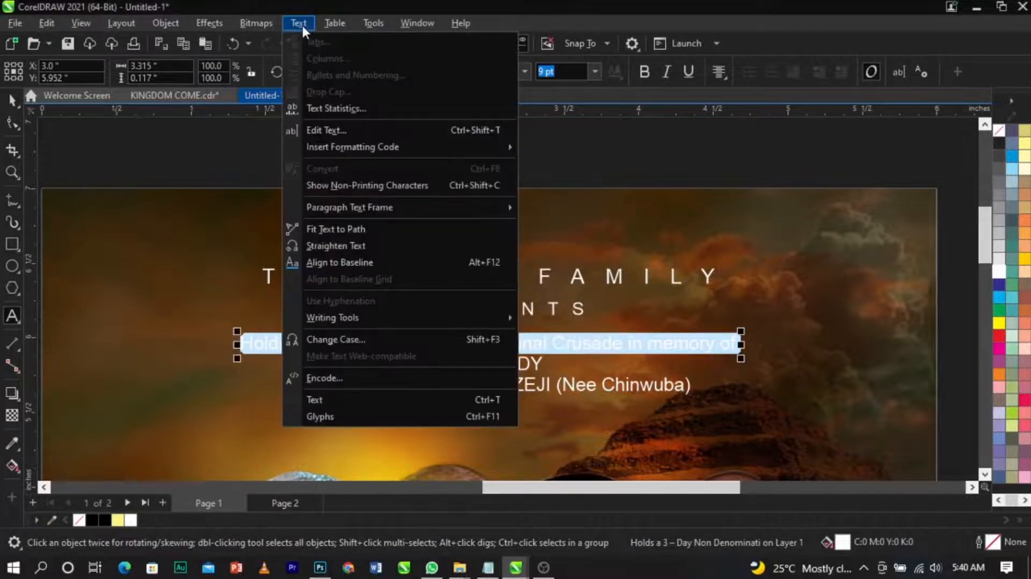
click(363, 335)
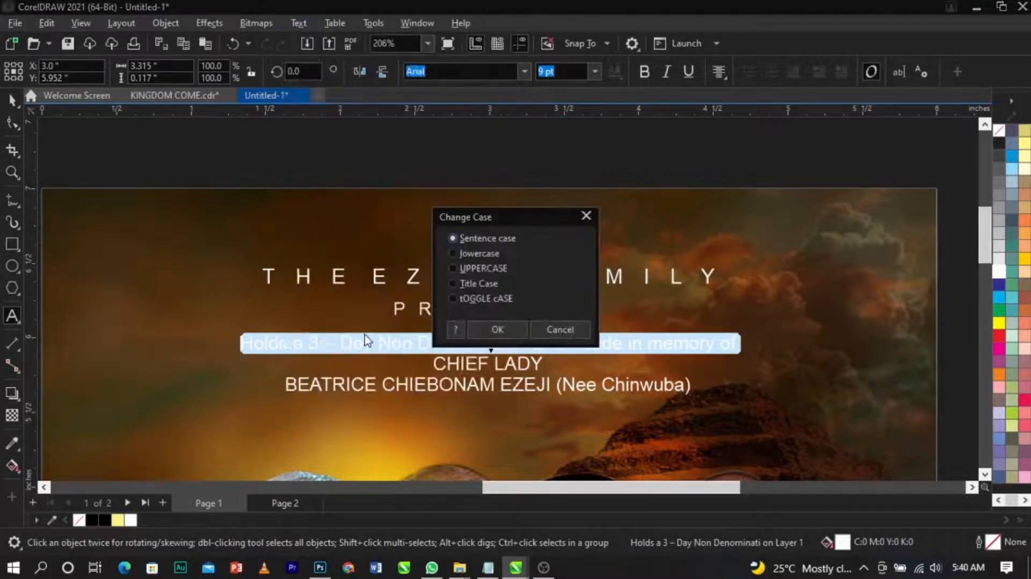
drag(528, 229, 631, 126)
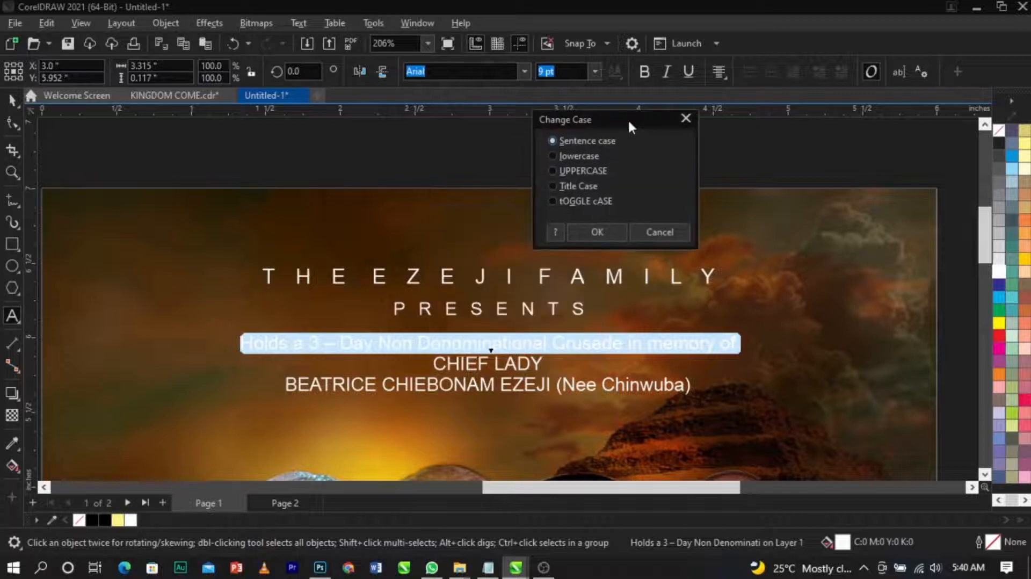
click(585, 170)
click(596, 232)
key(ctrl+space)
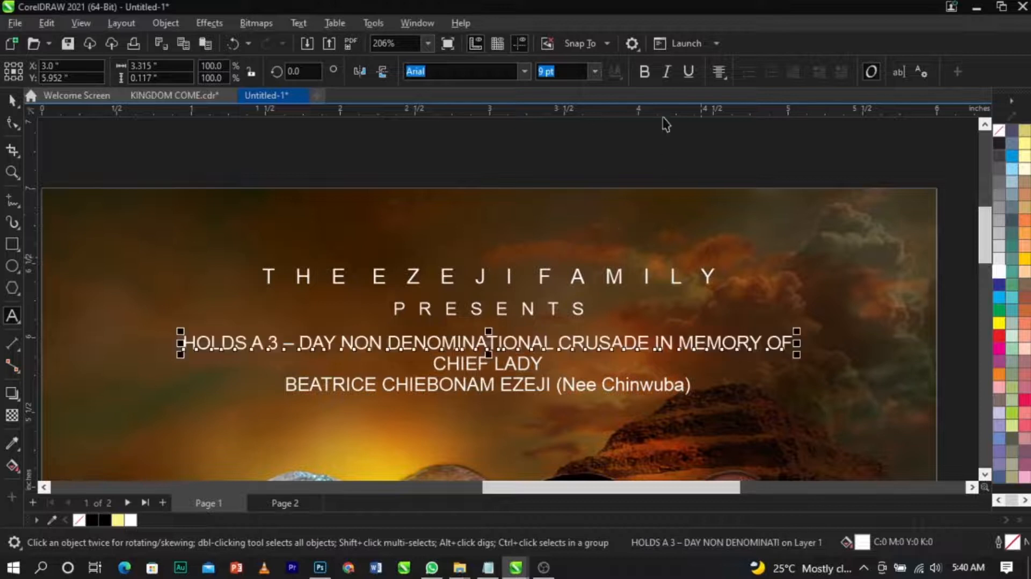
Step: Make the crusade line bold and color it light yellow
click(648, 75)
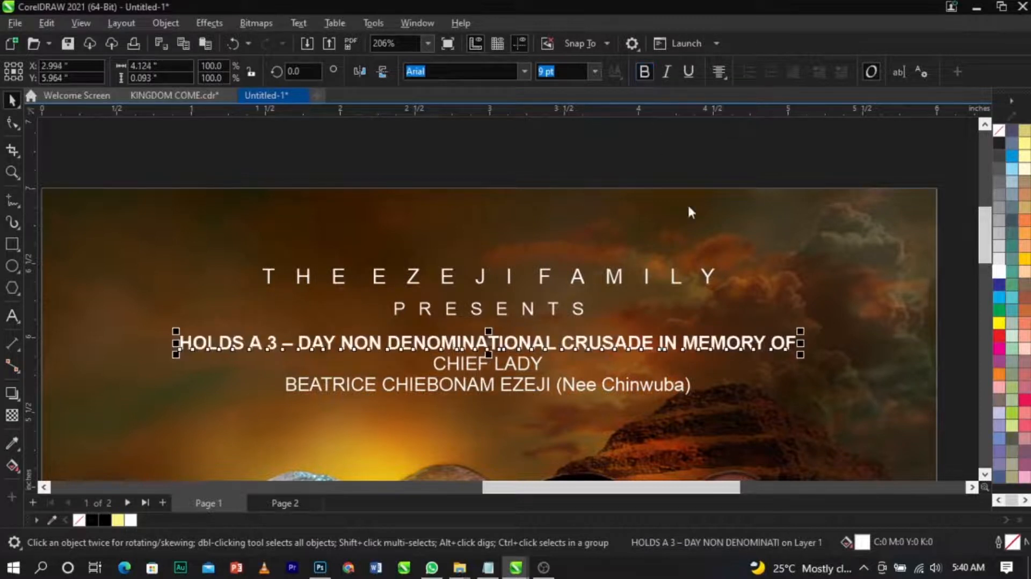
shift+click(744, 287)
click(719, 156)
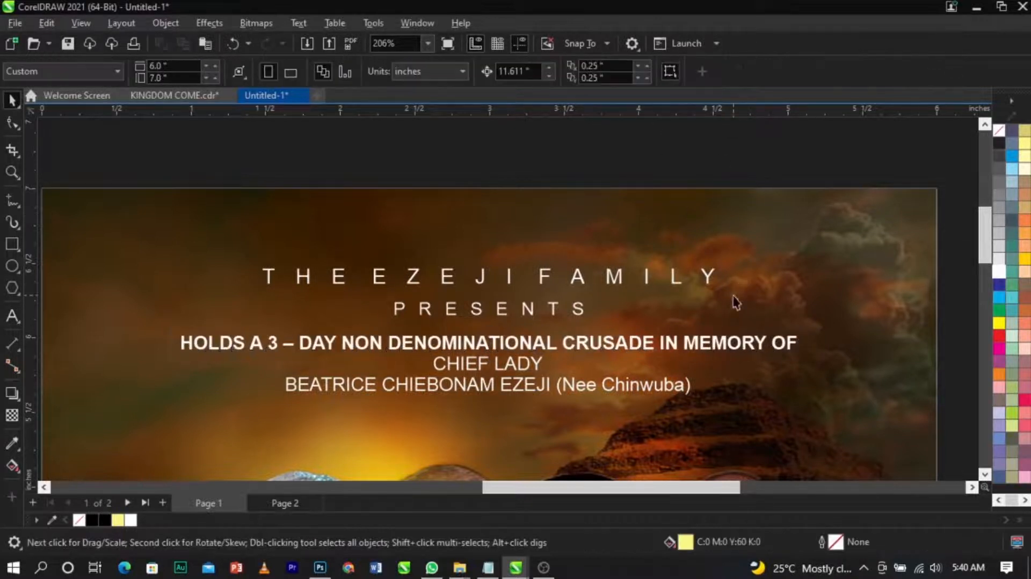
click(750, 347)
click(757, 345)
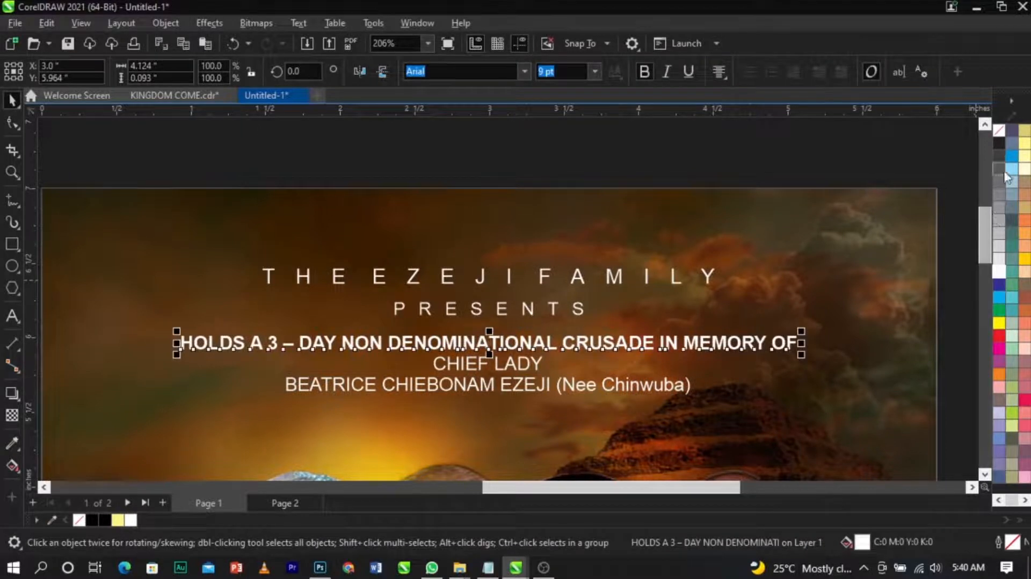
click(736, 166)
scroll(612, 208, down, 6)
key(z)
drag(312, 211, 853, 372)
key(space)
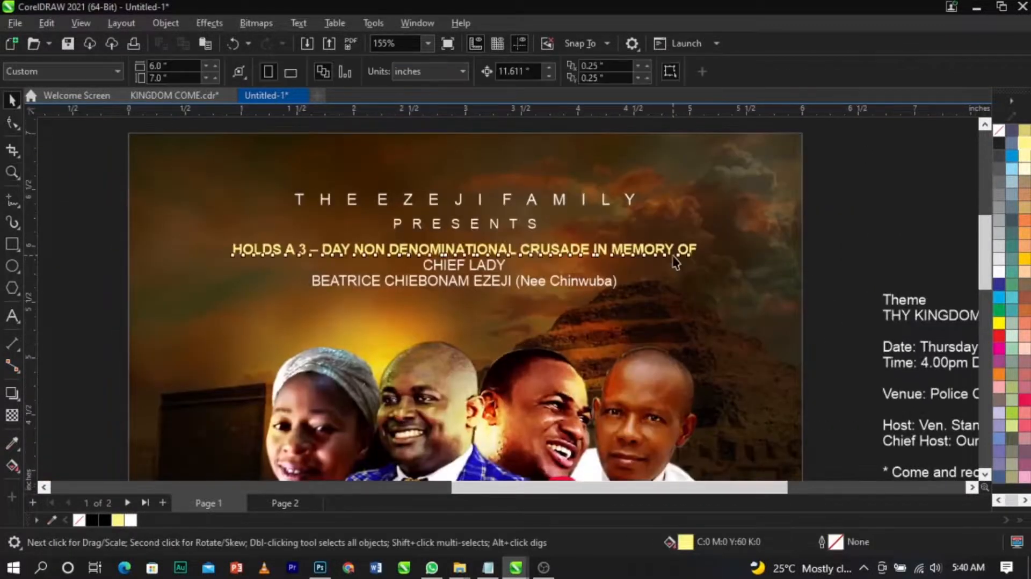
click(674, 256)
drag(689, 269, 682, 270)
click(609, 284)
click(607, 285)
double_click(608, 285)
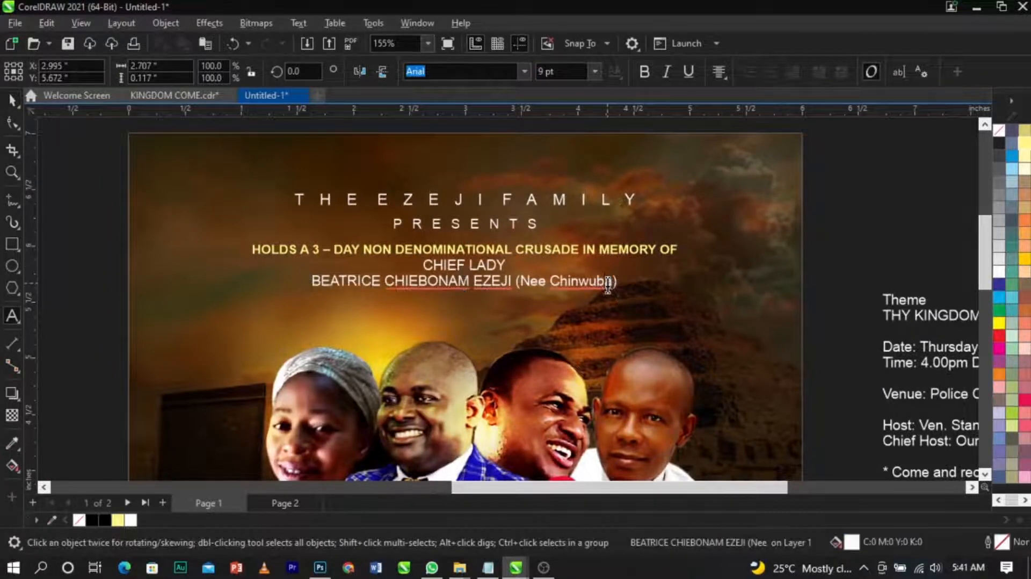
key(ctrl+a)
key(shift+F3)
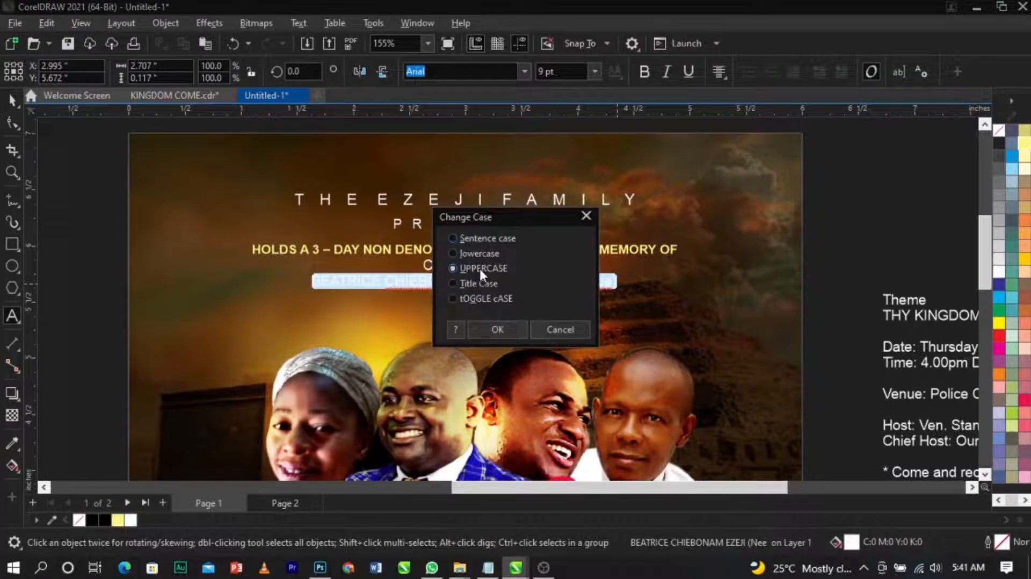
click(498, 330)
key(ctrl+space)
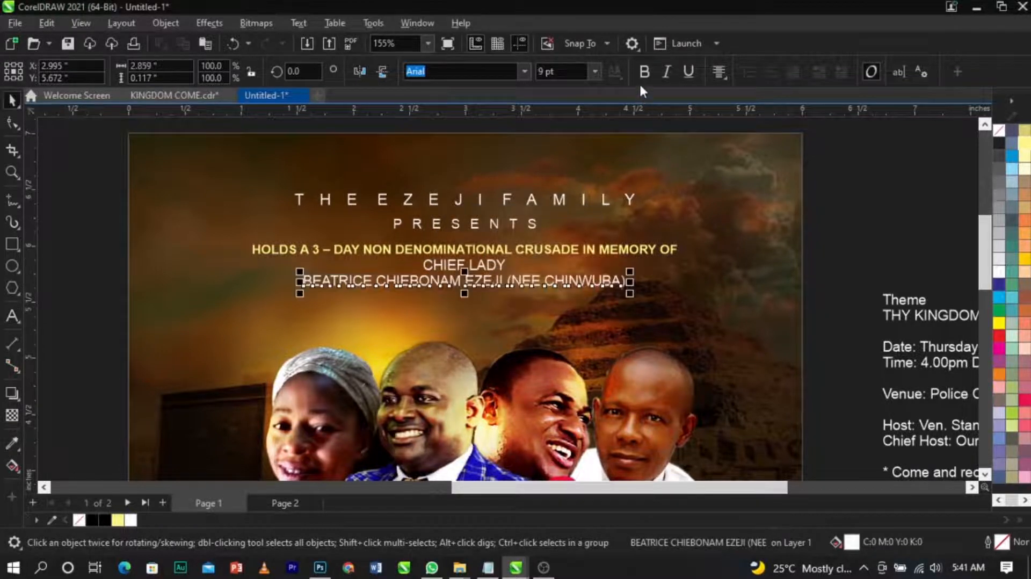
click(644, 72)
Step: Change the CHIEF LADY line to UPPERCASE and make it bold
scroll(486, 266, up, 3)
double_click(489, 267)
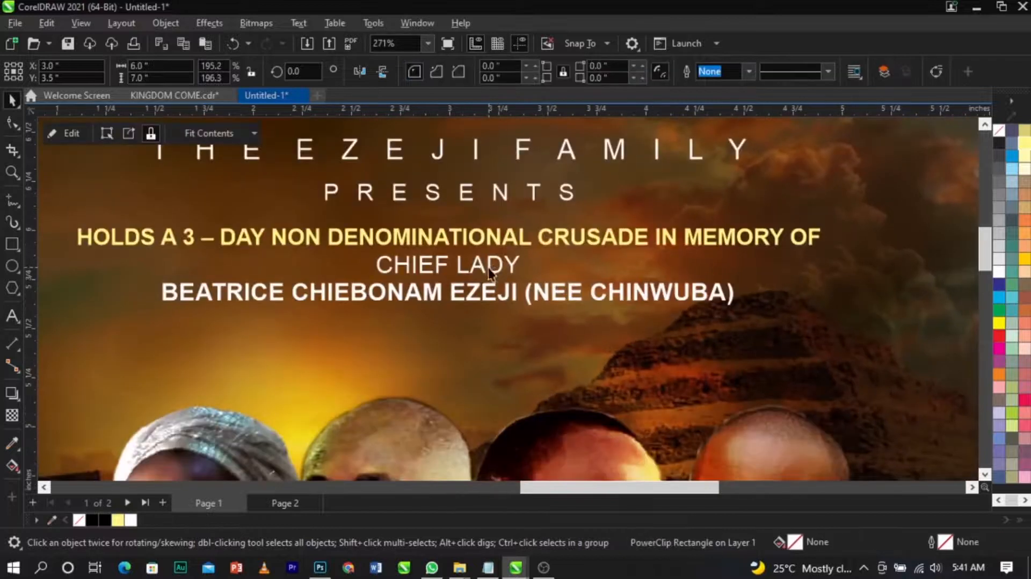
key(ctrl+a)
key(shift+F3)
click(484, 266)
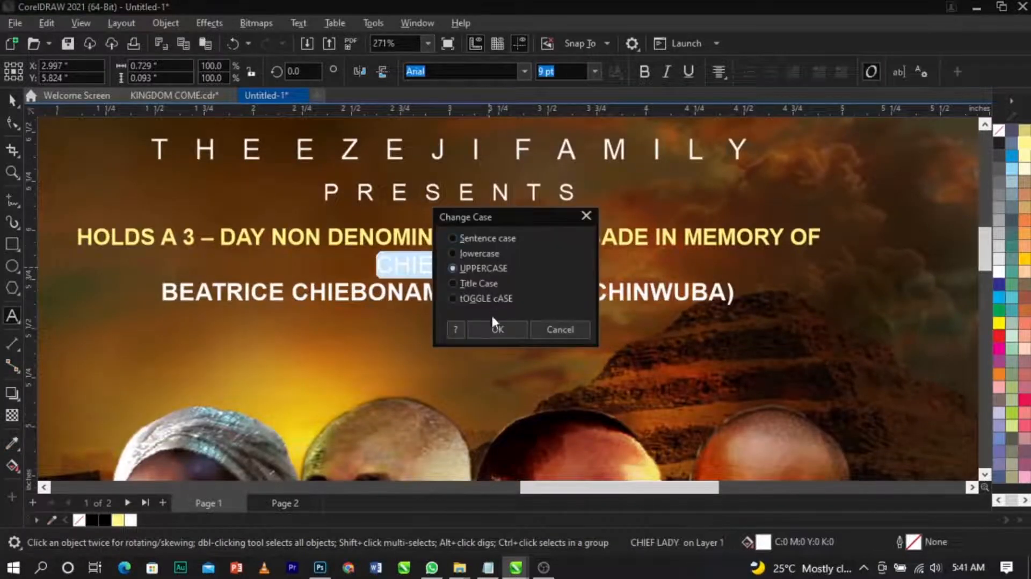
click(493, 326)
key(ctrl+space)
click(644, 72)
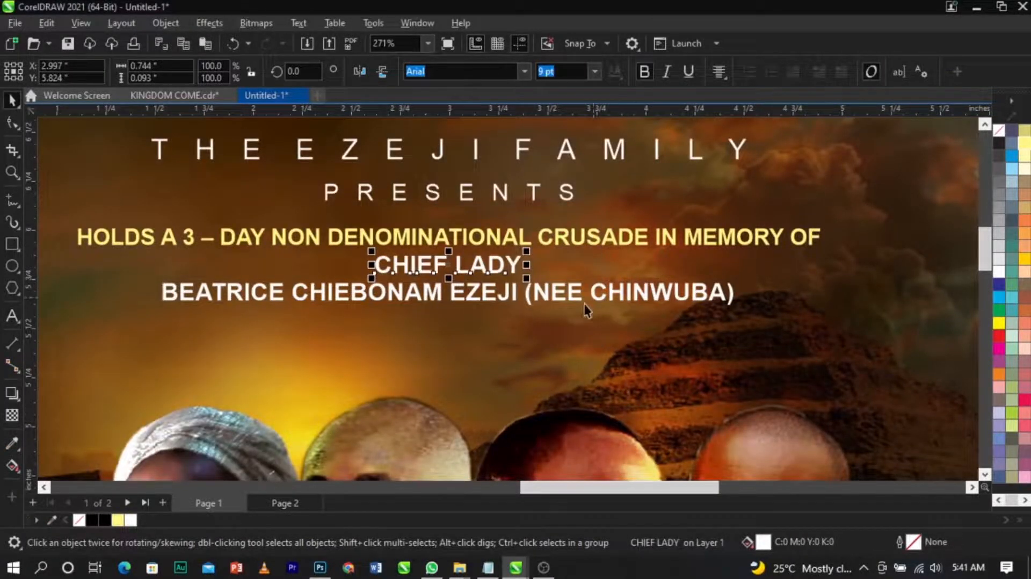
Step: Move the whole heading text block up slightly and center it horizontally on the background
shift+click(578, 290)
scroll(490, 272, up, 2)
drag(490, 267, 492, 268)
shift+click(528, 213)
scroll(529, 213, down, 4)
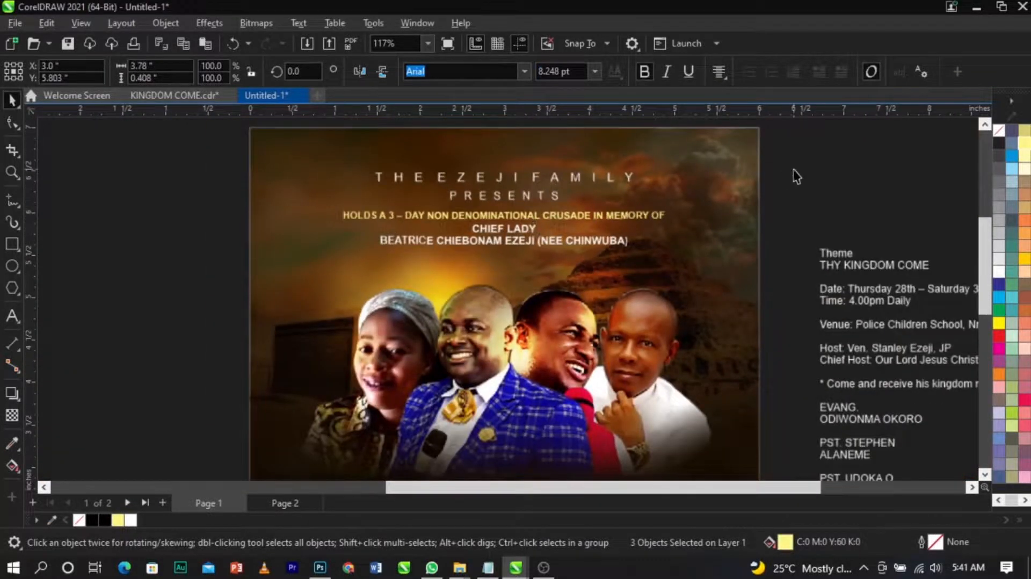
drag(823, 147, 200, 302)
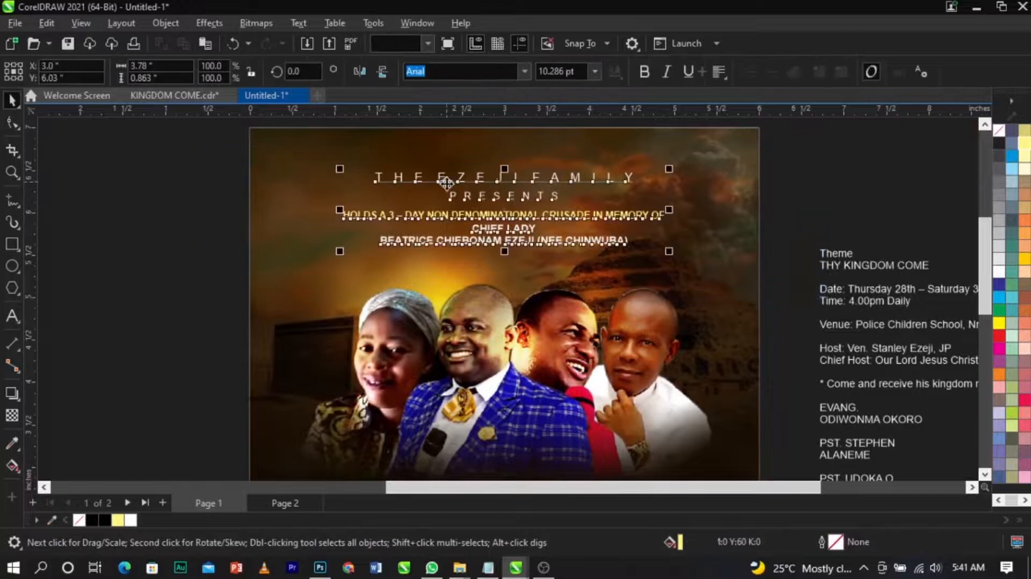
scroll(543, 150, up, 3)
scroll(558, 183, down, 1)
scroll(561, 167, up, 1)
scroll(565, 161, up, 3)
drag(566, 204, 567, 173)
shift+click(541, 405)
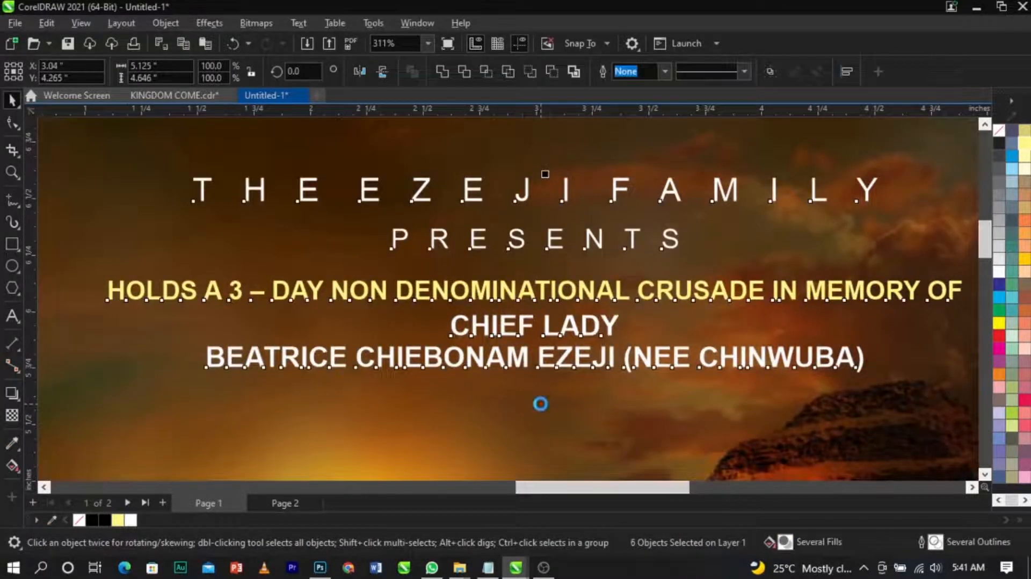
key(c)
key(F4)
click(764, 185)
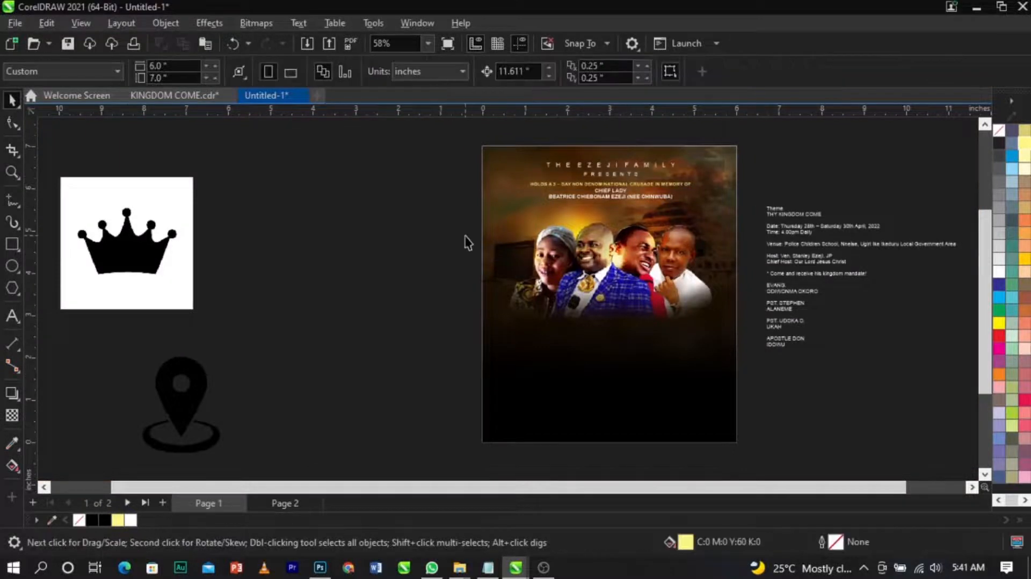
drag(423, 147, 722, 237)
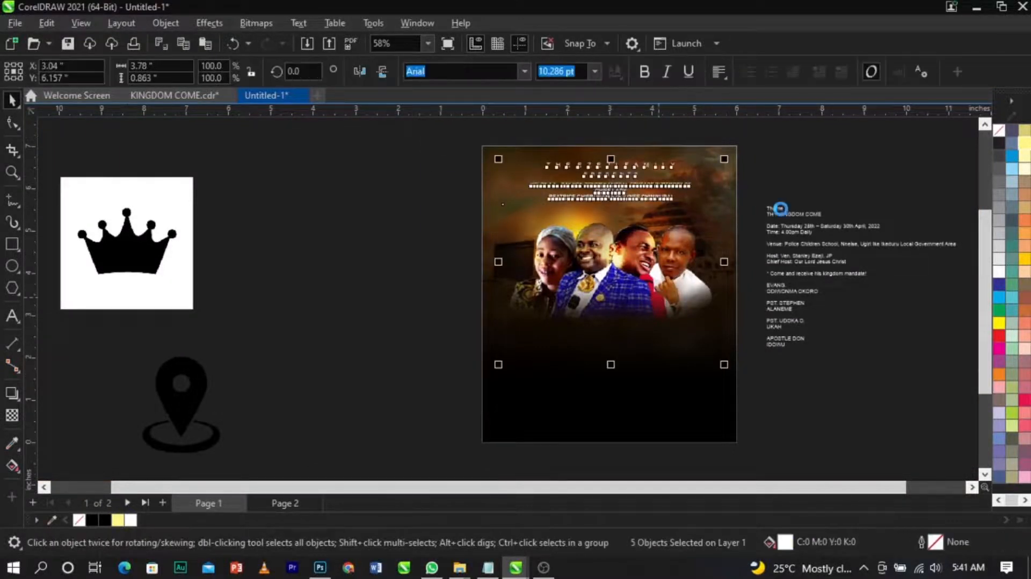
key(Escape)
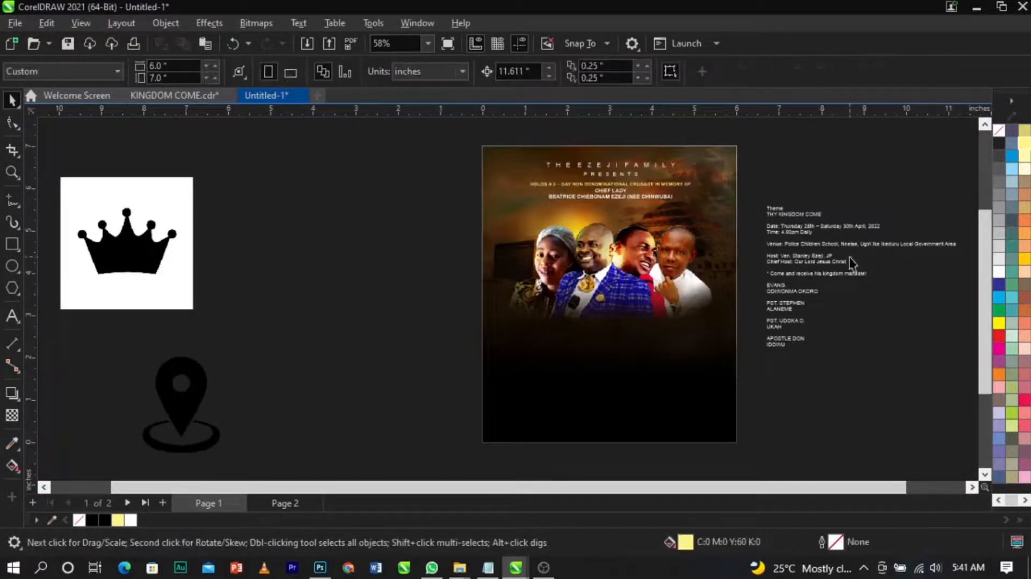
Step: Move the Theme and THY KINGDOM COME lines from the side text onto the flyer below the speaker photos
scroll(846, 221, up, 2)
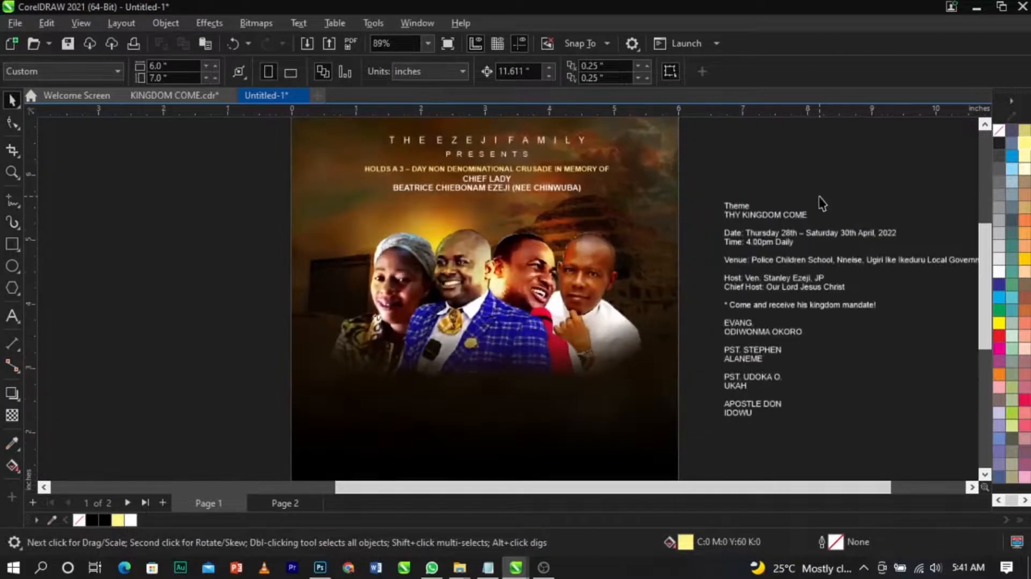
double_click(788, 213)
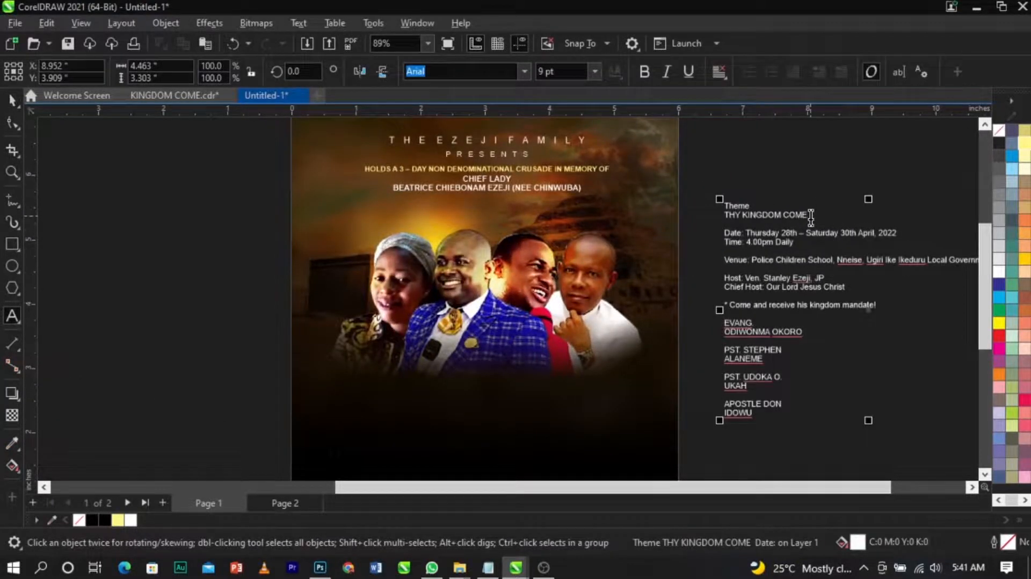
drag(811, 215, 724, 204)
key(ctrl+c)
key(BackSpace)
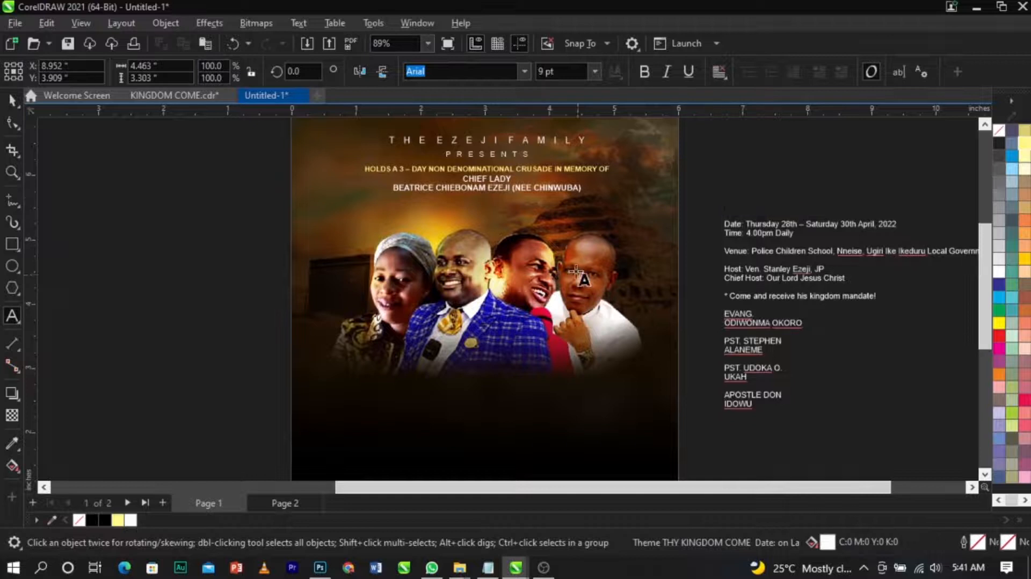
click(475, 354)
key(ctrl+v)
key(ctrl+space)
scroll(555, 298, down, 2)
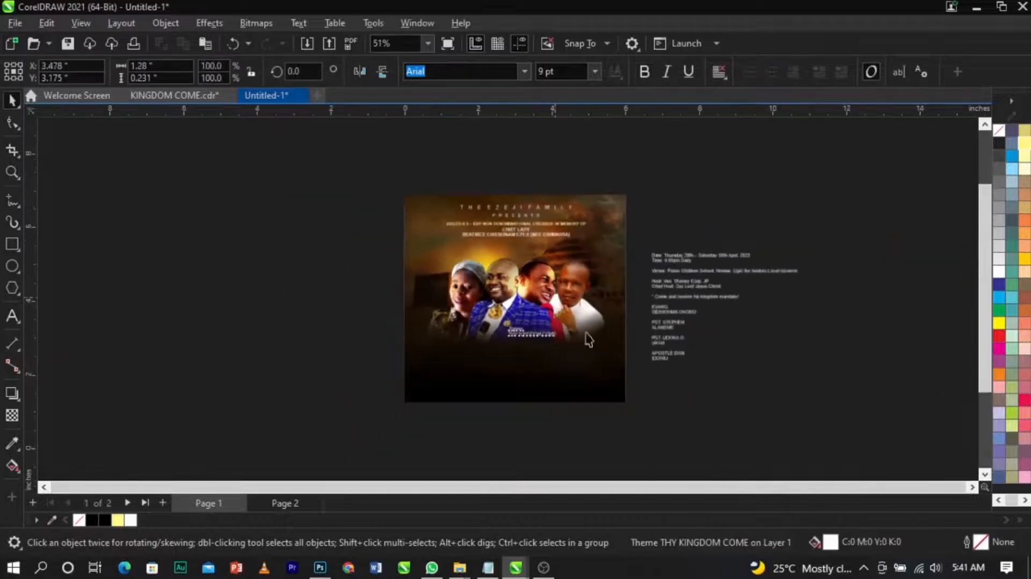
key(z)
drag(261, 287, 720, 425)
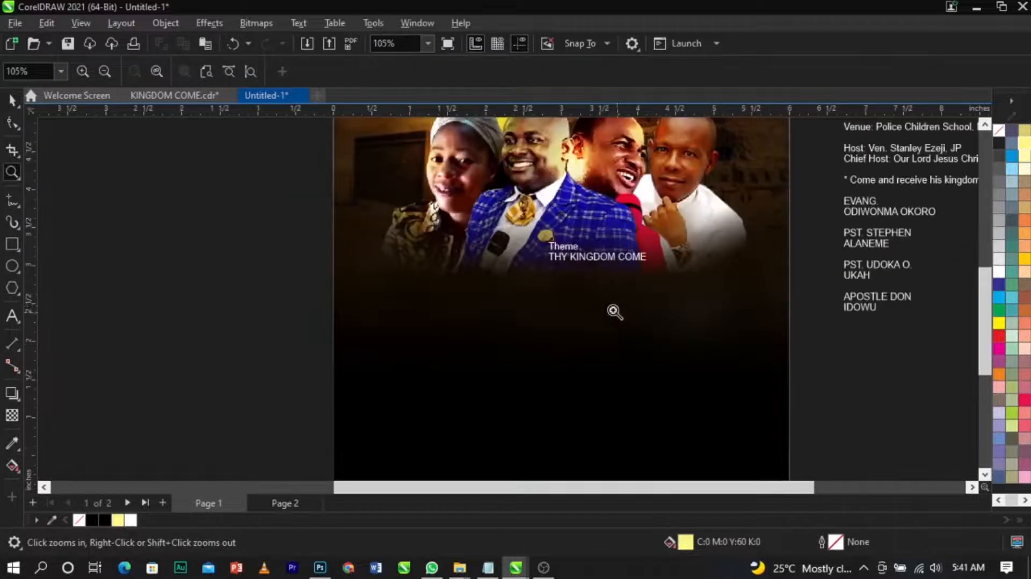
key(space)
click(608, 258)
drag(608, 258, 561, 333)
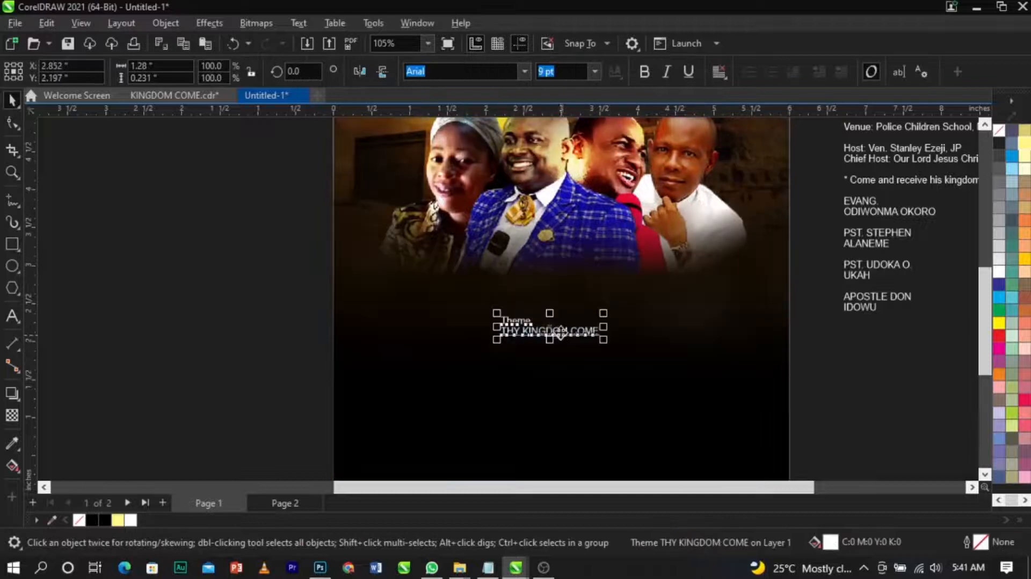
Step: Break apart the pasted theme text and delete the word Theme
key(ctrl+k)
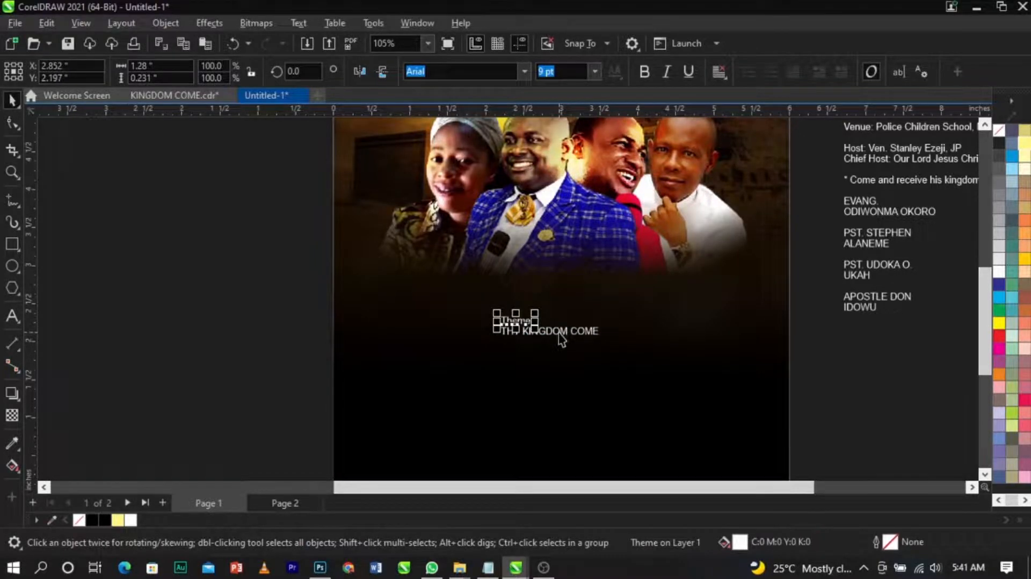
key(Delete)
click(562, 336)
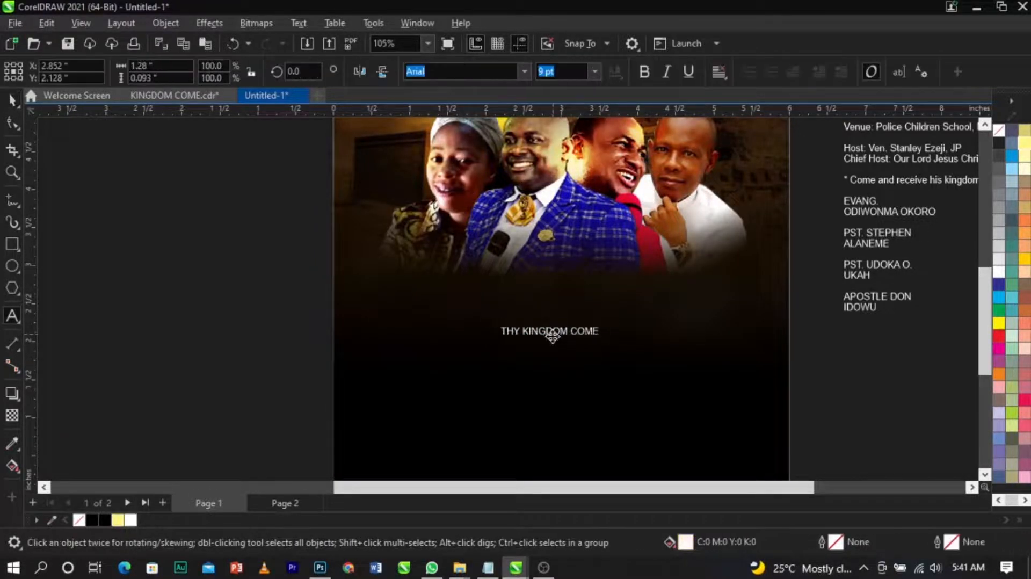
Step: Split THY KINGDOM COME into three lines and enlarge it to about 32 pt
click(522, 331)
key(Return)
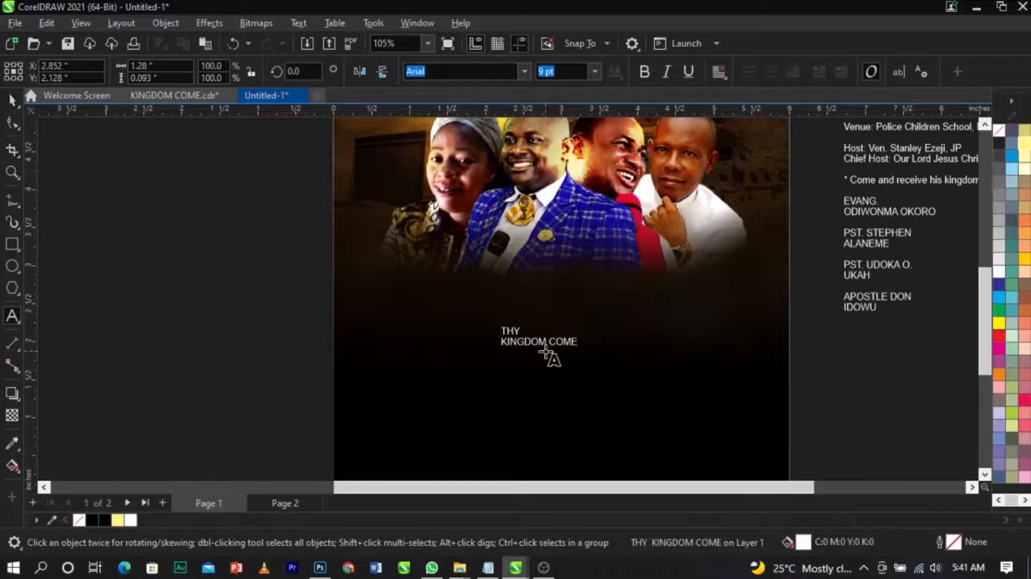
key(ctrl+space)
mouse_move(581, 352)
mouse_down()
mouse_move(678, 384)
mouse_move(585, 363)
mouse_up()
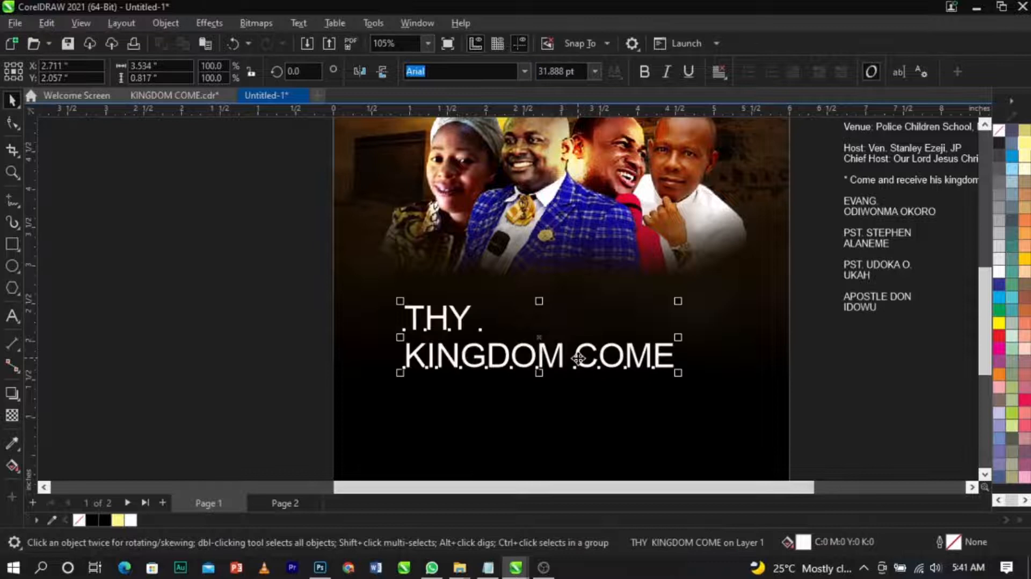
double_click(577, 358)
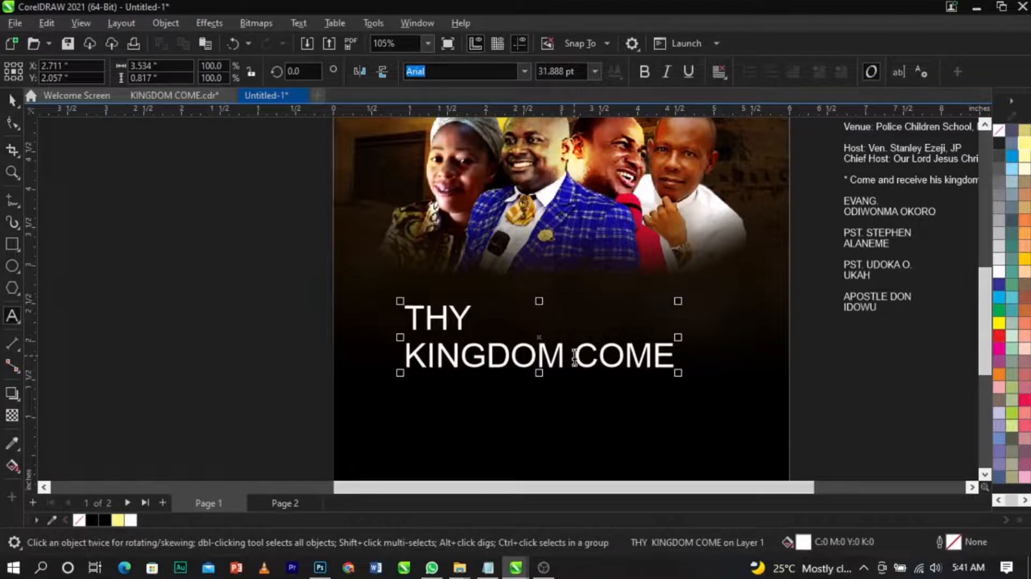
key(Return)
key(ctrl+space)
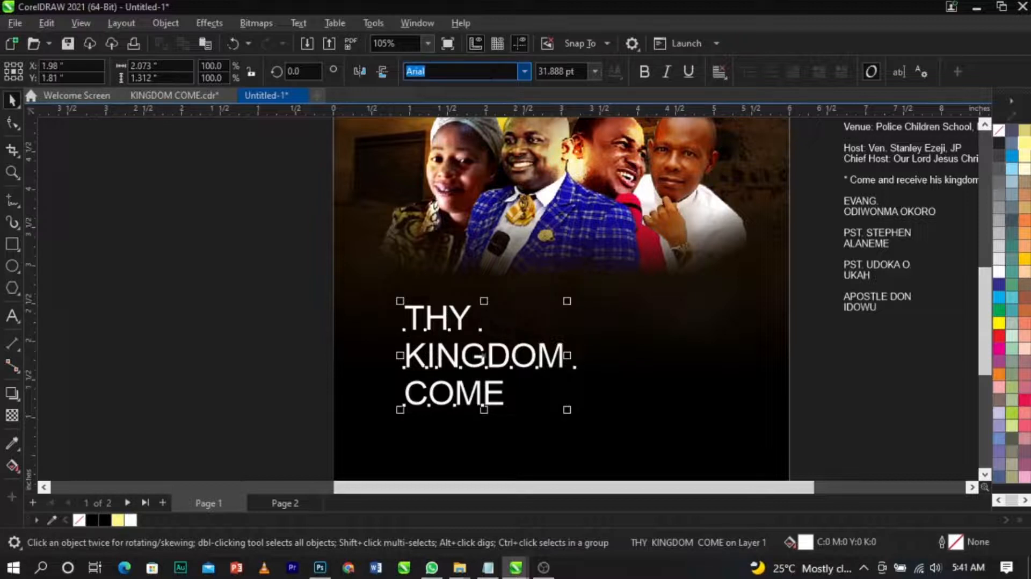
Step: Set the theme text's font to Grown Personal Use and move it toward the page center
text(grown)
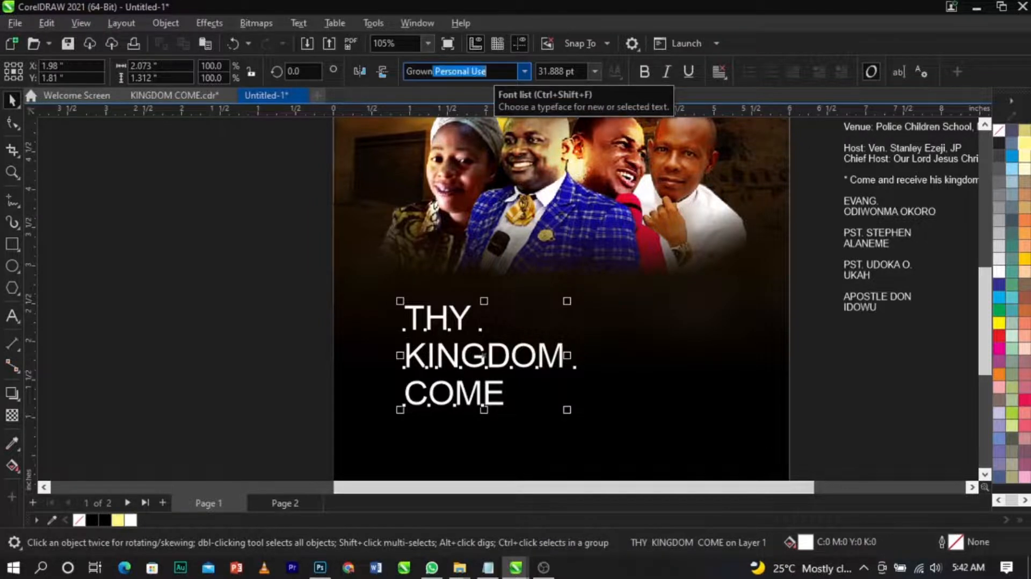
key(Return)
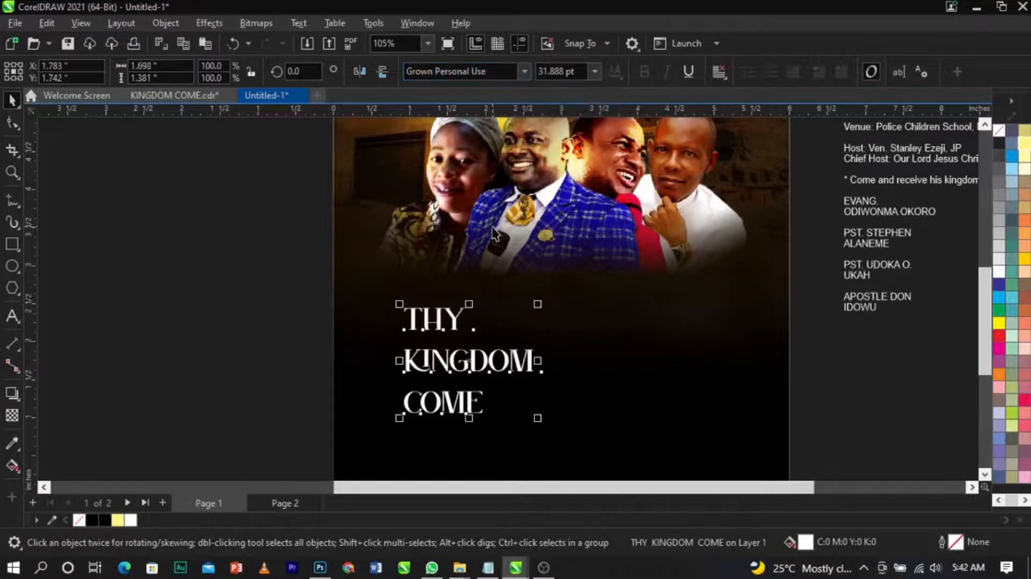
drag(532, 360, 605, 336)
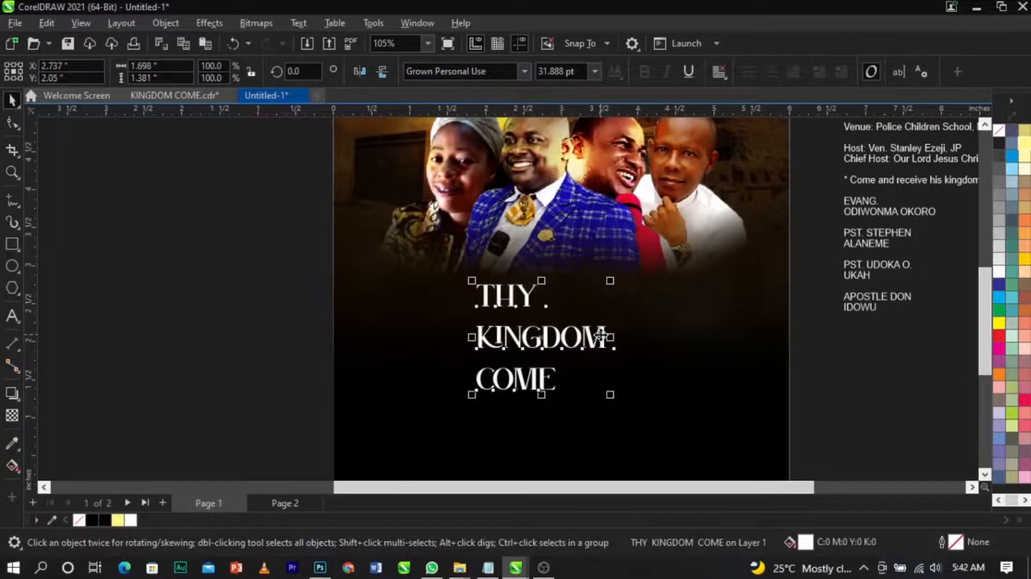
Step: Check the listed font names in the notes file and break the THY KINGDOM COME text into separate lines
scroll(589, 350, up, 2)
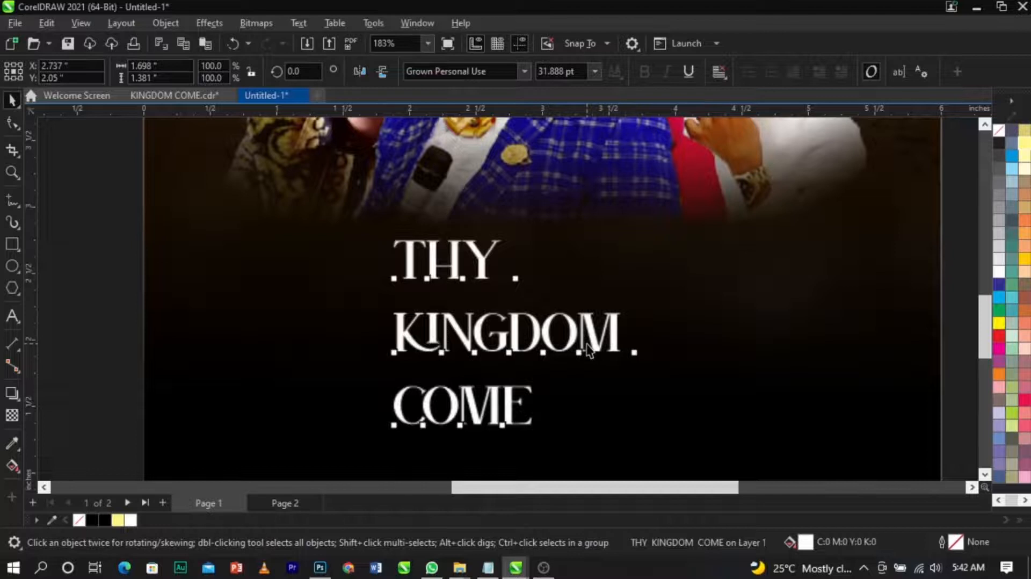
click(705, 358)
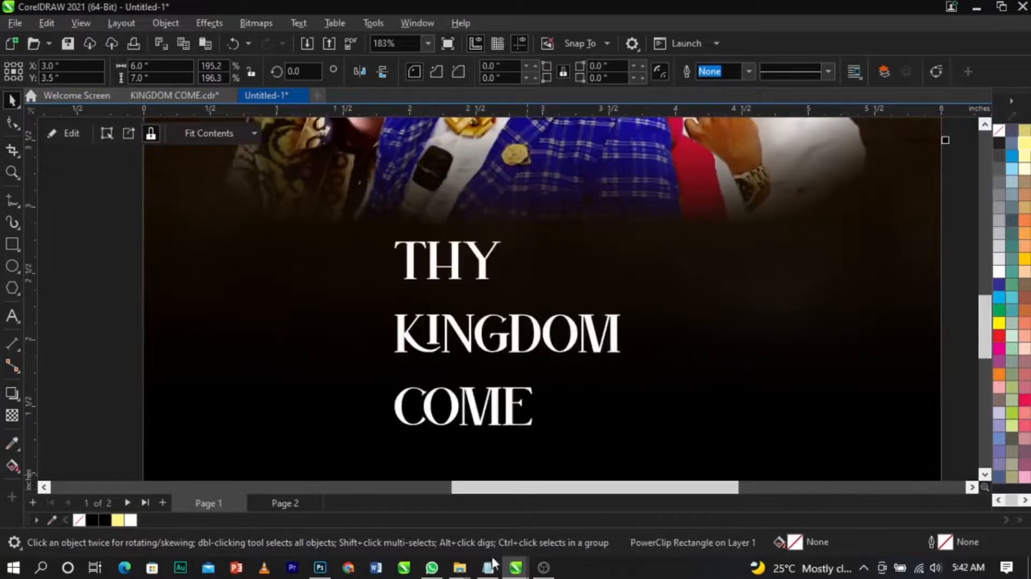
click(490, 567)
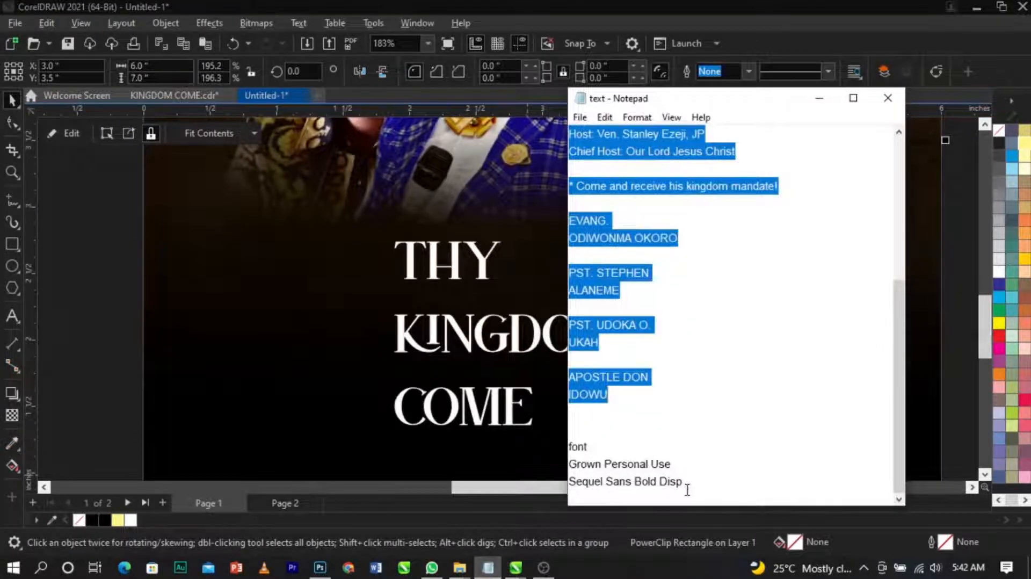
click(529, 455)
click(449, 355)
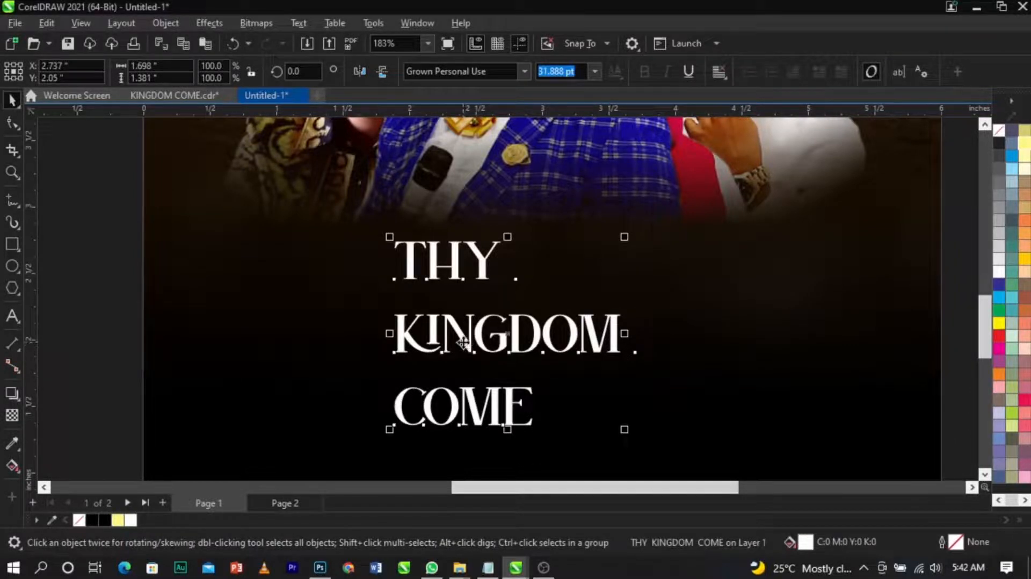
key(ctrl+k)
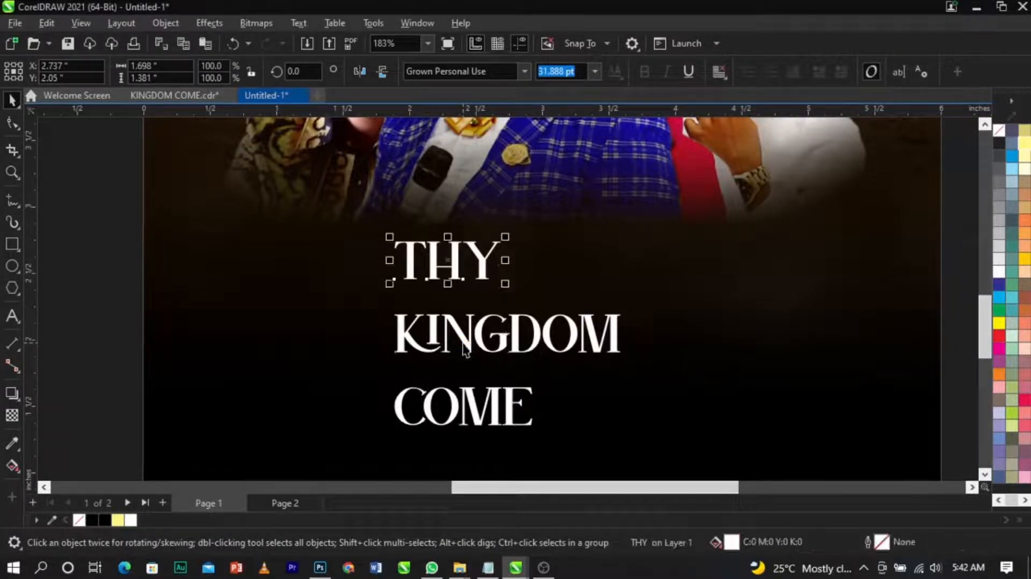
Step: Cut the K out of KINGDOM and paste it as a separate text object
click(473, 342)
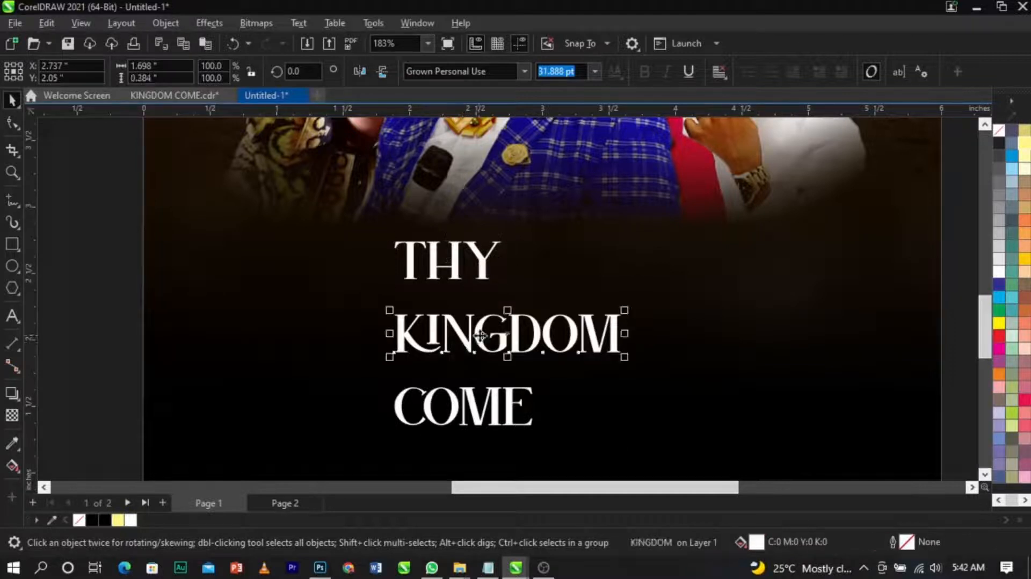
double_click(425, 339)
drag(422, 338, 388, 343)
key(ctrl+x)
click(714, 366)
key(ctrl+v)
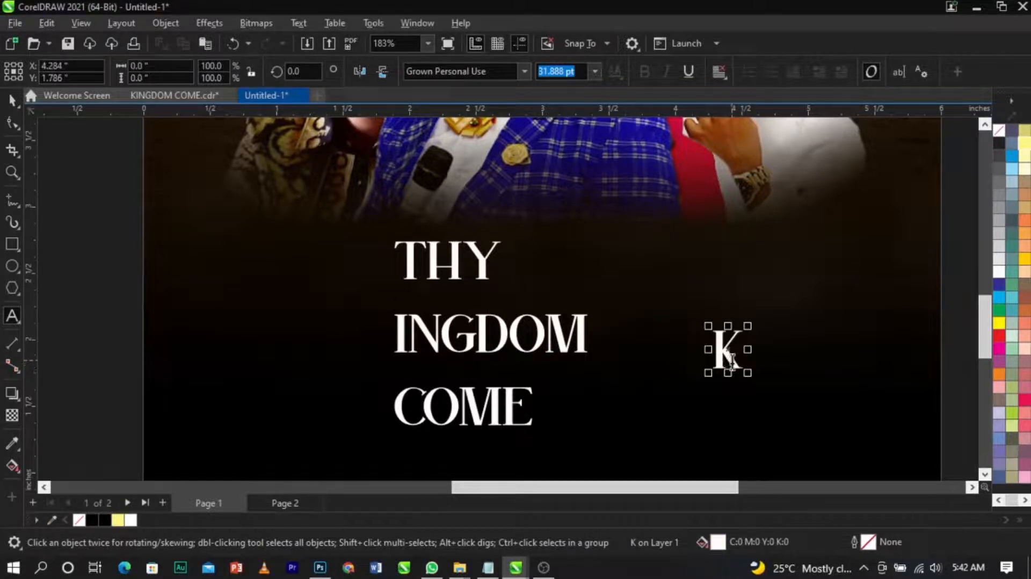
Step: Enlarge the separate K to about 150 pt and move it to the left of the three lines
double_click(732, 359)
key(shift+F3)
click(469, 252)
click(489, 329)
key(ctrl+space)
drag(744, 326, 833, 257)
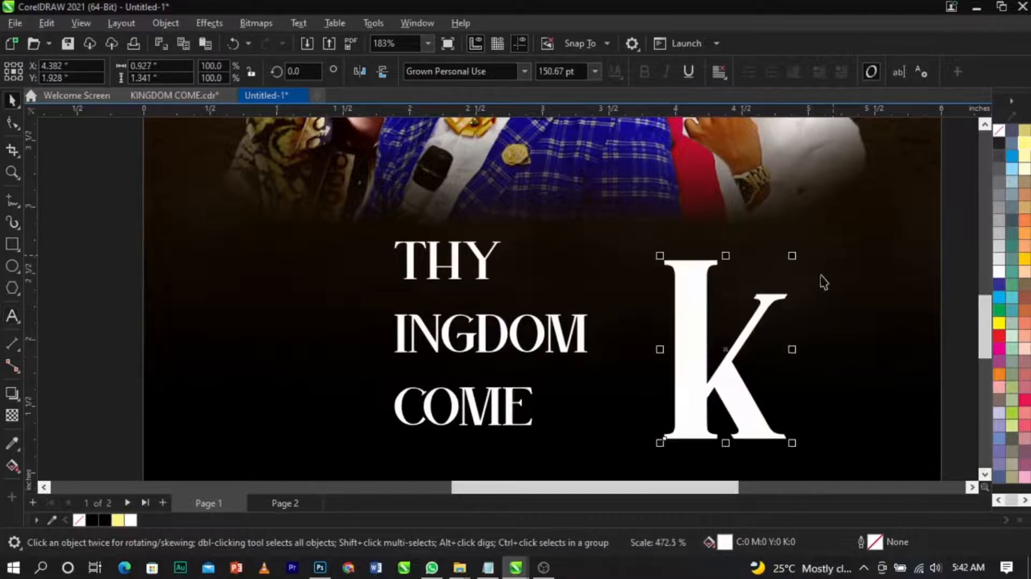
drag(755, 314, 360, 303)
scroll(703, 299, down, 1)
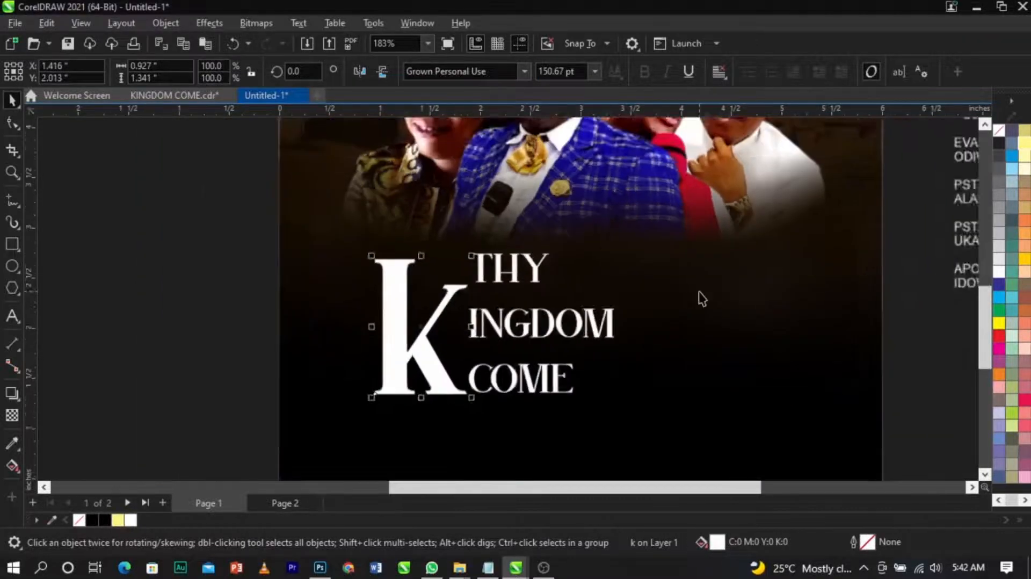
Step: Set the large K's font to Albright free
scroll(703, 298, down, 1)
key(z)
drag(378, 202, 784, 385)
click(457, 315)
click(485, 71)
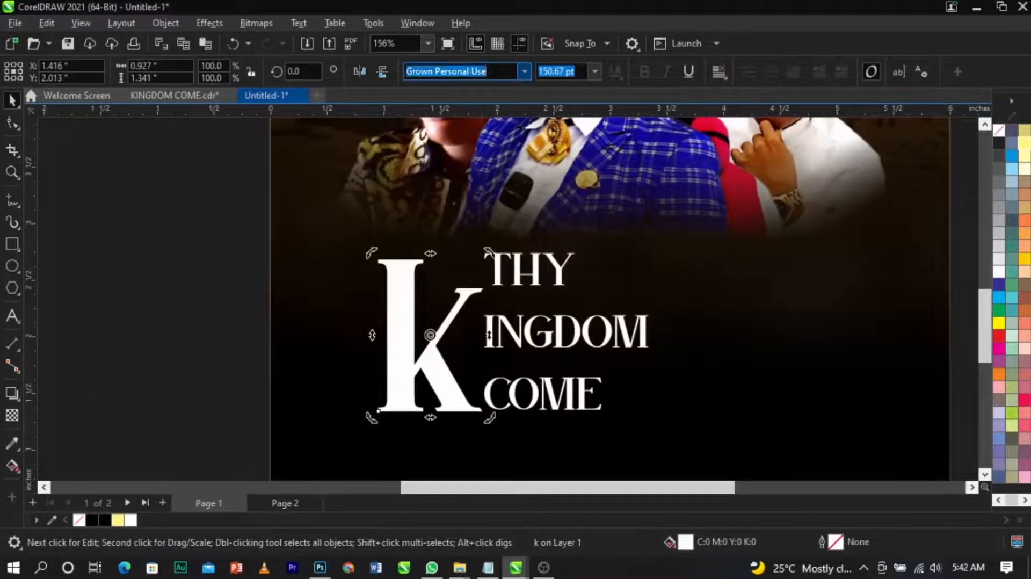
text(a)
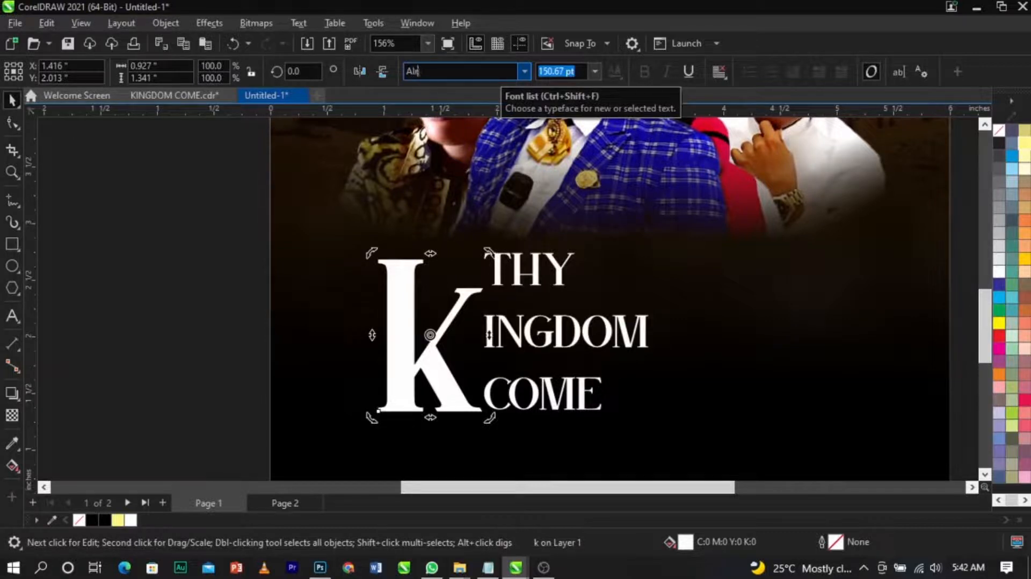
key(Return)
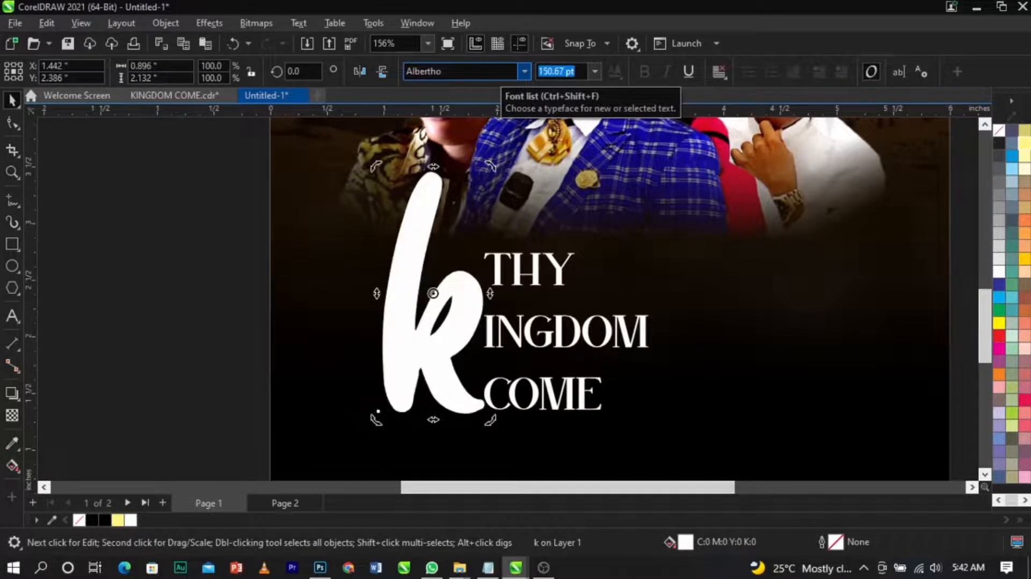
click(520, 72)
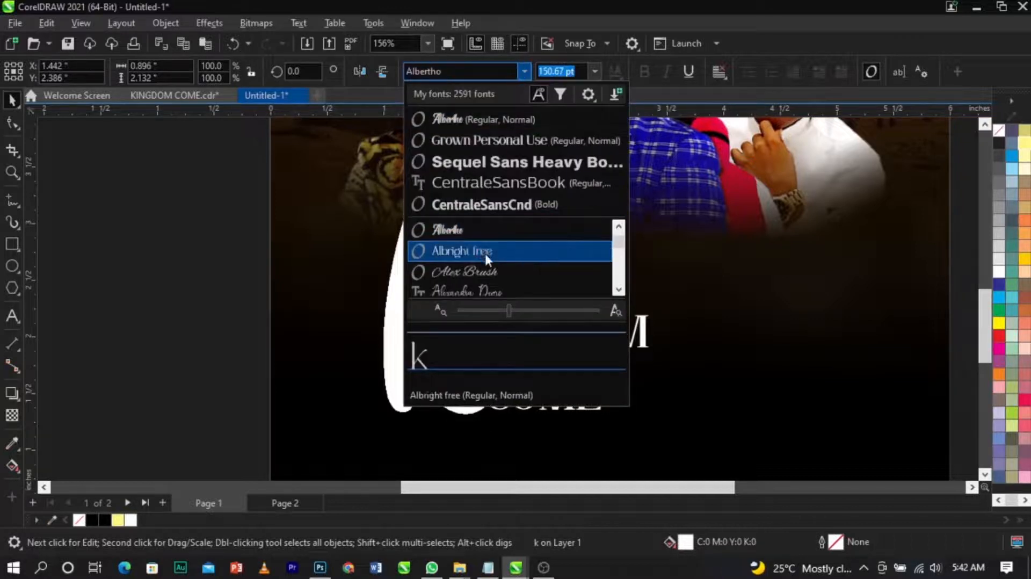
click(492, 253)
scroll(640, 250, down, 1)
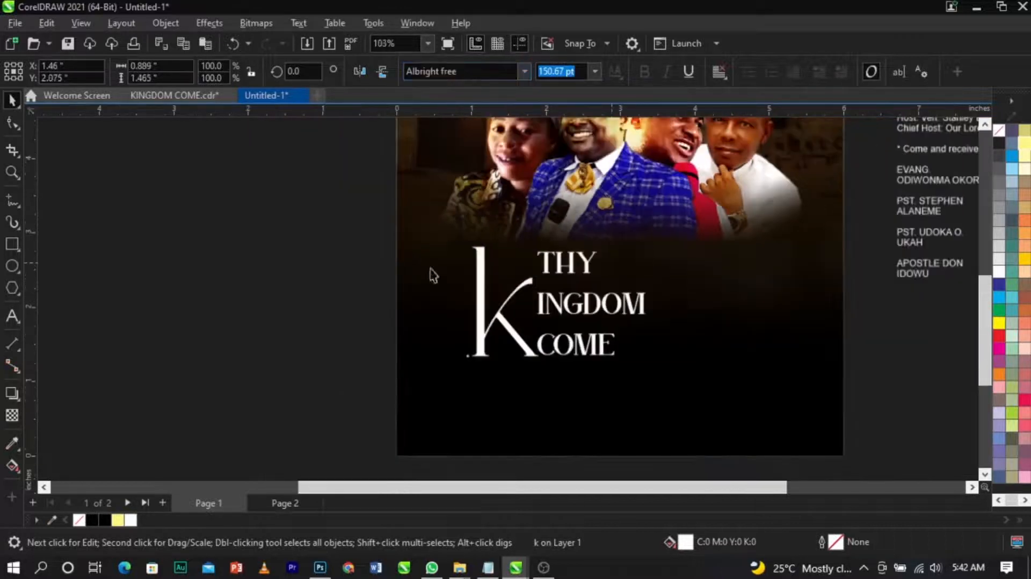
Step: Move THY up above the large K
click(336, 264)
key(z)
drag(340, 162, 854, 376)
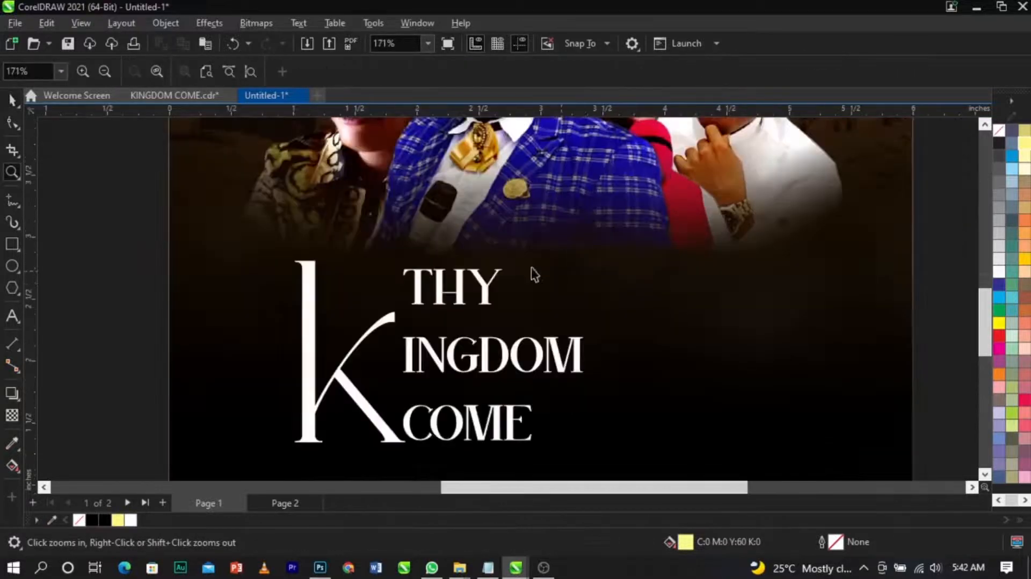
key(space)
click(487, 294)
drag(487, 294, 563, 226)
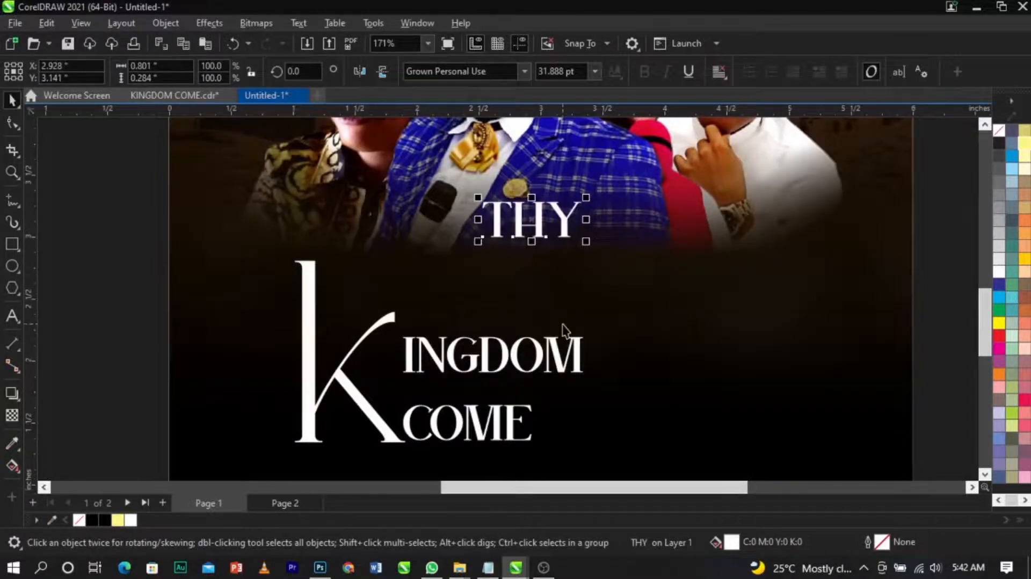
Step: Shrink the K to about 110 pt and reposition it below THY
drag(561, 359, 689, 382)
drag(382, 328, 458, 305)
drag(486, 430, 475, 424)
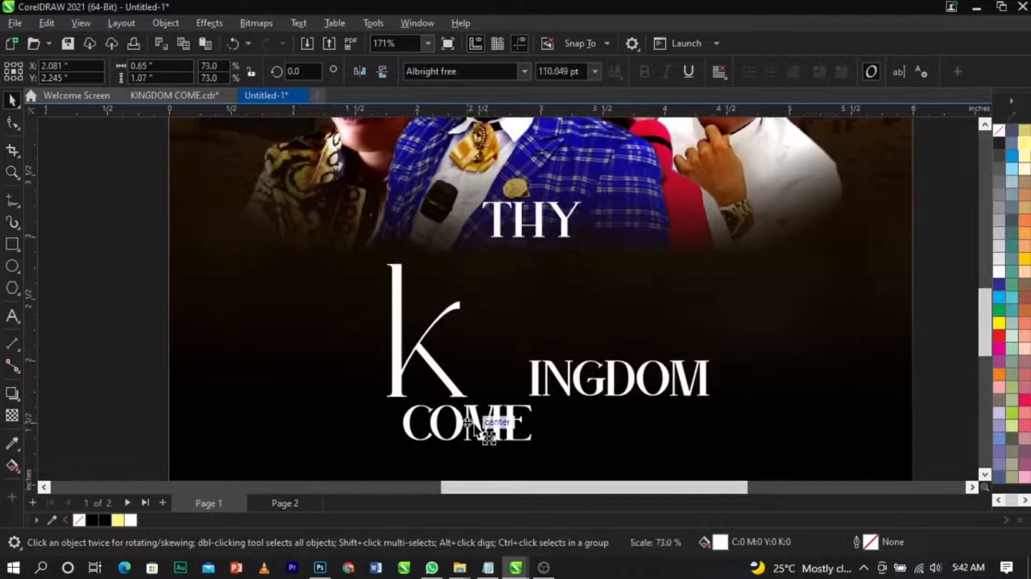
drag(451, 372, 461, 352)
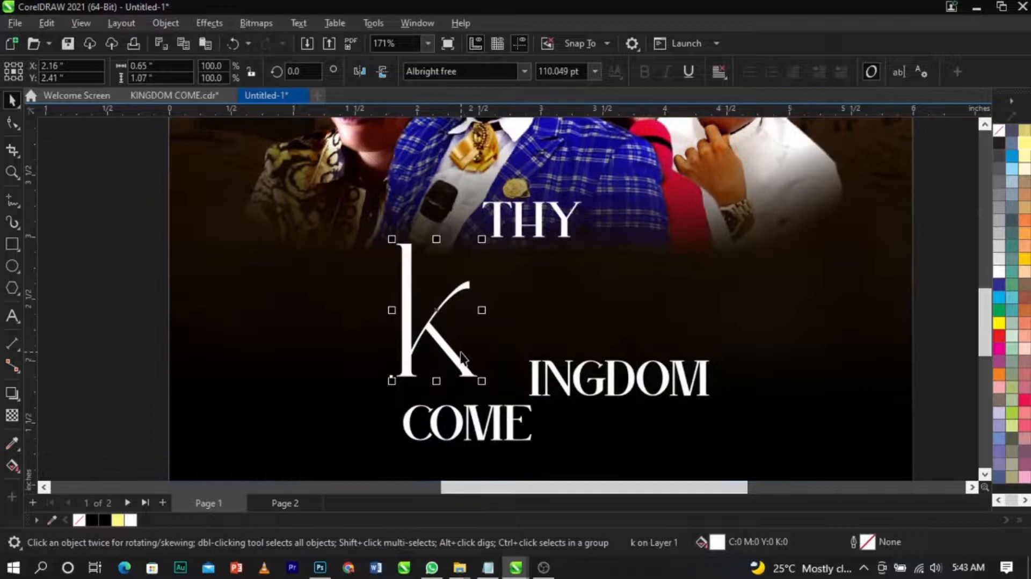
click(607, 395)
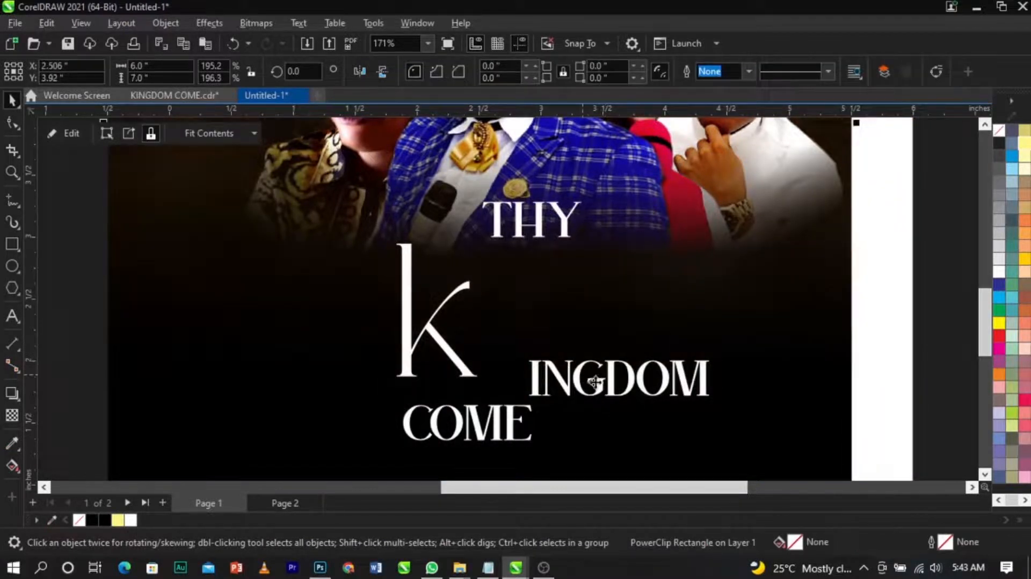
Step: Place INGDOM beside the K and COME beneath it, enlarging COME to about 47 pt
drag(603, 395, 541, 324)
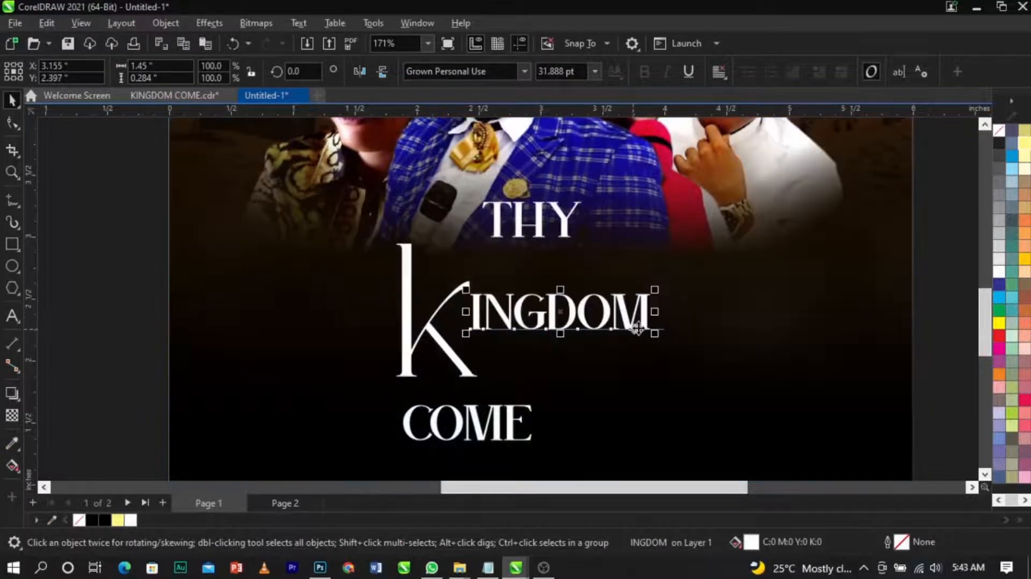
drag(654, 334, 722, 364)
drag(508, 409, 593, 353)
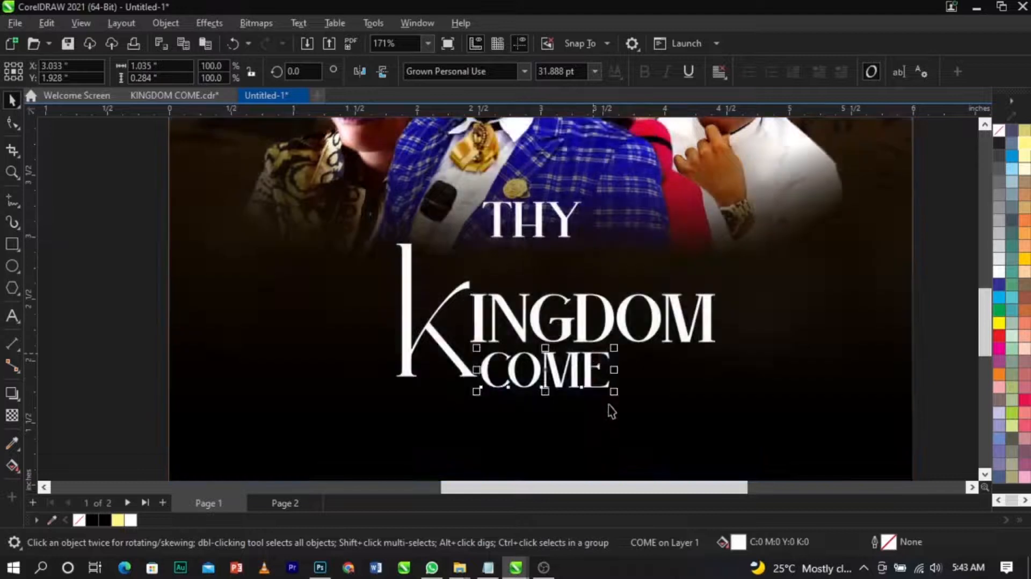
drag(619, 395, 684, 428)
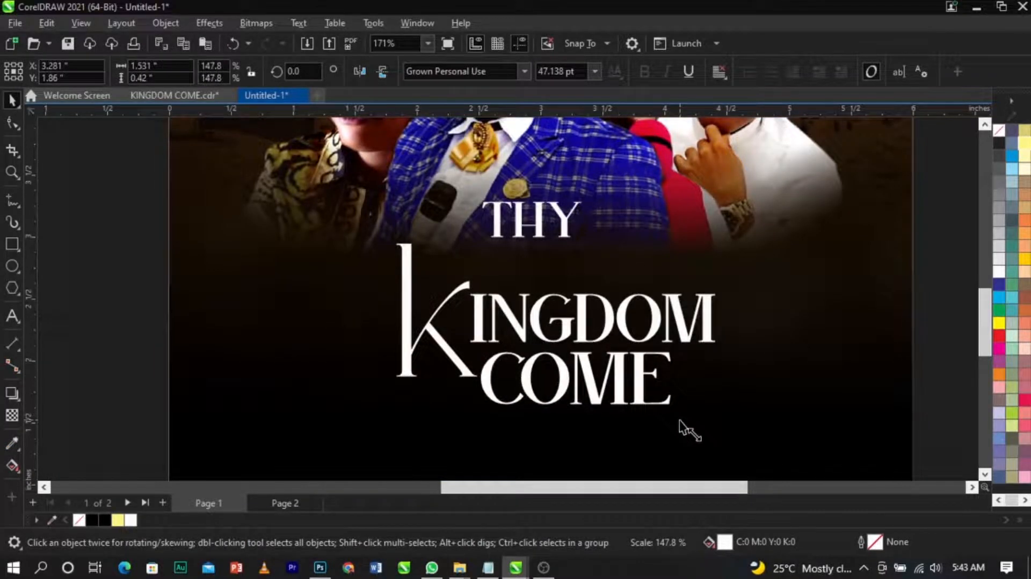
Step: Nudge the K and COME text into alignment with INGDOM
click(453, 372)
drag(395, 380, 367, 421)
scroll(405, 361, up, 1)
drag(423, 357, 429, 352)
drag(508, 372, 508, 375)
scroll(508, 375, down, 4)
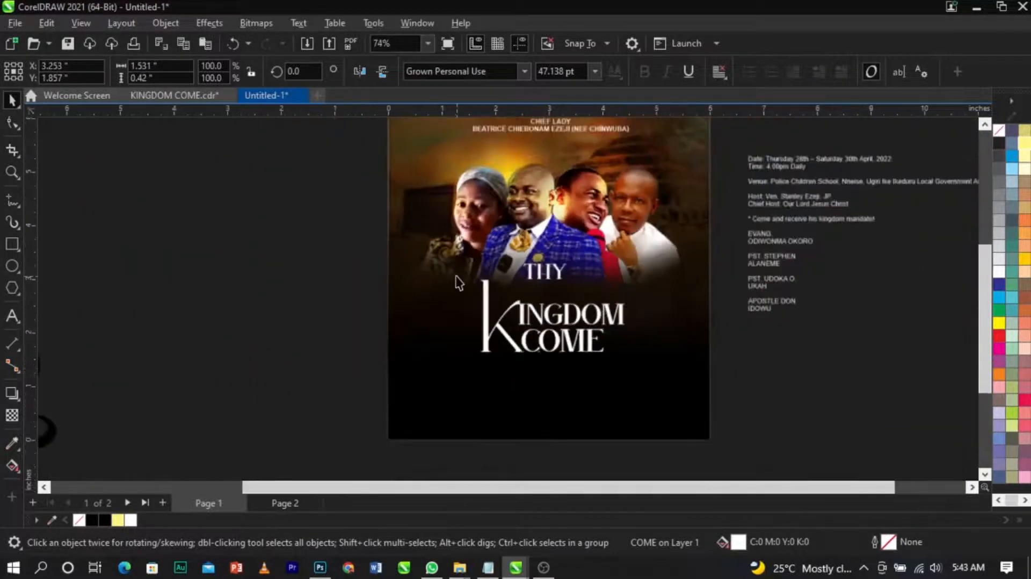
Step: Select the K, INGDOM and COME text and group them together
drag(456, 268, 636, 391)
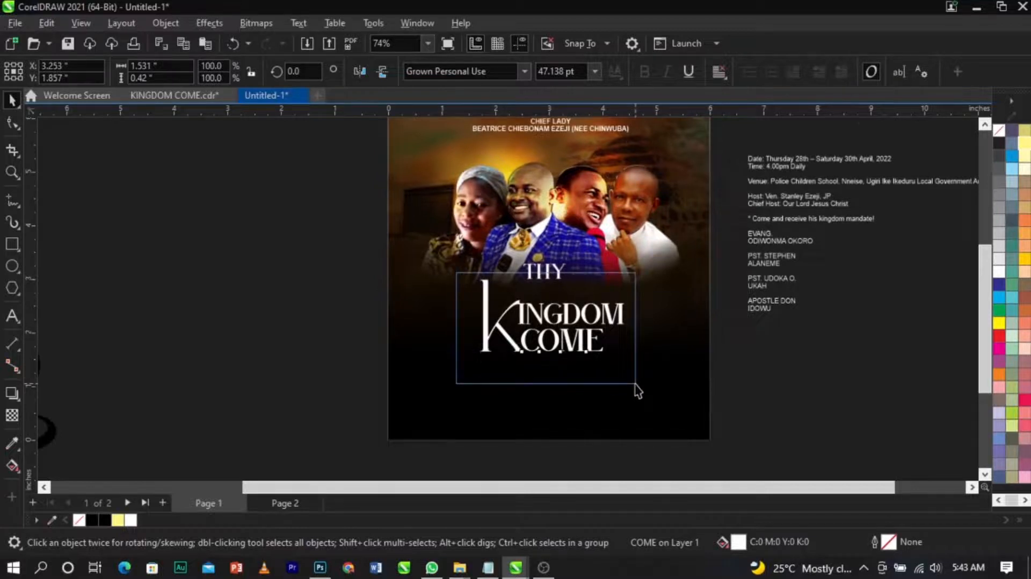
scroll(616, 362, up, 2)
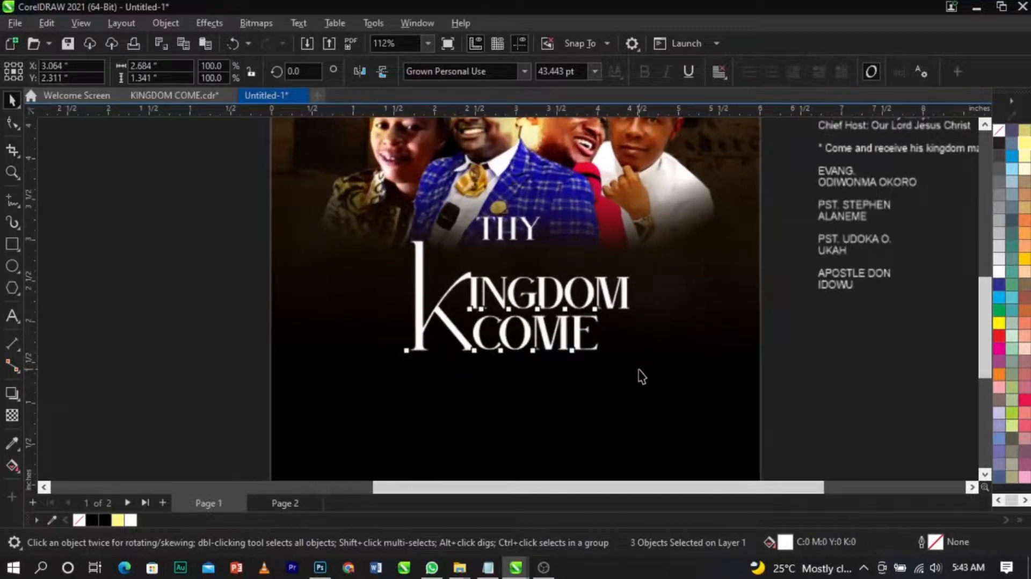
scroll(604, 344, down, 3)
scroll(623, 357, up, 3)
drag(636, 361, 628, 356)
key(ctrl+g)
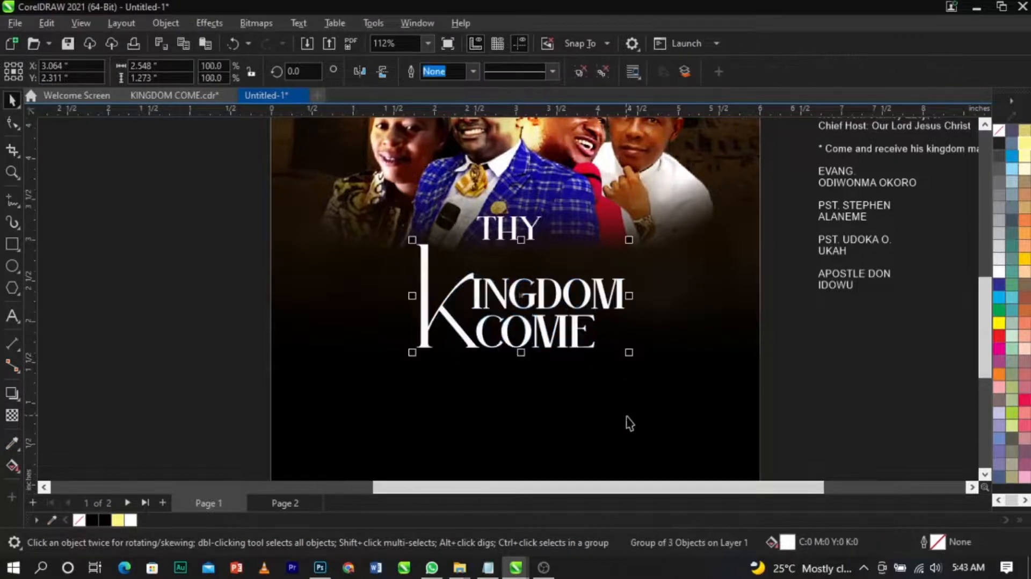
Step: Center the grouped heading horizontally on the page
click(744, 390)
click(817, 397)
click(591, 315)
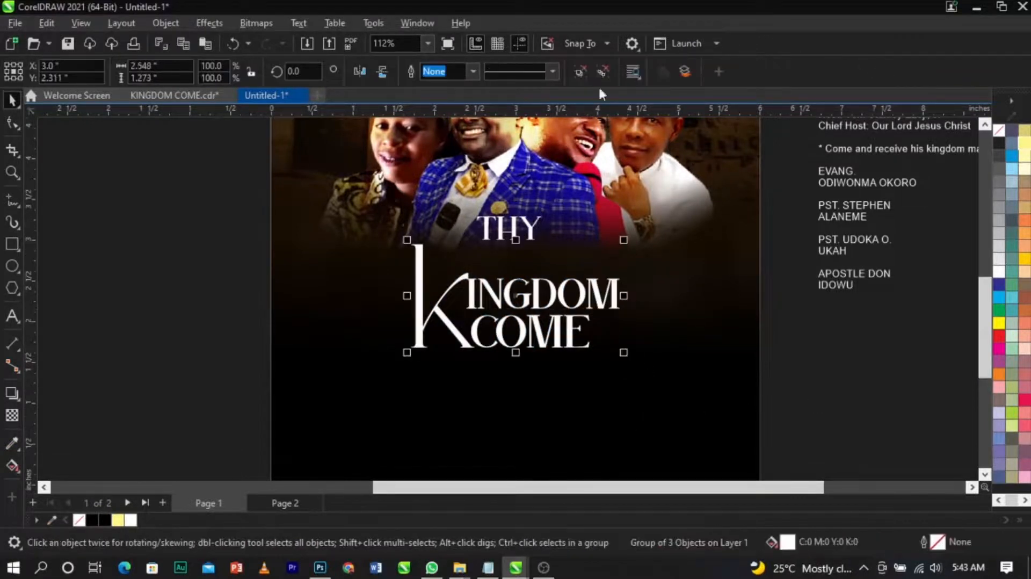
click(583, 72)
Step: Move the crown image from the pasteboard to just left of the flyer page
click(755, 281)
scroll(753, 290, down, 2)
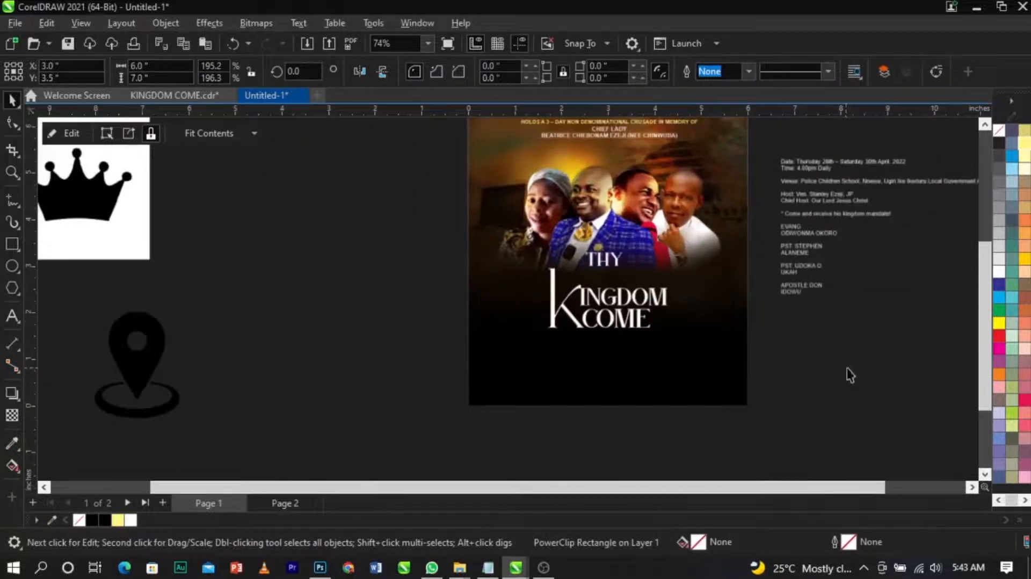
click(849, 375)
drag(122, 207, 483, 278)
scroll(483, 279, up, 2)
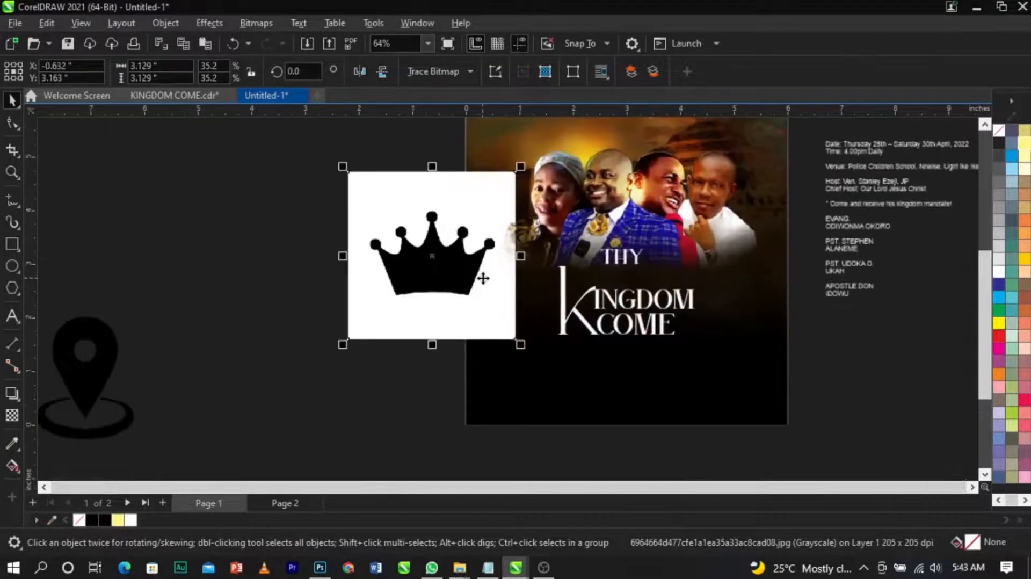
scroll(484, 279, up, 2)
drag(386, 234, 281, 275)
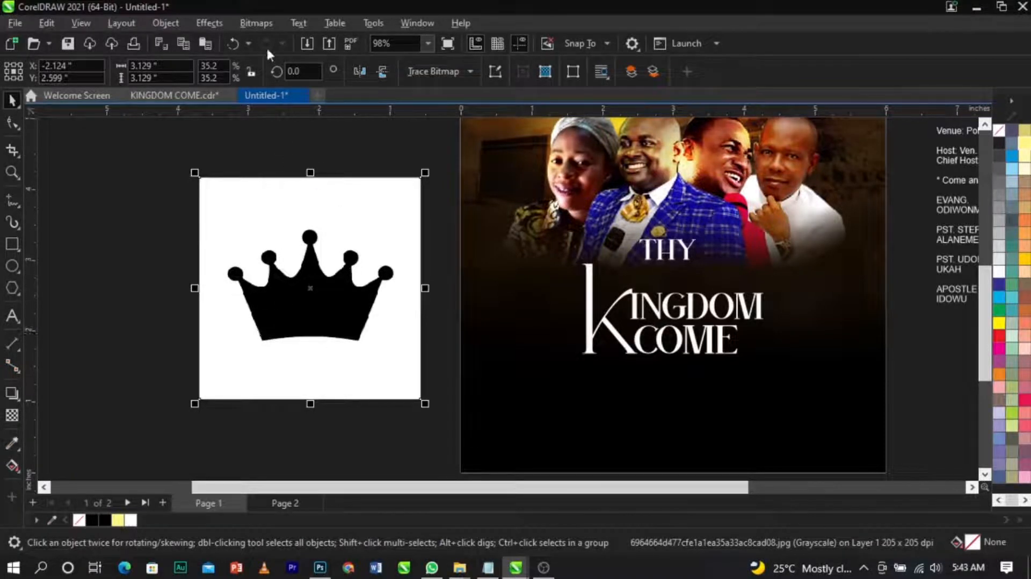
Step: Convert the crown bitmap to 1-bit using the Line Art method
click(264, 25)
mouse_move(284, 152)
click(454, 156)
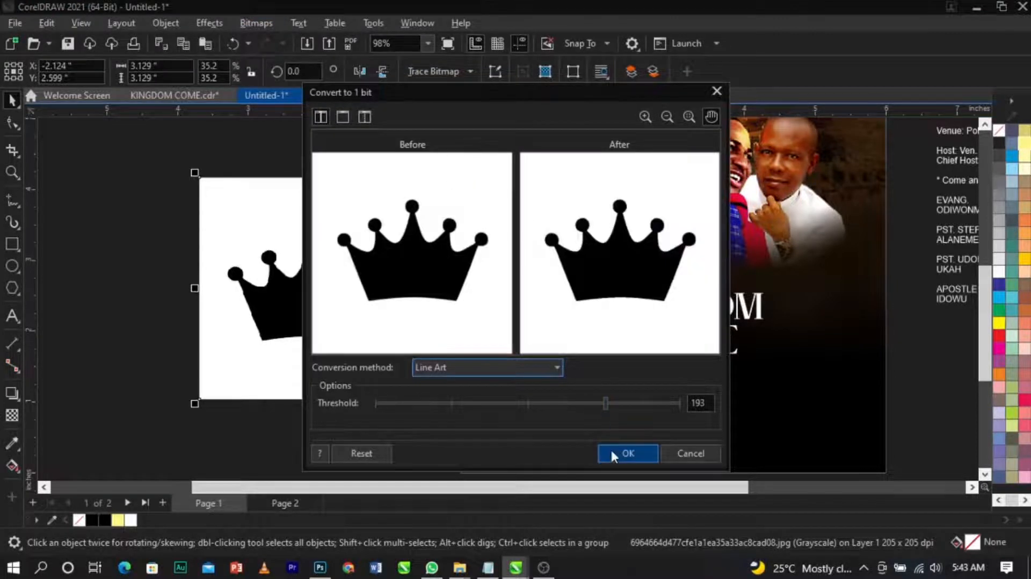
click(615, 455)
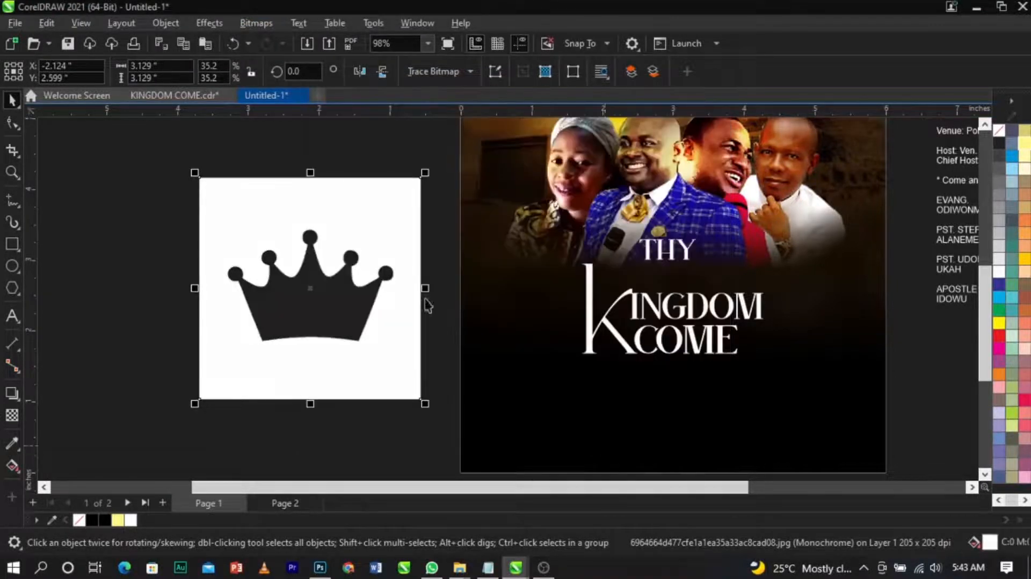
Step: Trace the crown bitmap with Outline Trace using the Line Art preset and delete the original bitmap
click(428, 71)
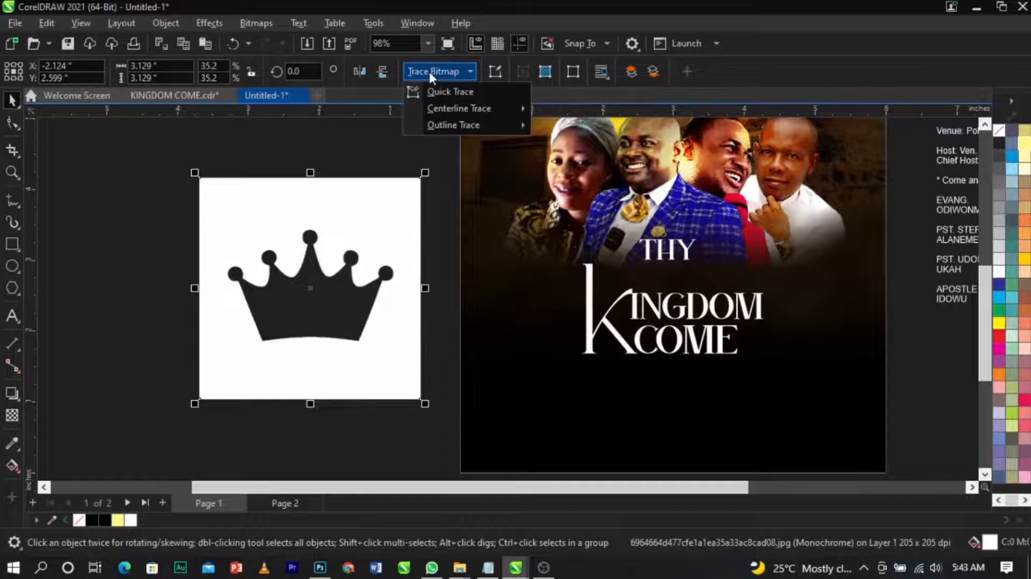
mouse_move(449, 126)
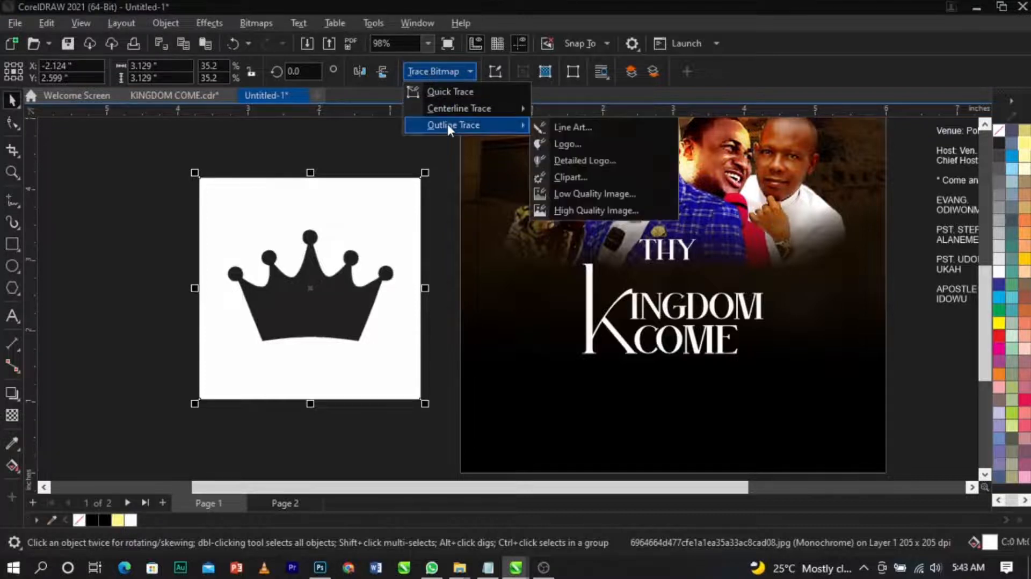
click(561, 128)
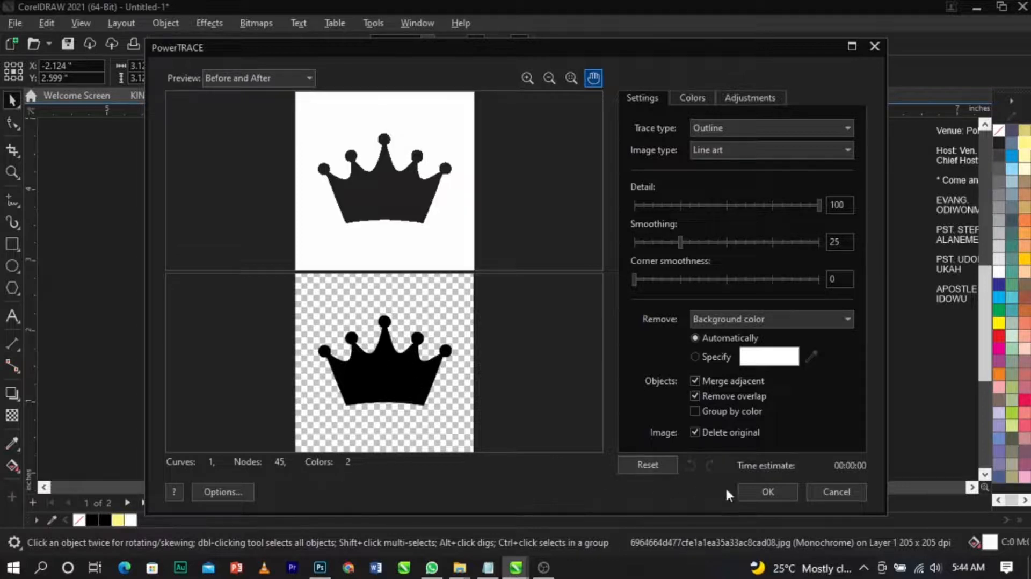
click(761, 489)
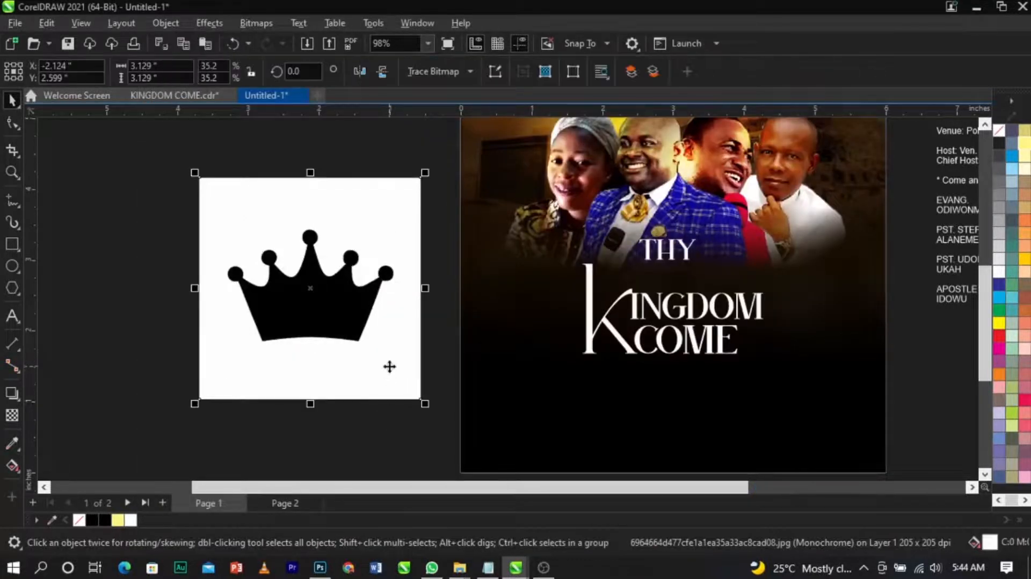
key(Delete)
click(348, 320)
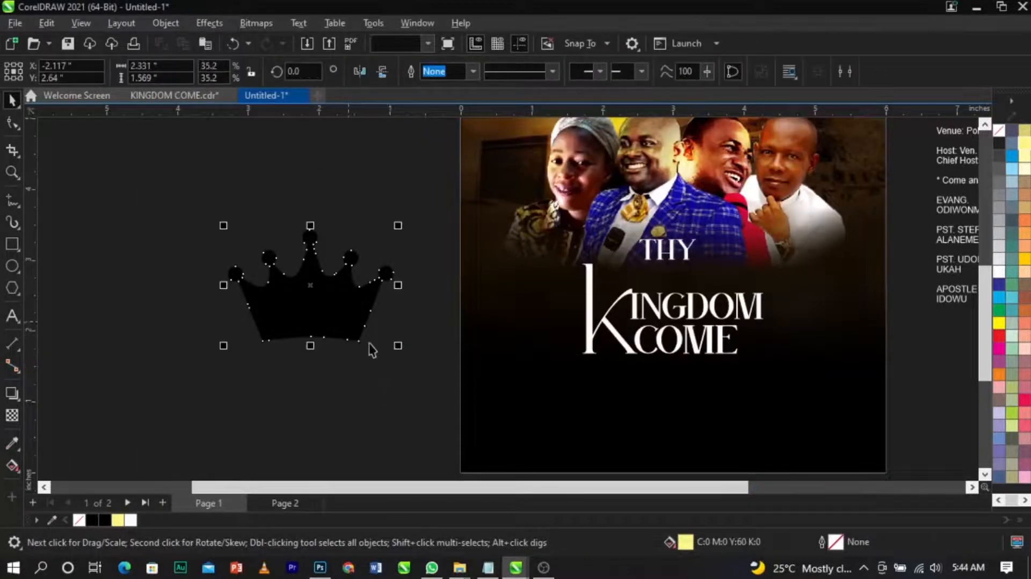
Step: Shrink the traced crown to about 1 inch wide, place it above KINGDOM on the page and fill it white
drag(398, 348, 302, 317)
drag(268, 271, 645, 288)
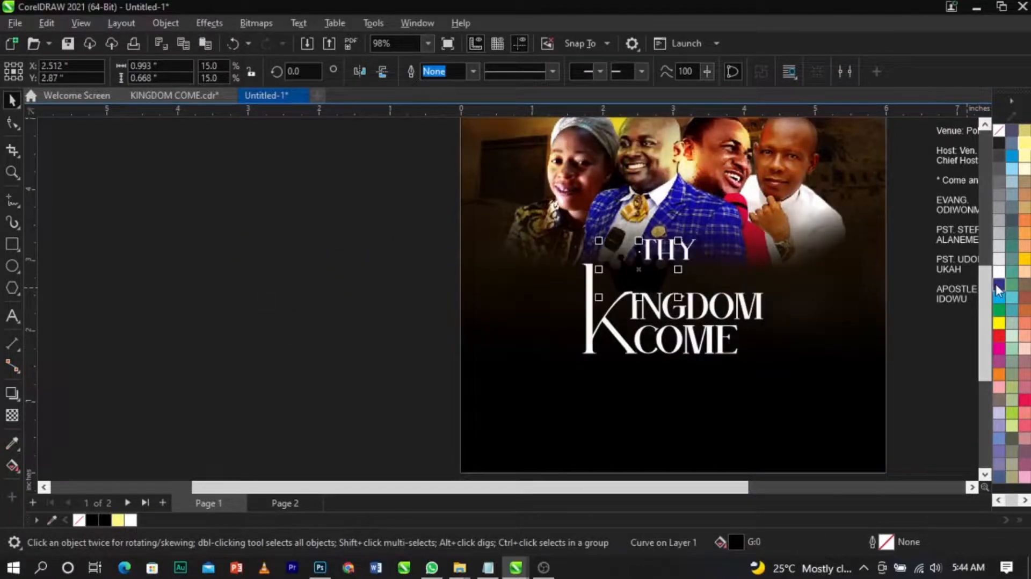
click(1000, 278)
scroll(670, 281, up, 4)
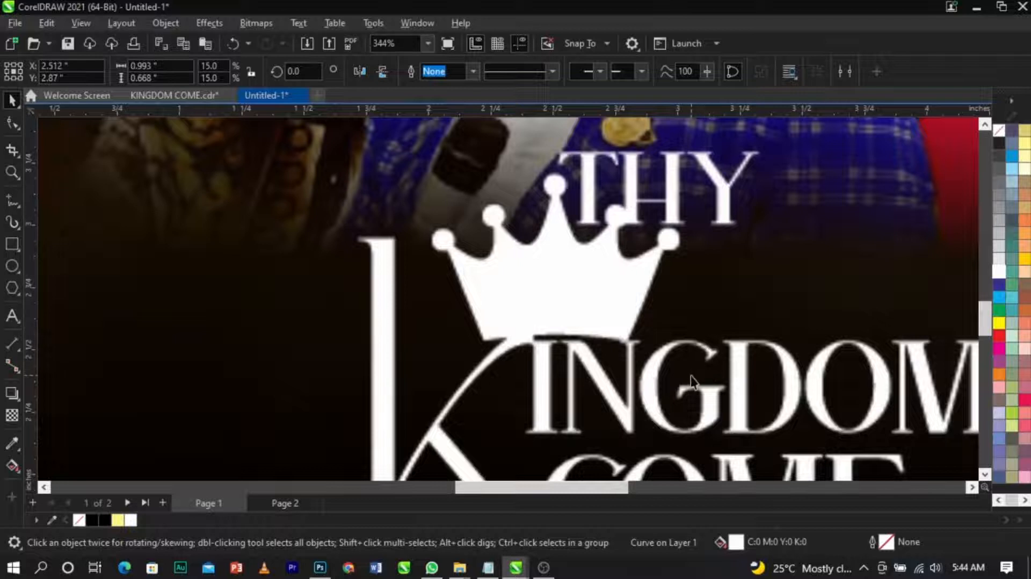
scroll(686, 383, down, 2)
scroll(632, 262, up, 2)
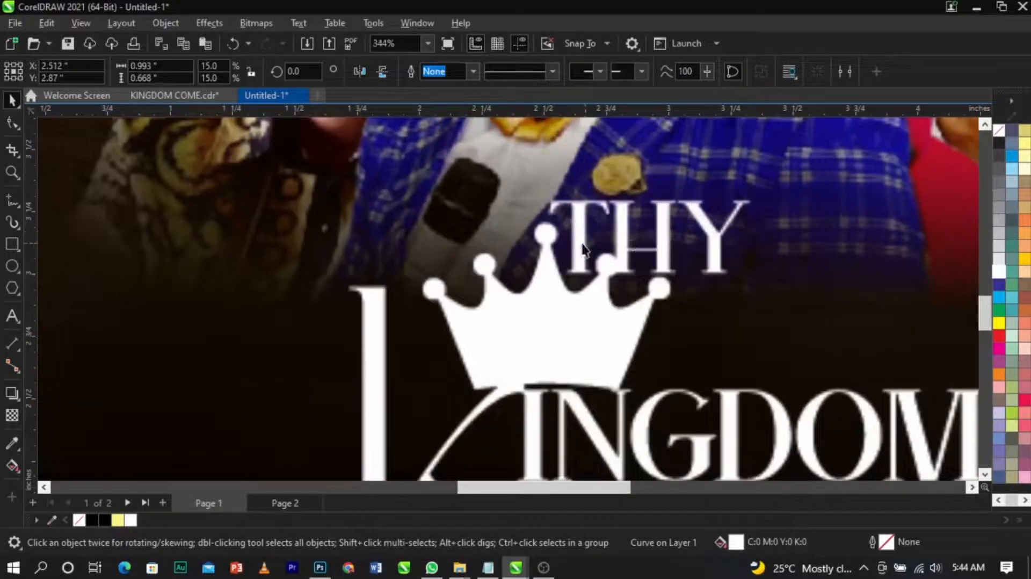
scroll(584, 249, down, 2)
Step: Move the crown up so it sits over the THY text
key(z)
drag(403, 172, 752, 357)
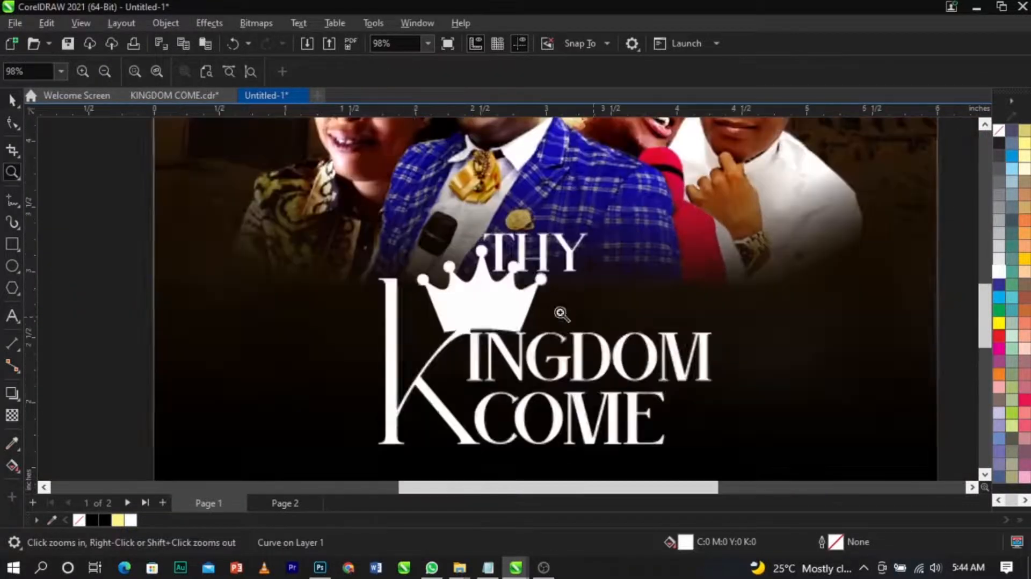
key(space)
key(F10)
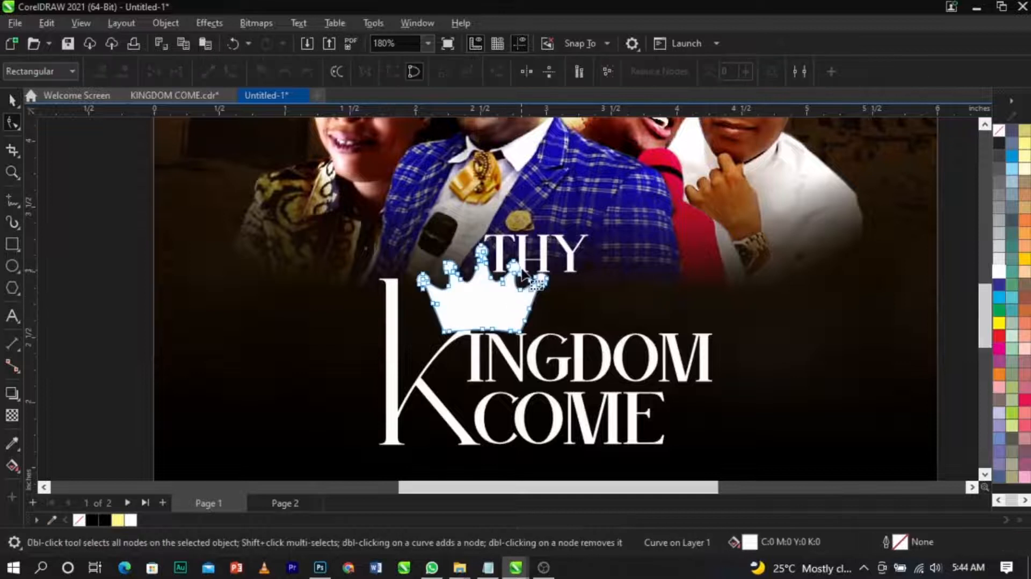
key(space)
drag(483, 303, 506, 253)
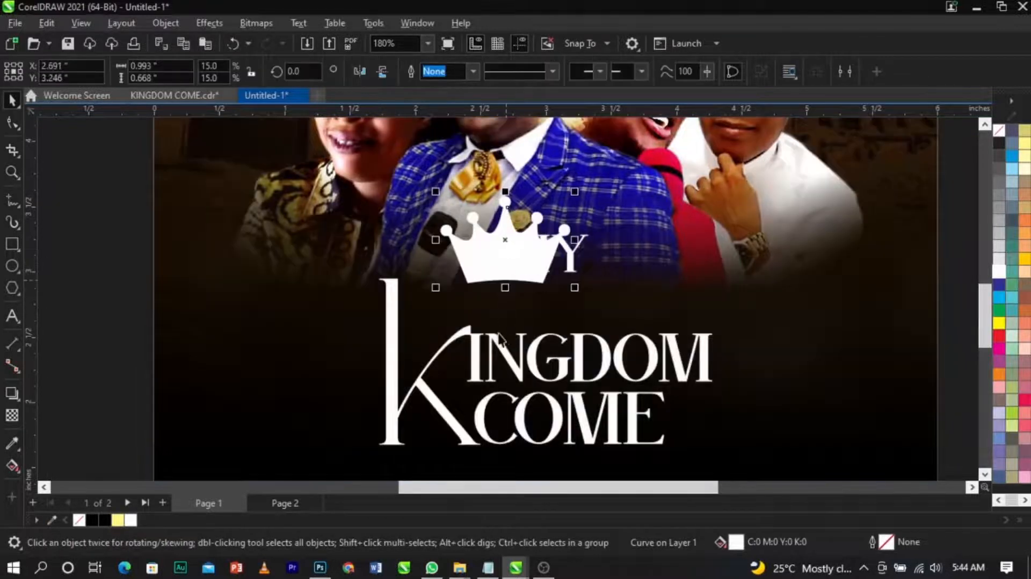
Step: Convert the INGDOM text to curves and stretch the I's nodes upward toward the crown
click(523, 348)
scroll(521, 344, up, 2)
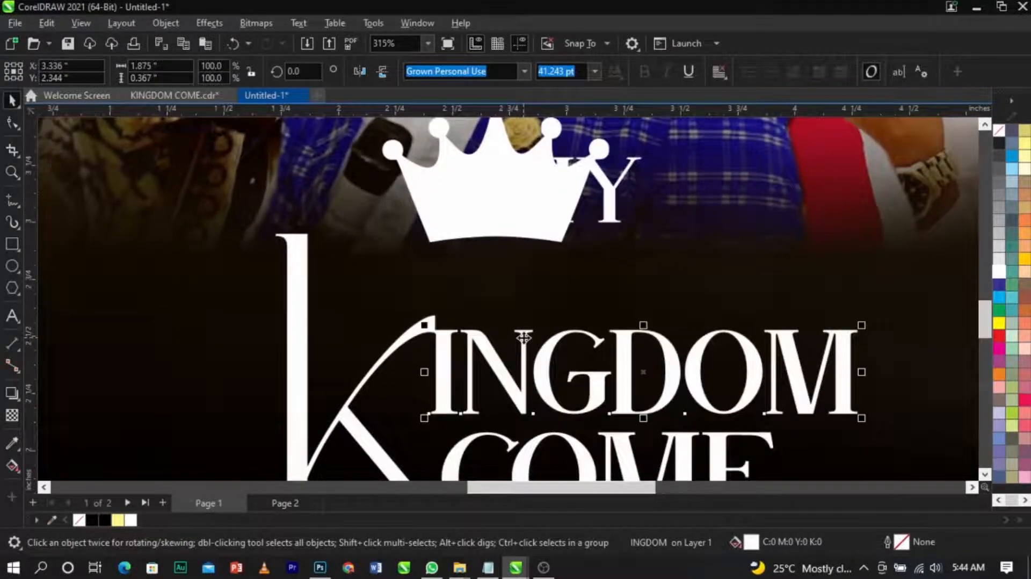
right_click(523, 337)
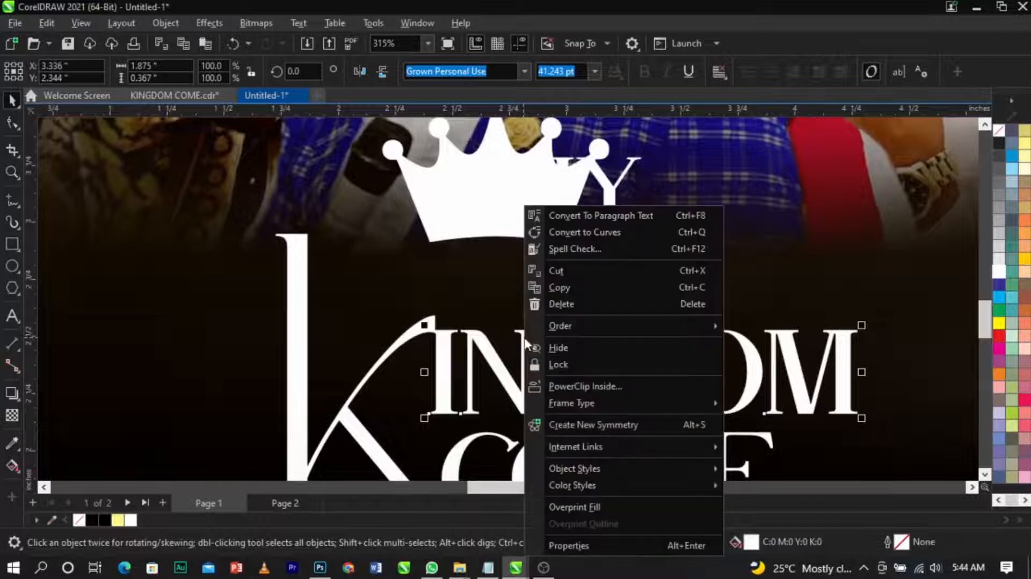
click(602, 231)
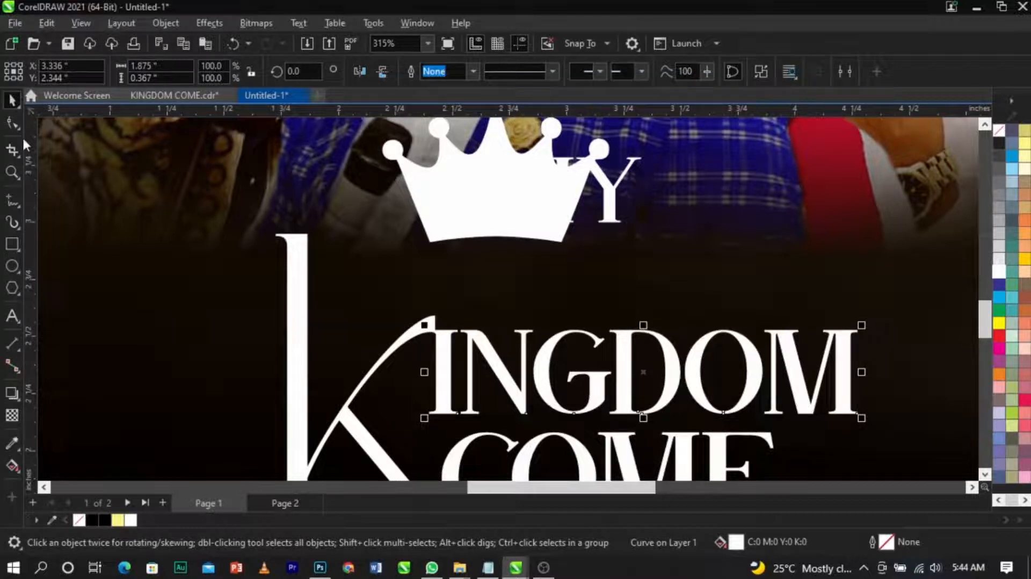
click(9, 128)
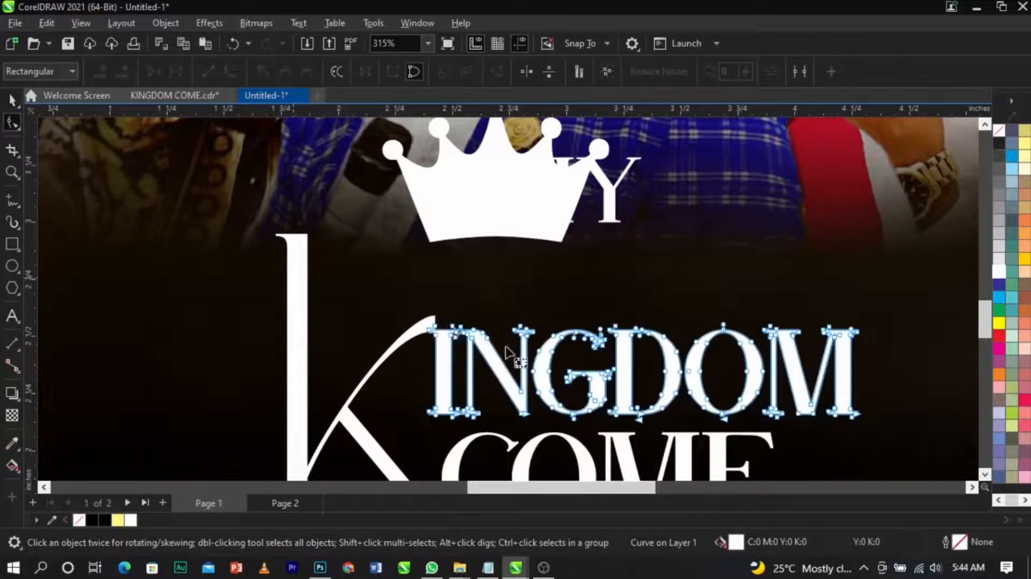
drag(528, 335, 544, 259)
key(ctrl+z)
mouse_move(497, 285)
mouse_down()
mouse_move(545, 351)
mouse_move(544, 227)
mouse_move(544, 270)
mouse_up()
scroll(525, 336, up, 2)
scroll(545, 325, down, 1)
Step: Scale the crown down to about 0.64 inch wide and set it on top of the I's stem
key(space)
drag(568, 170, 628, 262)
drag(714, 288, 649, 239)
drag(580, 211, 569, 236)
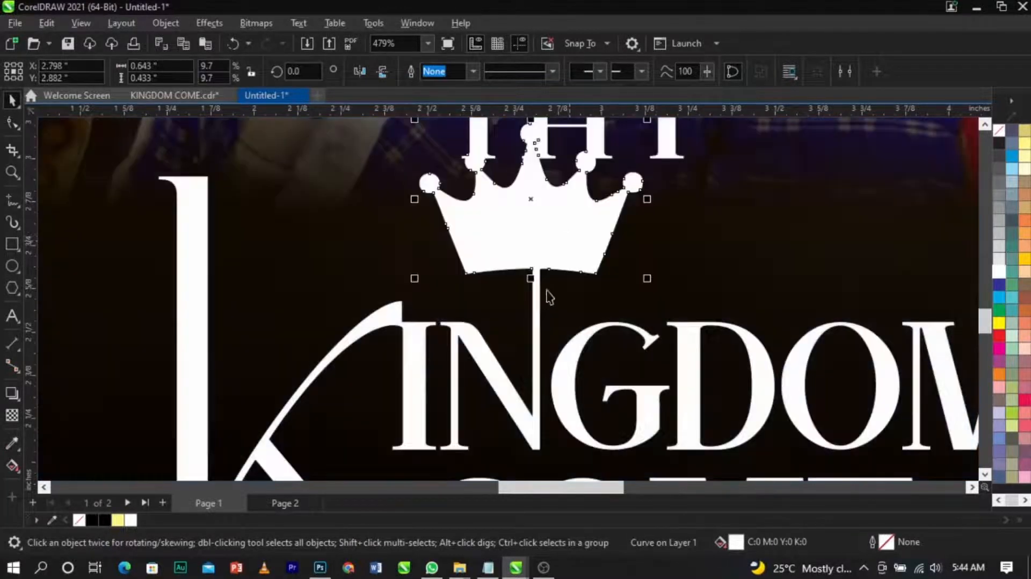
Step: Fill the THY text black and move it inside the crown
scroll(561, 290, down, 1)
click(622, 225)
click(616, 222)
drag(640, 236, 603, 245)
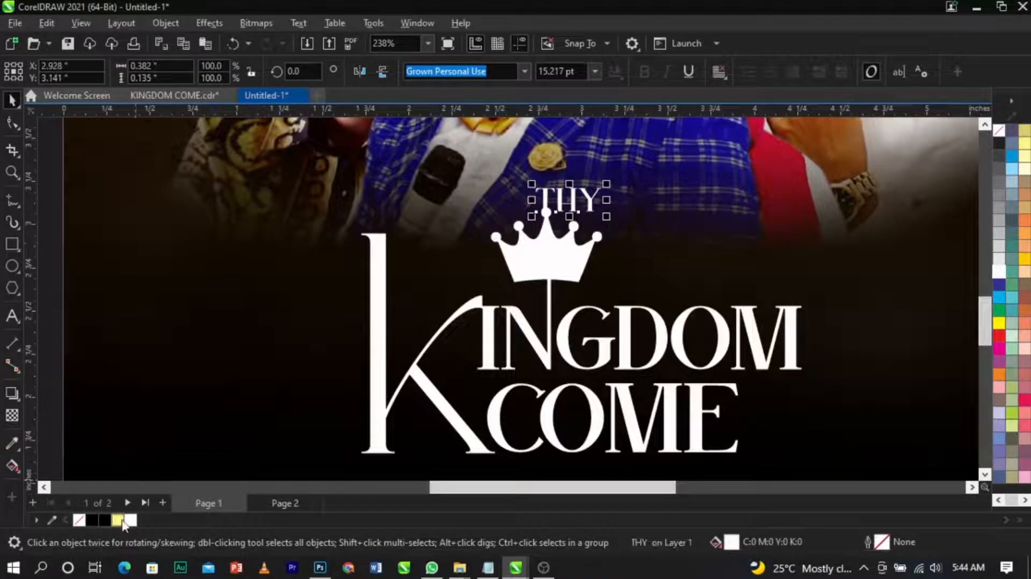
click(106, 524)
drag(570, 200, 548, 262)
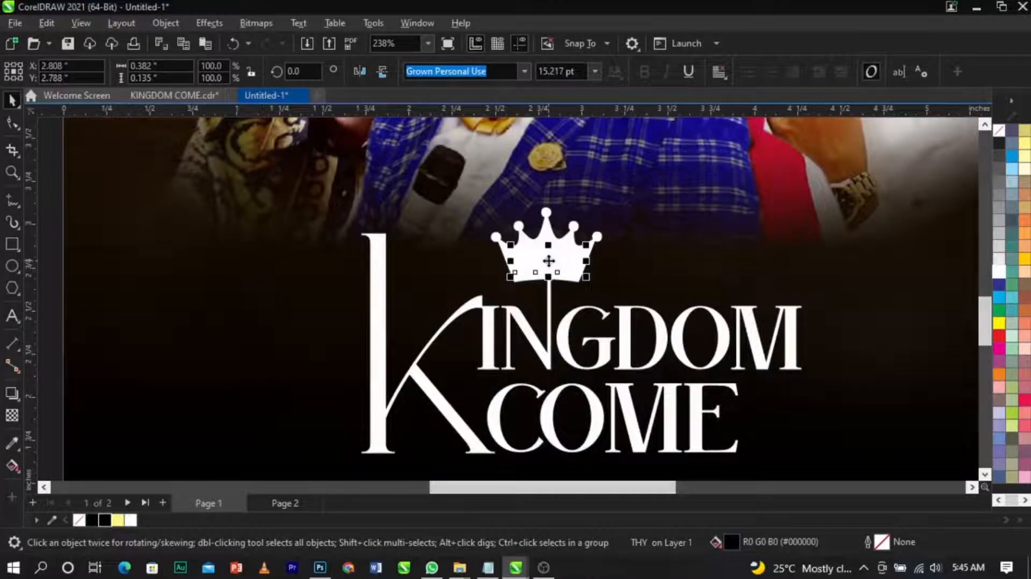
Step: Fine-tune THY's size and placement within the crown
scroll(548, 261, up, 5)
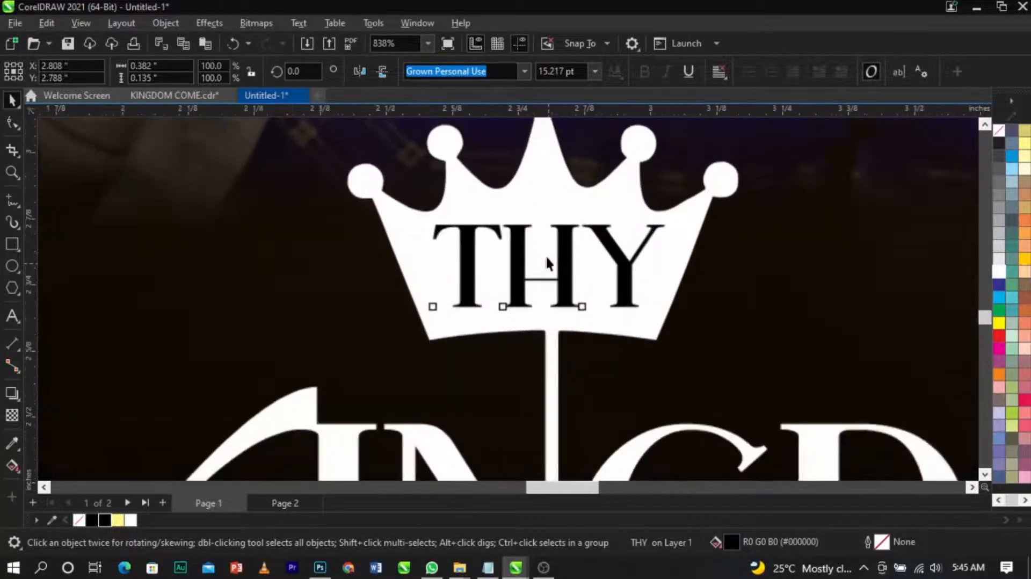
drag(669, 311, 610, 268)
shift+click(658, 281)
key(c)
key(ctrl+z)
click(782, 268)
scroll(426, 216, down, 8)
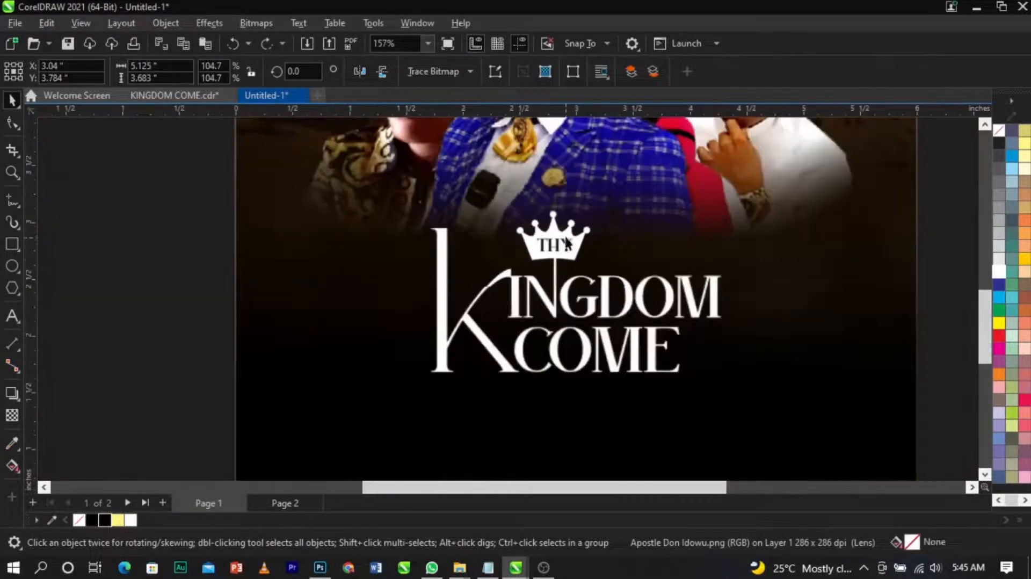
Step: Select the heading, THY and crown objects and ungroup them into separate objects
drag(426, 215, 698, 356)
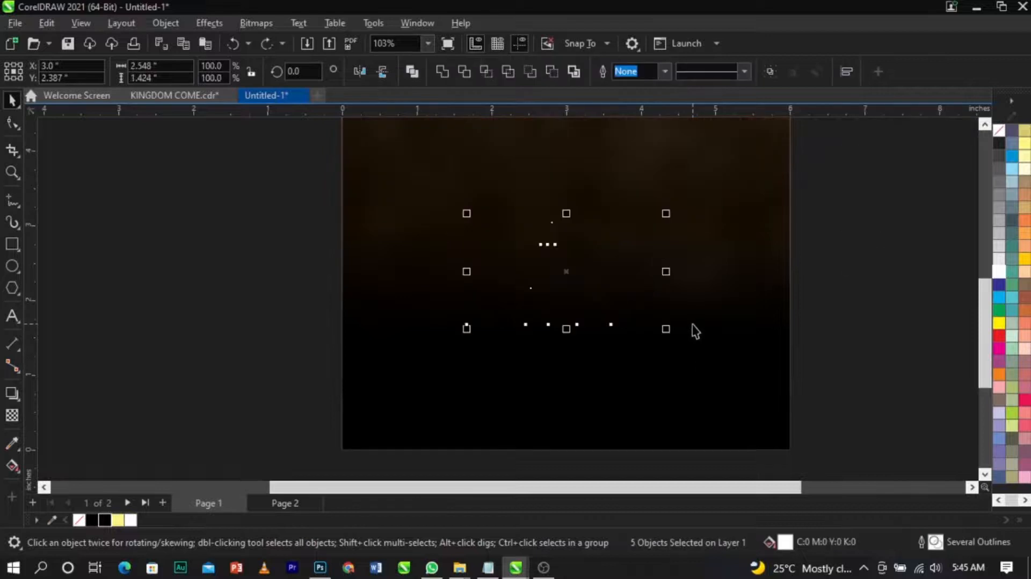
scroll(635, 295, down, 2)
scroll(635, 295, up, 2)
key(ctrl+g)
shift+click(719, 348)
click(834, 353)
click(638, 232)
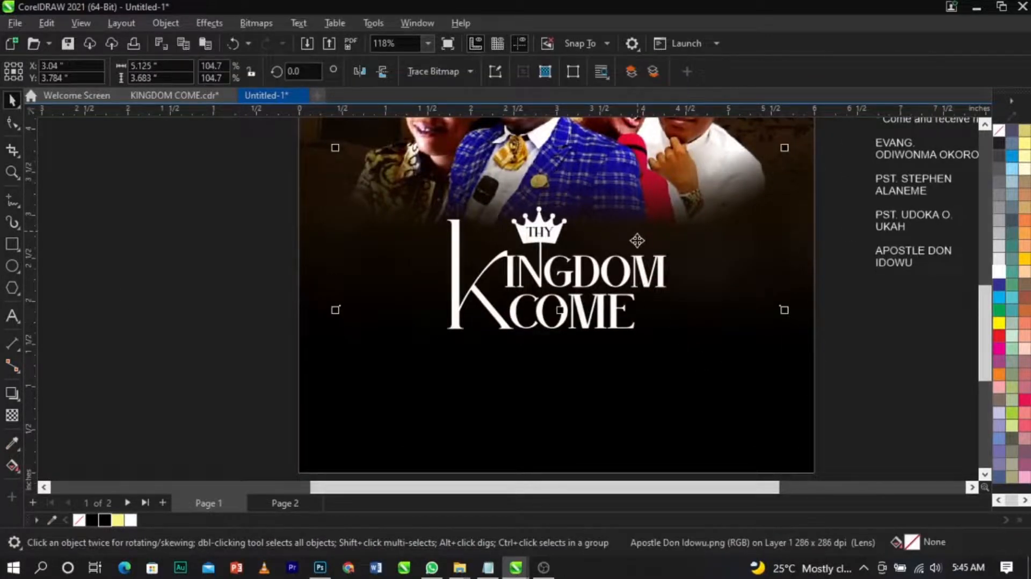
click(642, 284)
click(588, 70)
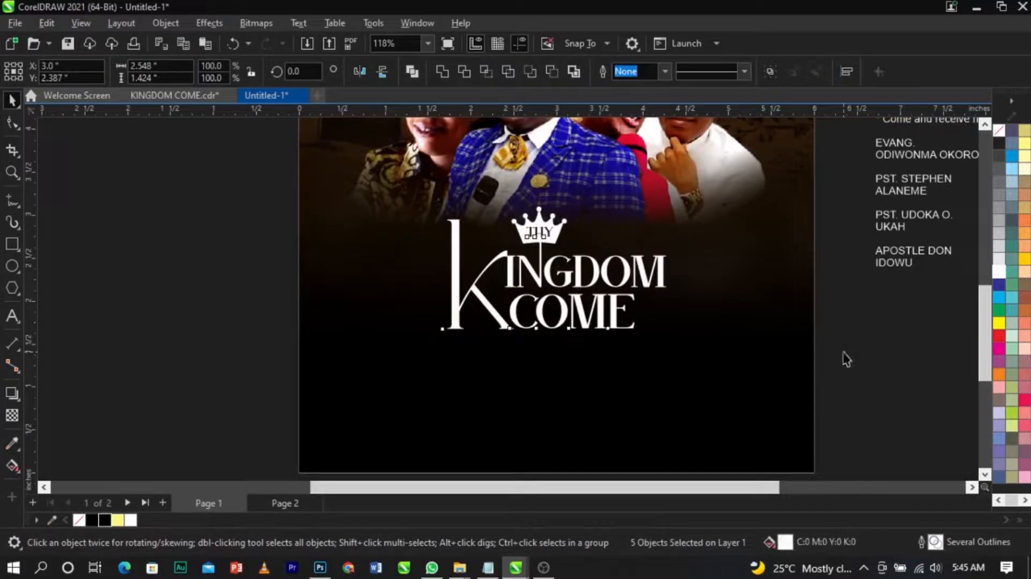
click(845, 357)
Step: Fill the large K and the COME text with Autumn Orange
click(482, 298)
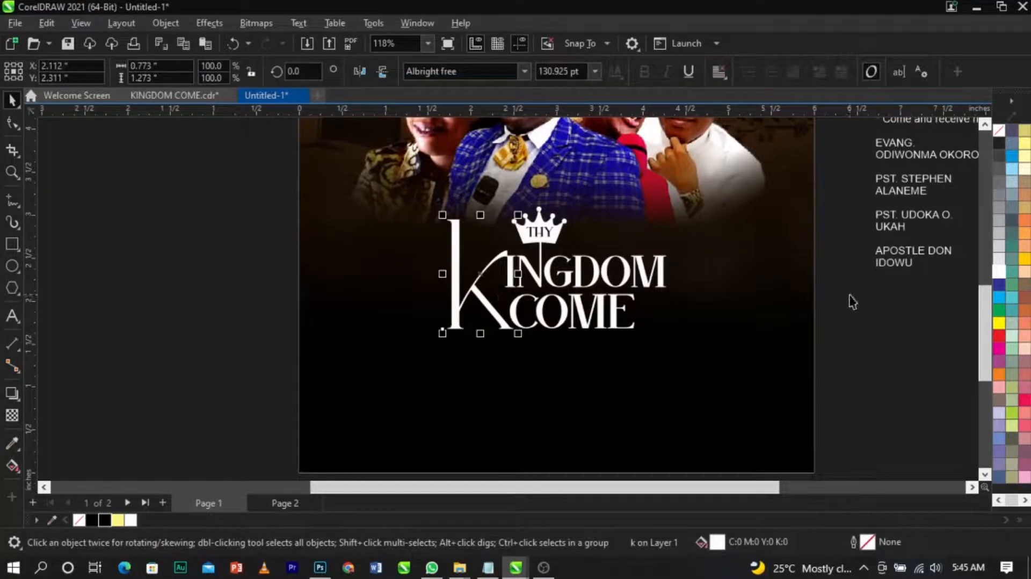
click(1026, 225)
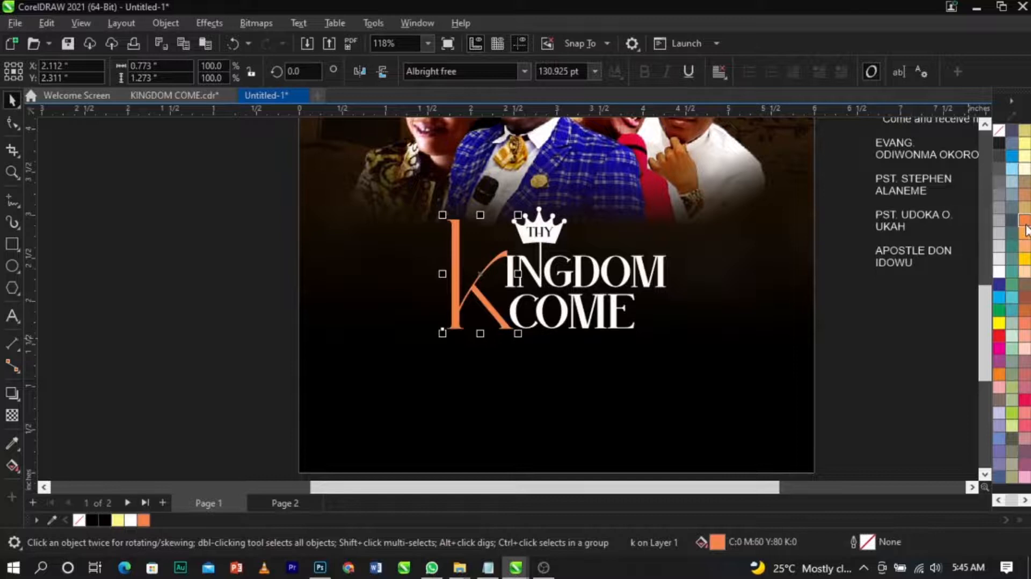
click(893, 318)
scroll(580, 290, up, 3)
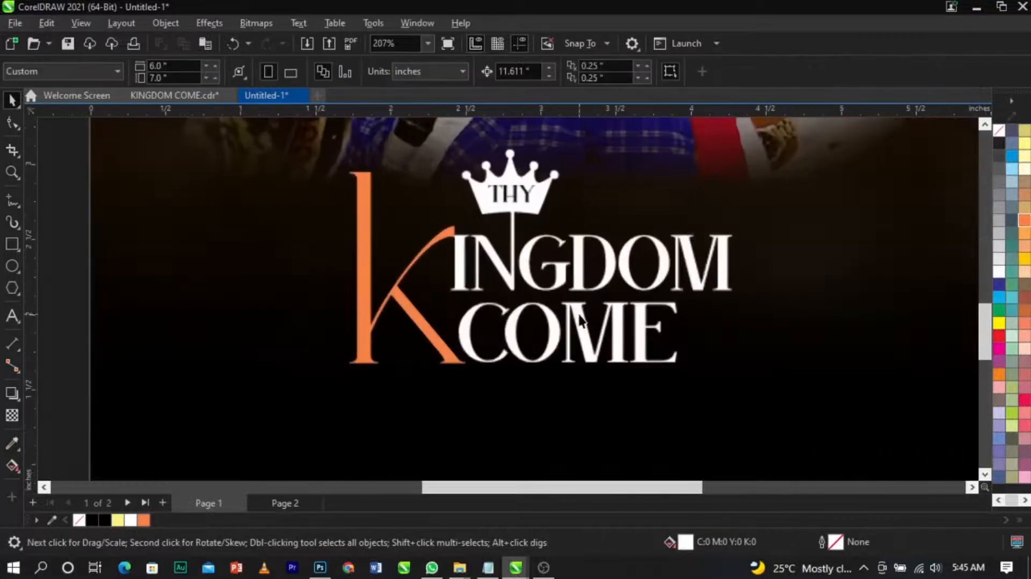
click(582, 319)
click(144, 520)
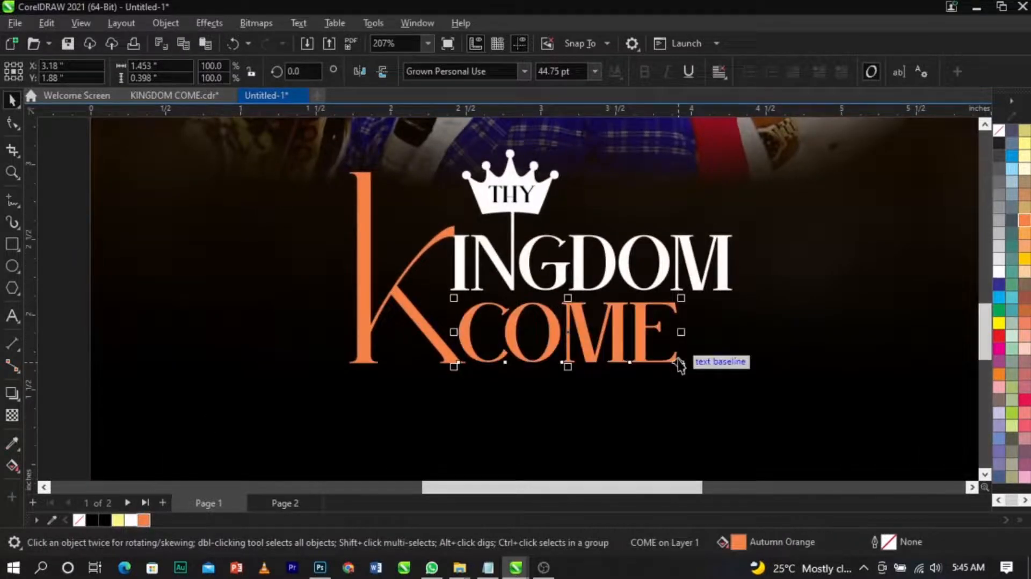
Step: Fill the INGDOM text and the crown with a 10% black light grey
click(804, 337)
click(719, 292)
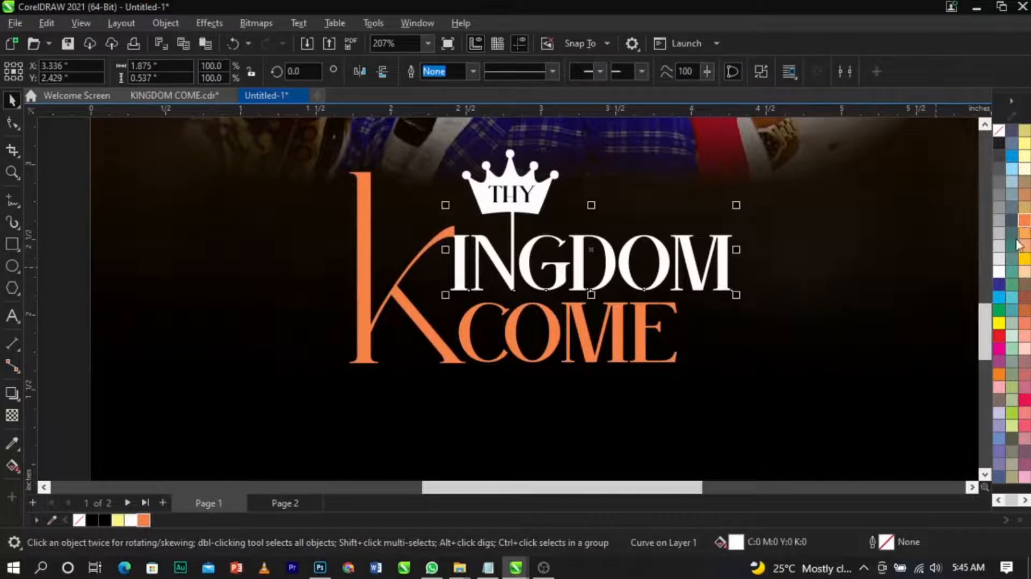
scroll(580, 272, down, 3)
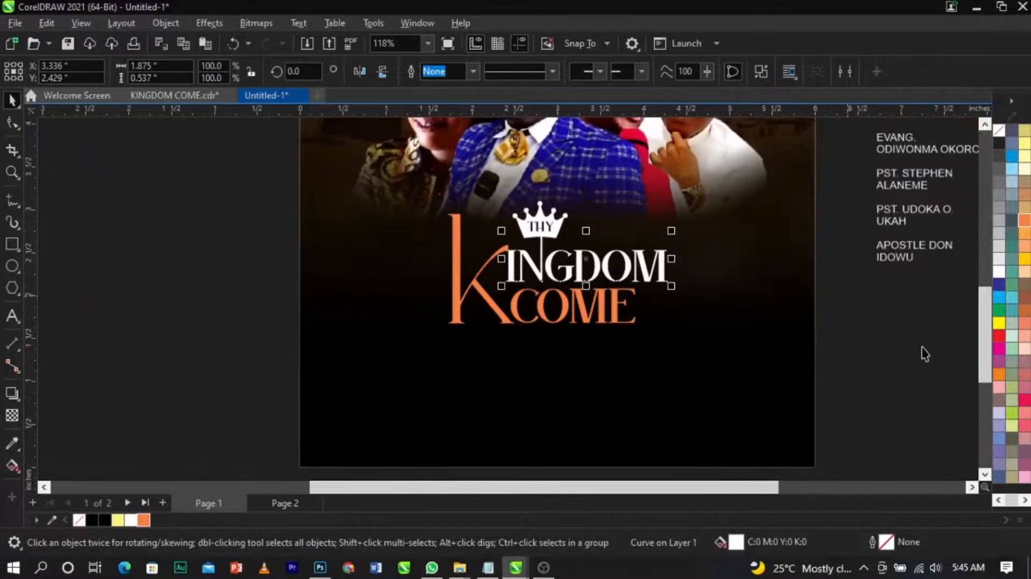
click(997, 260)
click(843, 405)
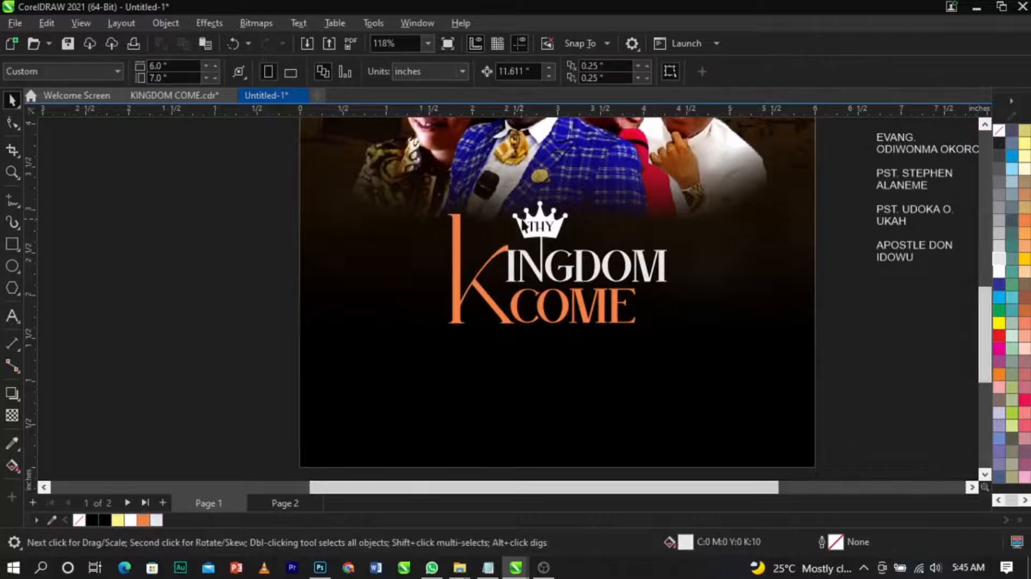
click(562, 226)
key(ctrl+r)
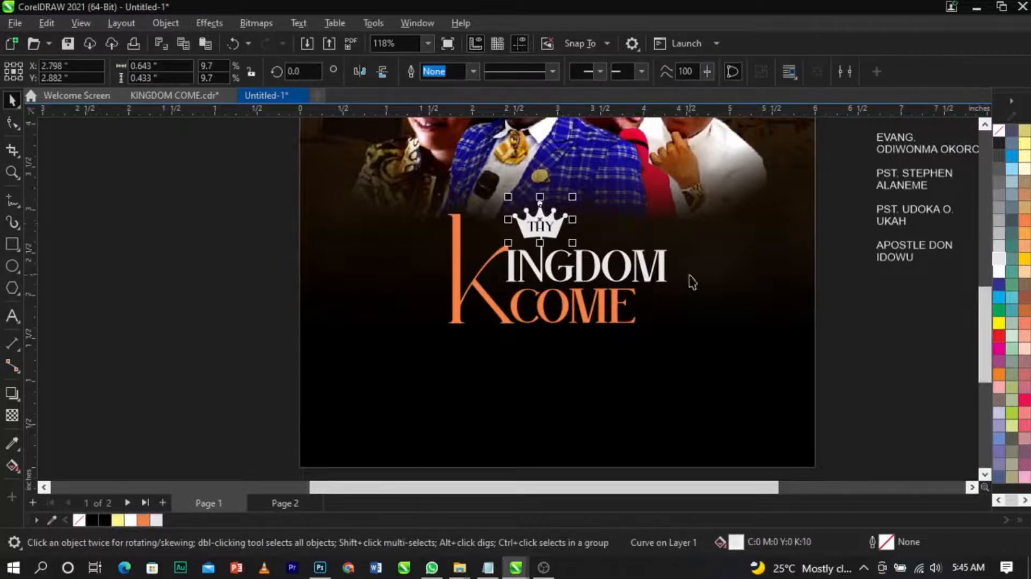
click(690, 276)
Step: Enlarge the whole heading to about 2.9 inches wide, nudge it up and group all five objects
drag(362, 190, 747, 393)
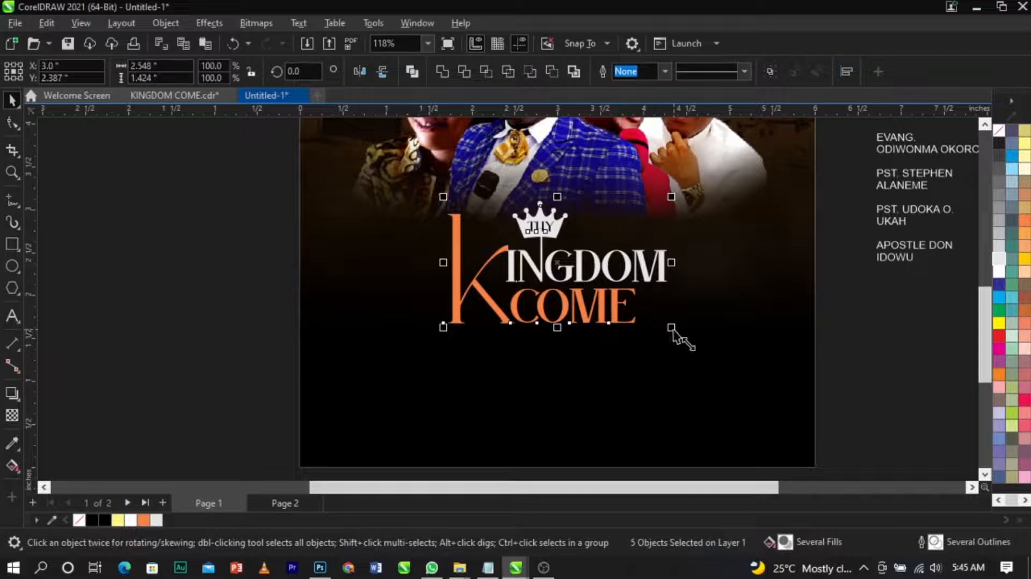
drag(672, 328, 687, 337)
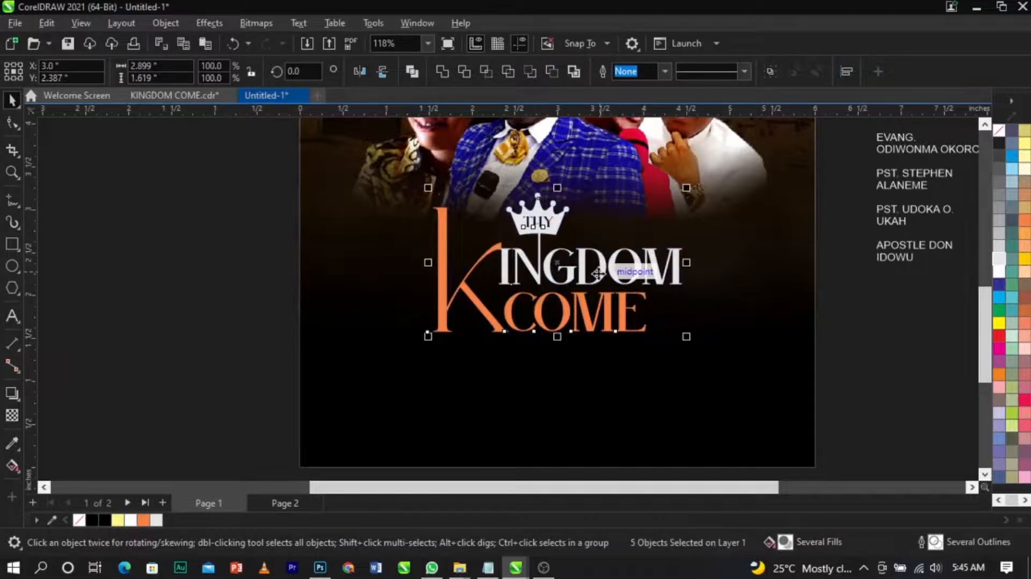
scroll(598, 274, up, 1)
drag(597, 269, 601, 257)
key(ctrl+g)
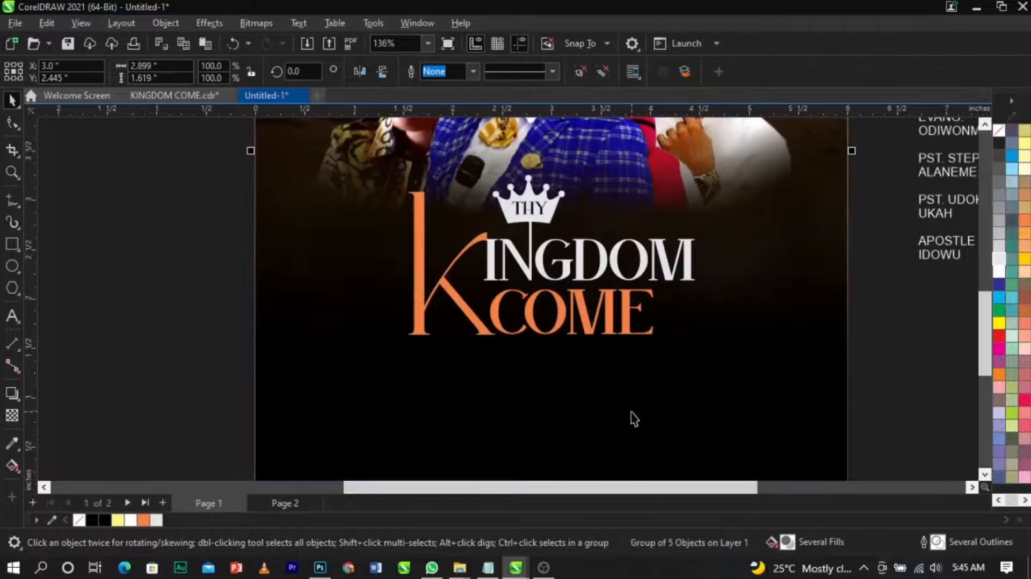
click(868, 365)
scroll(611, 347, down, 4)
click(731, 359)
scroll(736, 355, down, 4)
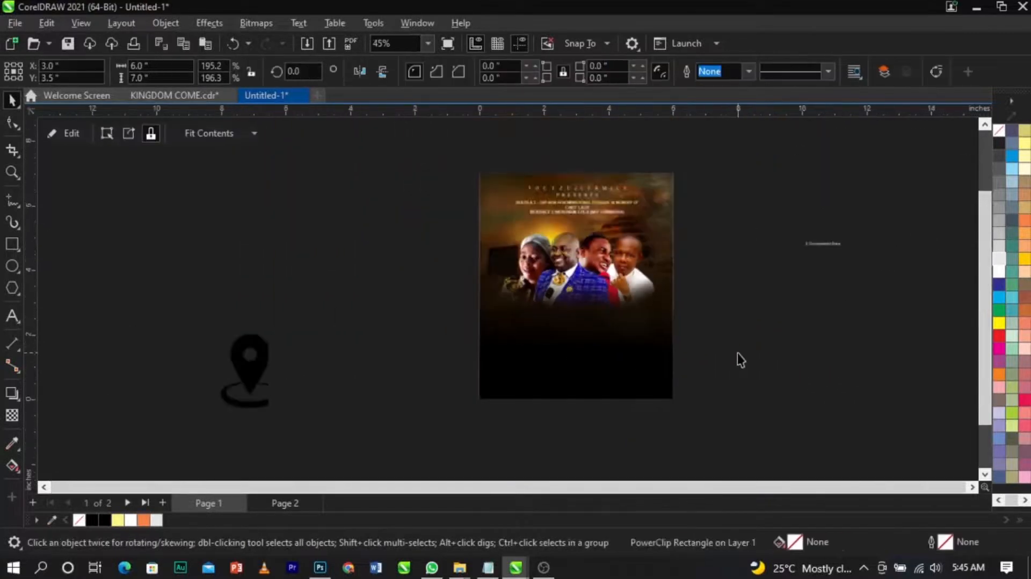
Step: Cut the date, time and venue lines out of the side text block
click(741, 360)
scroll(623, 263, up, 2)
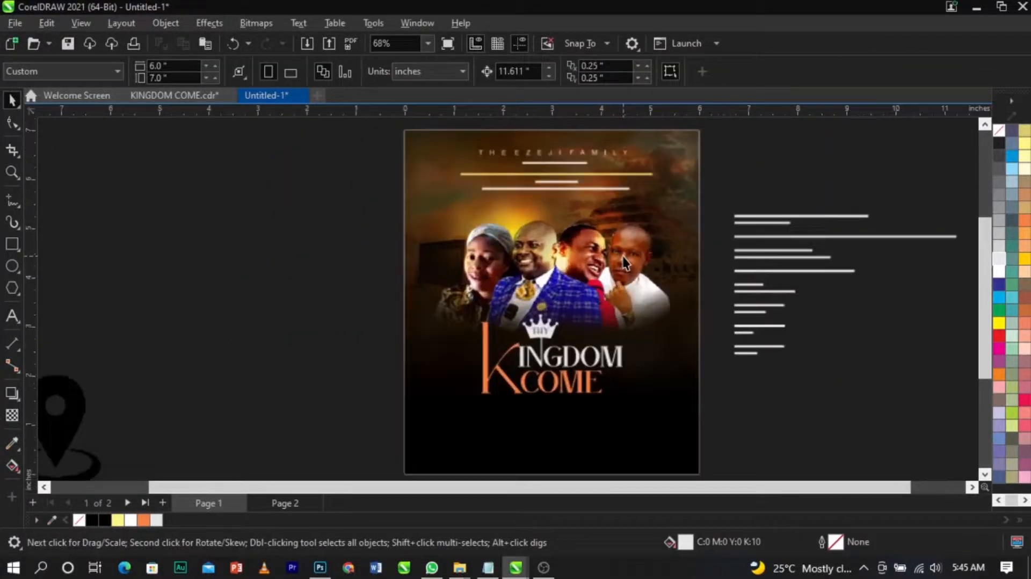
scroll(841, 210, up, 3)
scroll(763, 229, up, 1)
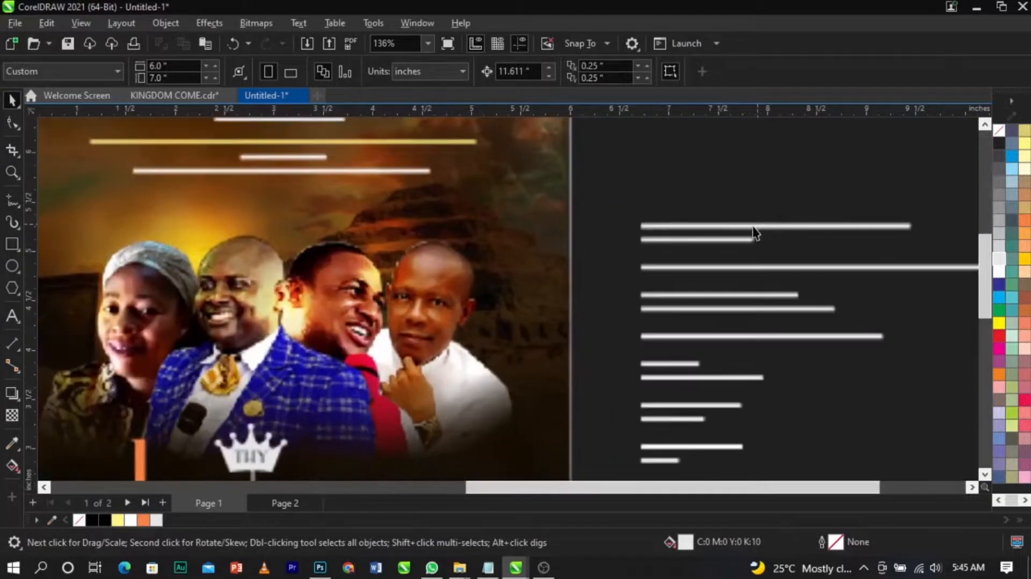
click(761, 245)
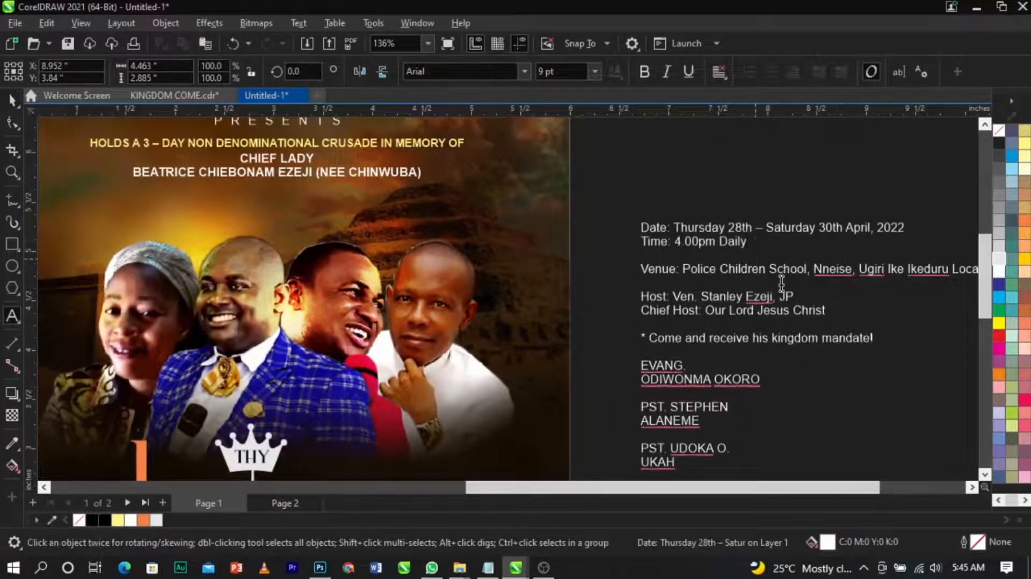
drag(645, 228, 909, 283)
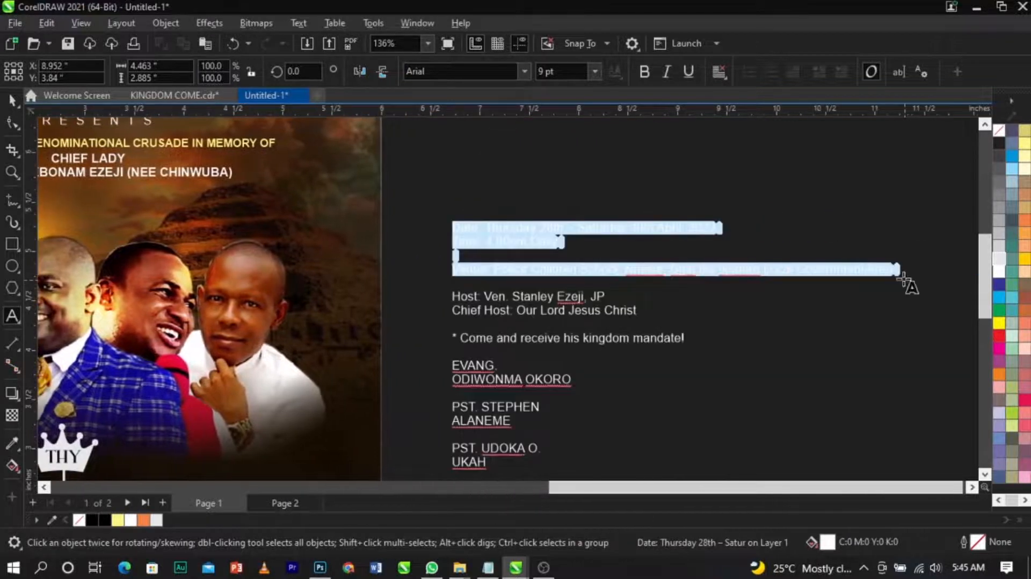
key(Delete)
Step: Paste the date, time and venue lines as a separate text just below the page
scroll(843, 223, down, 3)
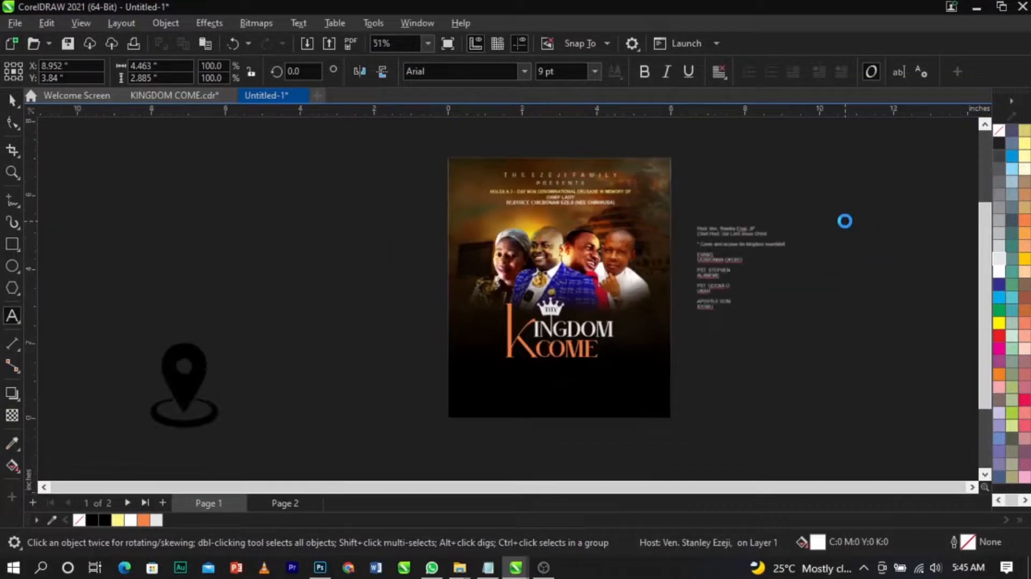
scroll(845, 221, down, 2)
scroll(660, 334, up, 4)
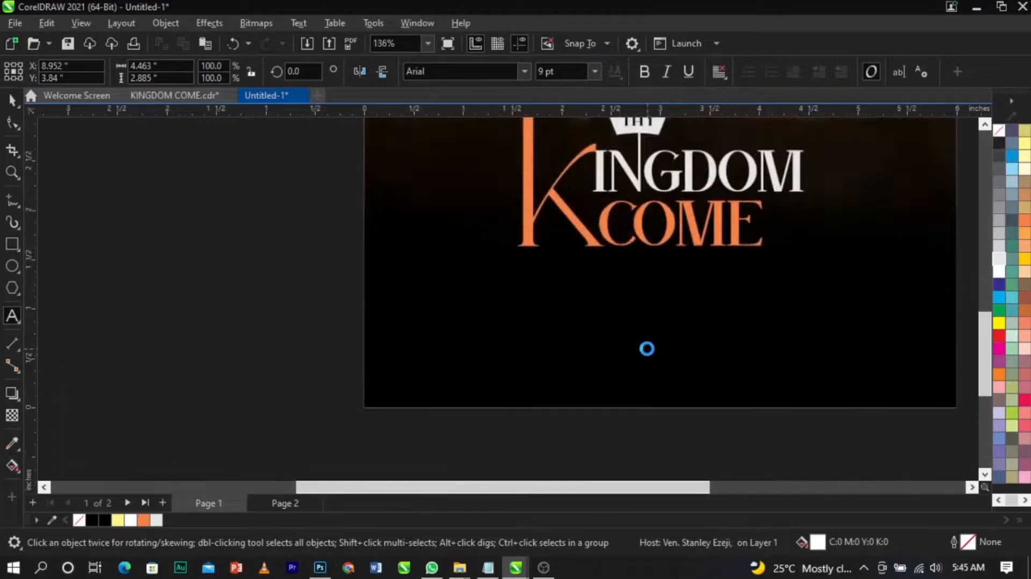
click(620, 356)
key(ctrl+v)
key(ctrl+space)
drag(668, 353, 490, 354)
drag(580, 354, 509, 420)
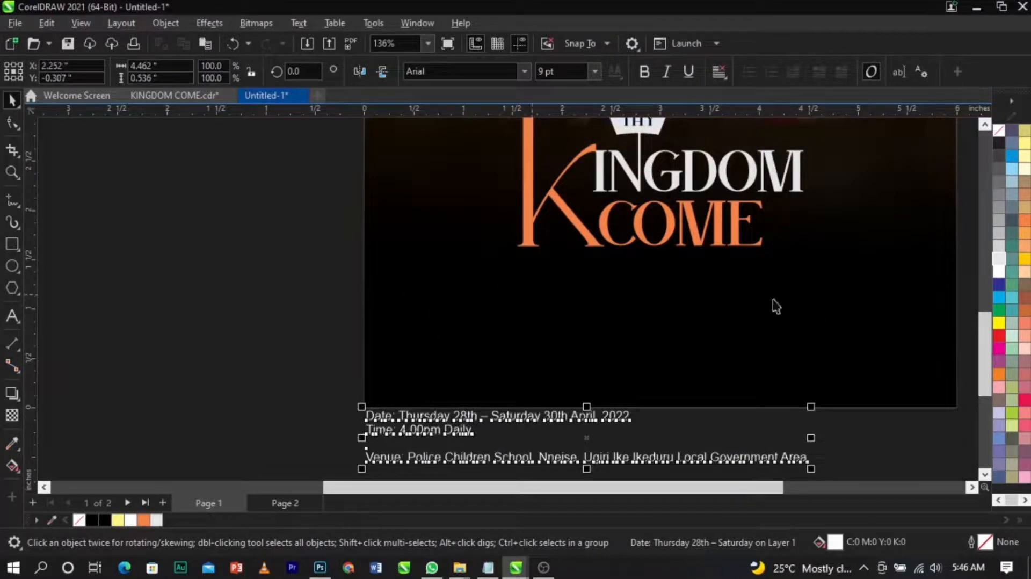
Step: Move the evangelist's name lines from the side text into a new text under the heading at left
scroll(548, 313, down, 3)
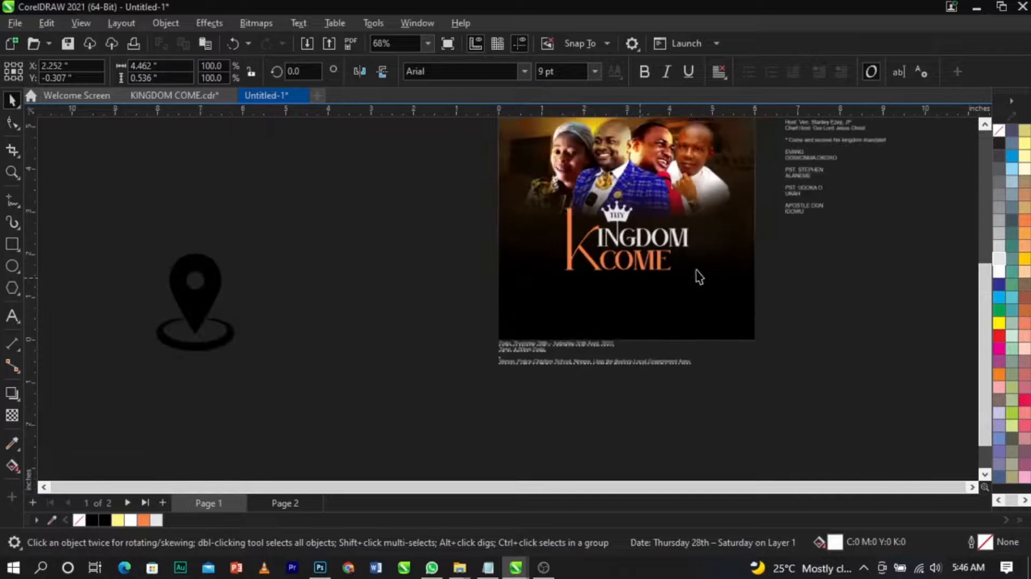
scroll(651, 231, up, 8)
double_click(766, 171)
drag(744, 155, 914, 170)
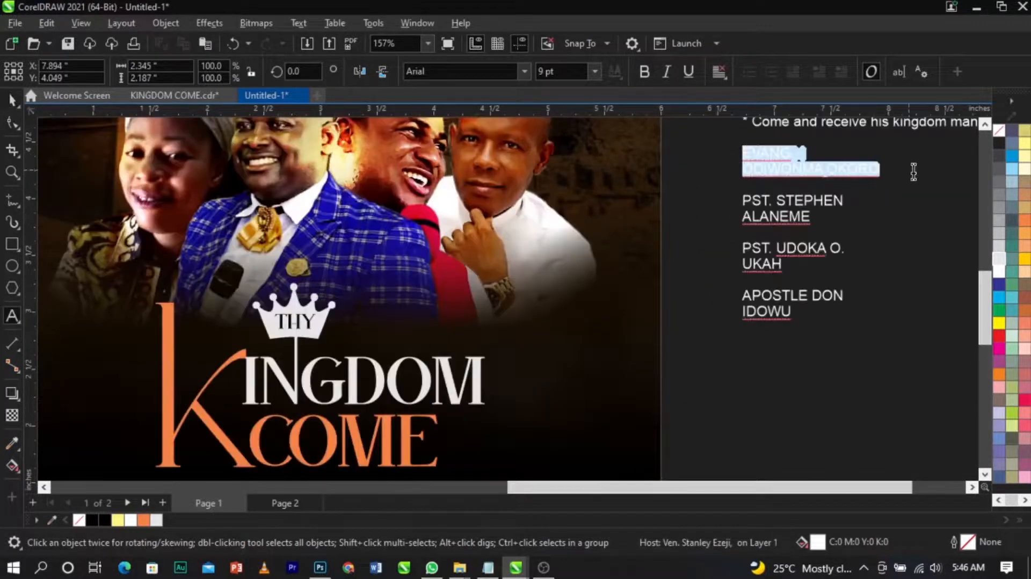
key(ctrl+x)
scroll(919, 171, down, 5)
scroll(464, 355, up, 4)
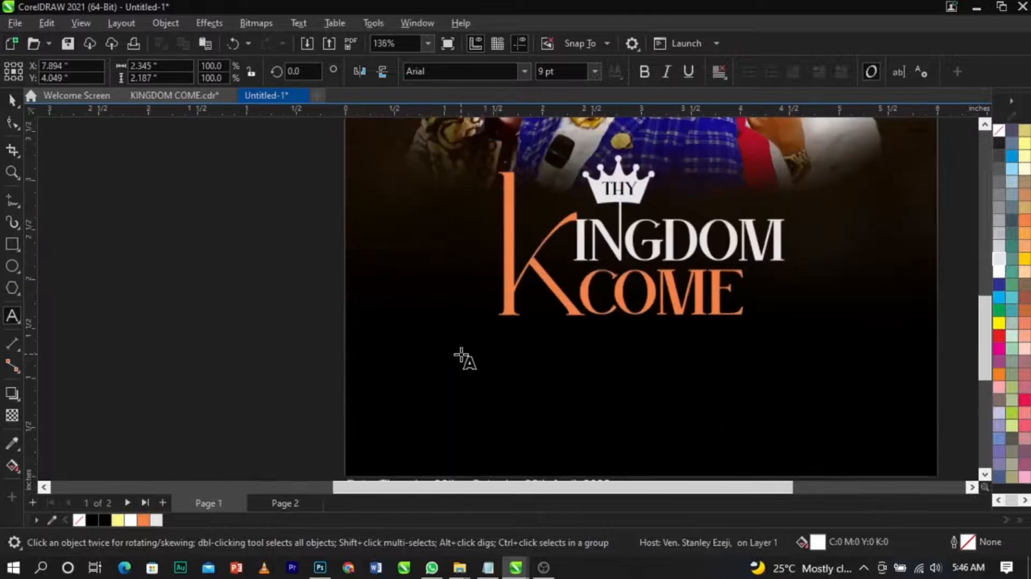
click(461, 356)
key(ctrl+v)
key(ctrl+space)
Step: Move the first pastor's name lines into a new text under the heading beside the evangelist's name
scroll(462, 356, down, 6)
scroll(705, 249, up, 6)
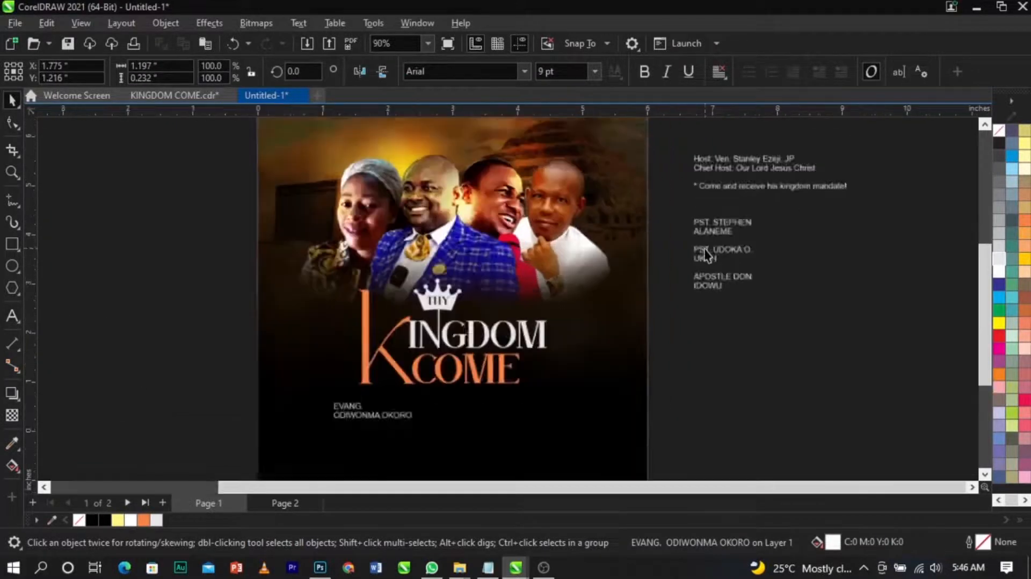
double_click(710, 219)
drag(690, 214, 752, 240)
key(ctrl+x)
scroll(751, 240, down, 3)
click(516, 389)
key(ctrl+v)
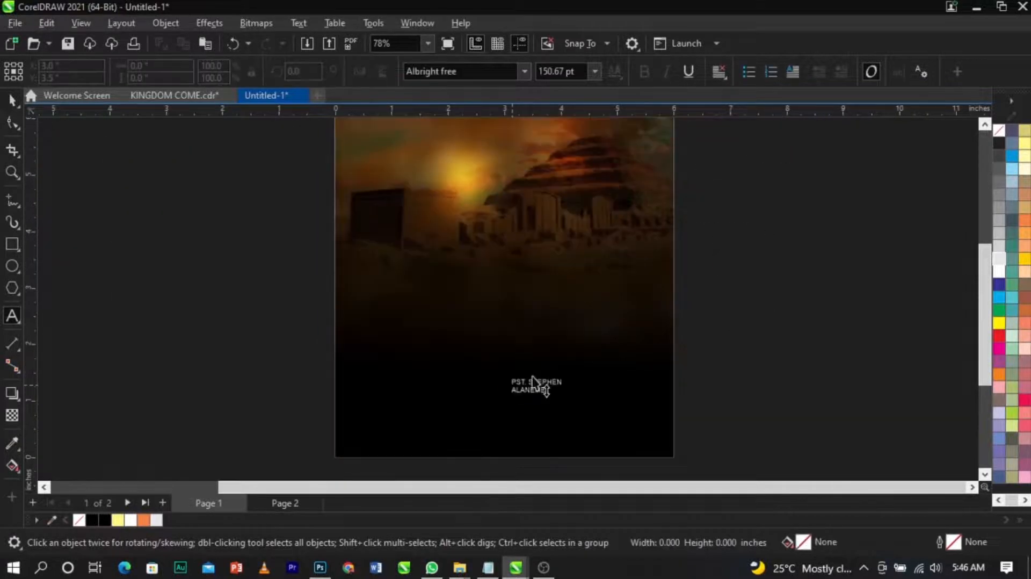
Step: Move the second pastor's name lines into a new text to the right of the first pastor's name
scroll(728, 252, up, 2)
drag(719, 237, 691, 222)
key(ctrl+x)
click(513, 453)
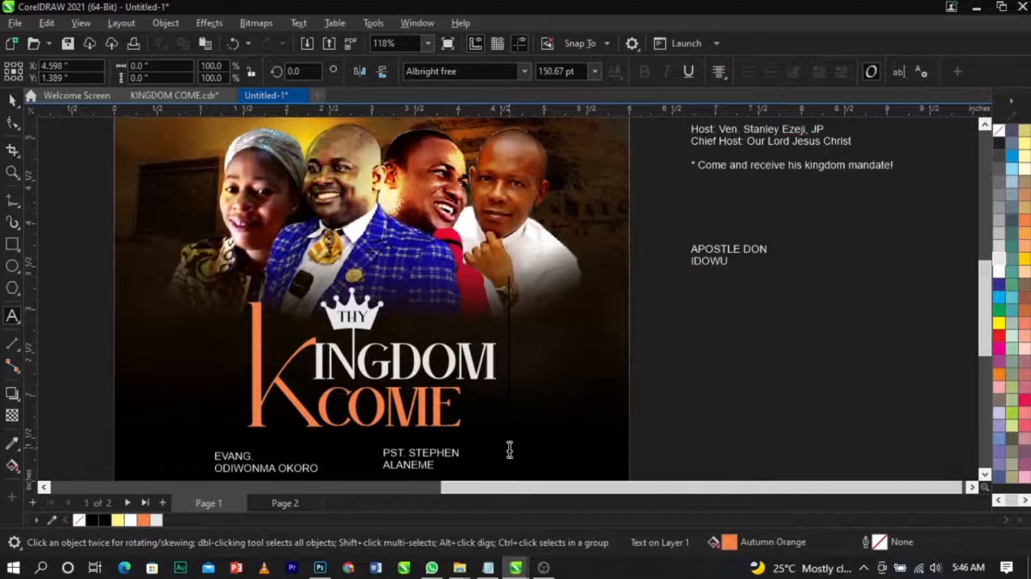
key(ctrl+v)
Step: Cut the apostle's name lines from the side text and paste them as a new text beside the page
double_click(720, 264)
drag(737, 263, 683, 247)
key(ctrl+x)
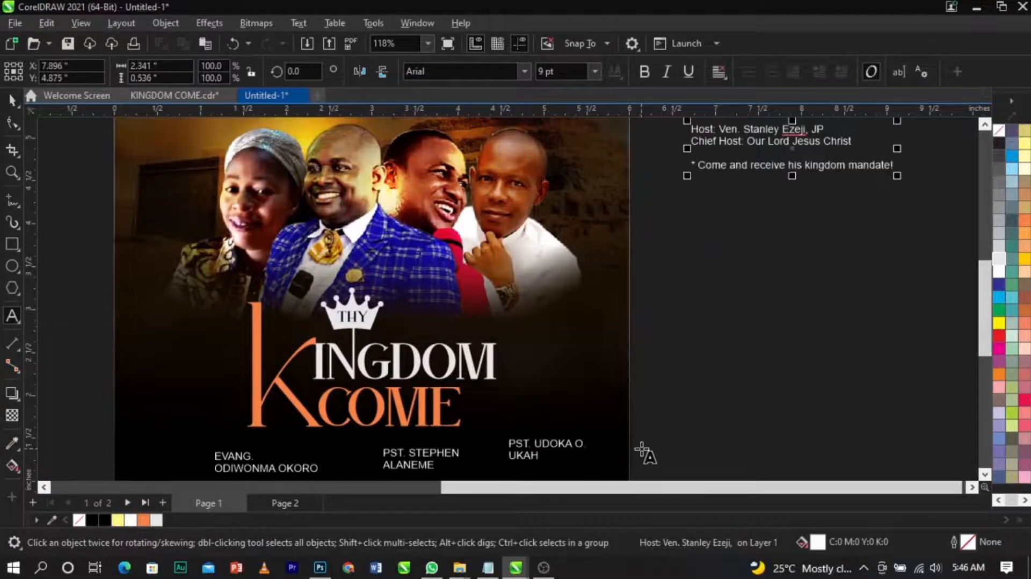
click(646, 450)
key(ctrl+v)
key(ctrl+space)
Step: Set the evangelist's name text to Sequel Sans Heavy Body and move it slightly left
scroll(711, 376, down, 2)
click(367, 369)
key(F2)
drag(344, 352, 731, 466)
scroll(463, 274, up, 1)
click(432, 357)
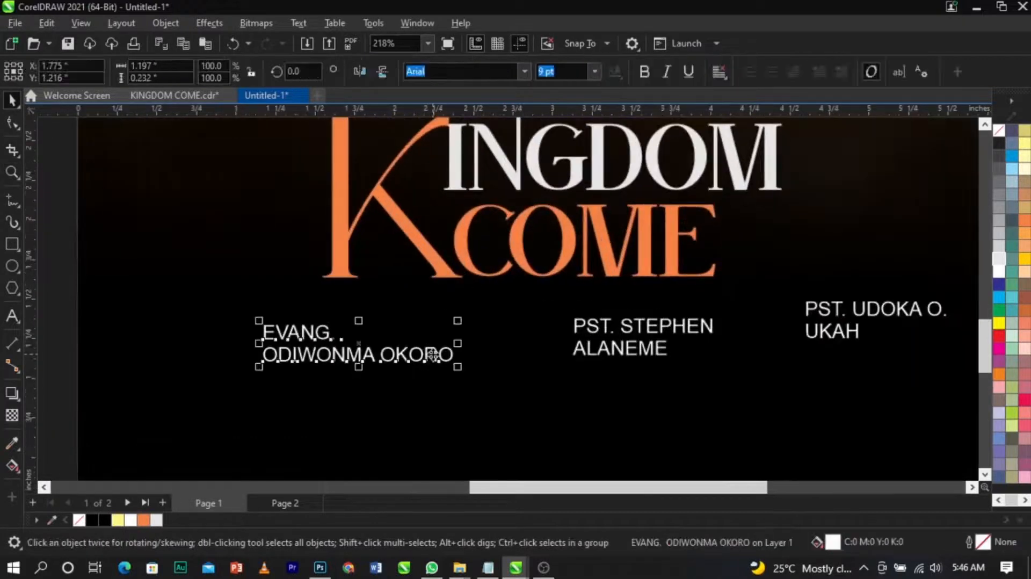
click(523, 71)
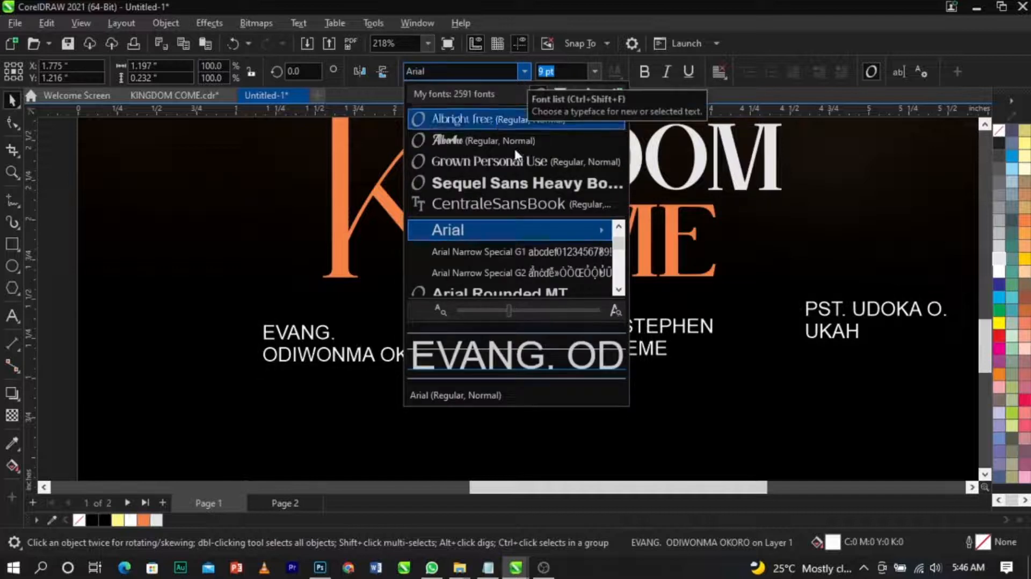
click(517, 183)
drag(473, 369, 365, 363)
Step: Set the first pastor's name text to Sequel Sans Heavy Body and move it left
click(615, 351)
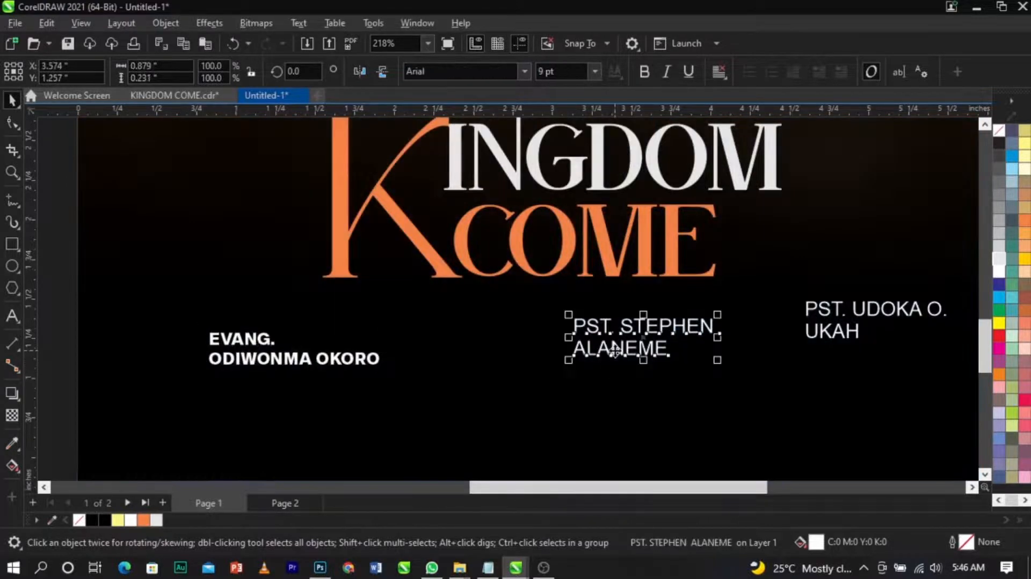
click(519, 78)
click(515, 120)
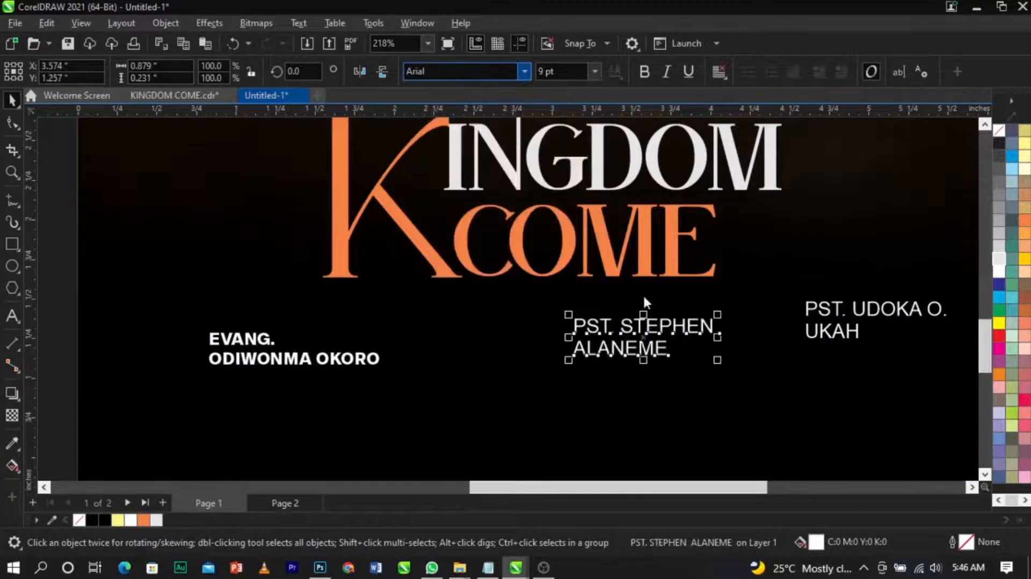
drag(654, 328, 531, 336)
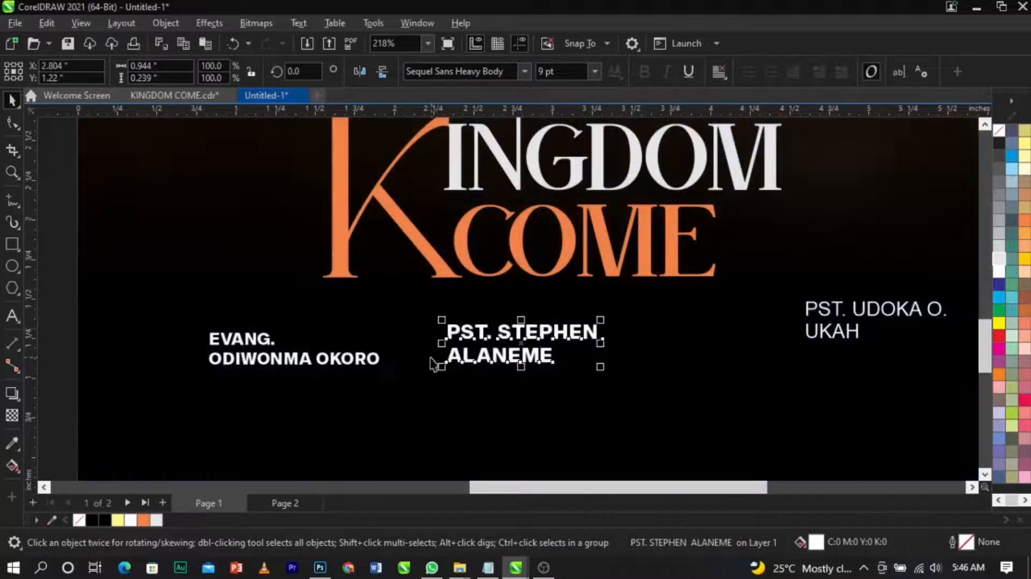
Step: Set the evangelist's and first pastor's name texts to 7 pt
click(376, 359)
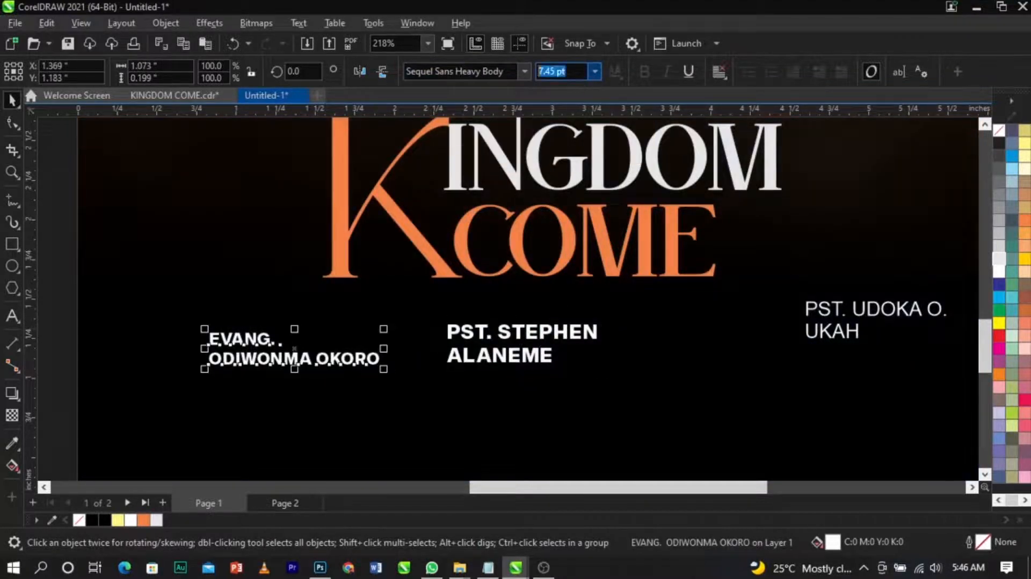
text(7)
key(Return)
click(566, 339)
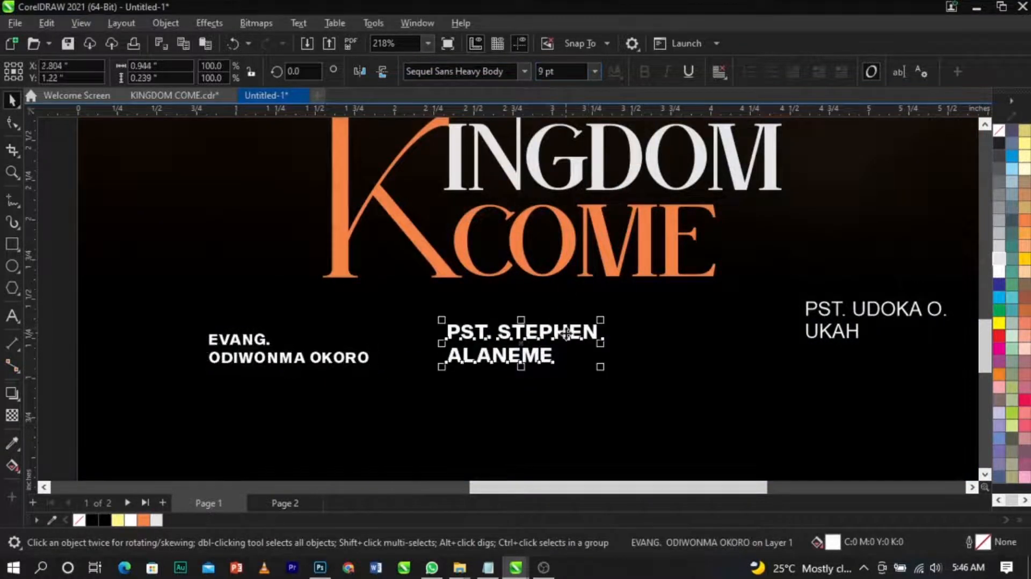
key(Return)
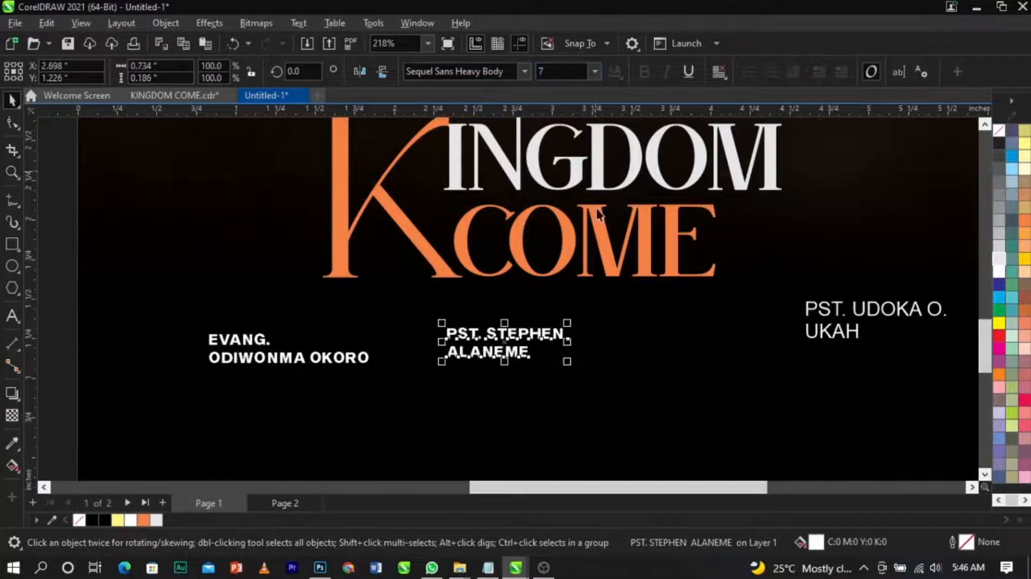
Step: Set the second pastor's name text to Sequel Sans Heavy Body at 7 pt and move it left
click(822, 339)
click(524, 74)
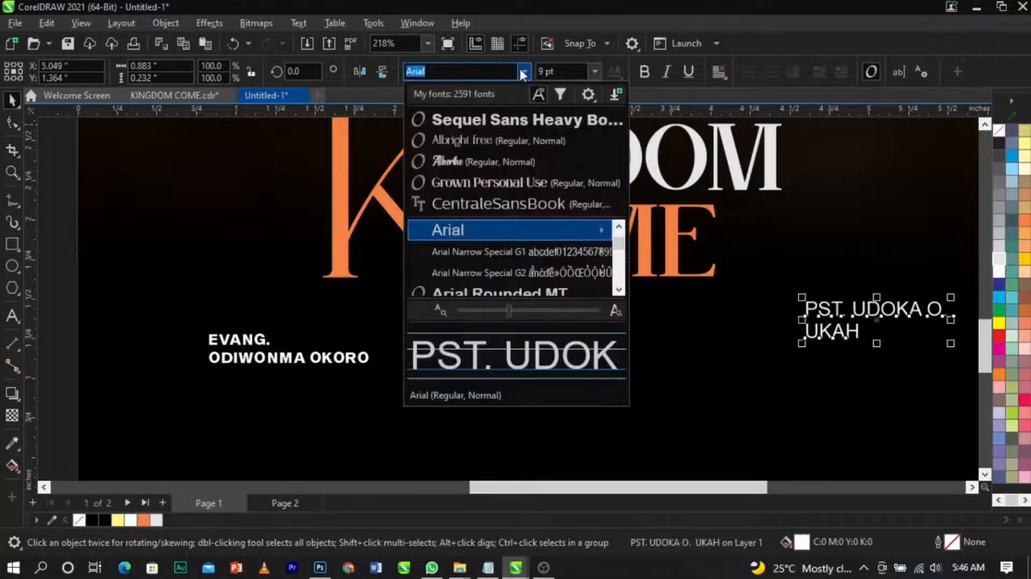
click(526, 115)
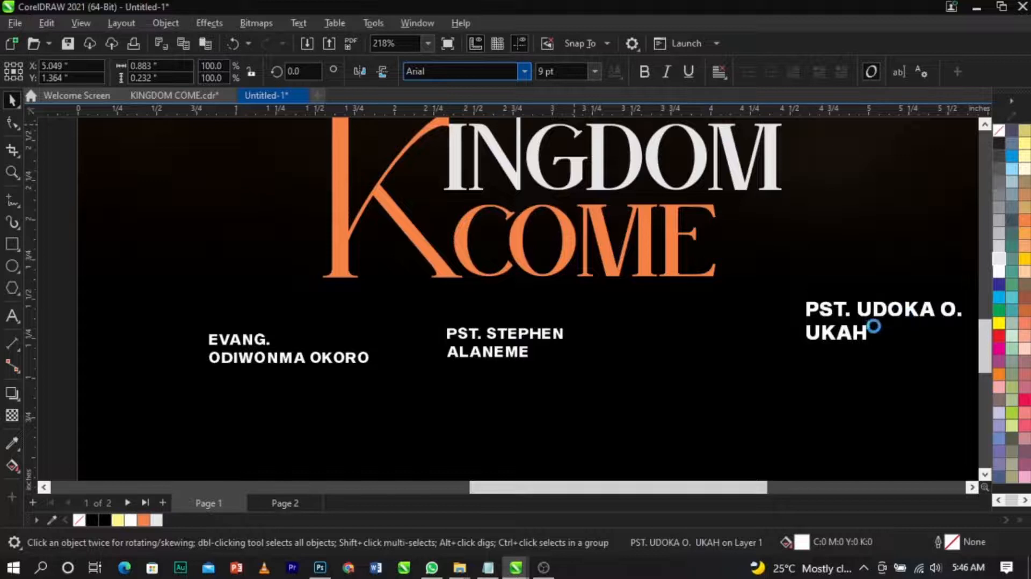
drag(870, 311, 657, 324)
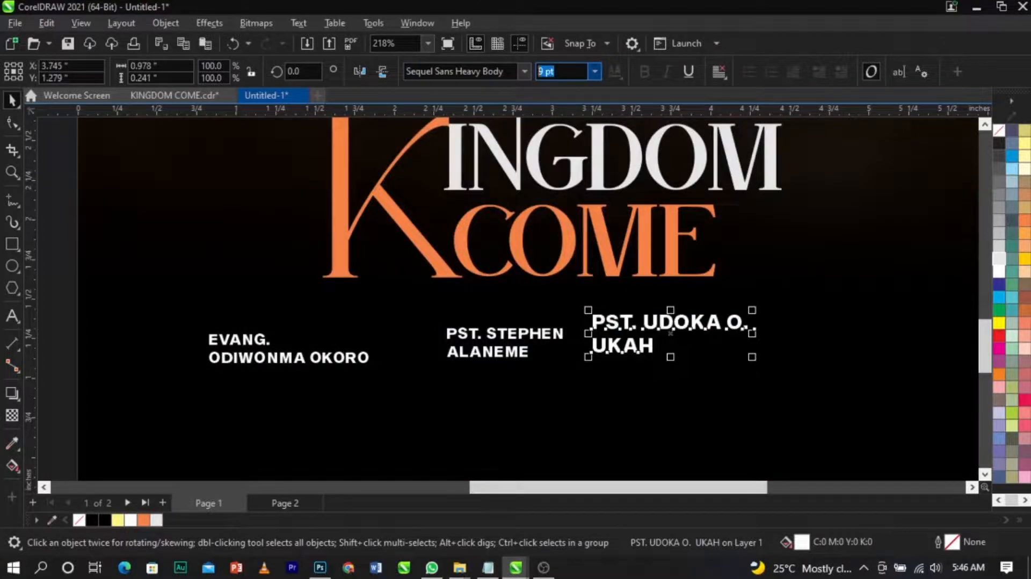
text(7)
key(Return)
Step: Move the apostle's name text onto the page at the right end of the row and set it to Sequel Sans Heavy Body at 7 pt
scroll(537, 281, down, 2)
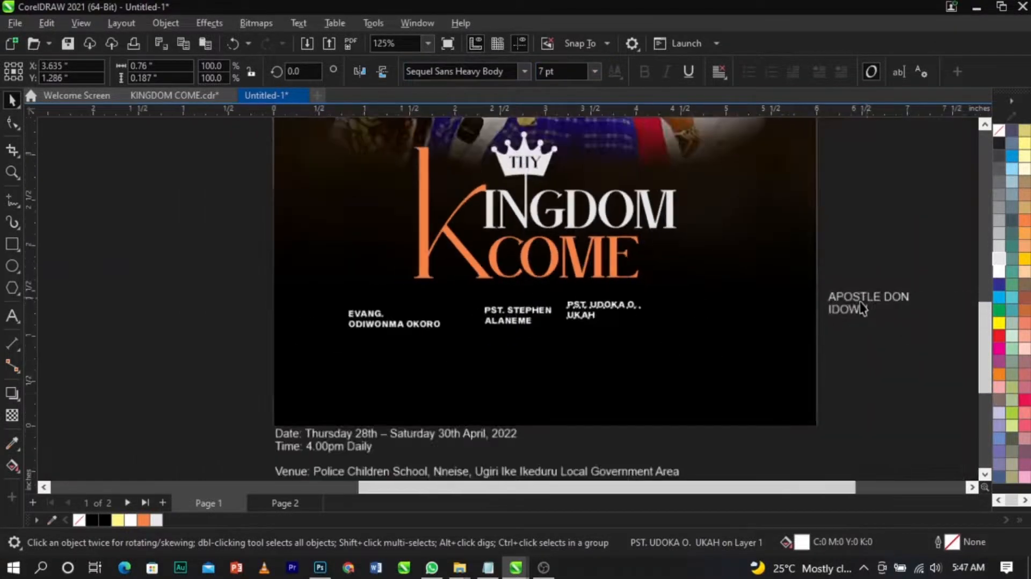
click(678, 306)
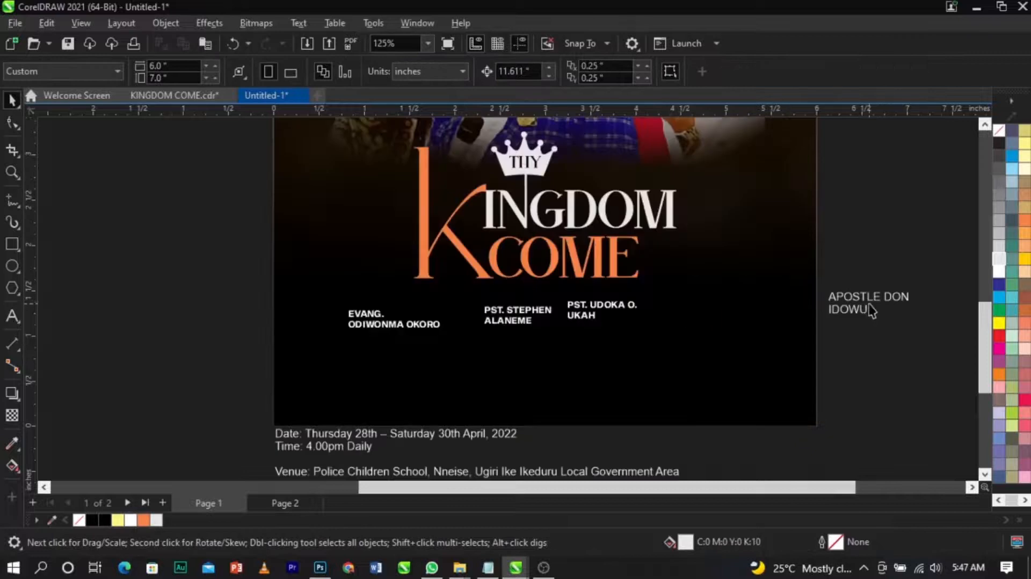
drag(869, 299, 701, 306)
scroll(541, 308, up, 2)
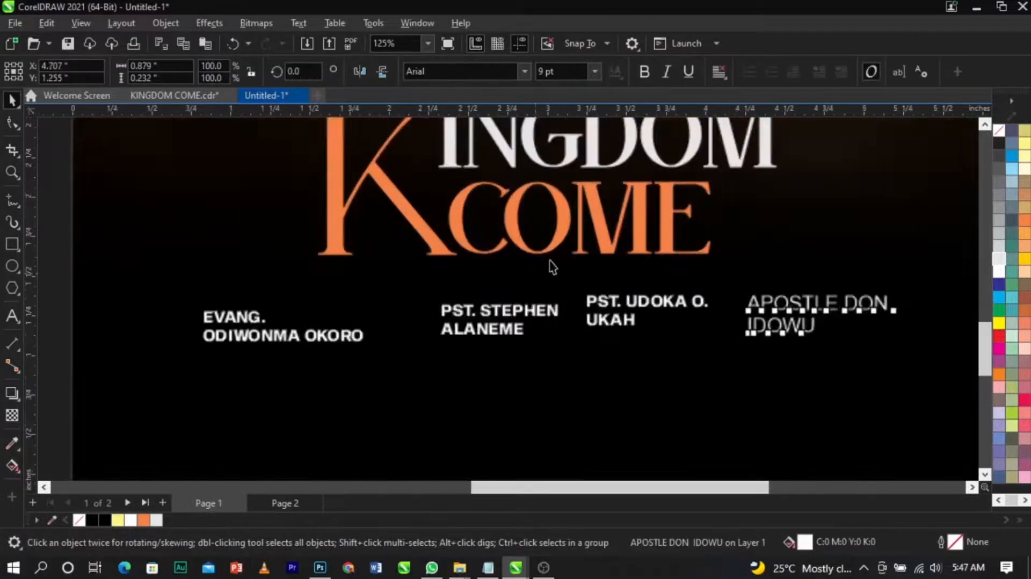
click(524, 72)
click(524, 117)
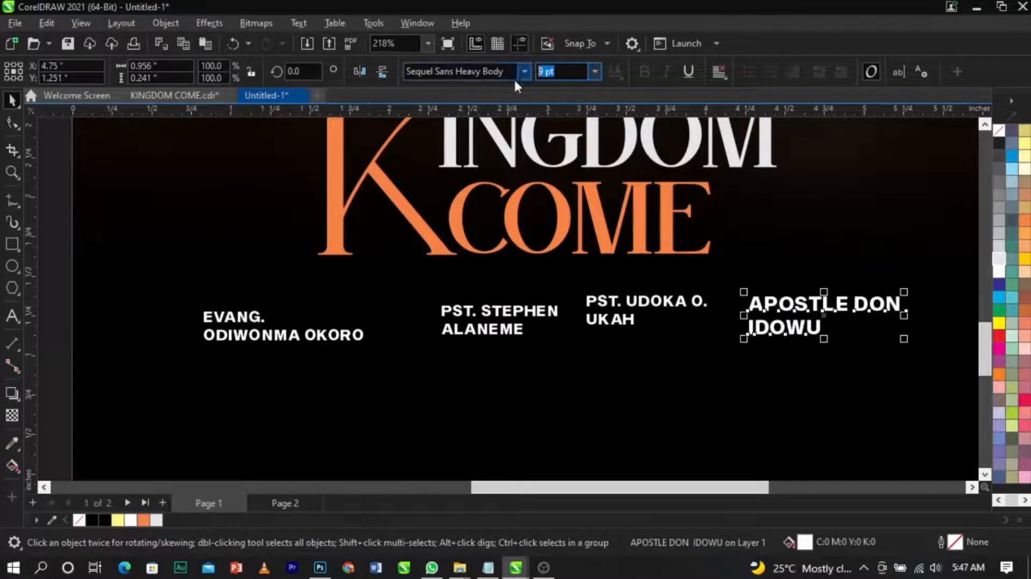
text(7)
key(Return)
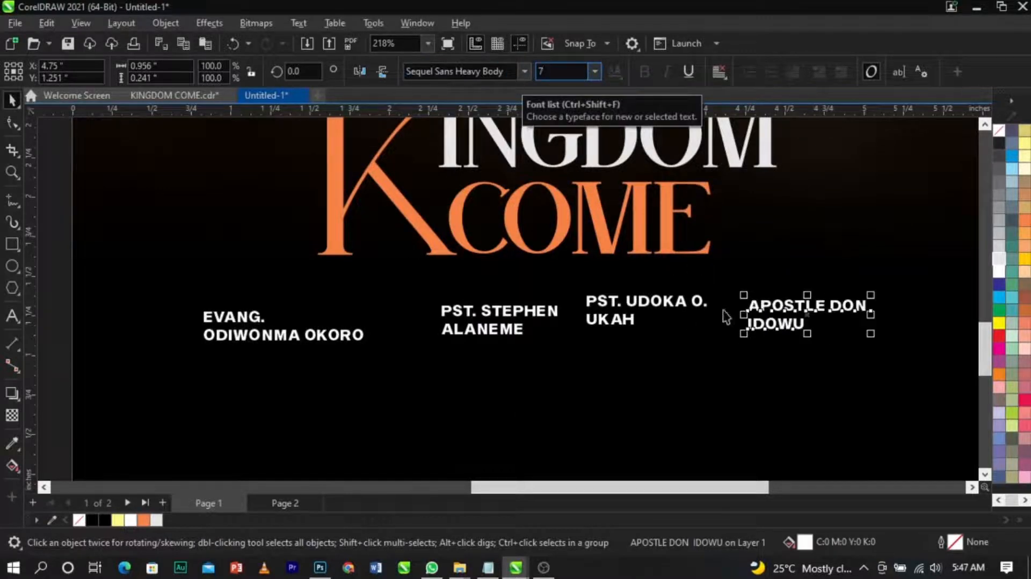
Step: Select all four name texts and align them along a common top line
shift+click(676, 301)
shift+click(449, 322)
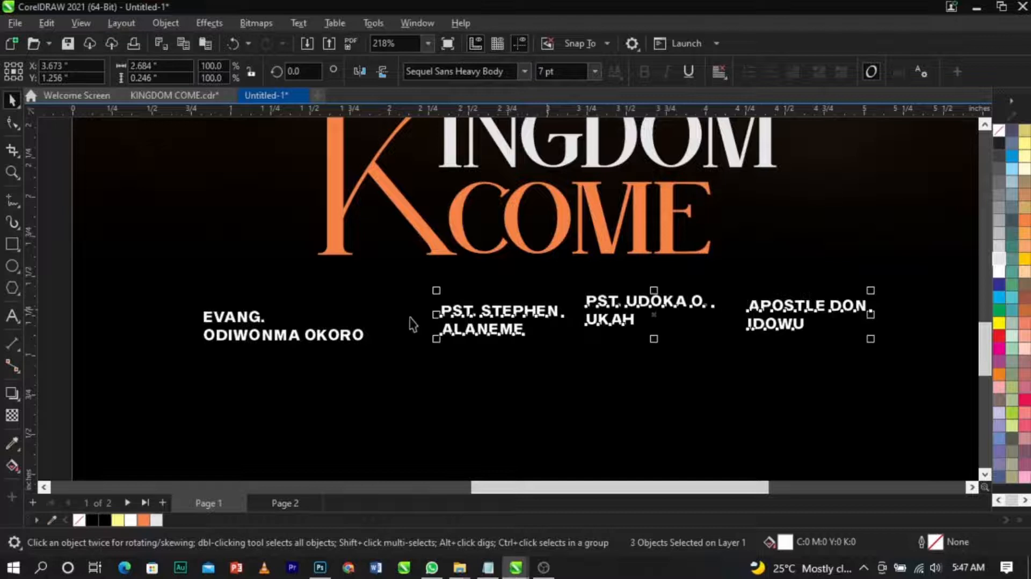
shift+click(365, 338)
click(472, 393)
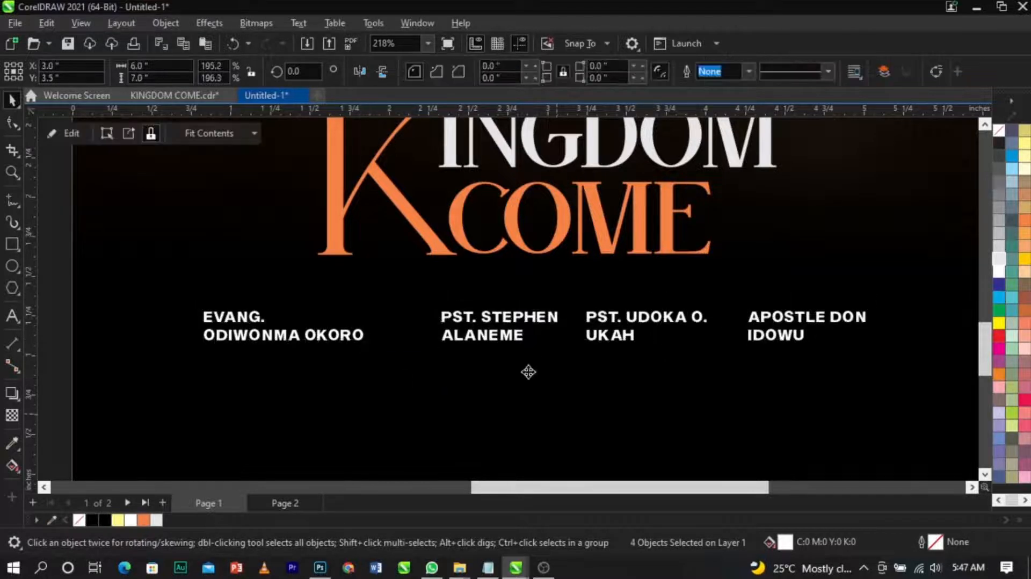
Step: Nudge the first pastor's name slightly left and fine-tune the spacing of the name row
click(495, 348)
scroll(494, 348, up, 3)
drag(492, 347, 470, 338)
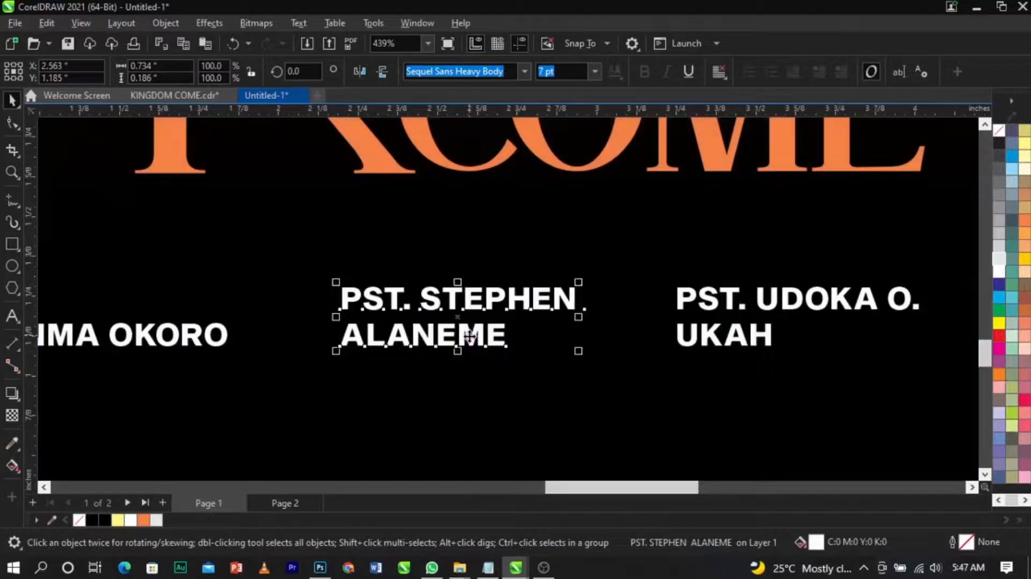
click(701, 349)
scroll(701, 349, down, 3)
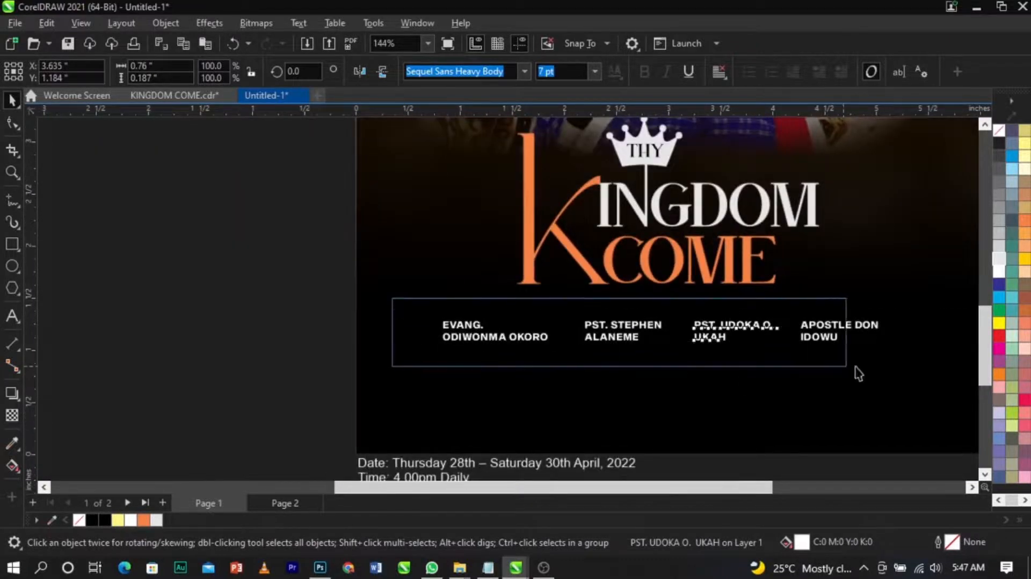
drag(843, 373, 913, 386)
drag(883, 348, 899, 352)
click(876, 299)
scroll(877, 305, up, 3)
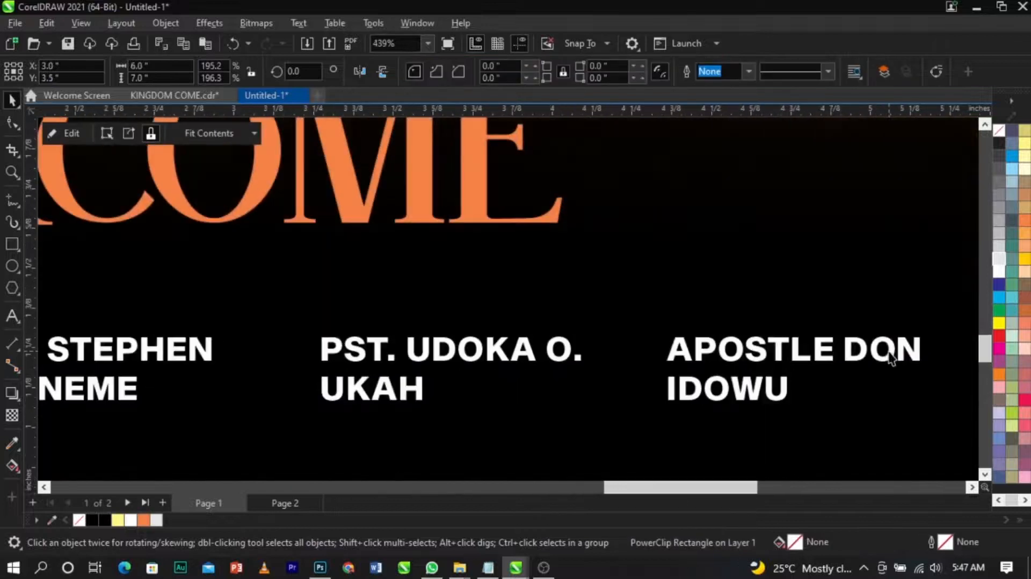
Step: Nudge the pastors' name texts into place, then select all four names and align their centres horizontally
click(882, 353)
drag(863, 354, 898, 354)
click(573, 351)
drag(569, 346, 578, 344)
scroll(760, 339, down, 2)
scroll(762, 343, down, 3)
drag(268, 329, 885, 408)
key(e)
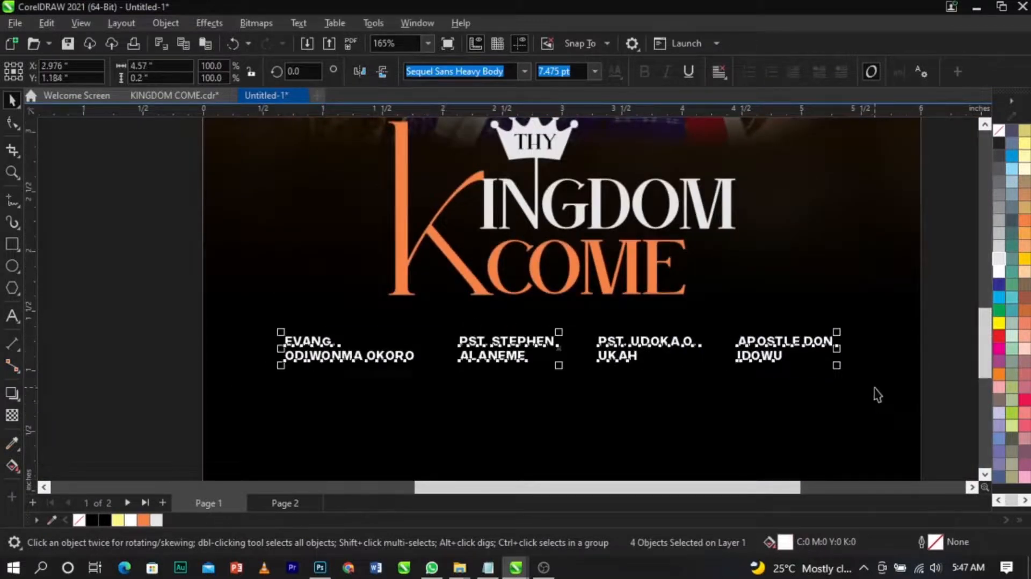
Step: Draw a small square beside the first name and fill it Autumn Orange
click(876, 392)
click(11, 246)
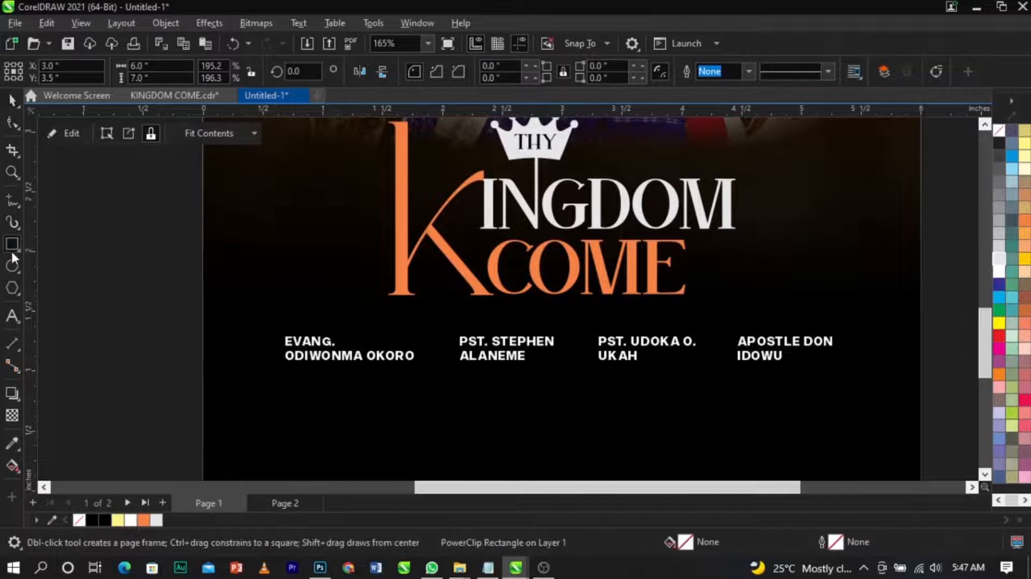
drag(155, 319, 207, 369)
key(space)
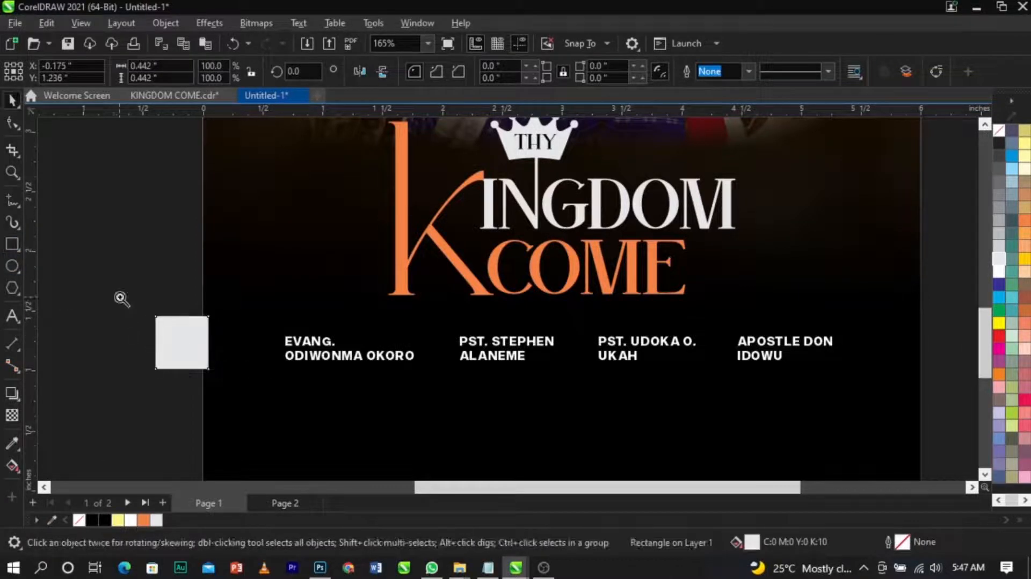
key(shift+F2)
click(143, 520)
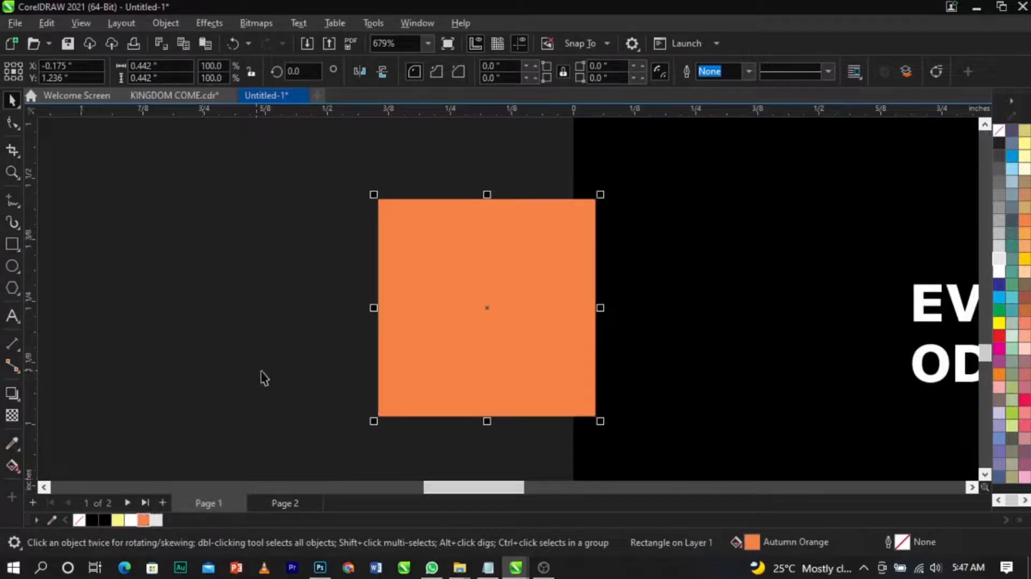
Step: Convert the square to curves and reshape it into a triangle by moving and removing top nodes
right_click(545, 283)
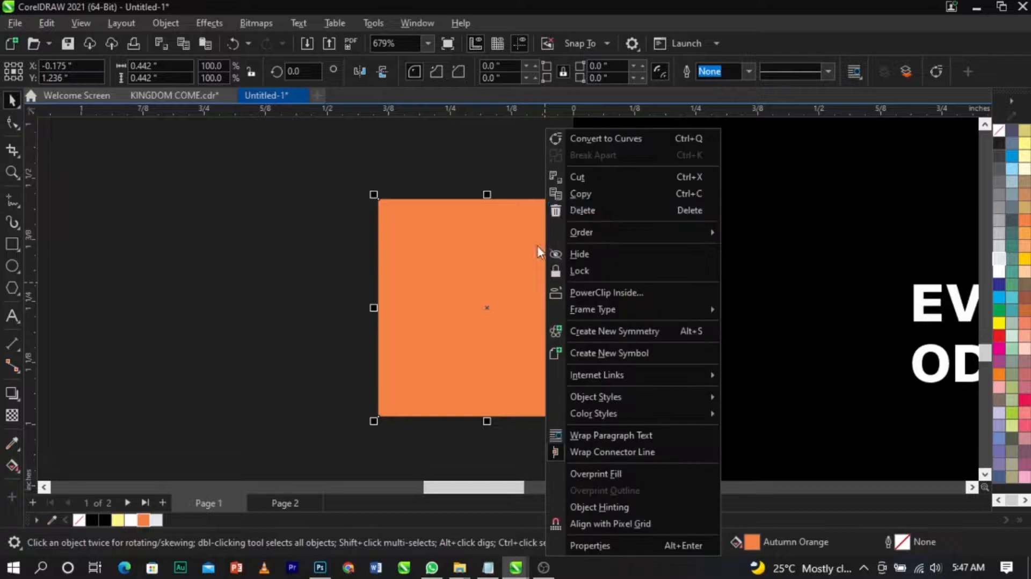
click(583, 139)
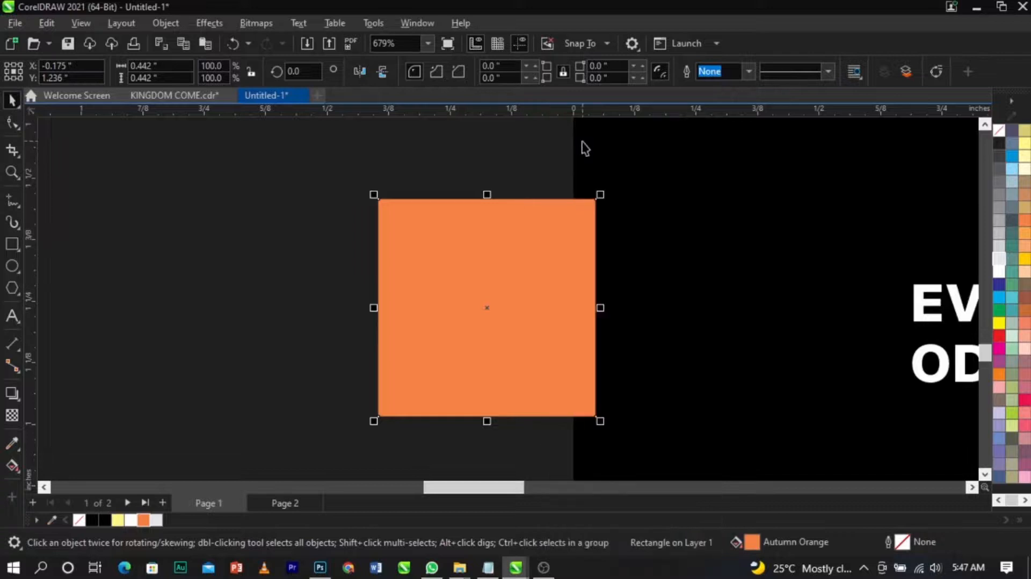
click(9, 125)
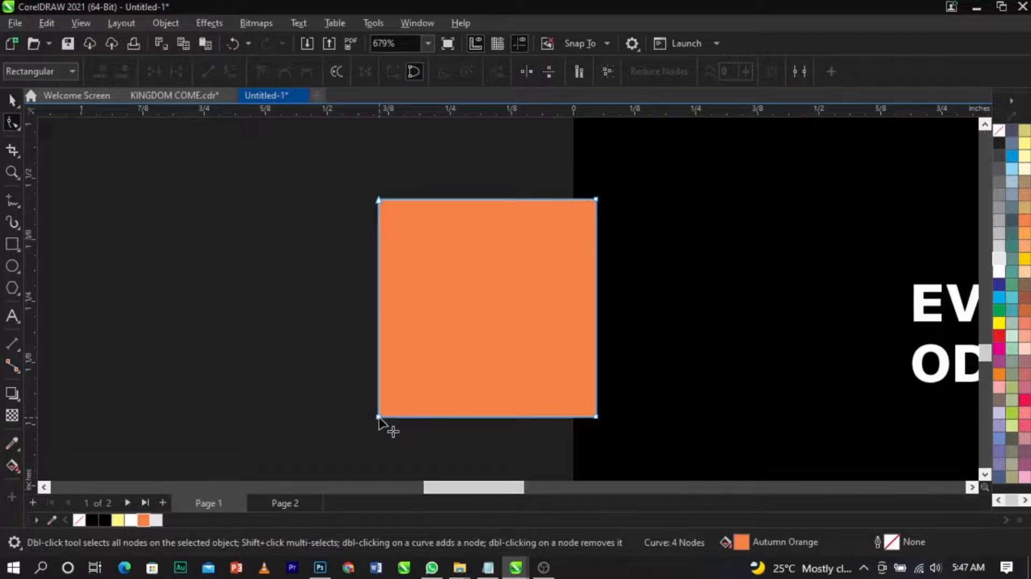
drag(379, 199, 487, 201)
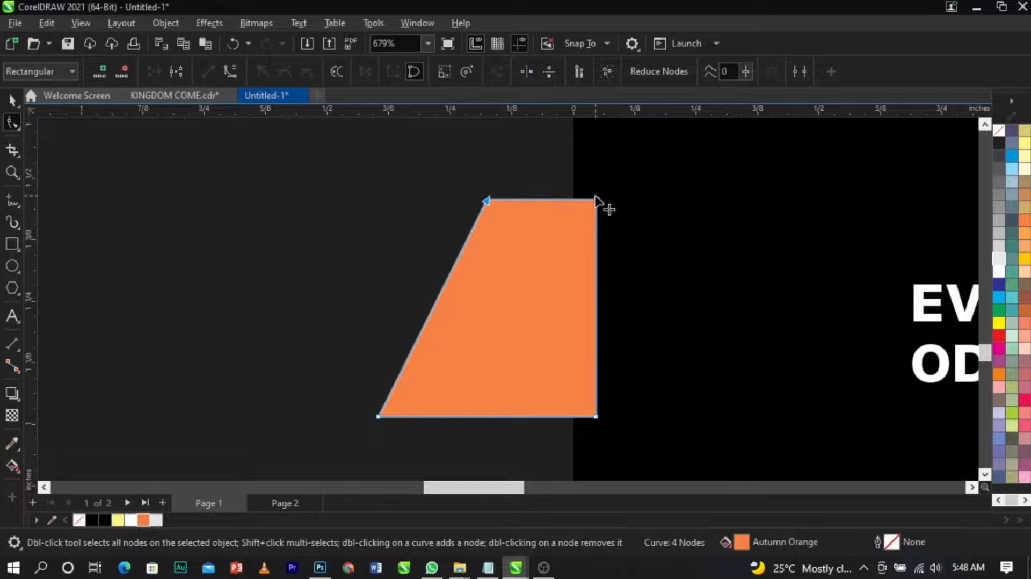
double_click(596, 198)
Step: Shrink the triangle to about 0.09 inch and place it before the EVANG. name
key(space)
drag(600, 194, 589, 285)
scroll(590, 285, down, 3)
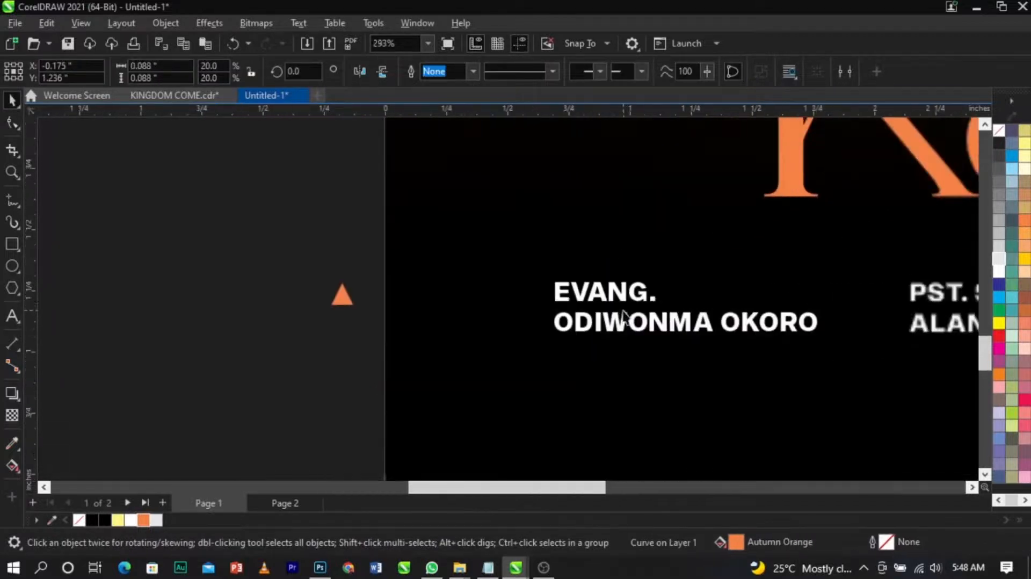
drag(342, 296, 544, 302)
Step: Place copies of the triangle before the second and third speaker names
scroll(475, 290, down, 2)
click(405, 264)
key(F2)
drag(398, 250, 939, 349)
drag(241, 292, 724, 291)
right_click(598, 307)
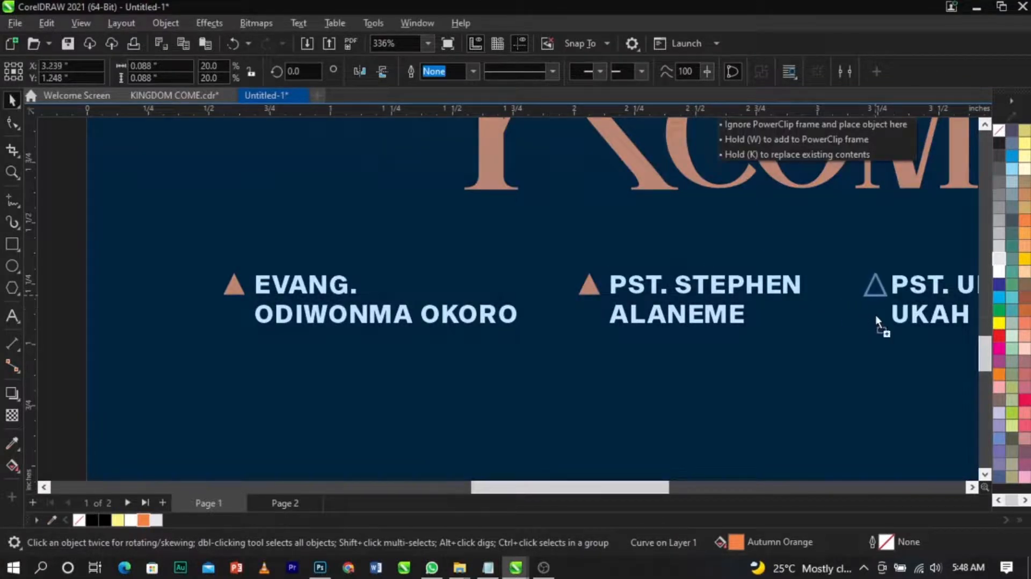
drag(877, 317, 876, 317)
Step: Place another copy of the triangle before the apostle's name
scroll(618, 303, down, 2)
key(F2)
scroll(647, 266, down, 1)
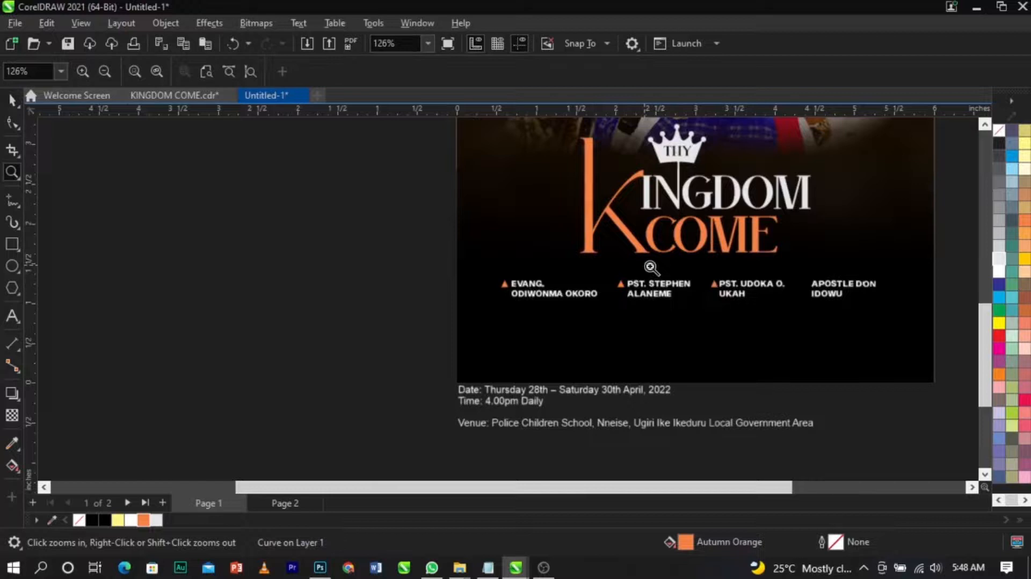
drag(646, 264, 870, 311)
key(space)
drag(325, 289, 703, 294)
scroll(704, 294, down, 3)
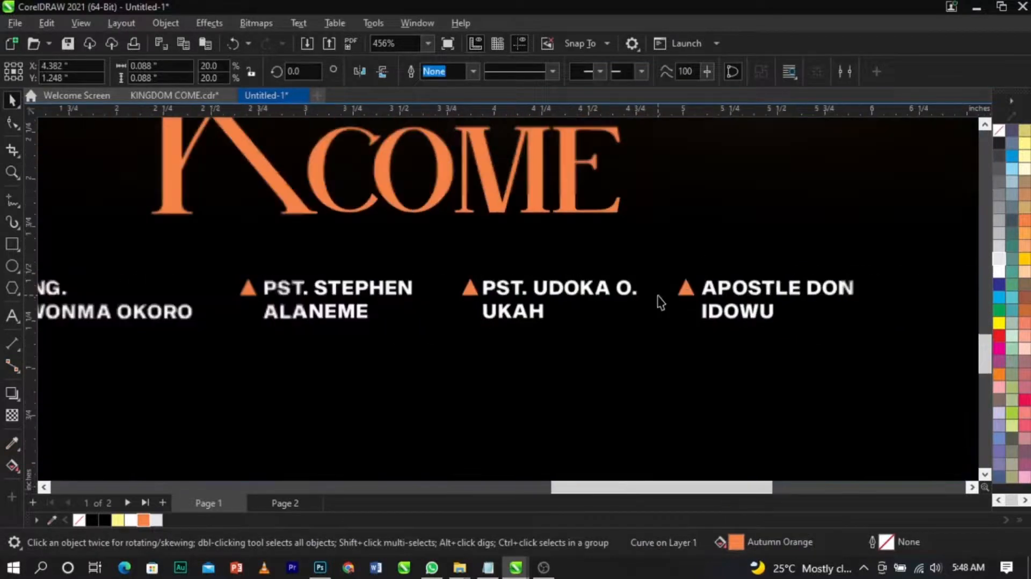
Step: Group the four speaker names together with their triangles
drag(905, 265, 242, 372)
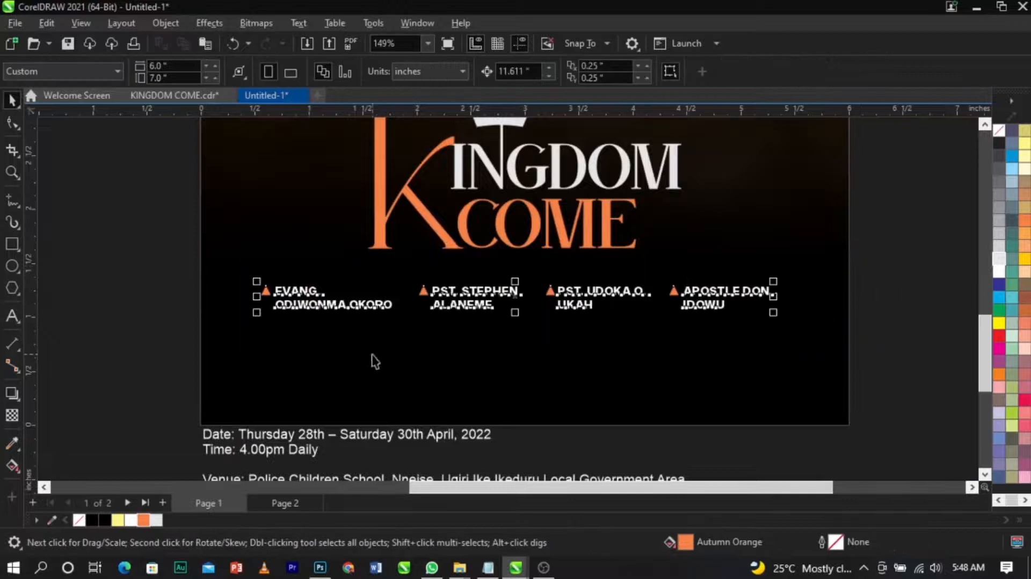
key(ctrl+g)
shift+click(671, 352)
key(c)
click(750, 290)
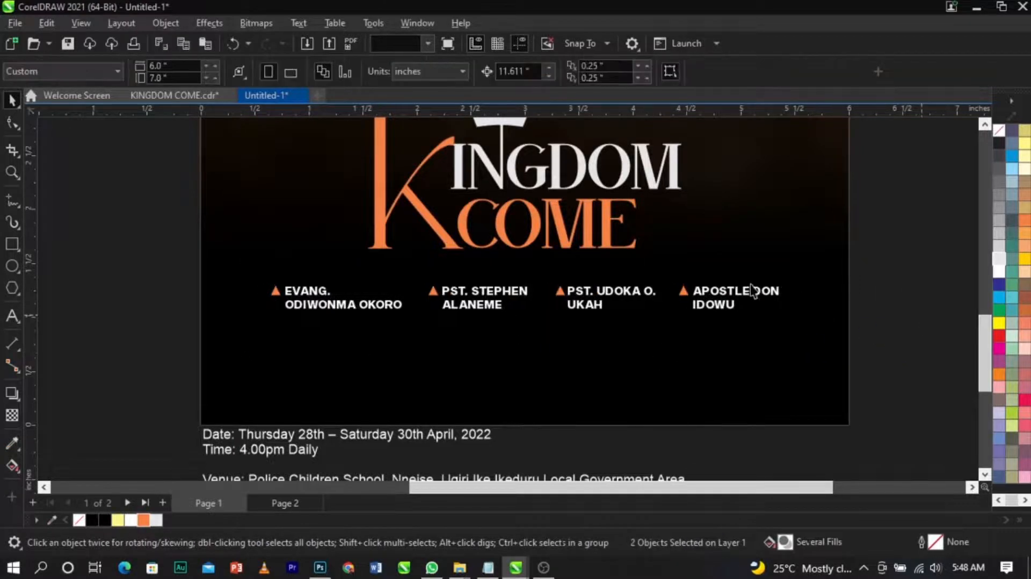
drag(782, 312, 782, 313)
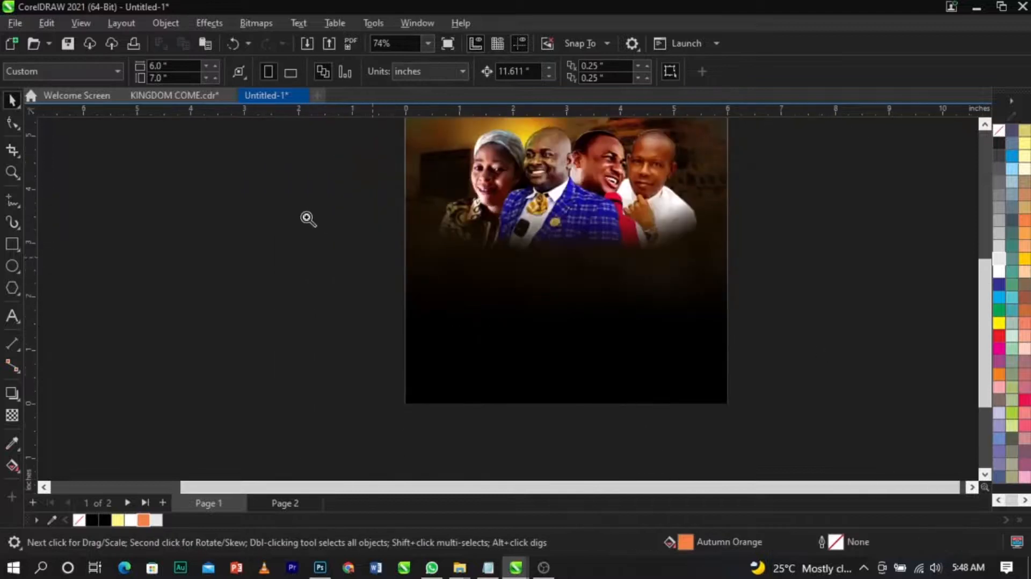
Step: Cut the venue line out of the event details text and paste it as a separate text object
key(z)
drag(305, 217, 779, 436)
key(space)
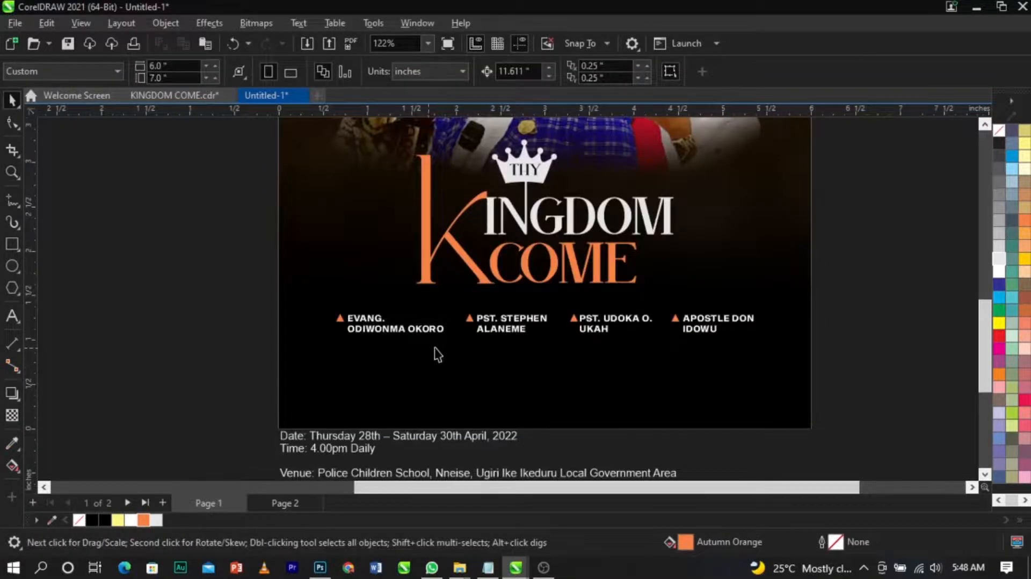
double_click(347, 462)
drag(345, 462, 270, 433)
key(ctrl+x)
click(387, 386)
key(ctrl+v)
Step: Move the date and time text onto the flyer below the speaker names
key(ctrl+space)
drag(423, 440, 541, 477)
drag(440, 398, 418, 410)
scroll(332, 373, up, 4)
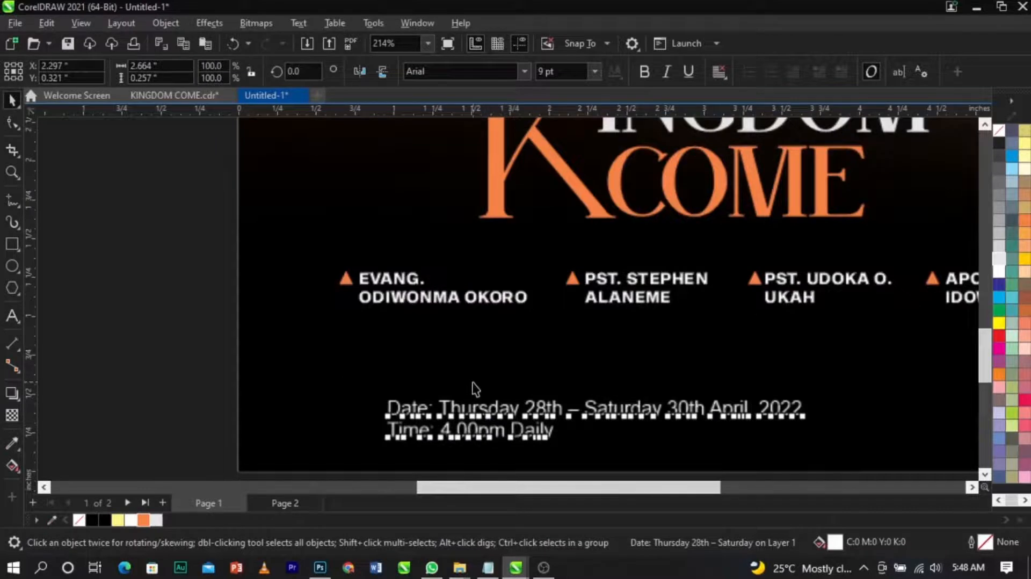
Step: Set the date and time text's font to Sequel Sans Heavy Body
click(523, 78)
click(494, 119)
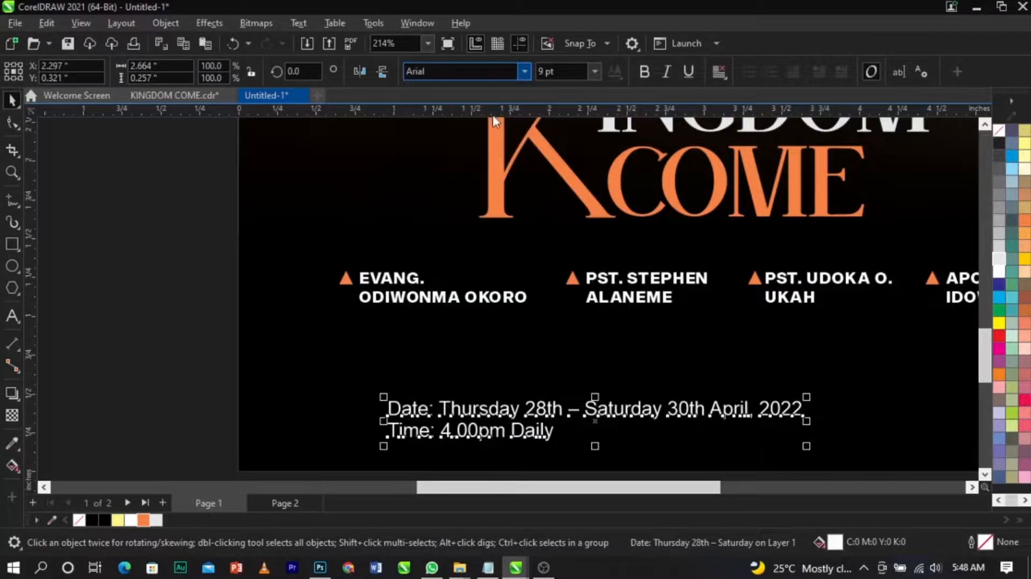
drag(553, 415, 543, 409)
Step: Delete the "Date:" label from the text and shift the date and time text to the right
key(F8)
double_click(368, 397)
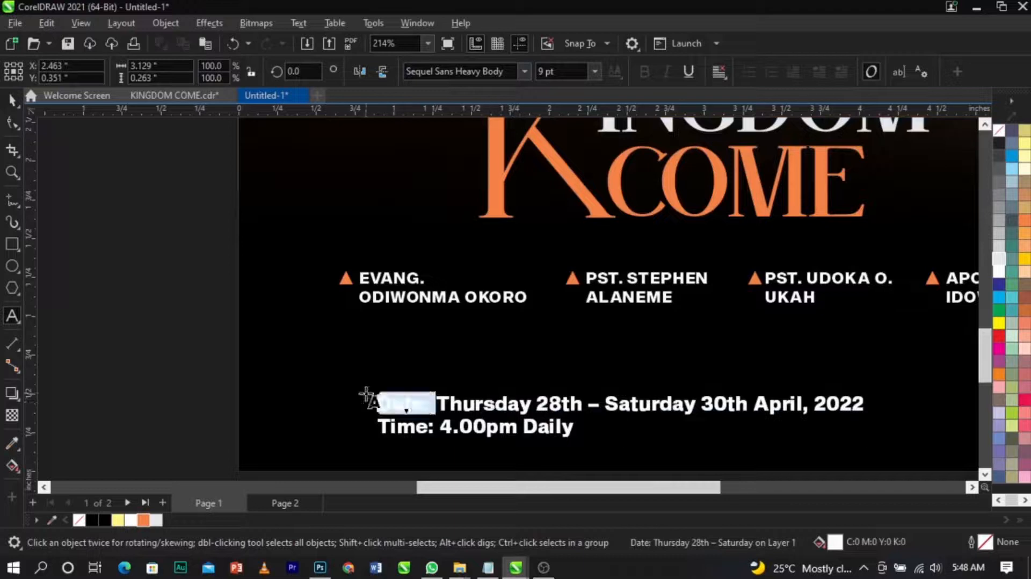
key(Delete)
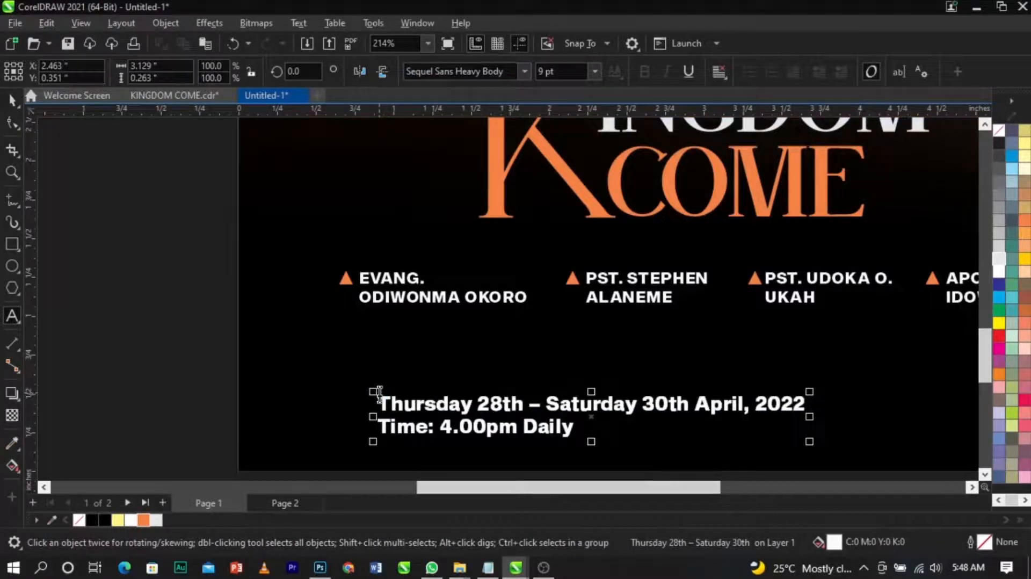
key(ctrl+space)
drag(482, 412, 573, 417)
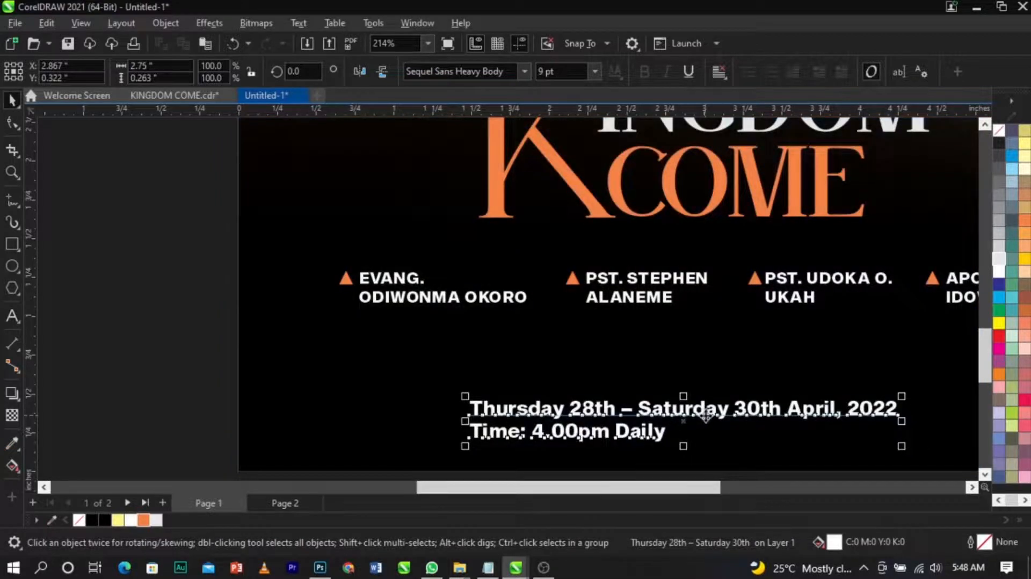
Step: Draw an orange square about 0.42 inch wide to the left of the date text
click(11, 250)
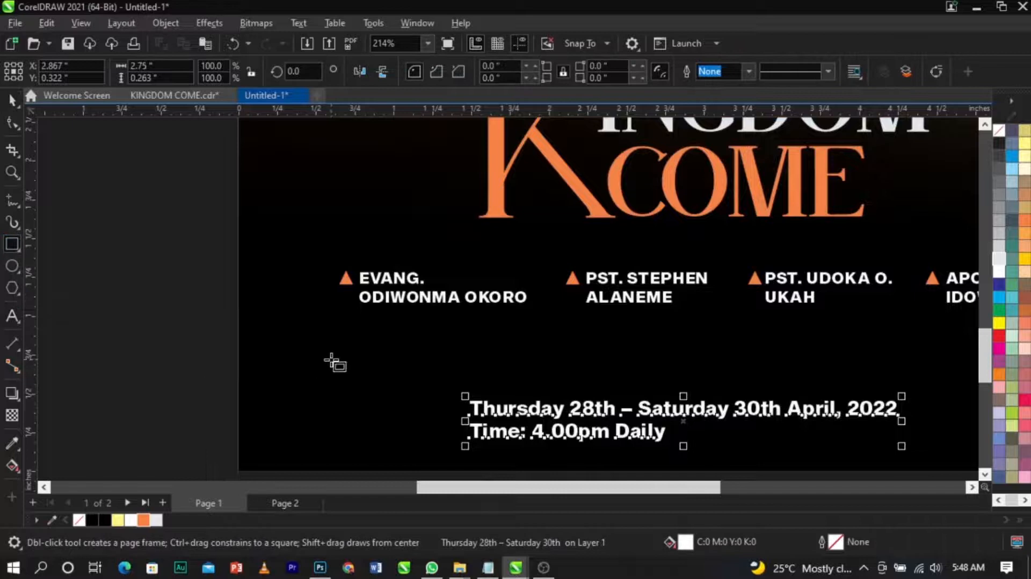
drag(331, 359, 377, 392)
key(space)
scroll(377, 392, up, 2)
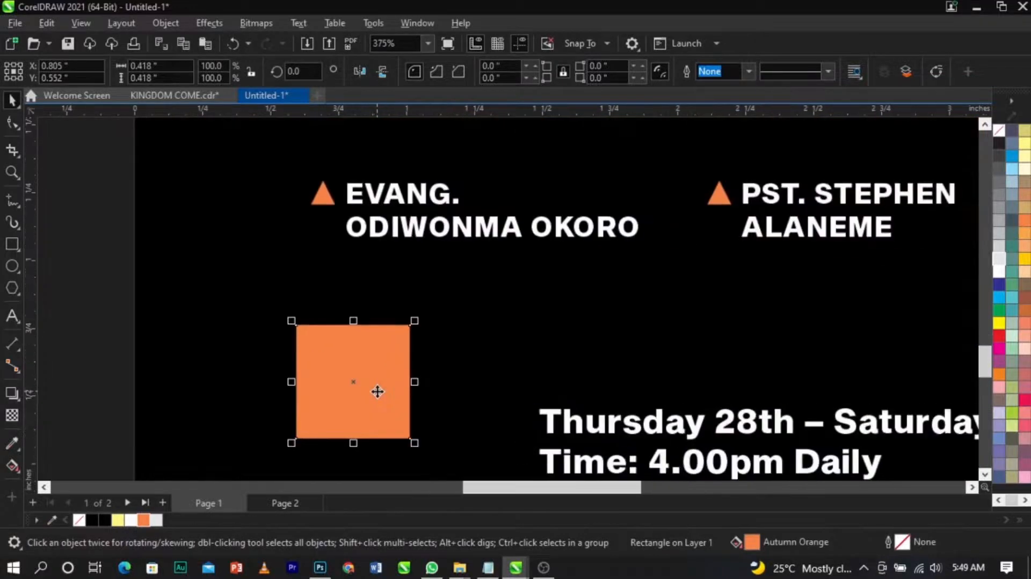
click(378, 391)
click(382, 375)
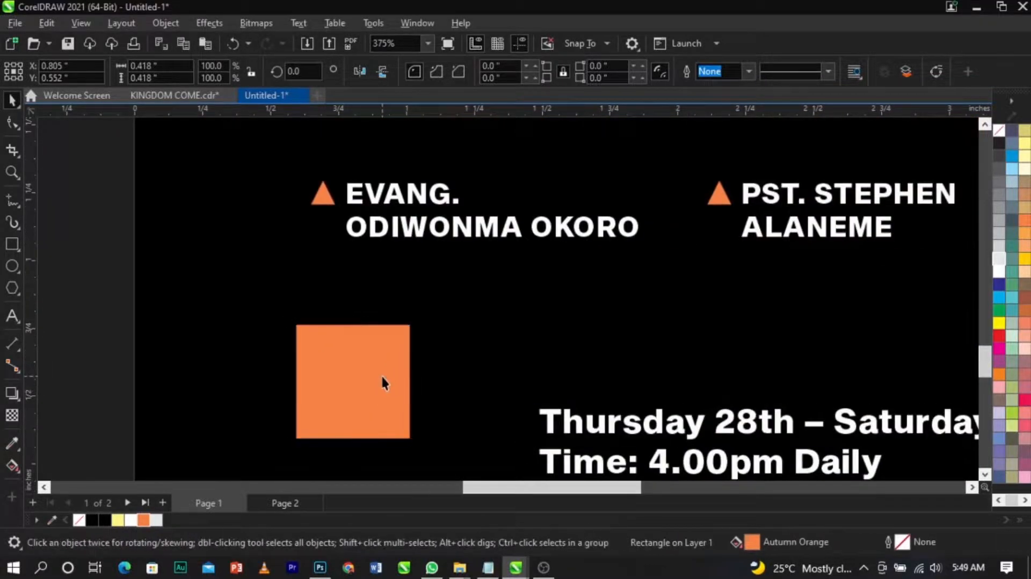
Step: Duplicate the square to its right and fill the copy red
drag(379, 375, 497, 373)
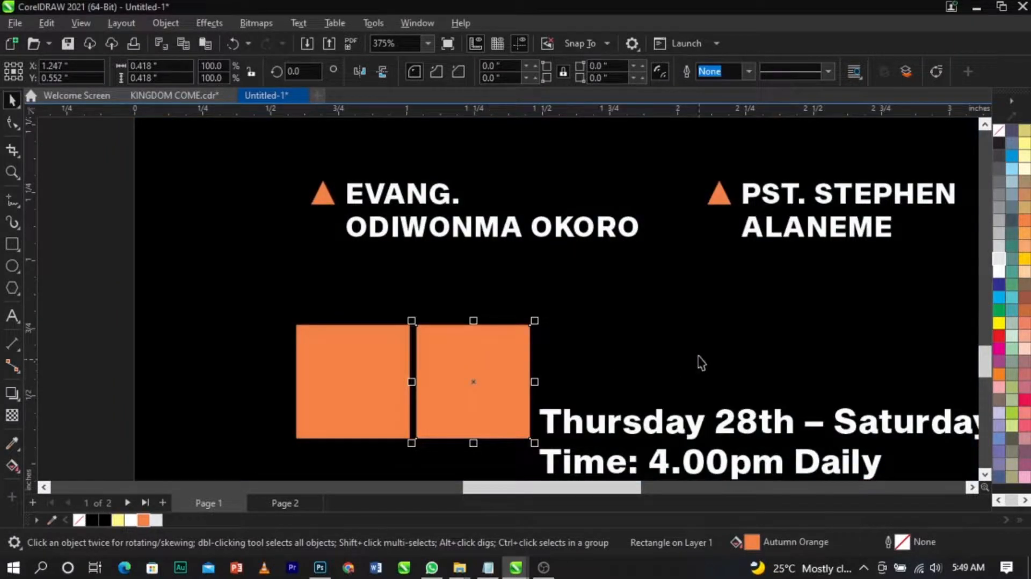
click(1024, 401)
click(997, 337)
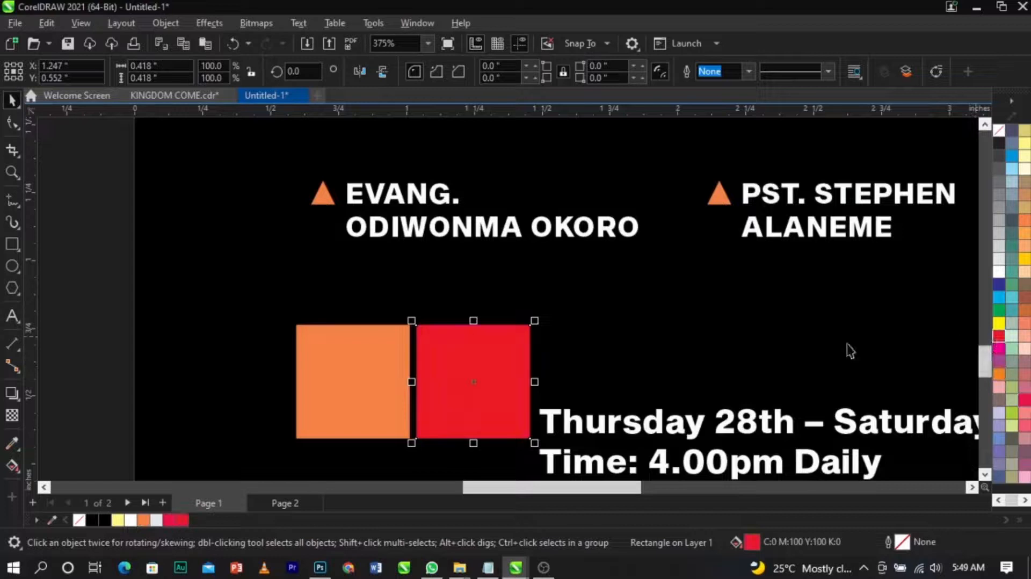
Step: Fill the first square a pale green (C20 M0 Y20 K0)
scroll(449, 379, up, 2)
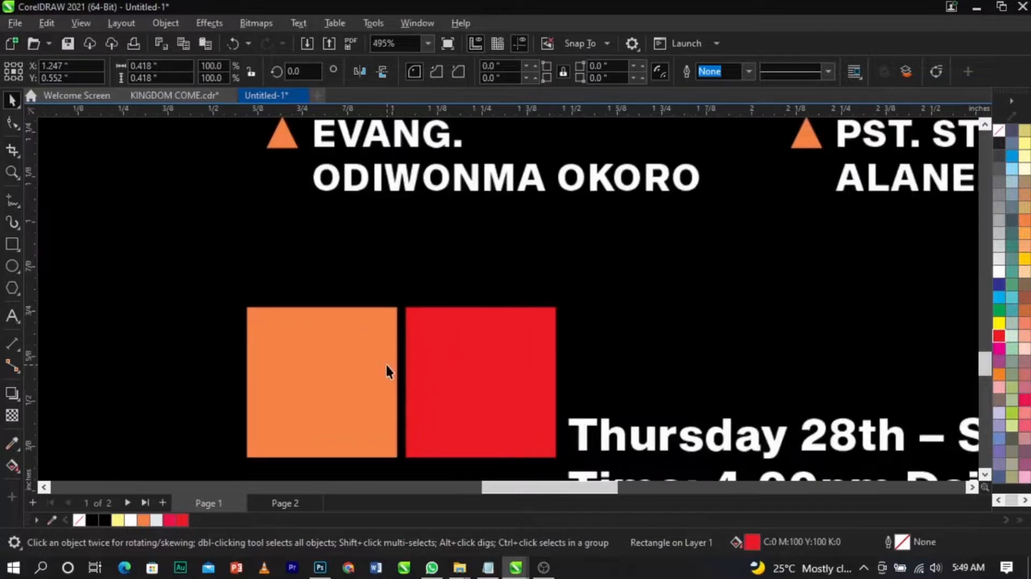
click(636, 372)
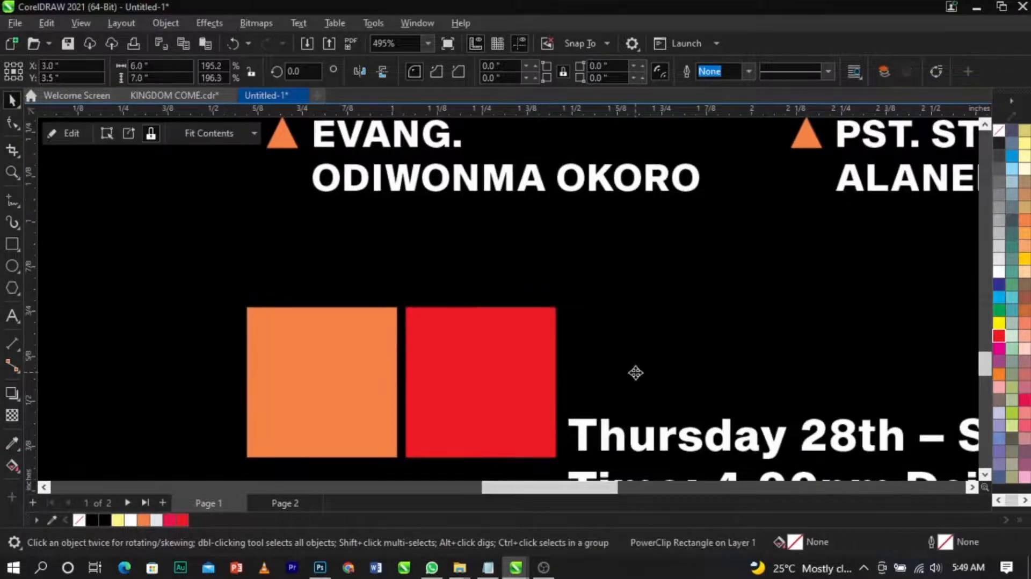
click(599, 429)
click(363, 388)
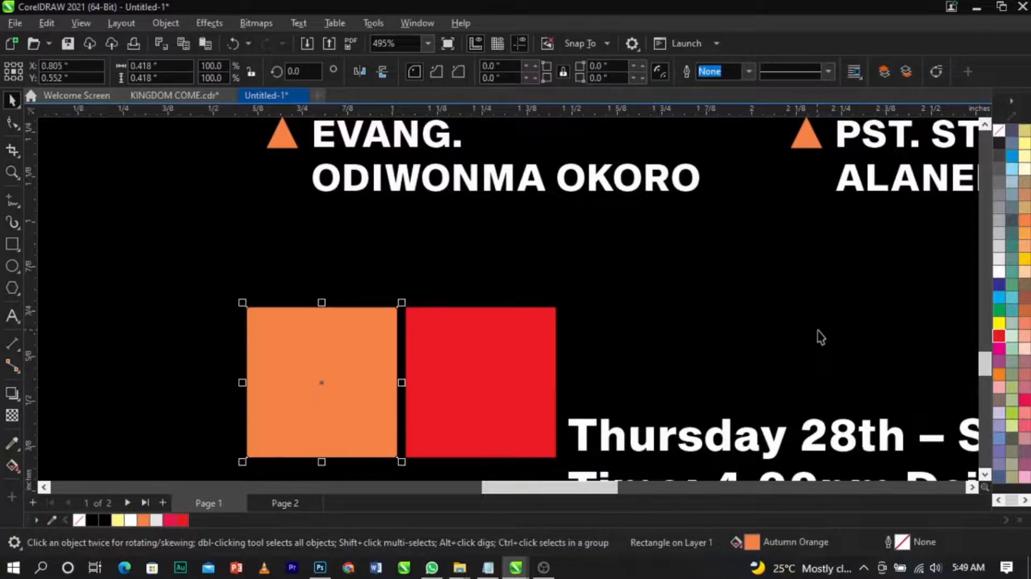
click(1009, 337)
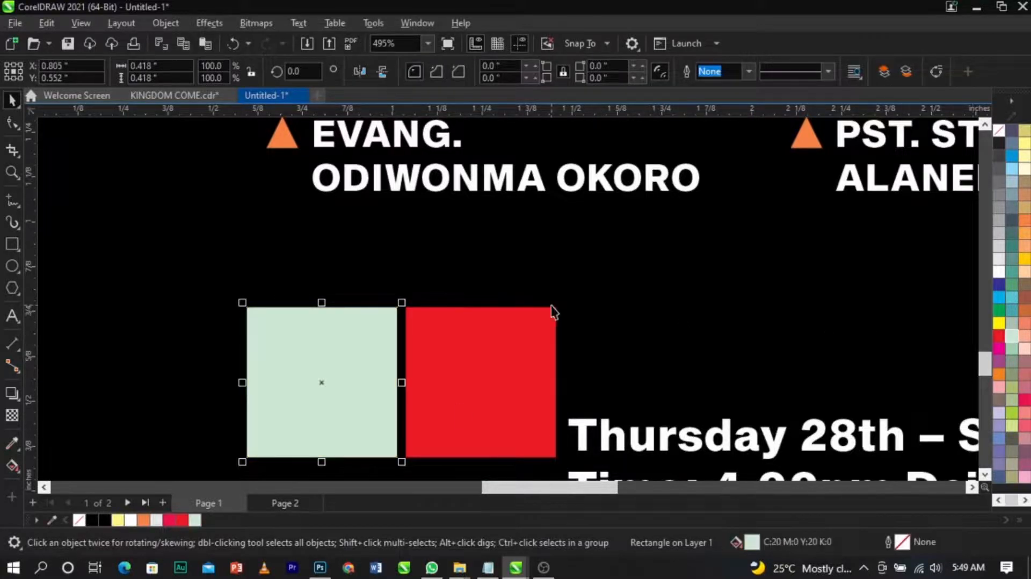
Step: Cut the word Thursday out of the date line
scroll(552, 310, down, 9)
click(328, 300)
key(F2)
drag(342, 253, 870, 380)
drag(672, 363, 707, 345)
double_click(591, 344)
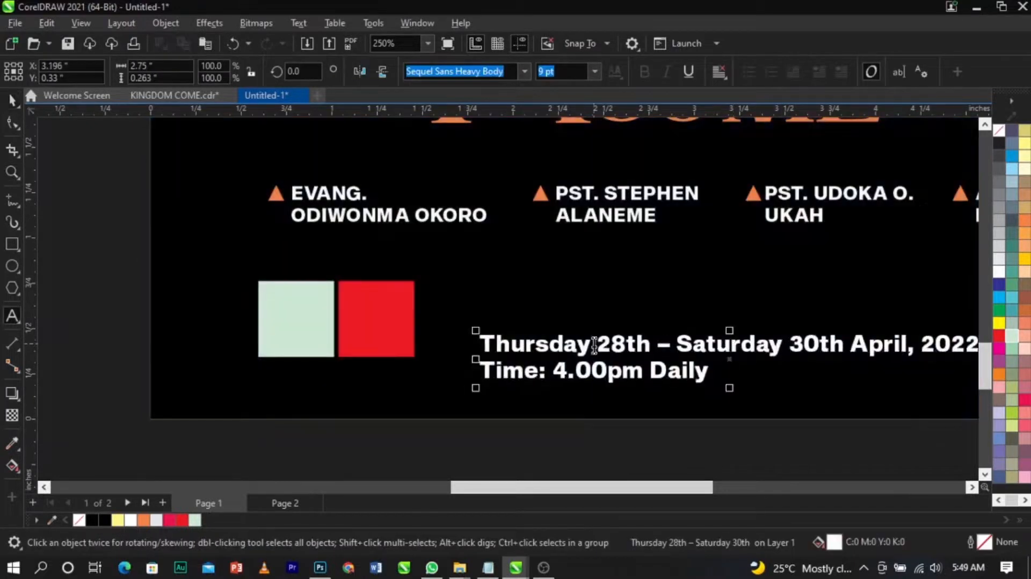
drag(591, 344, 476, 343)
key(ctrl+c)
key(Delete)
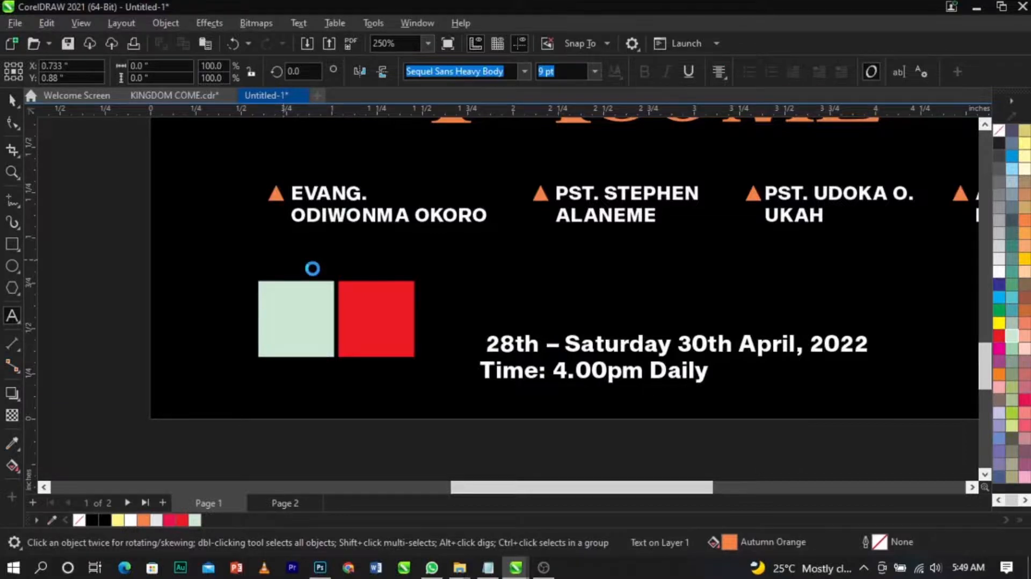
Step: Paste Thursday as its own text and move it above the pale green square
key(ctrl+v)
key(ctrl+space)
scroll(313, 268, up, 4)
drag(461, 264, 340, 288)
scroll(487, 309, down, 2)
Step: Cut the number 28 from the date line and paste it inside the pale green square
double_click(601, 374)
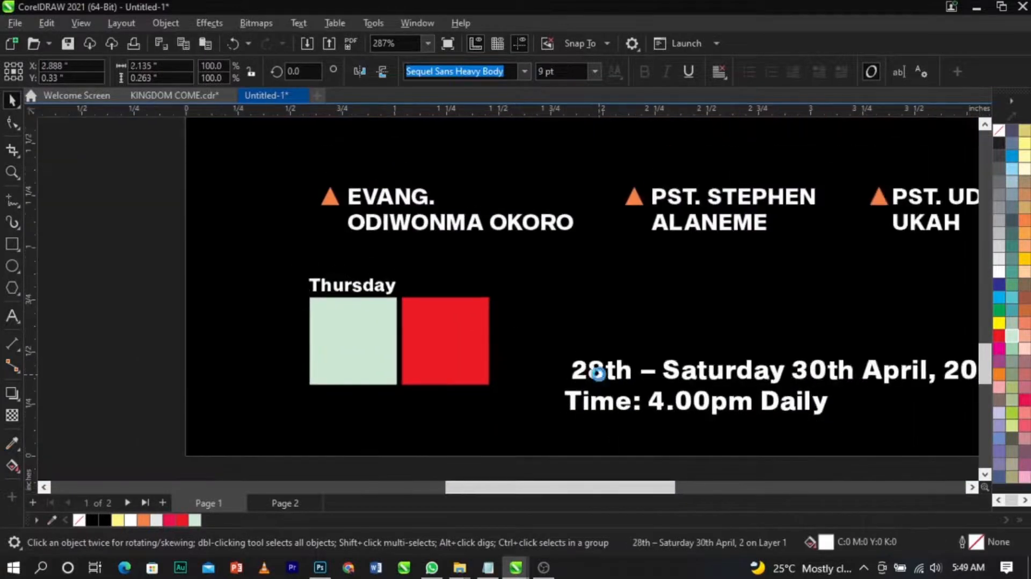
drag(601, 375, 570, 370)
key(ctrl+x)
click(337, 329)
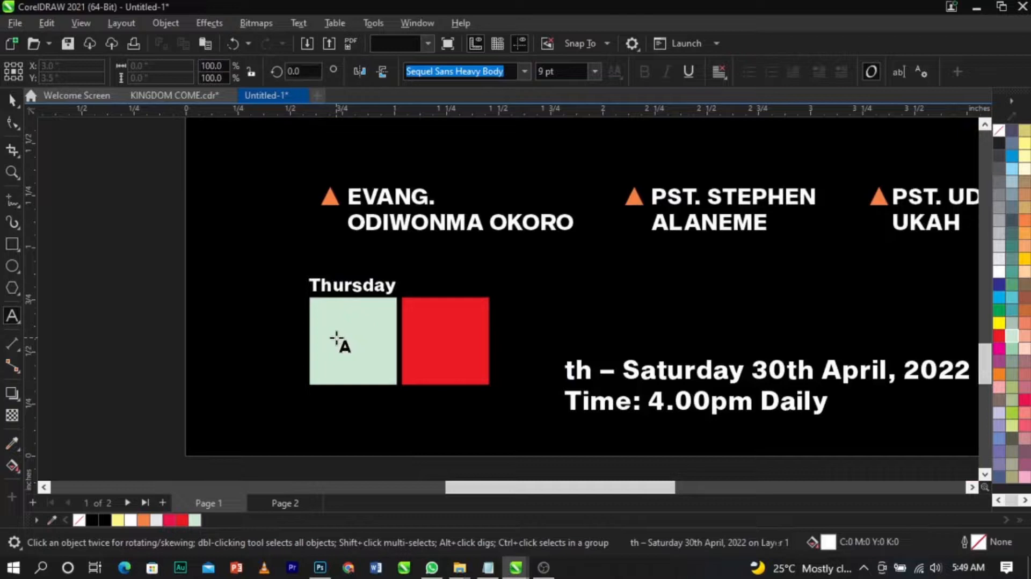
key(ctrl+v)
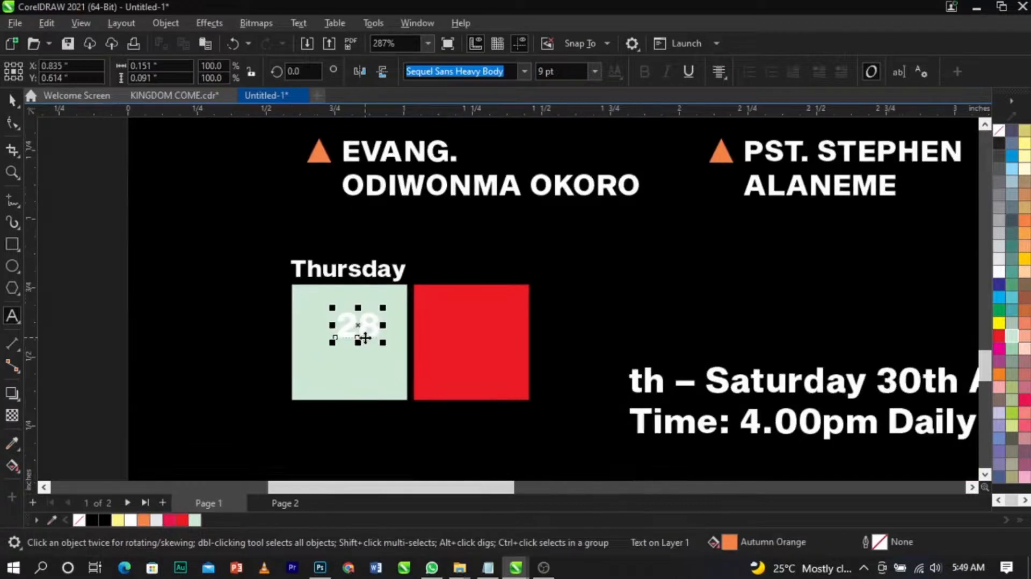
Step: Color the 28 black and scale it up to fill the pale green square
key(ctrl+space)
scroll(366, 334, up, 1)
click(102, 520)
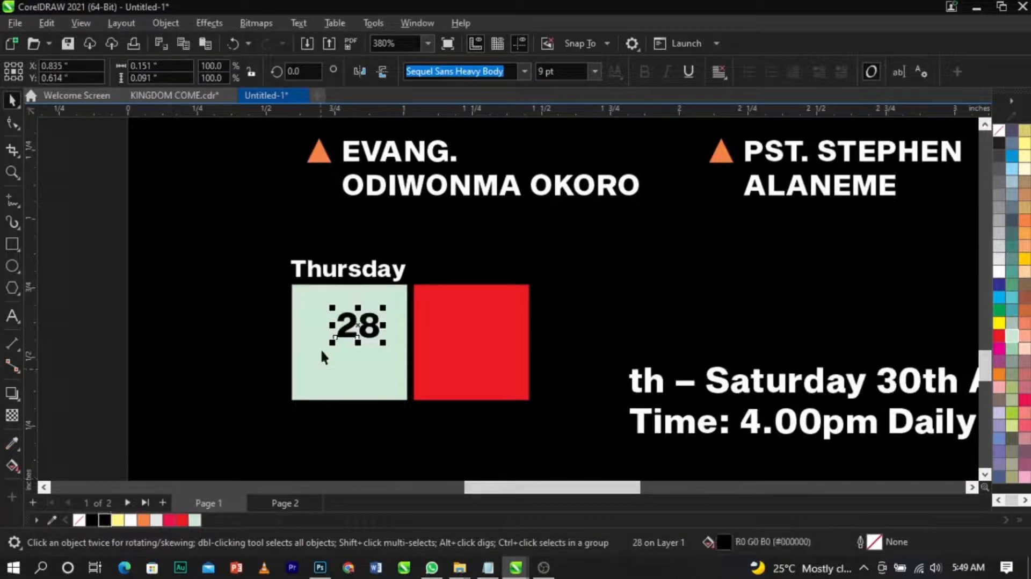
drag(333, 343, 354, 398)
key(c)
click(368, 421)
click(388, 357)
scroll(388, 356, up, 2)
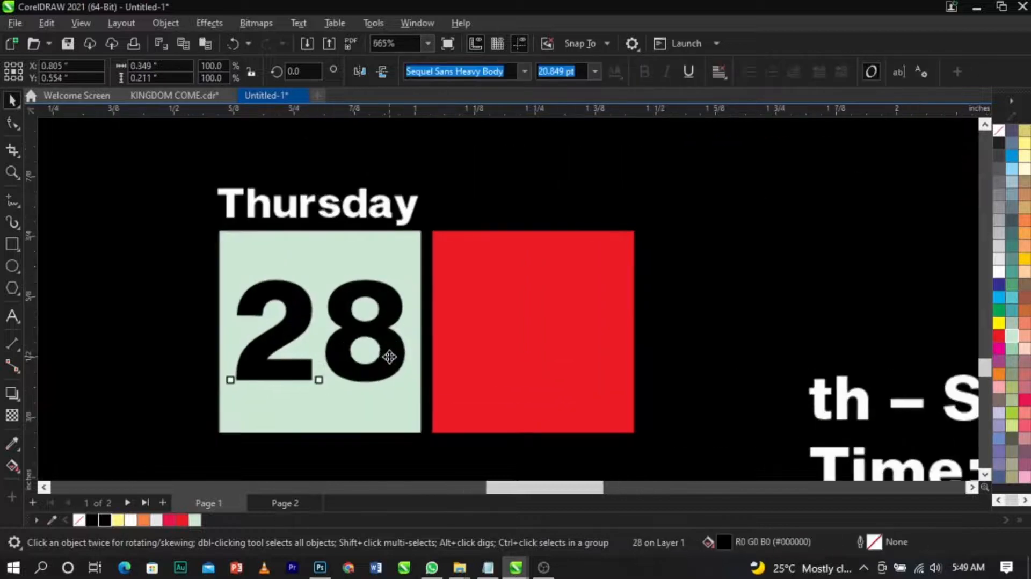
drag(413, 387, 414, 389)
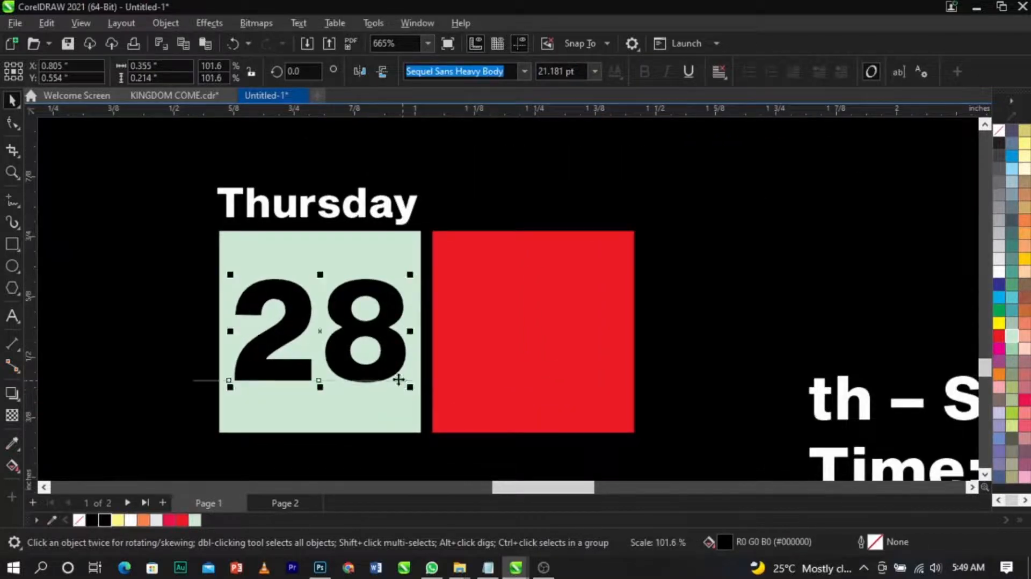
Step: Duplicate the 28 into the red square
click(486, 395)
shift+click(417, 407)
drag(431, 440, 433, 417)
drag(392, 321, 608, 323)
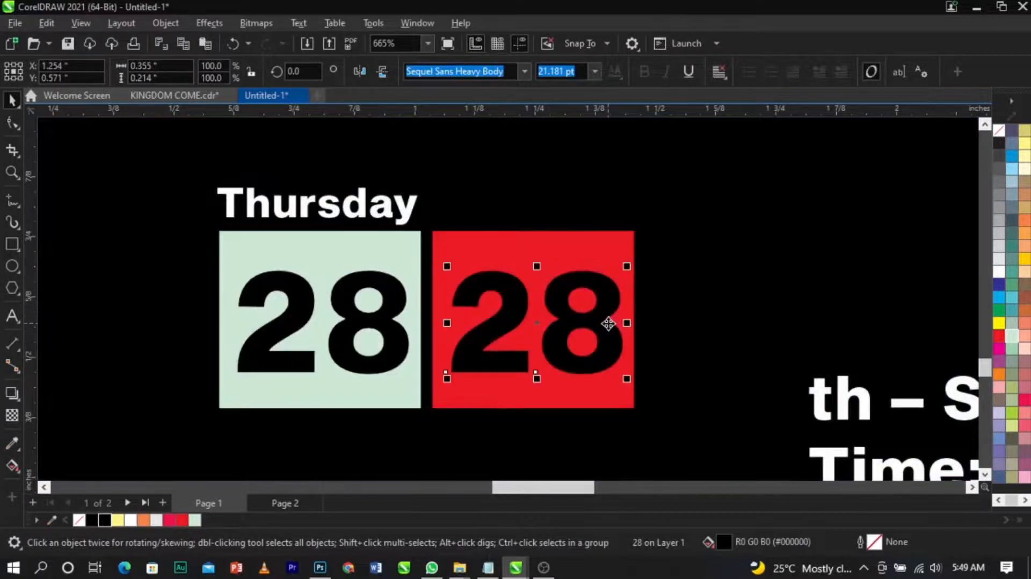
Step: Change the duplicated number's text to 30
double_click(608, 323)
key(ctrl+a)
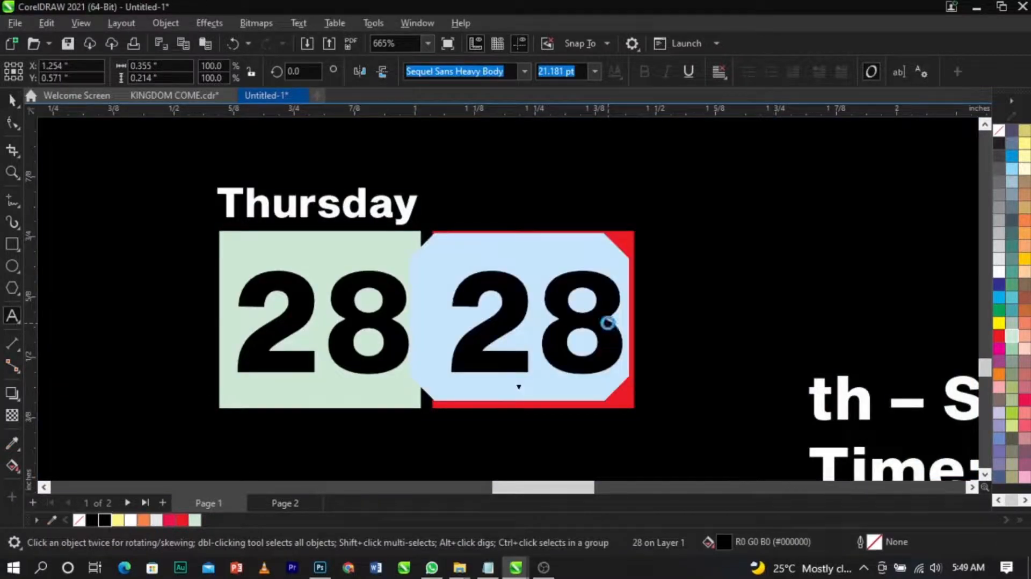
text(30)
key(ctrl+space)
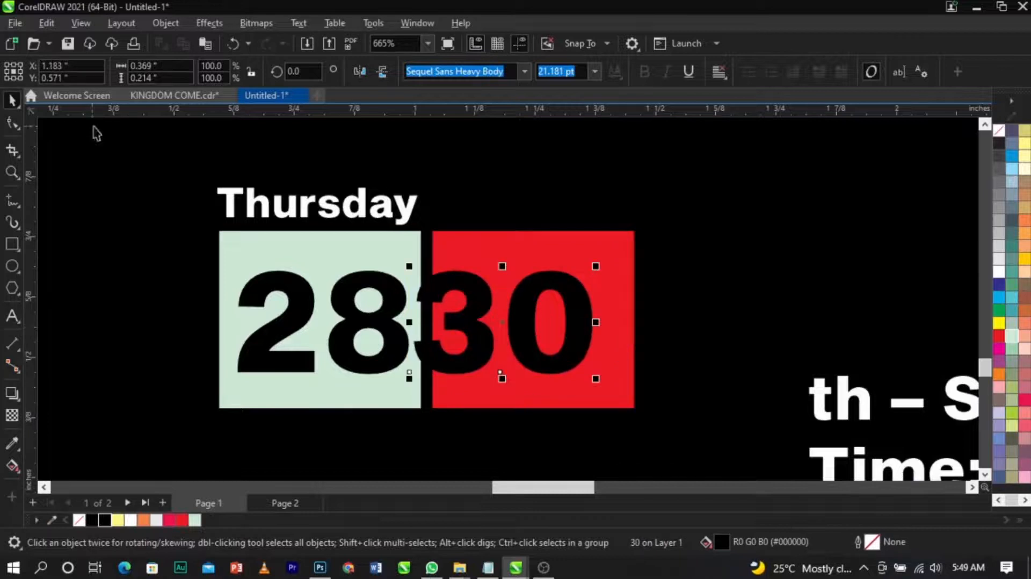
Step: Tighten the letter spacing of the 30 and fill it white
click(9, 127)
mouse_move(600, 380)
mouse_down()
mouse_move(578, 398)
mouse_move(591, 388)
mouse_up()
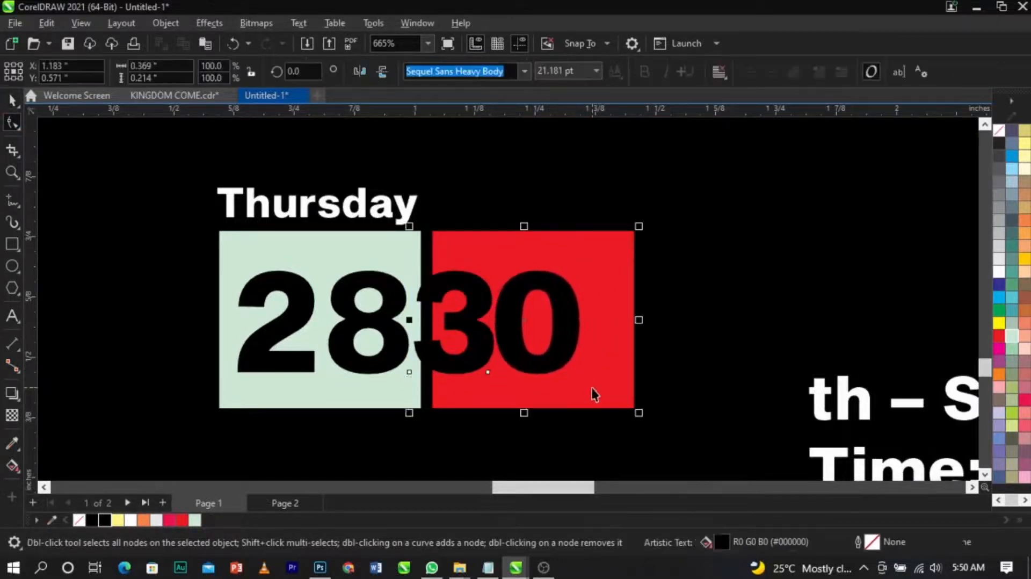
key(space)
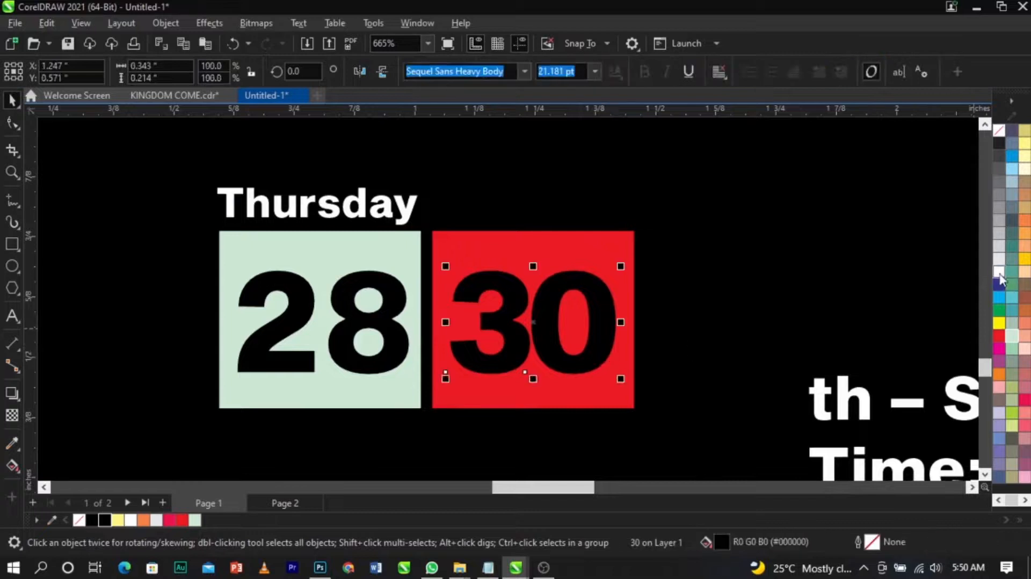
click(999, 272)
Step: Tighten the letter spacing of the 28 in the pale green square
click(387, 324)
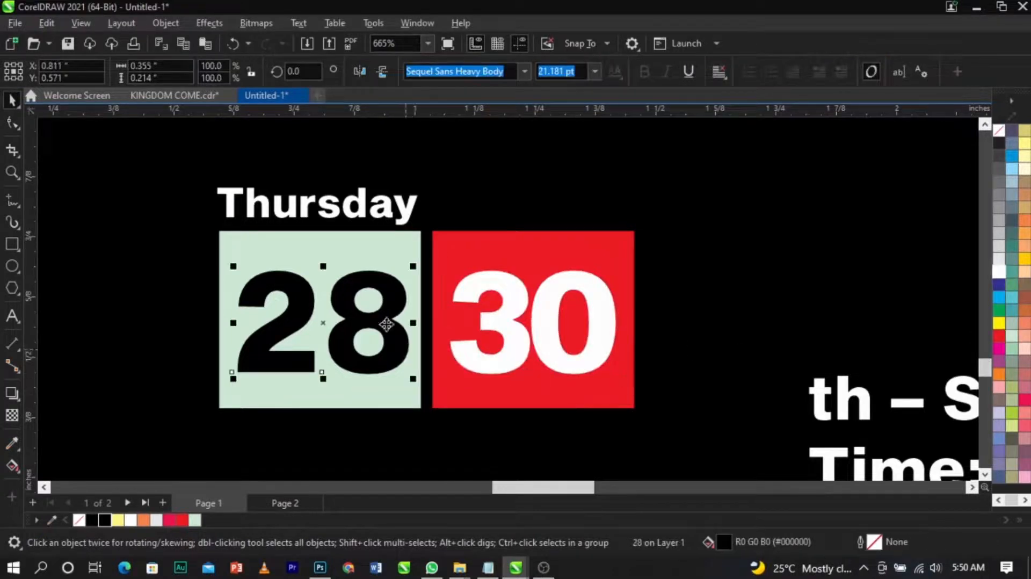
click(12, 124)
drag(412, 381, 392, 381)
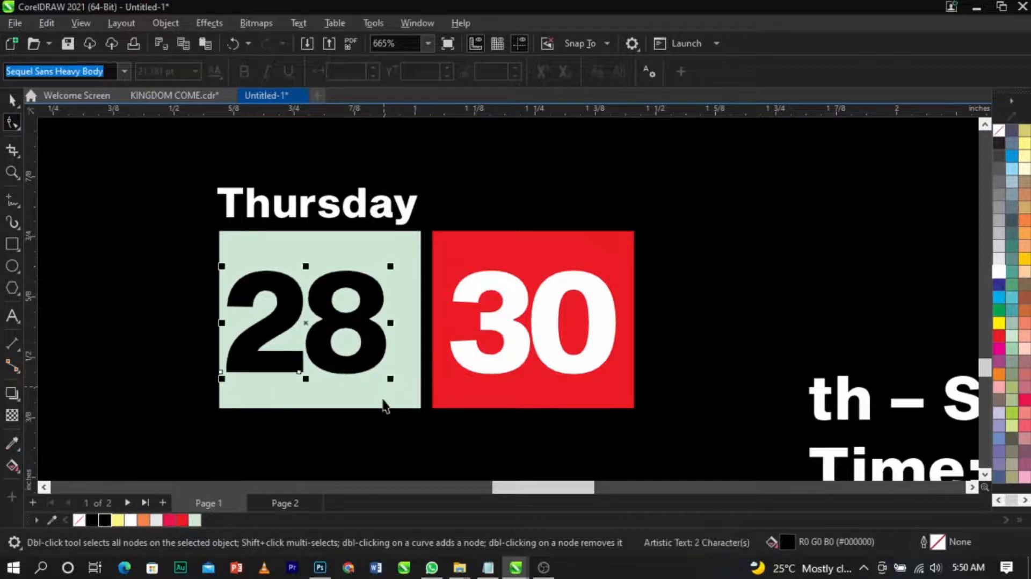
key(space)
click(378, 387)
Step: Cut the word Saturday from the date line and paste it as its own text
scroll(575, 341, down, 2)
scroll(627, 321, up, 1)
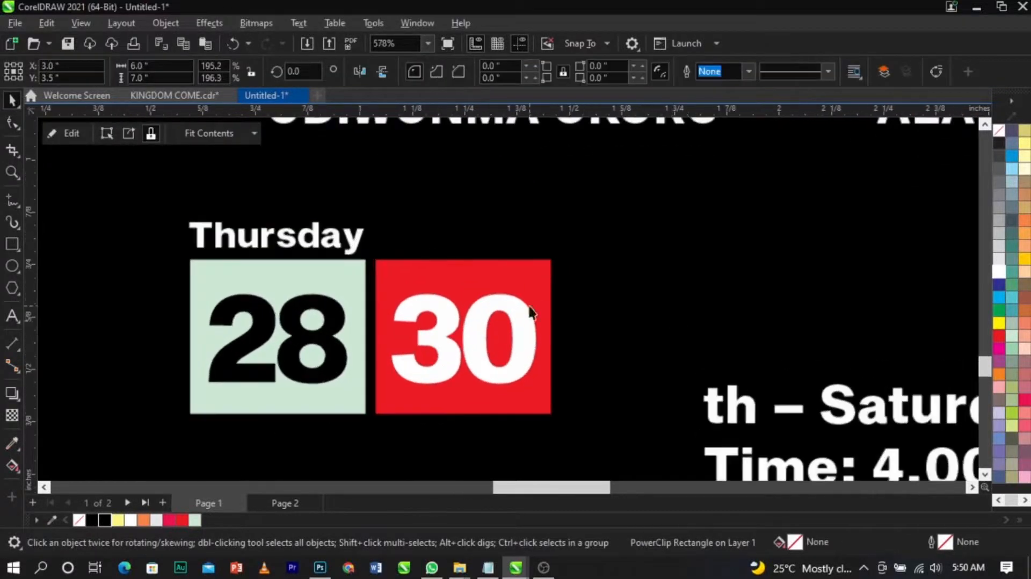
scroll(627, 321, down, 2)
click(661, 365)
double_click(661, 365)
drag(669, 357, 552, 359)
key(Delete)
click(369, 268)
key(ctrl+v)
key(ctrl+space)
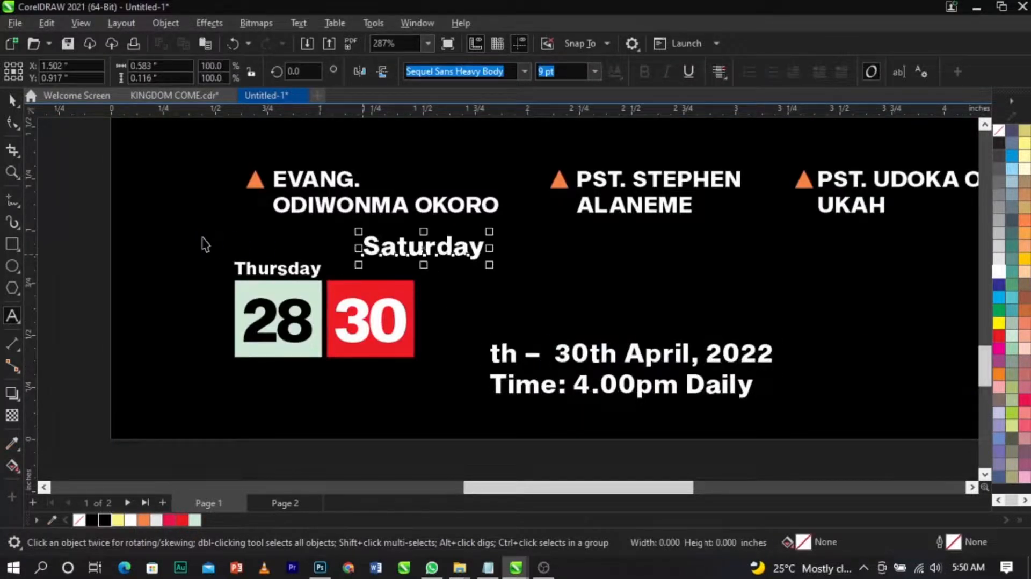
Step: Set the Thursday and Saturday labels to 6 pt
key(F2)
drag(177, 214, 514, 306)
click(400, 330)
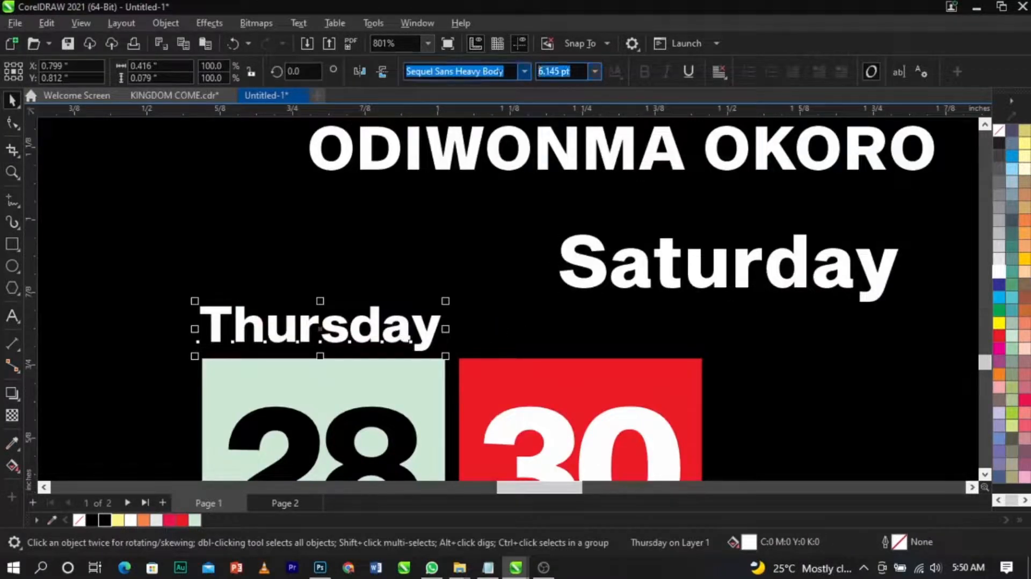
text(6)
key(Return)
click(703, 269)
click(701, 269)
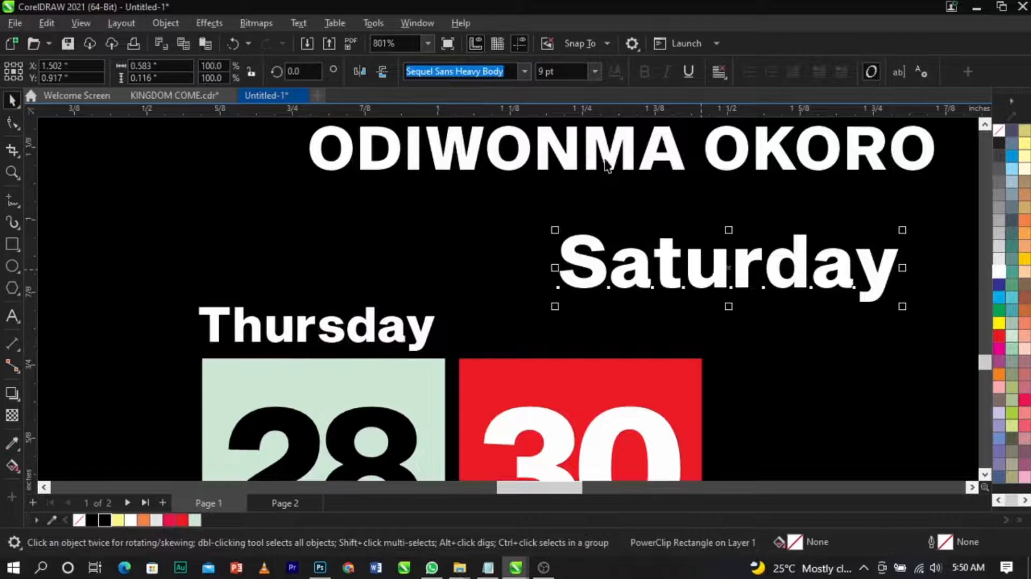
text(6)
key(Return)
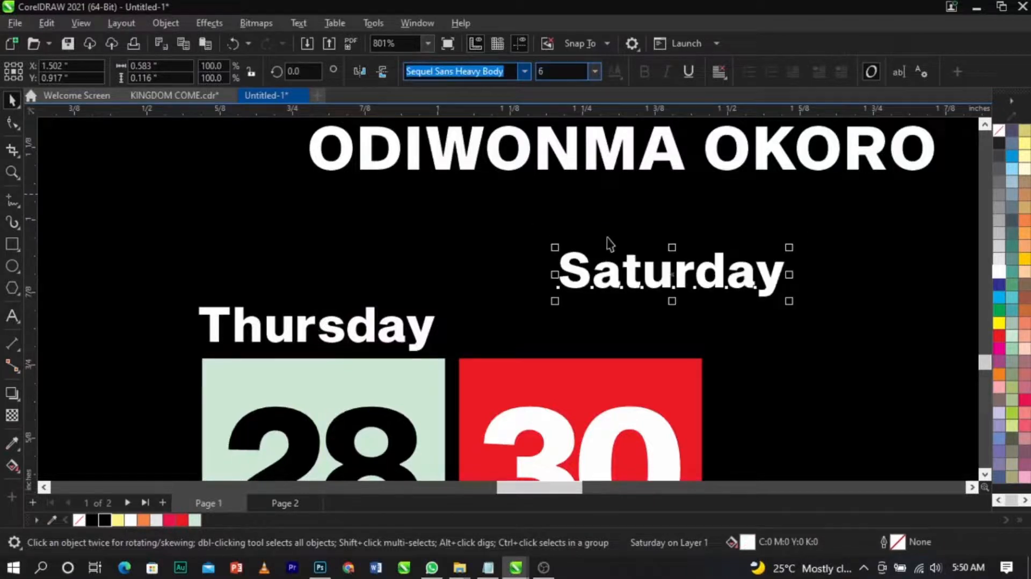
Step: Place the Saturday label above the red square, scaled down to match Thursday
drag(633, 271, 530, 337)
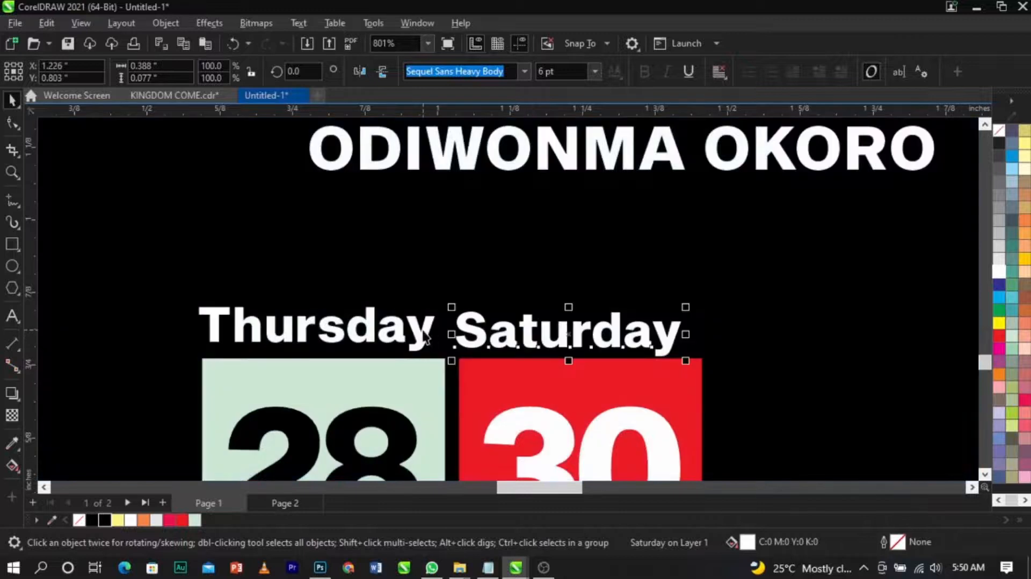
shift+click(426, 337)
drag(683, 365, 567, 392)
click(555, 338)
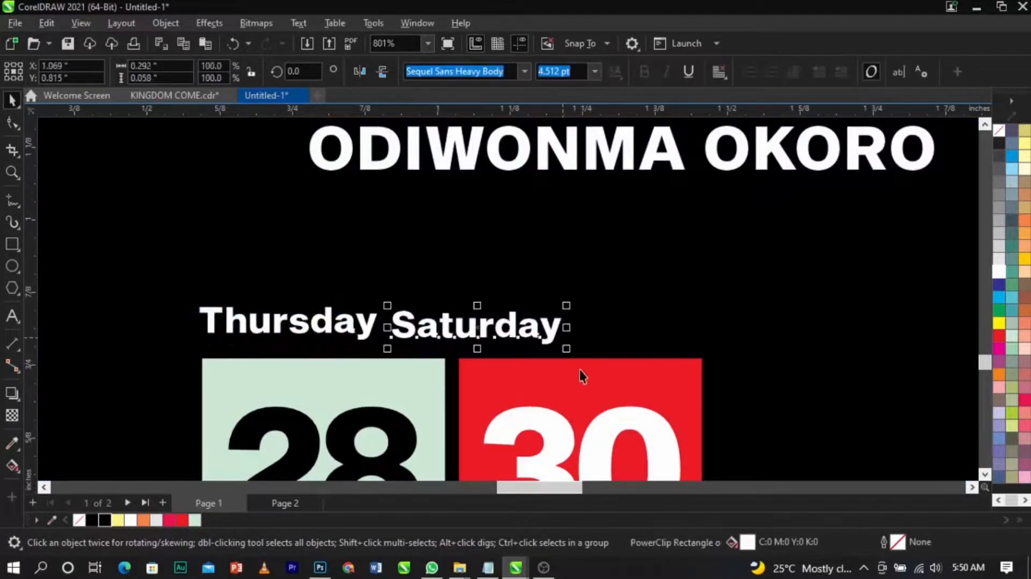
shift+click(585, 370)
key(l)
click(740, 341)
scroll(479, 326, up, 2)
click(478, 326)
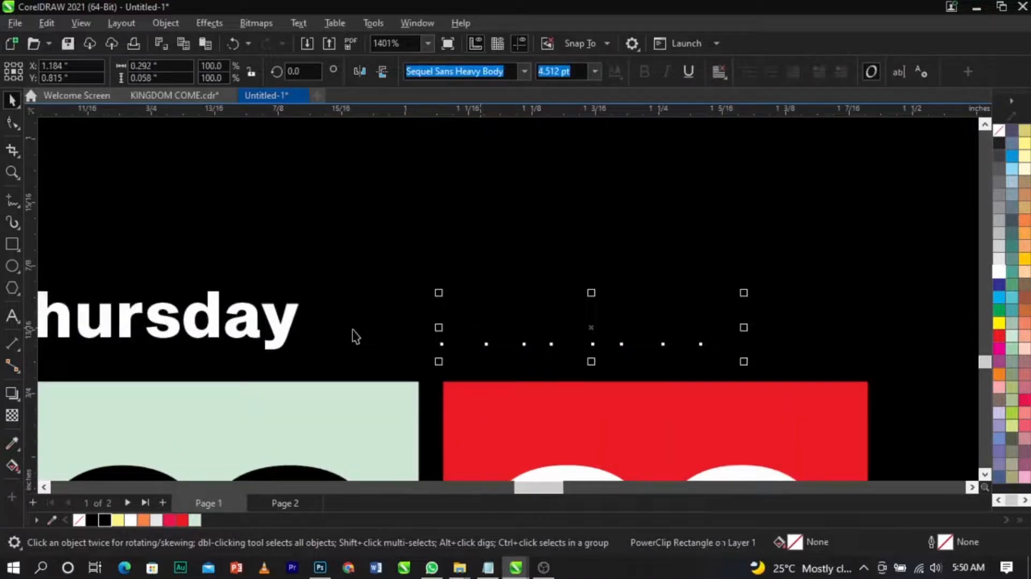
shift+click(292, 310)
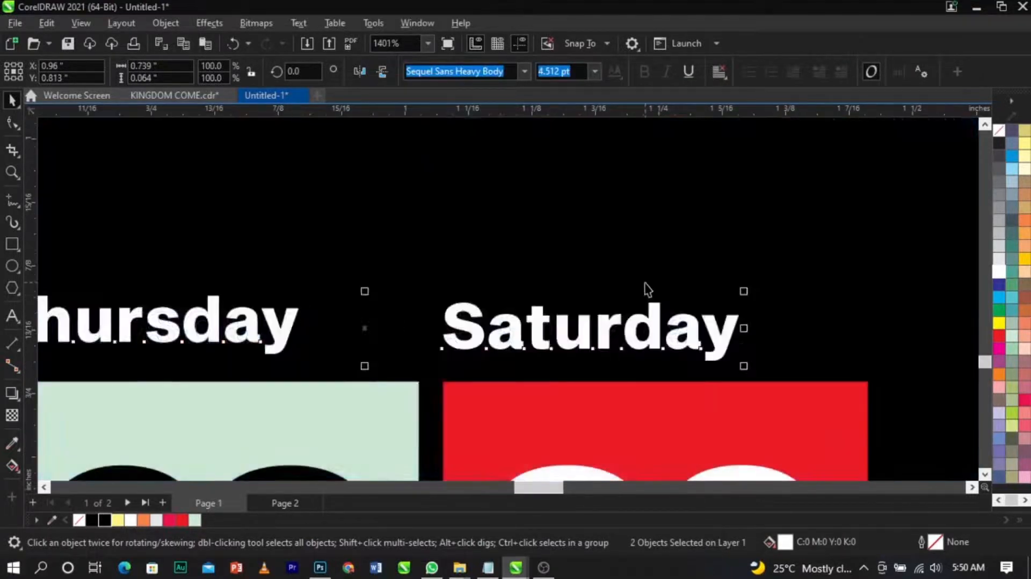
Step: Nudge the red date square into place beside the pale green square
scroll(564, 270, down, 2)
click(495, 270)
scroll(495, 270, down, 6)
key(z)
drag(316, 252, 836, 403)
key(space)
scroll(531, 317, up, 2)
click(467, 320)
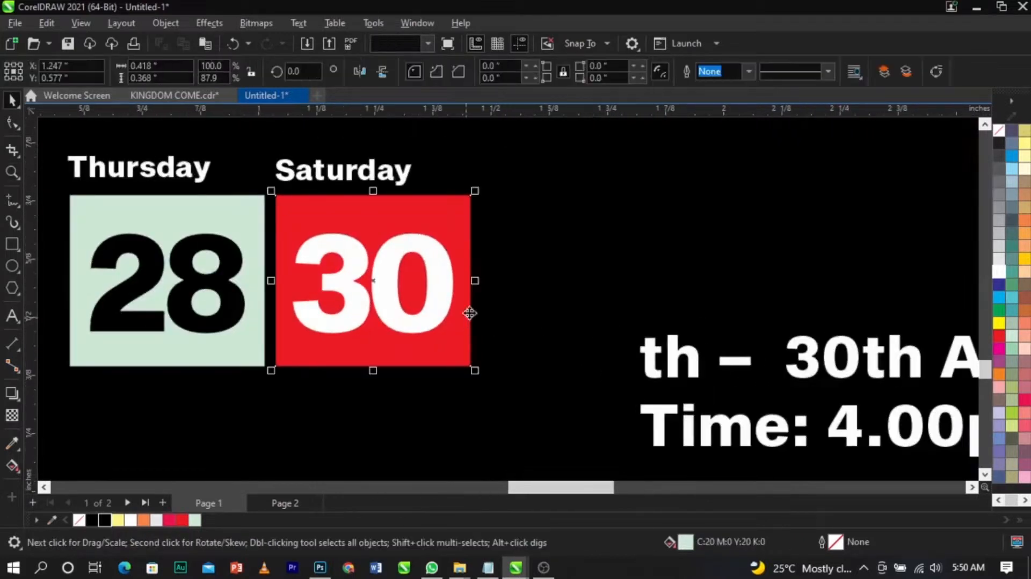
drag(481, 283, 536, 292)
click(573, 283)
scroll(506, 332, down, 1)
scroll(480, 343, down, 2)
scroll(686, 362, up, 2)
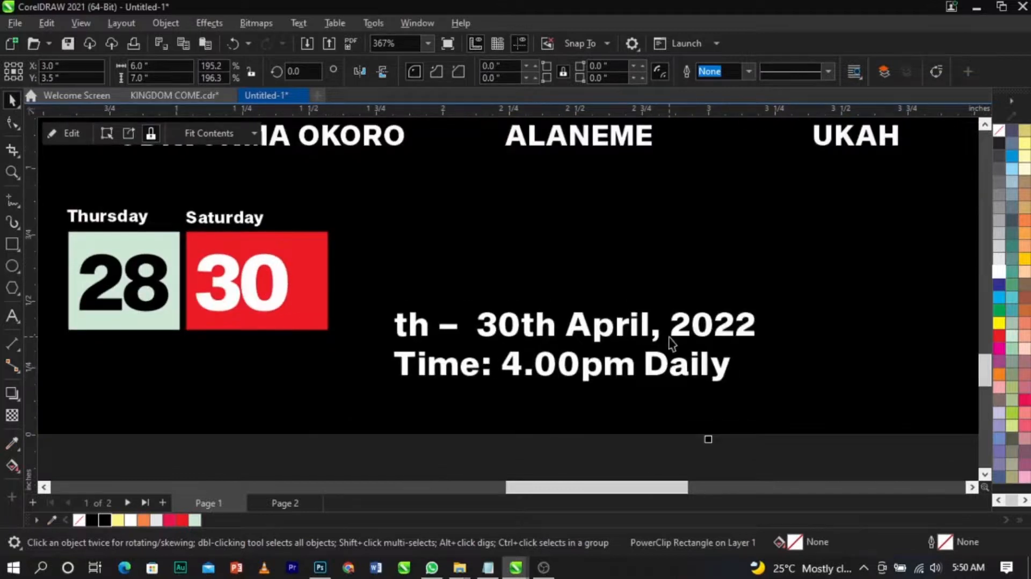
scroll(600, 342, up, 1)
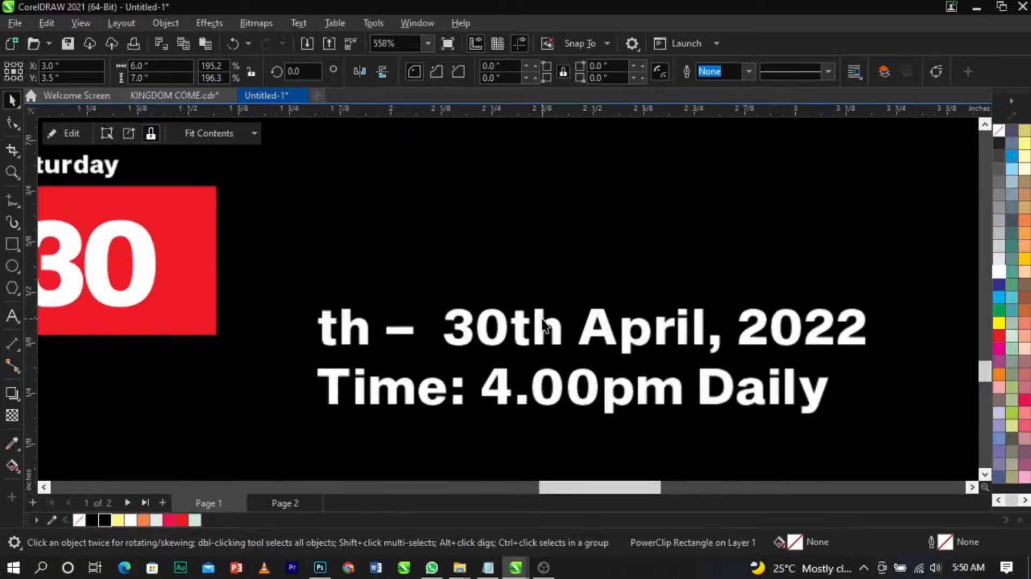
Step: Cut April, 2022 from the date line and delete the leftover "th – 30th" text
double_click(511, 400)
drag(580, 328, 868, 329)
key(ctrl+c)
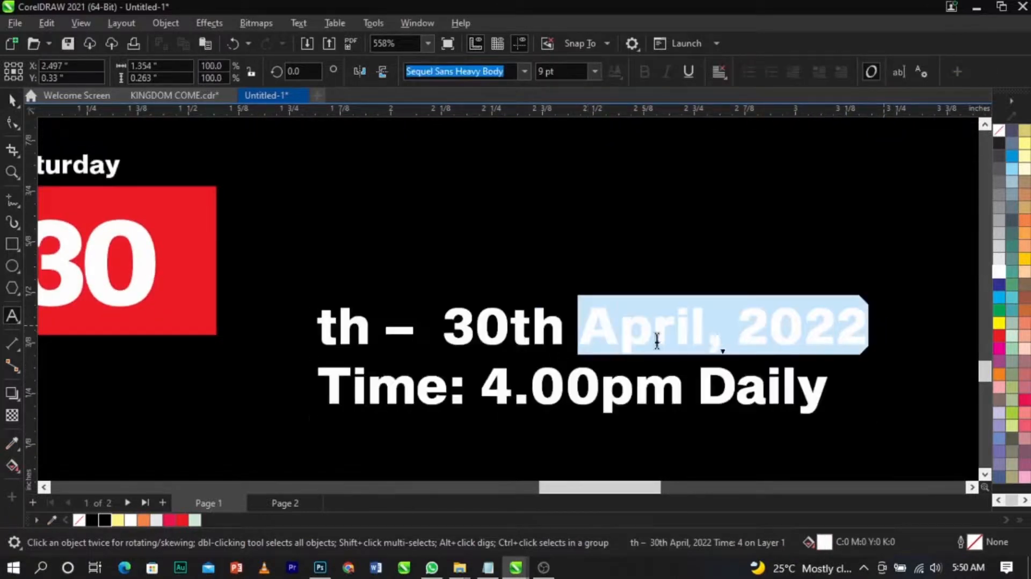
key(Delete)
drag(569, 329, 260, 310)
key(Delete)
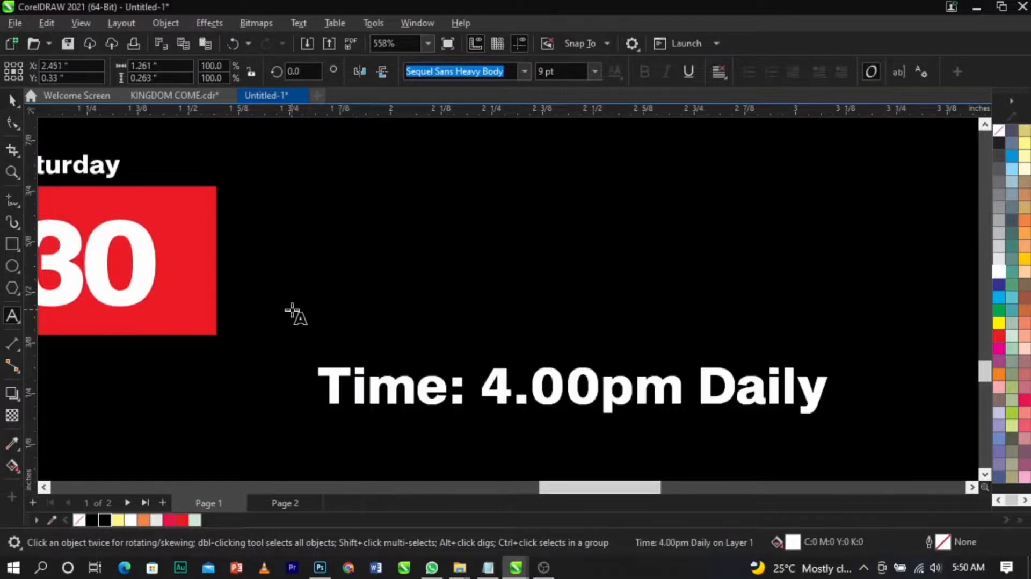
key(Delete)
Step: Paste April, 2022 as separate text and move the time line lower
click(336, 244)
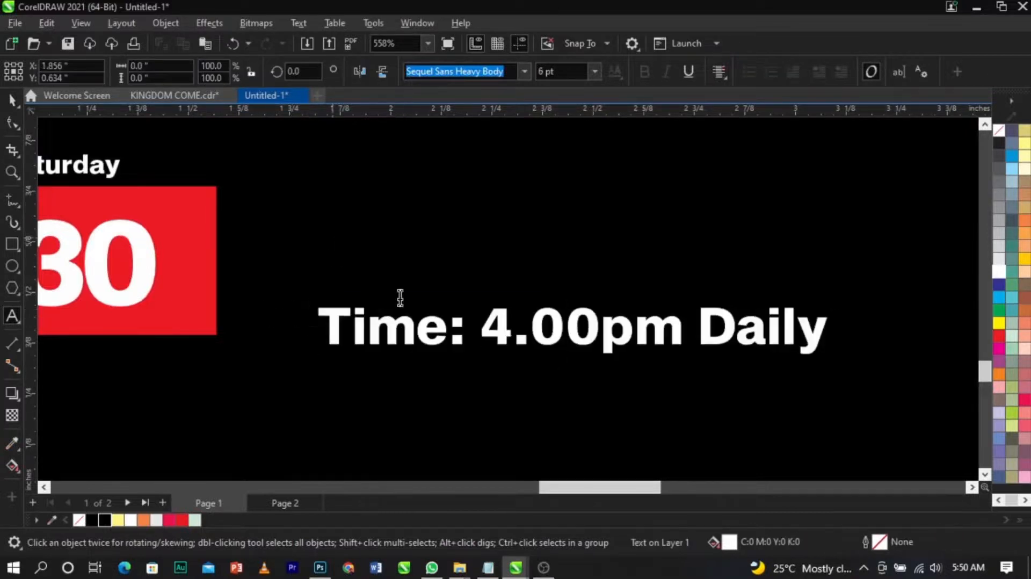
key(ctrl+v)
key(ctrl+space)
drag(430, 320, 405, 408)
Step: Break April, 2022 onto two lines and convert it to UPPERCASE
double_click(500, 242)
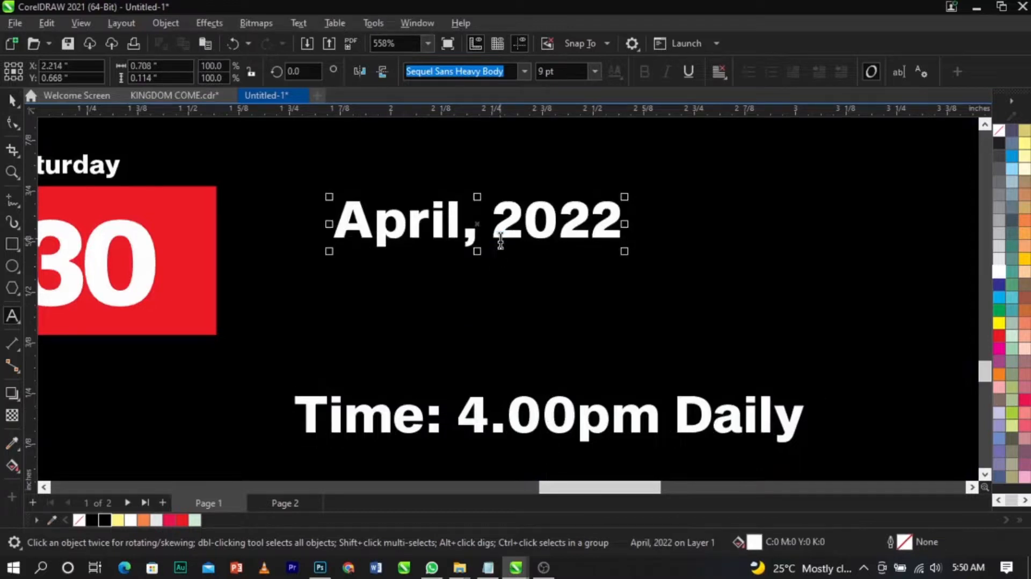
key(Return)
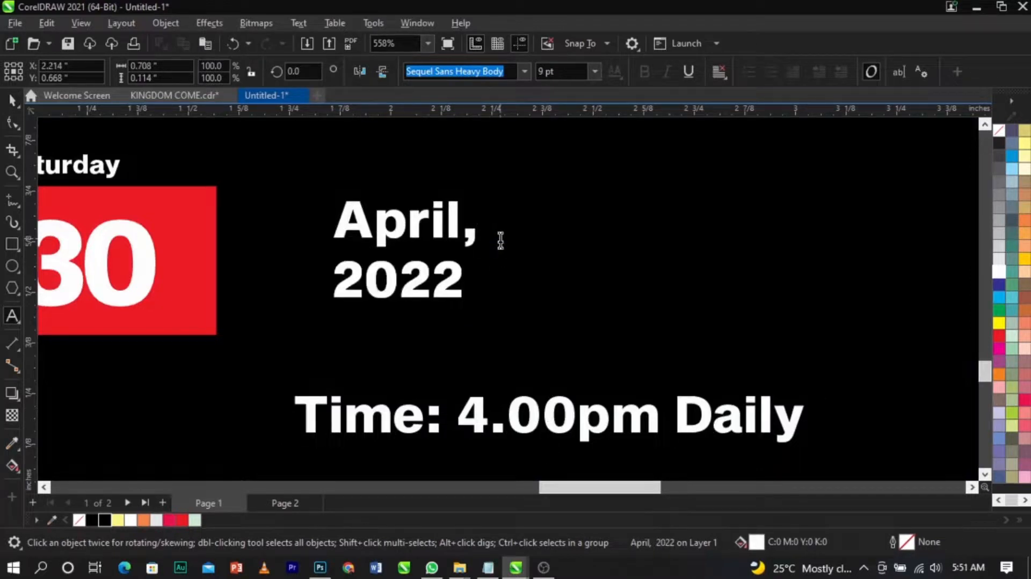
key(ctrl+a)
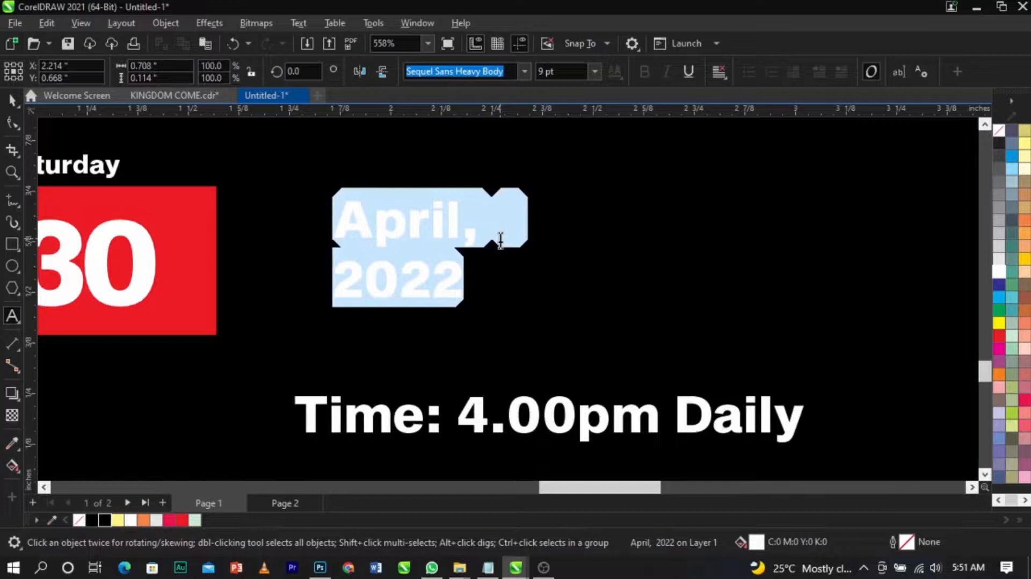
key(shift+F3)
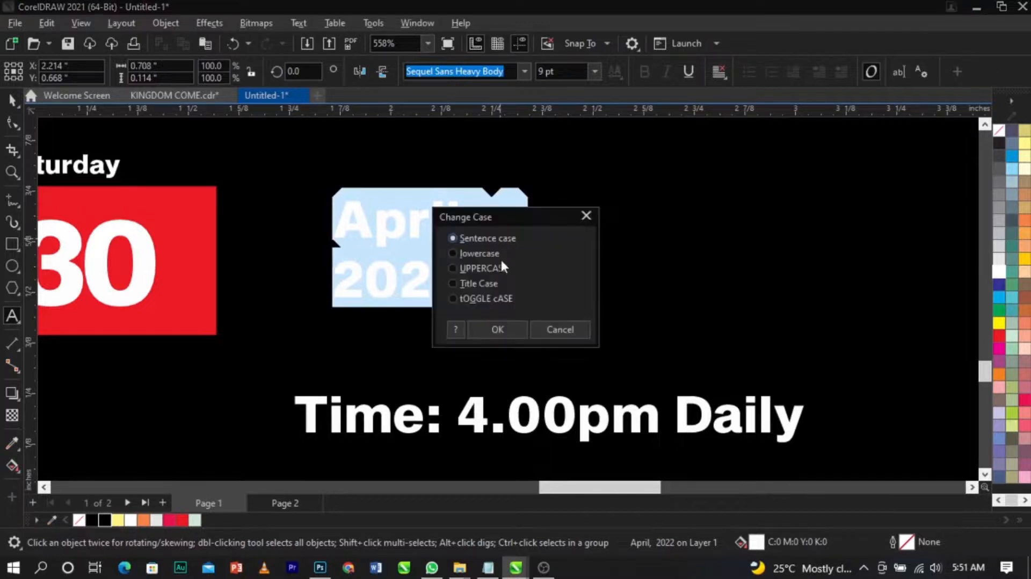
click(495, 263)
click(496, 330)
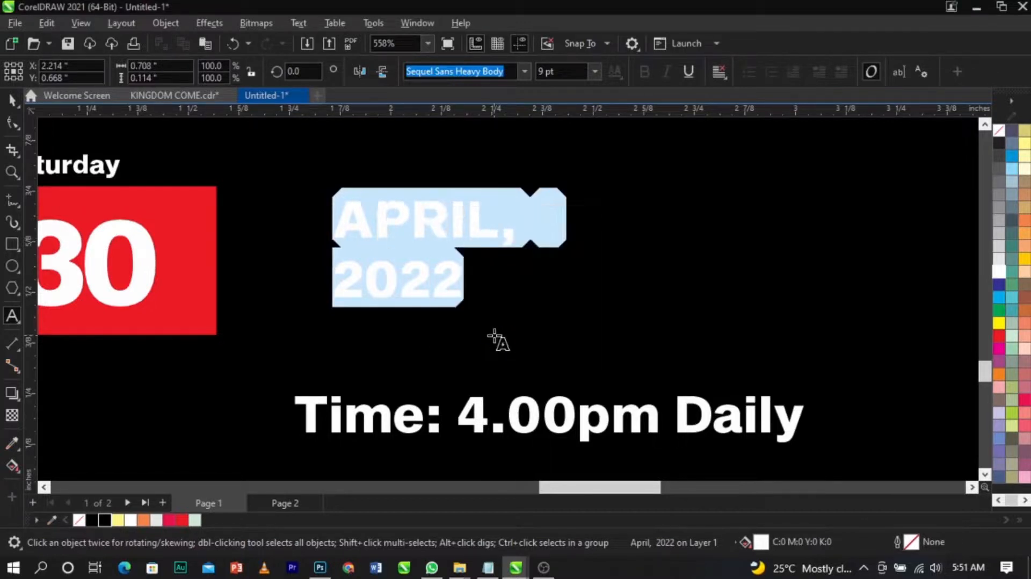
Step: Tighten the line spacing of the APRIL, 2022 text
key(ctrl+space)
scroll(376, 258, up, 2)
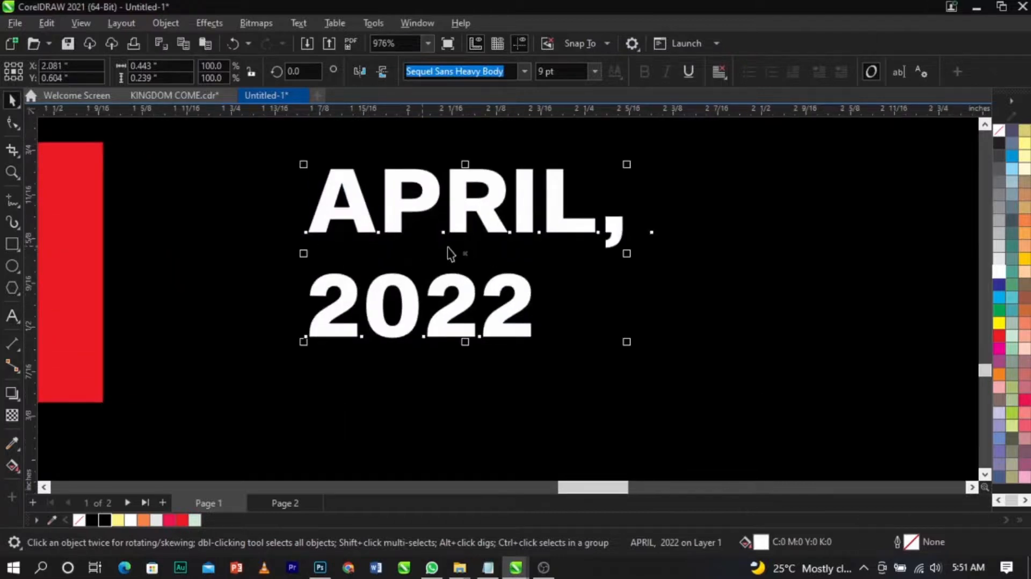
click(12, 124)
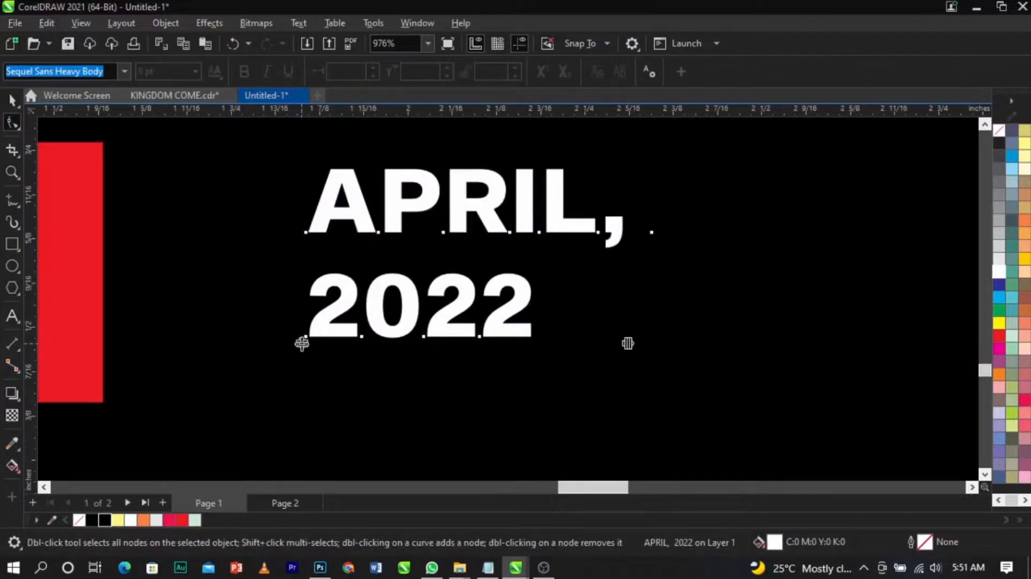
drag(302, 344, 301, 313)
key(ctrl+space)
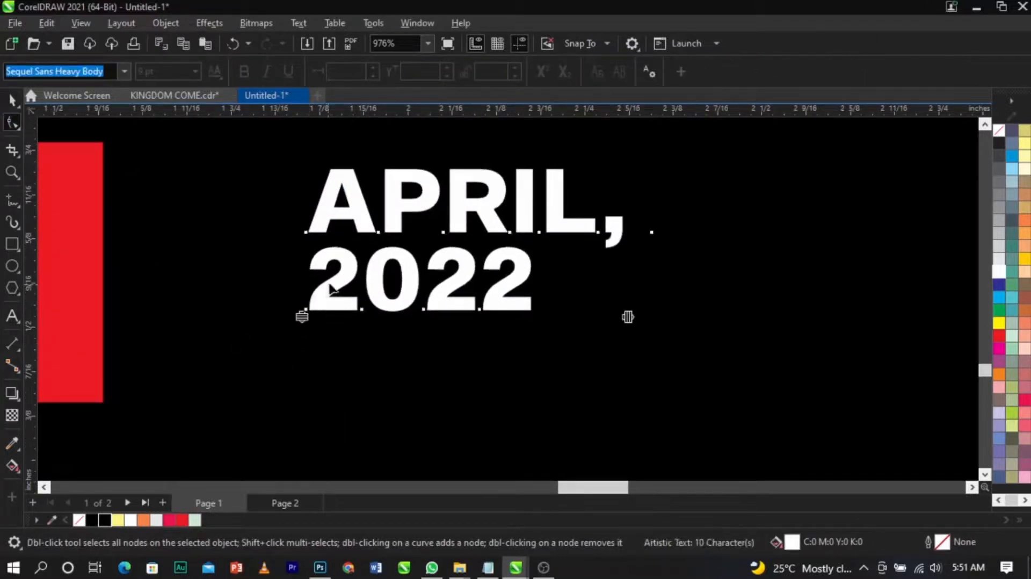
Step: Move the APRIL, 2022 text beside the red 30 square
scroll(560, 302, down, 1)
scroll(561, 309, down, 1)
drag(545, 293, 420, 320)
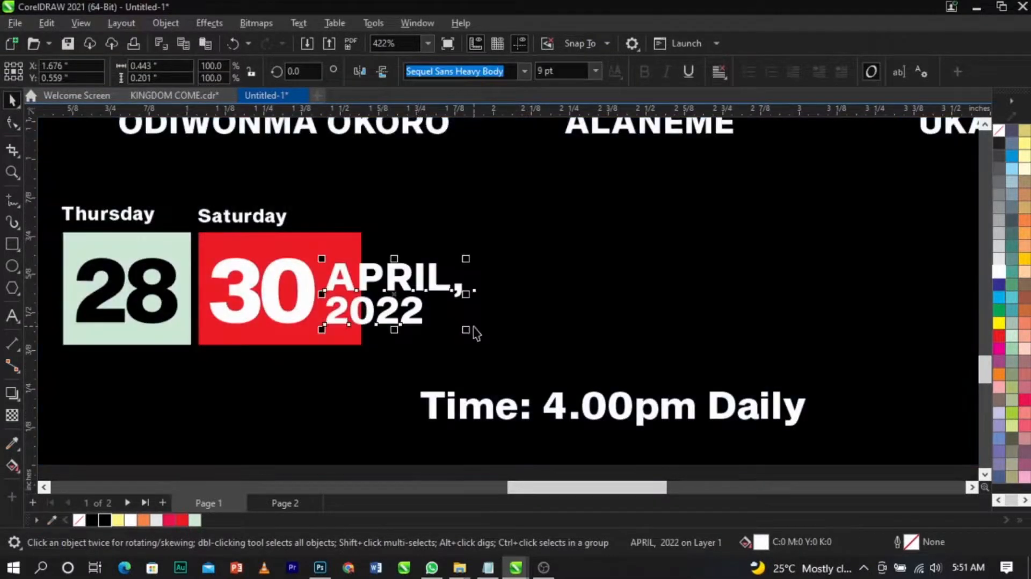
drag(466, 329, 451, 322)
scroll(368, 303, up, 2)
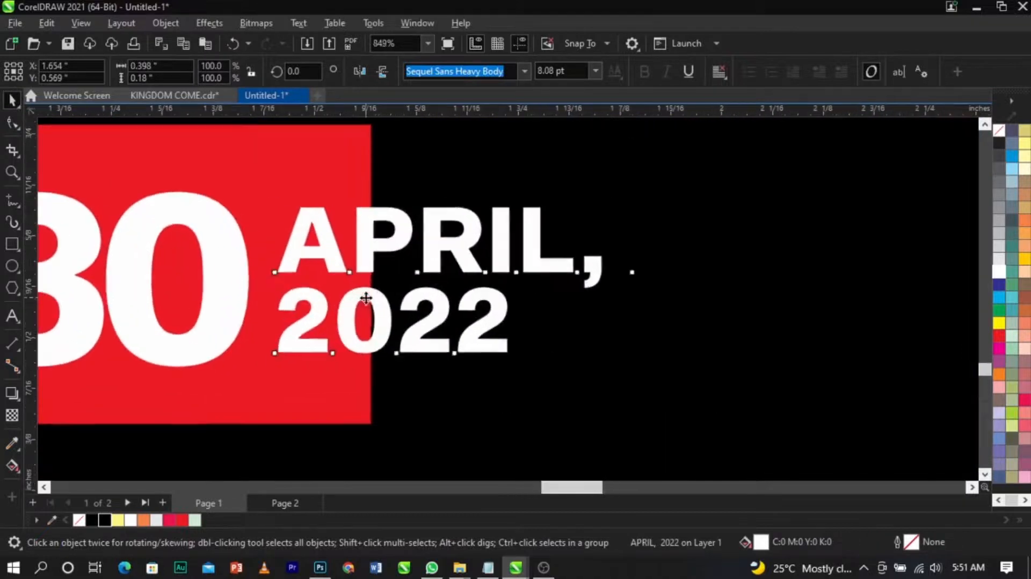
Step: Nudge the APRIL, 2022 text slightly upward beside the red 30 square
drag(369, 303, 365, 307)
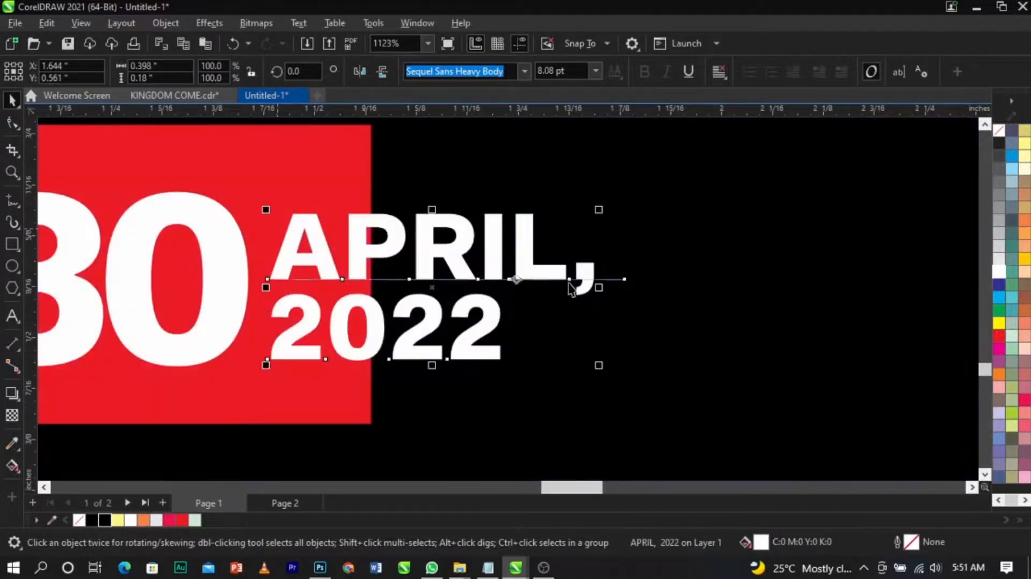
scroll(573, 290, down, 2)
shift+click(397, 281)
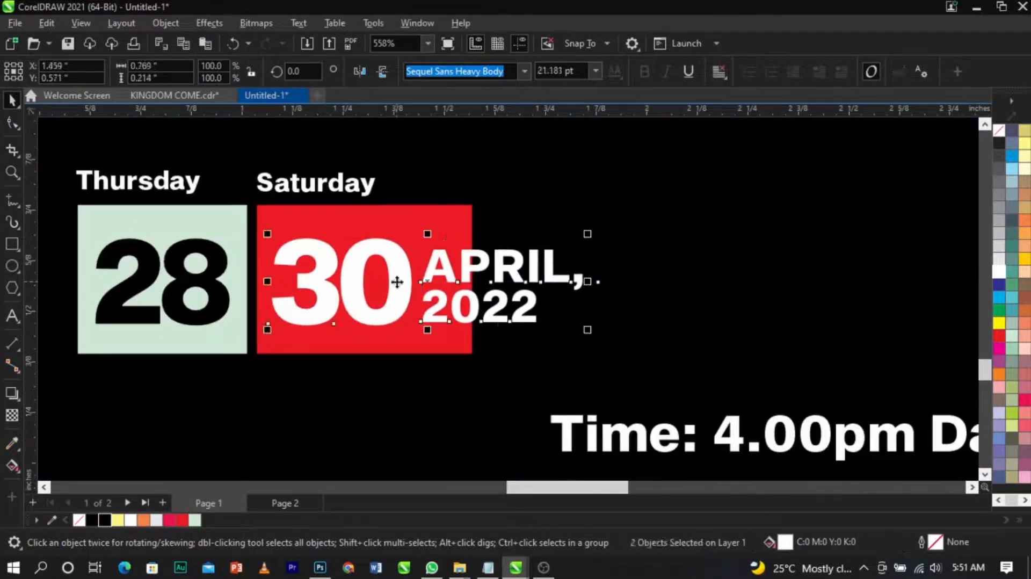
scroll(397, 282, down, 3)
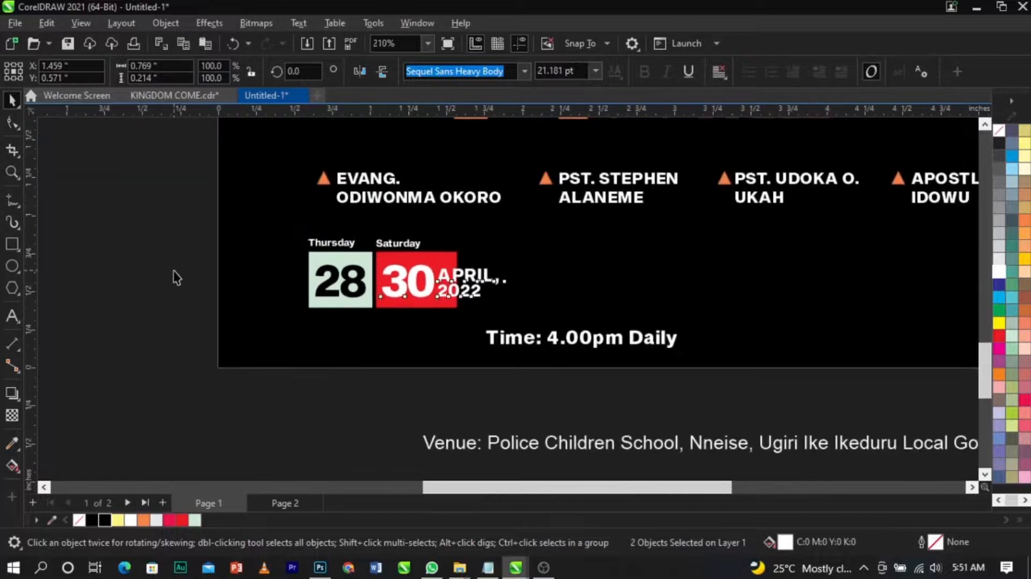
key(z)
scroll(724, 366, up, 1)
key(space)
scroll(633, 288, up, 1)
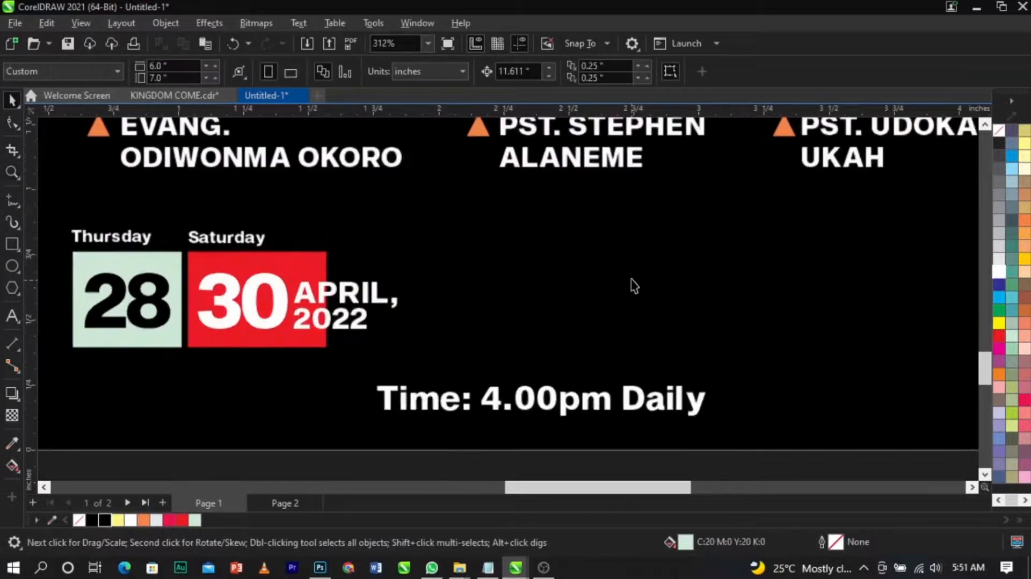
Step: Draw a vertical divider line about 0.39 inch tall to the right of the date and give it a white outline
click(6, 208)
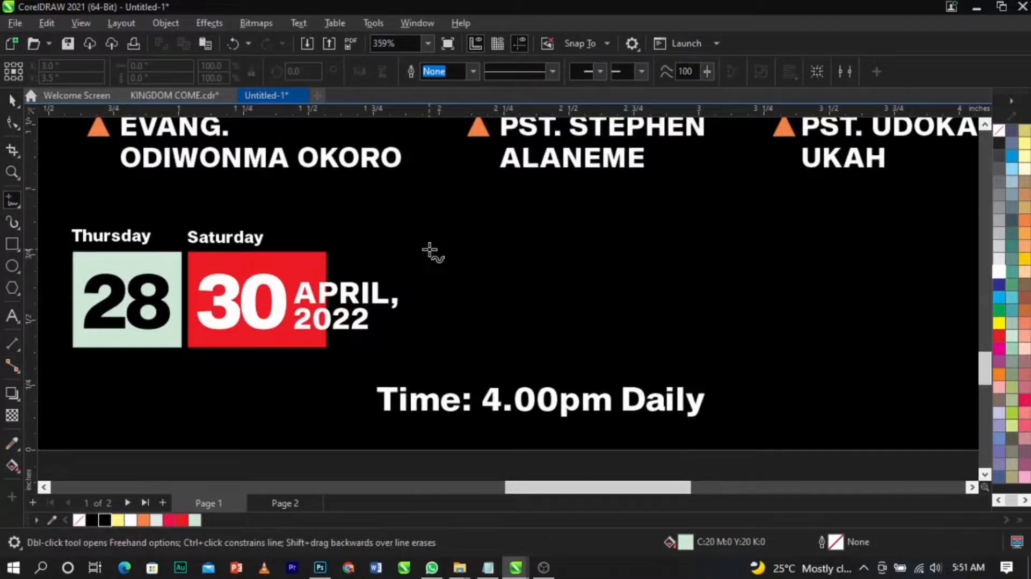
click(429, 250)
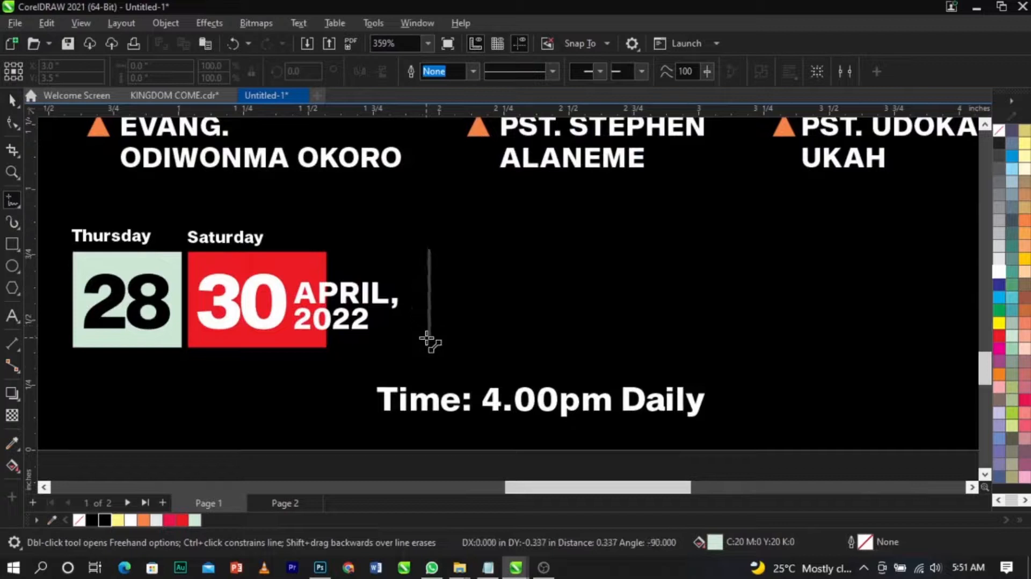
click(429, 349)
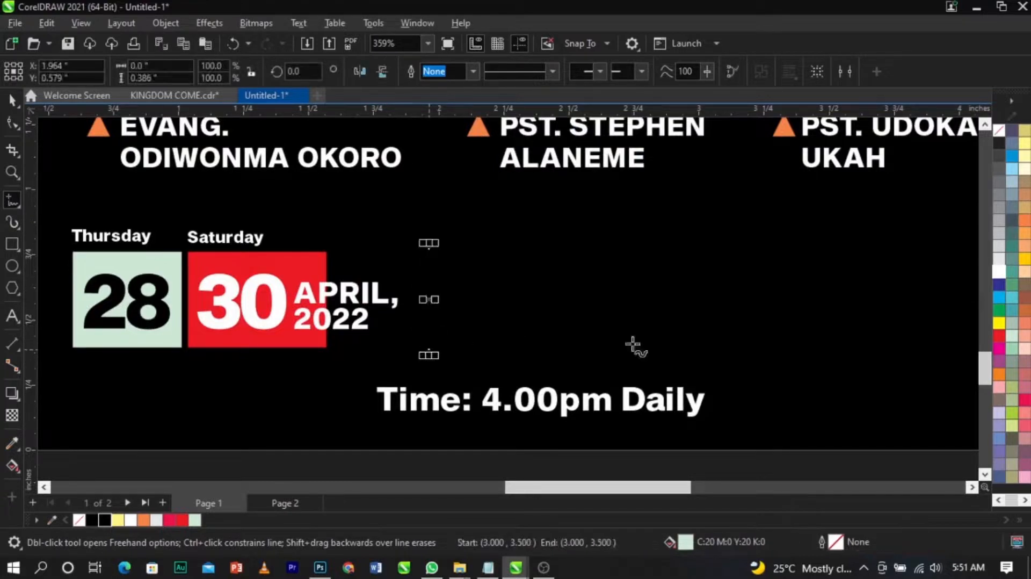
key(space)
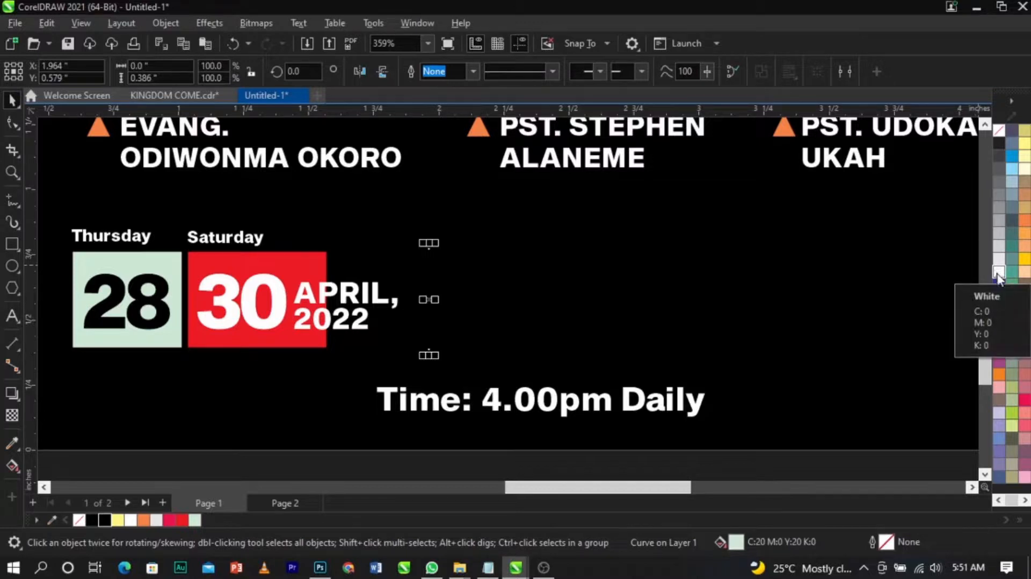
right_click(997, 273)
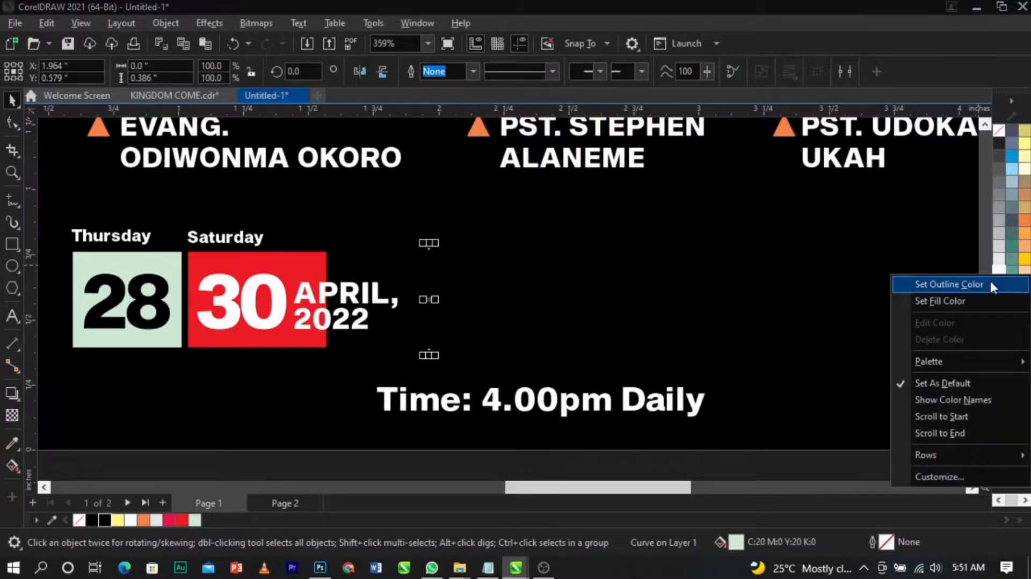
click(991, 286)
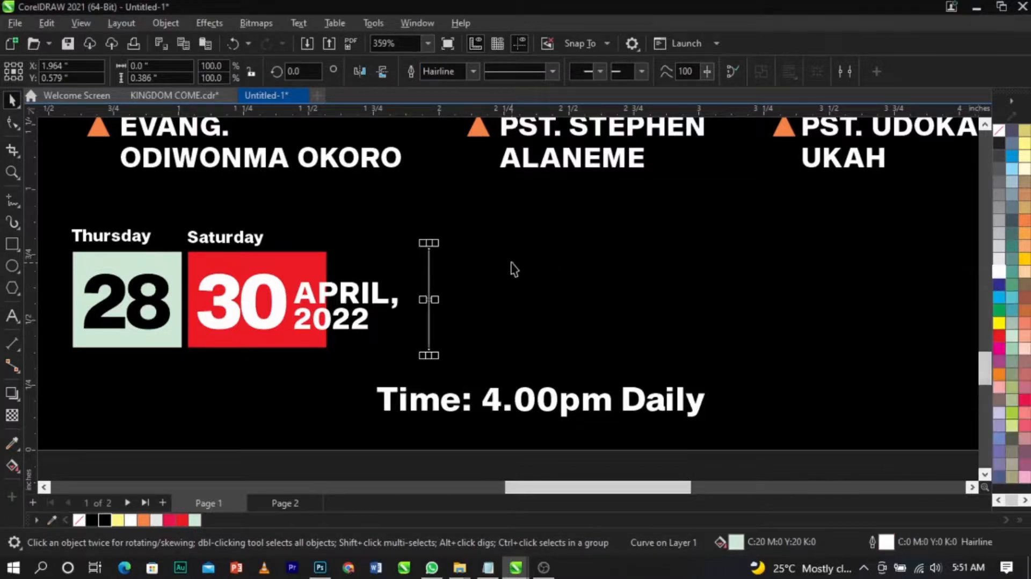
Step: Copy the 30 number and place the copy just right of the divider line
scroll(455, 270, up, 1)
scroll(515, 272, down, 2)
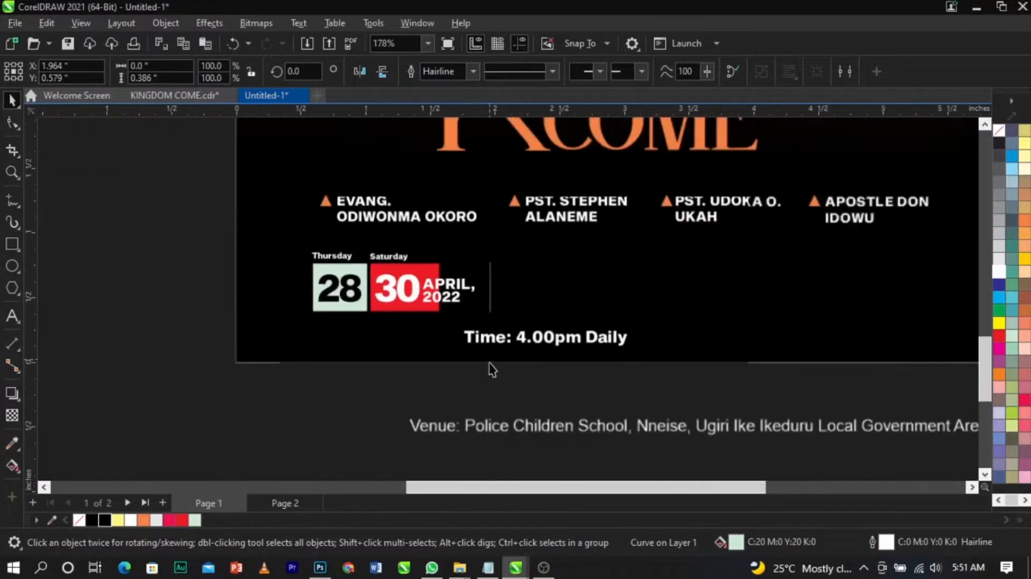
key(z)
drag(260, 217, 717, 371)
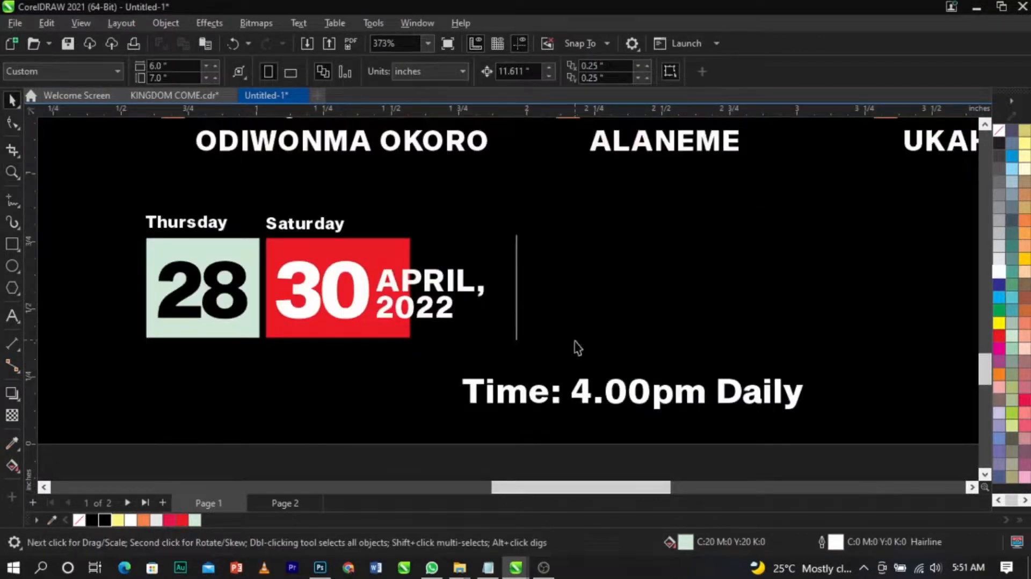
click(622, 402)
mouse_move(622, 402)
mouse_down()
mouse_move(660, 310)
mouse_move(614, 393)
mouse_up()
scroll(467, 271, up, 1)
click(325, 288)
drag(325, 288, 665, 283)
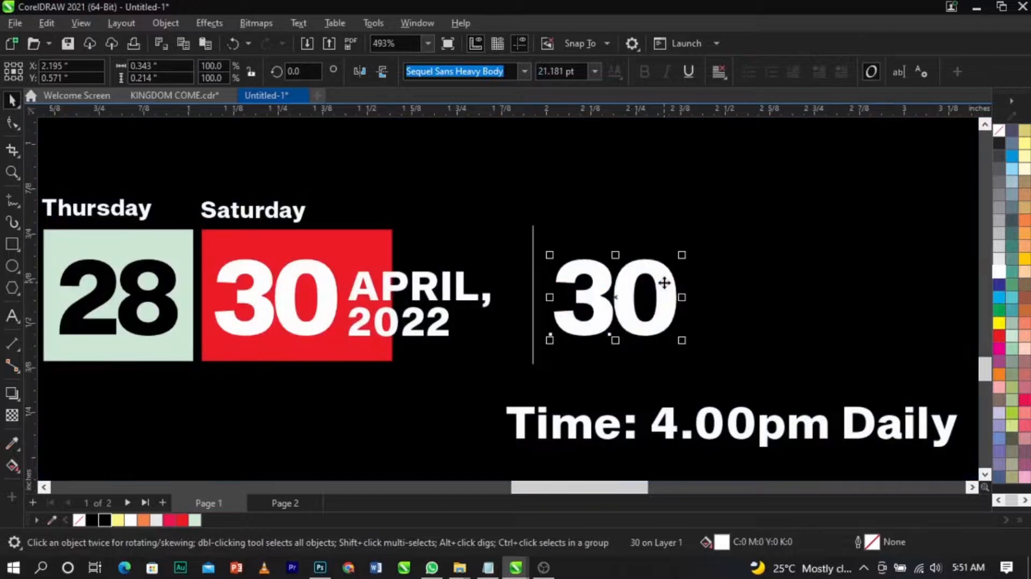
Step: Replace the copied number with 4pm, convert it to UPPERCASE and scale it down to about 84%
double_click(665, 283)
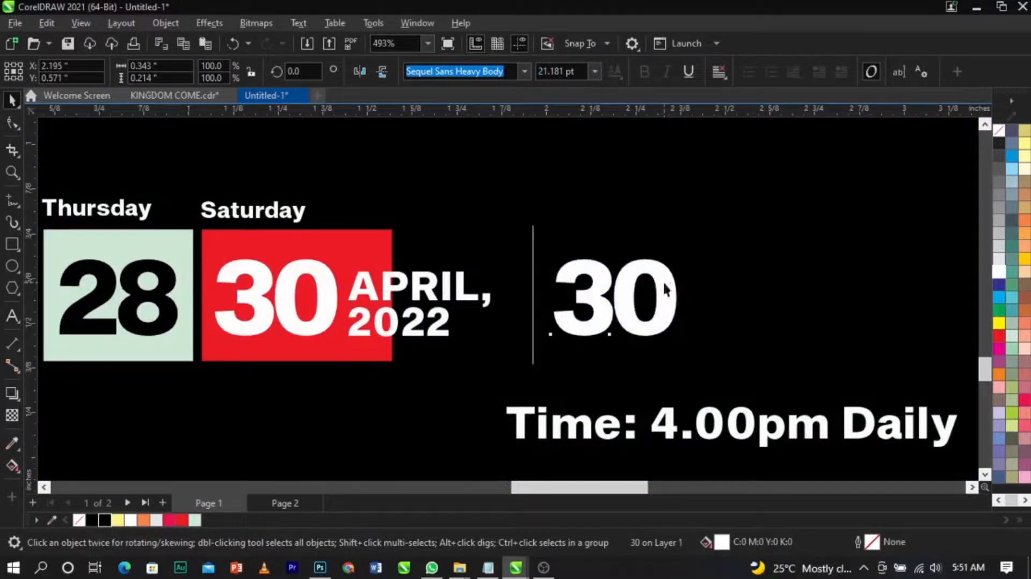
key(ctrl+a)
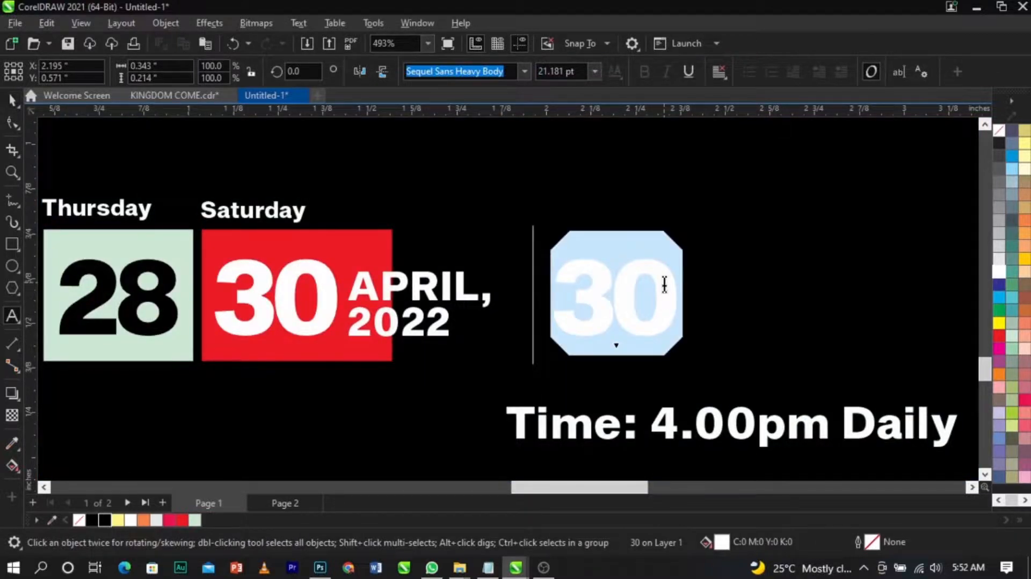
text(4pm)
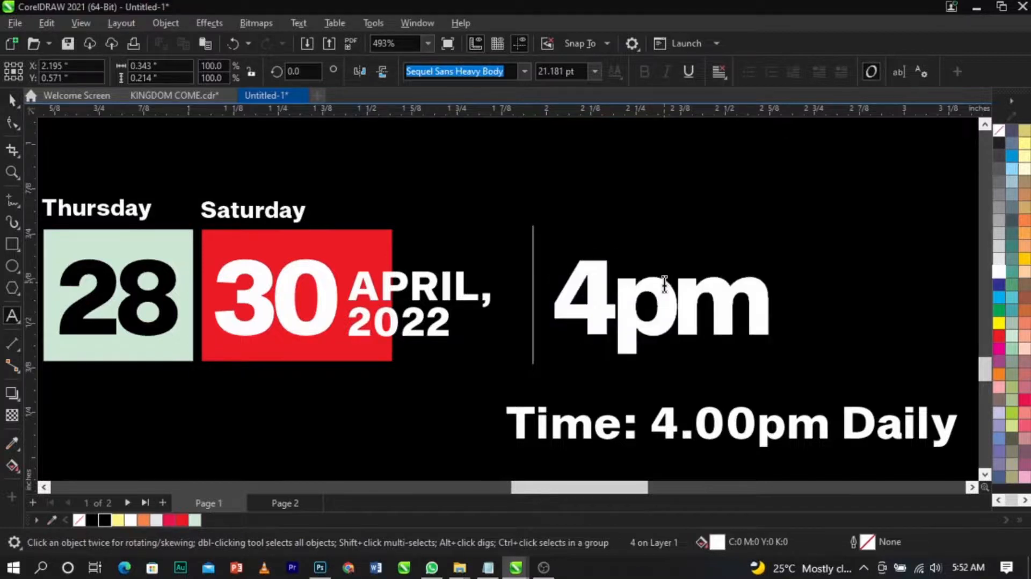
key(ctrl+a)
key(shift+F3)
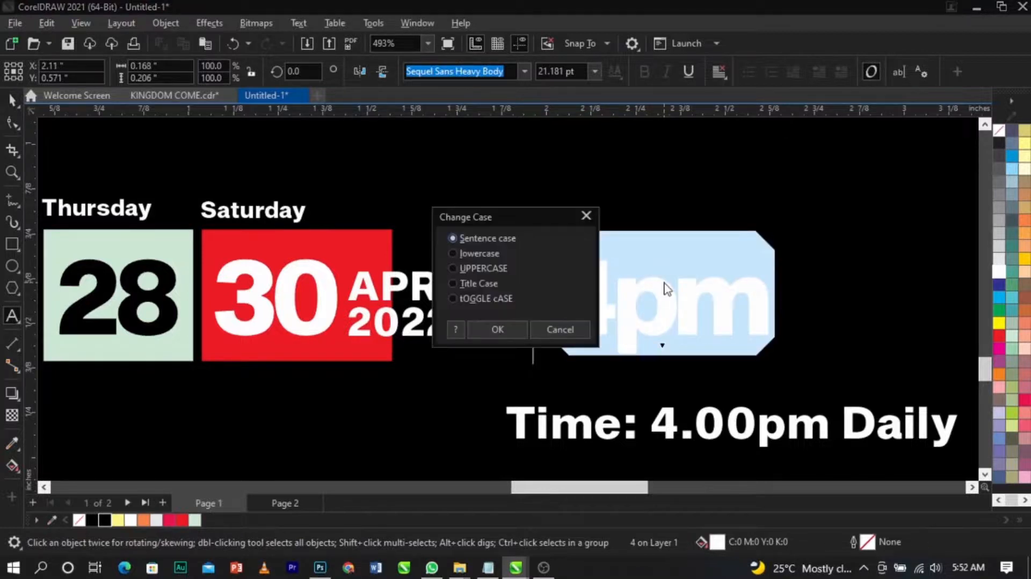
click(504, 268)
click(502, 326)
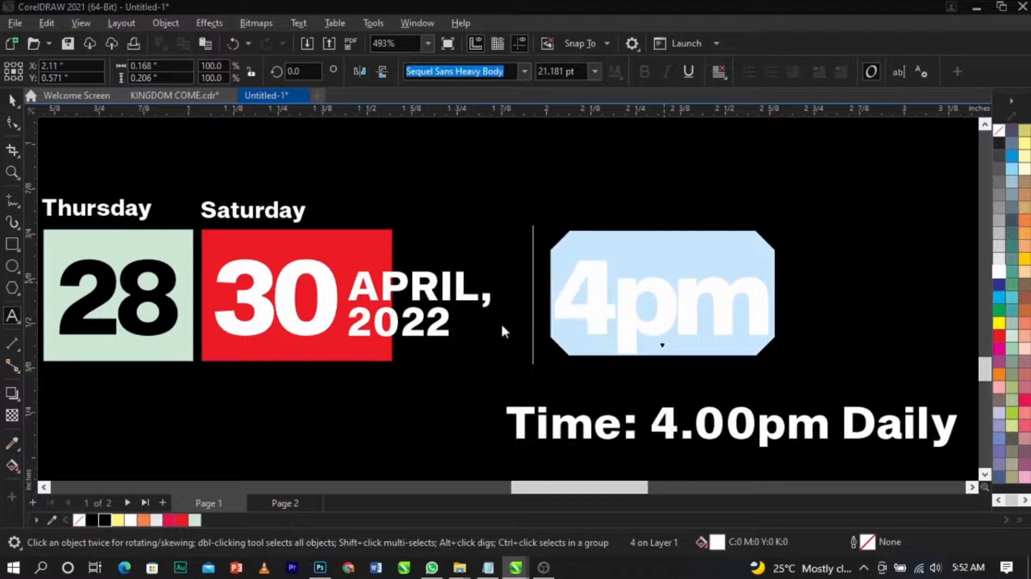
key(ctrl+space)
drag(778, 344, 744, 352)
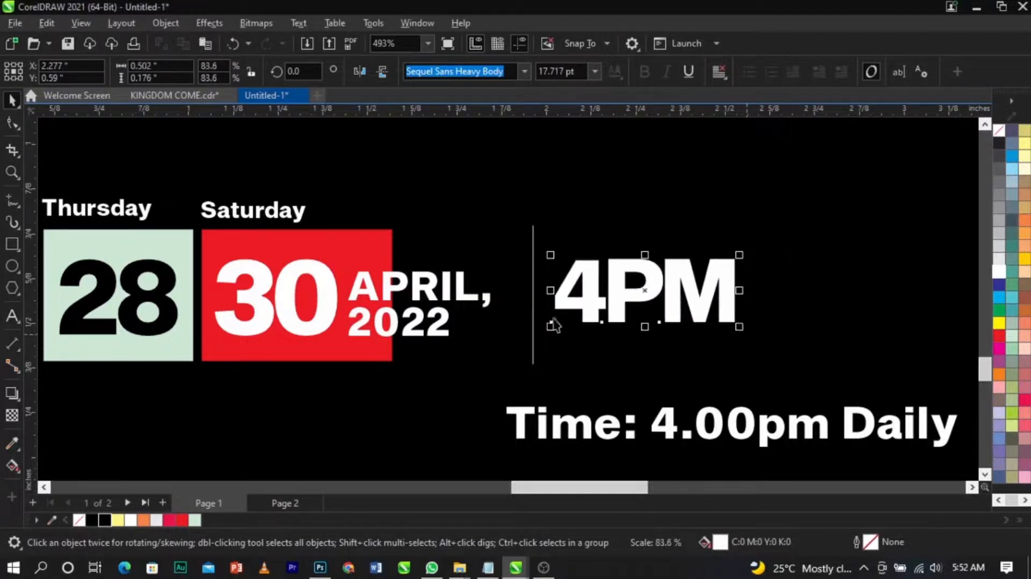
Step: Copy the APRIL, 2022 text below 4PM and replace its content with DAILY
drag(456, 299, 661, 372)
right_click(661, 372)
double_click(662, 370)
key(ctrl+a)
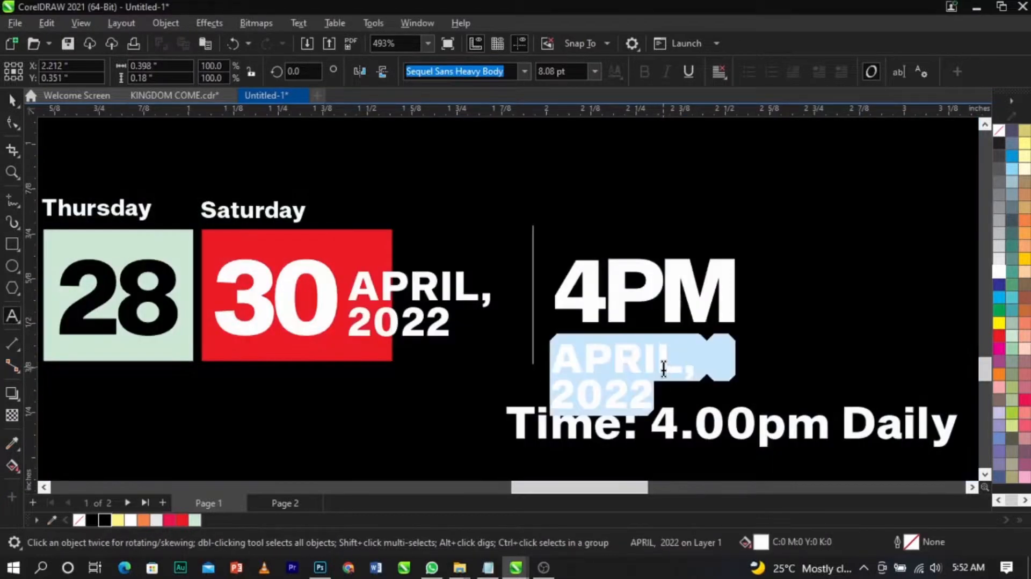
text(DAILY)
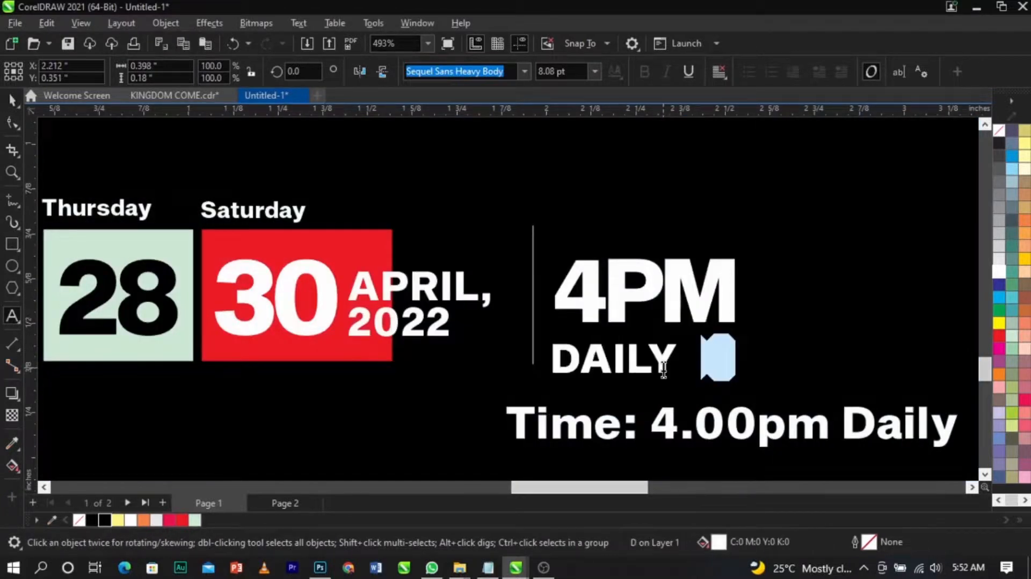
Step: Left-align DAILY with 4PM and scale it to span the 4PM width
key(ctrl+space)
scroll(664, 370, up, 1)
drag(694, 383, 607, 327)
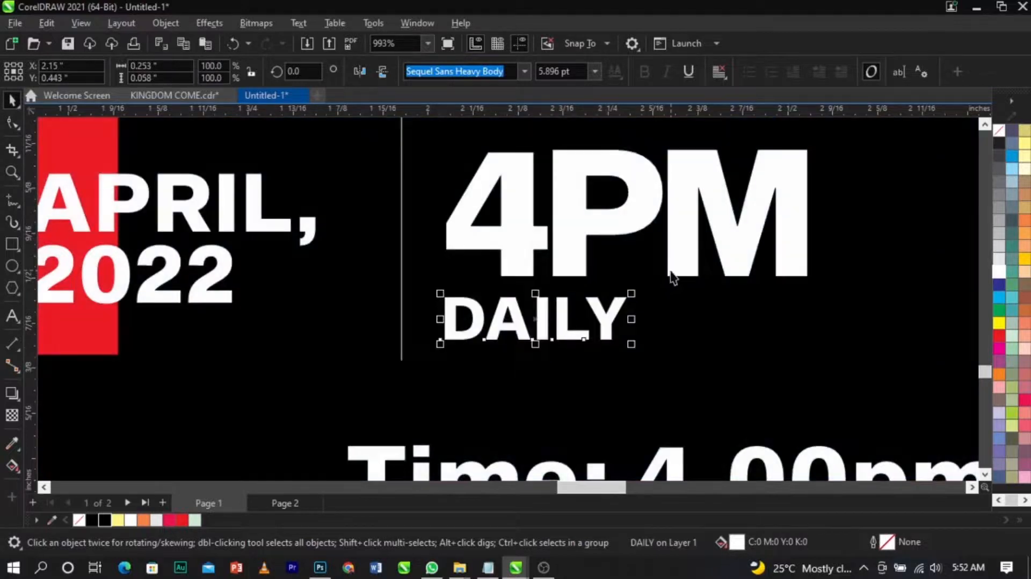
shift+click(671, 272)
key(l)
click(704, 359)
click(613, 324)
drag(631, 346, 651, 363)
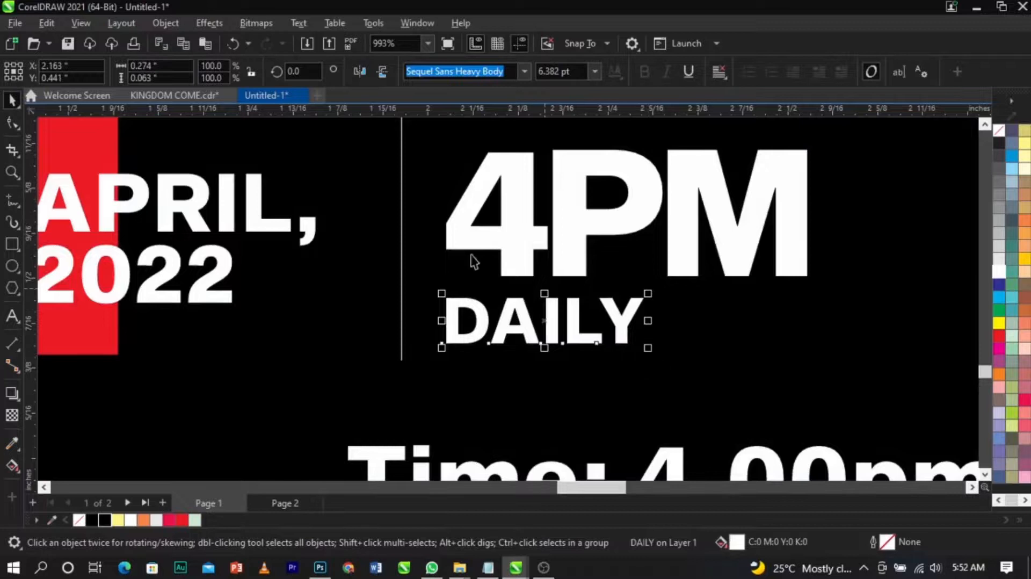
Step: Move the Time text below the page and retype it as TRANSPORT IS FREE on two lines
scroll(532, 284, down, 5)
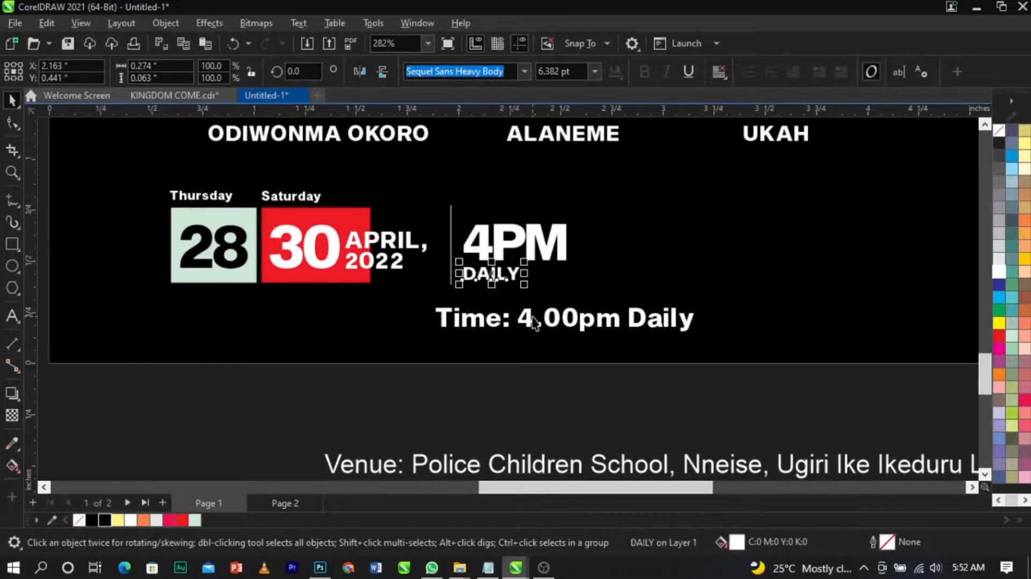
click(534, 318)
drag(546, 321, 598, 397)
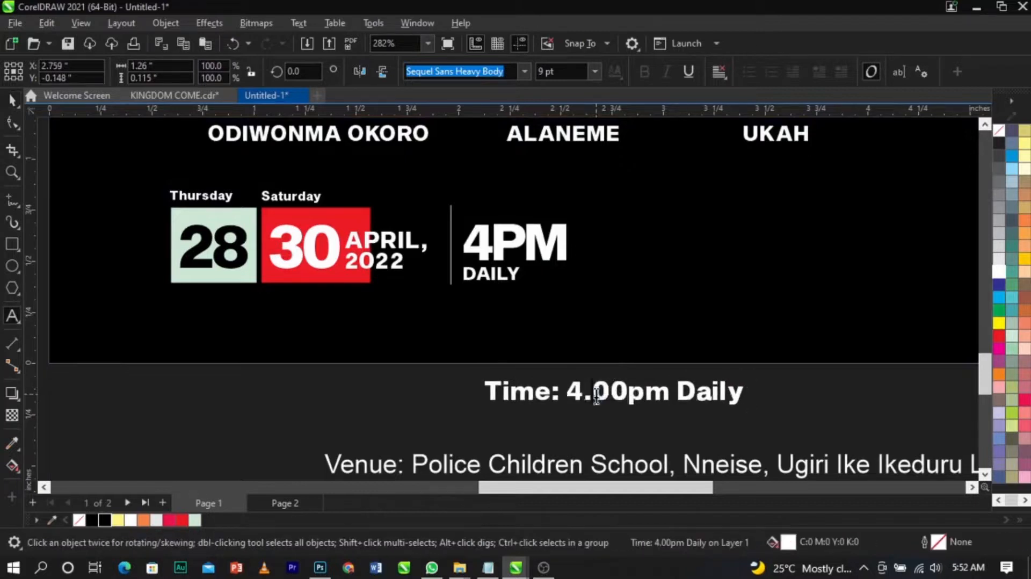
double_click(596, 393)
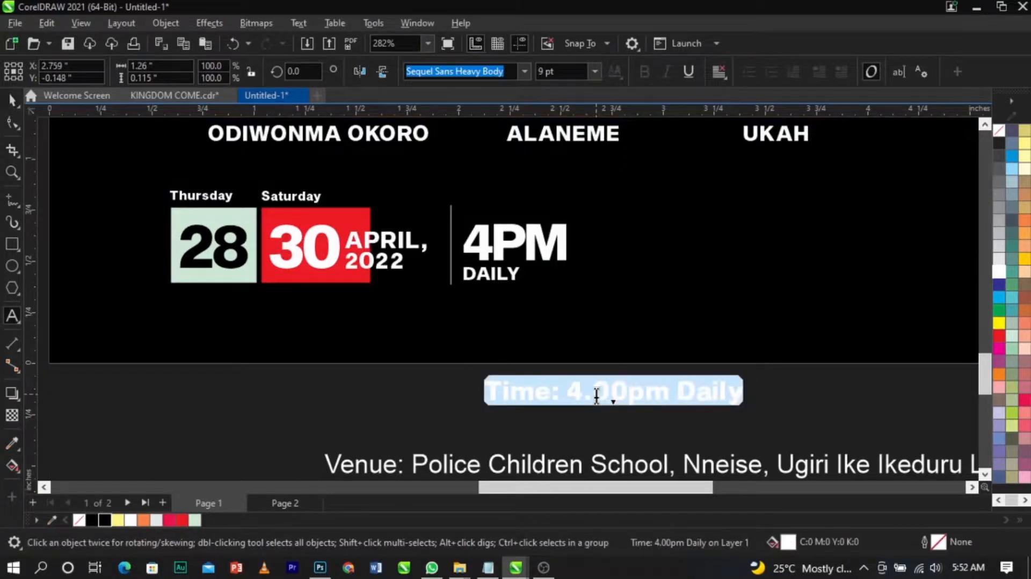
text(TRA)
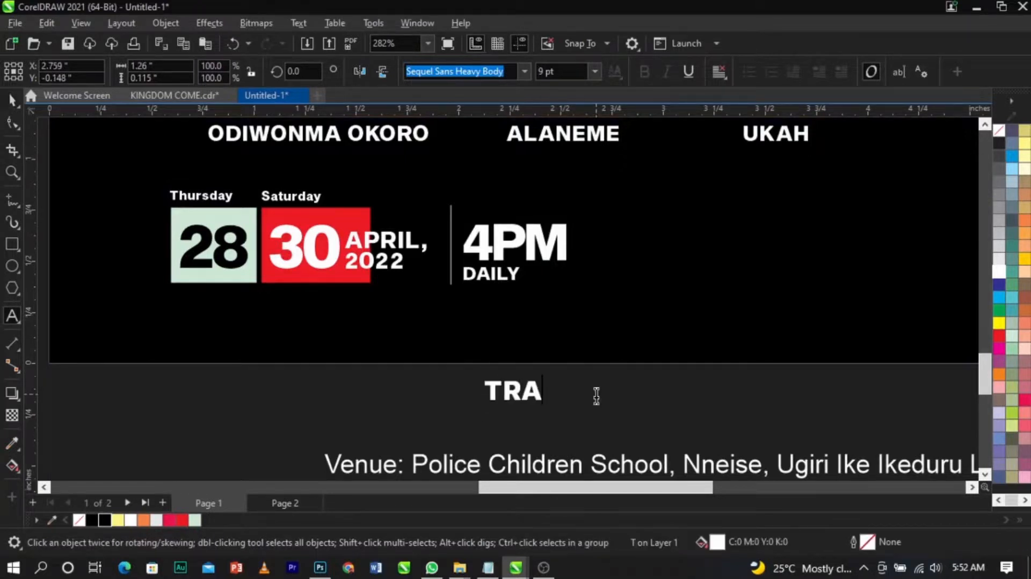
text(NSPORT )
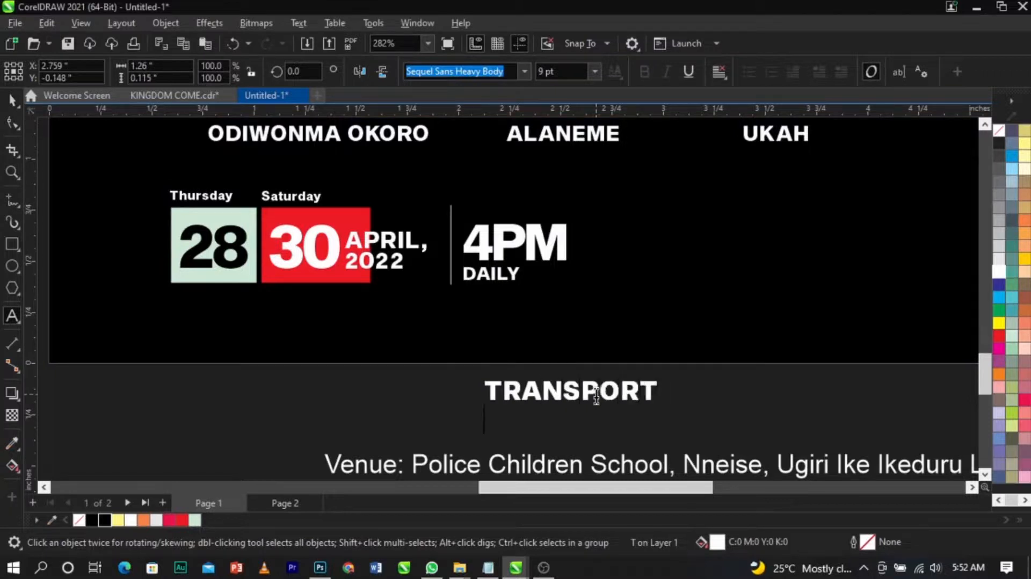
text(IS FREE)
key(ctrl+space)
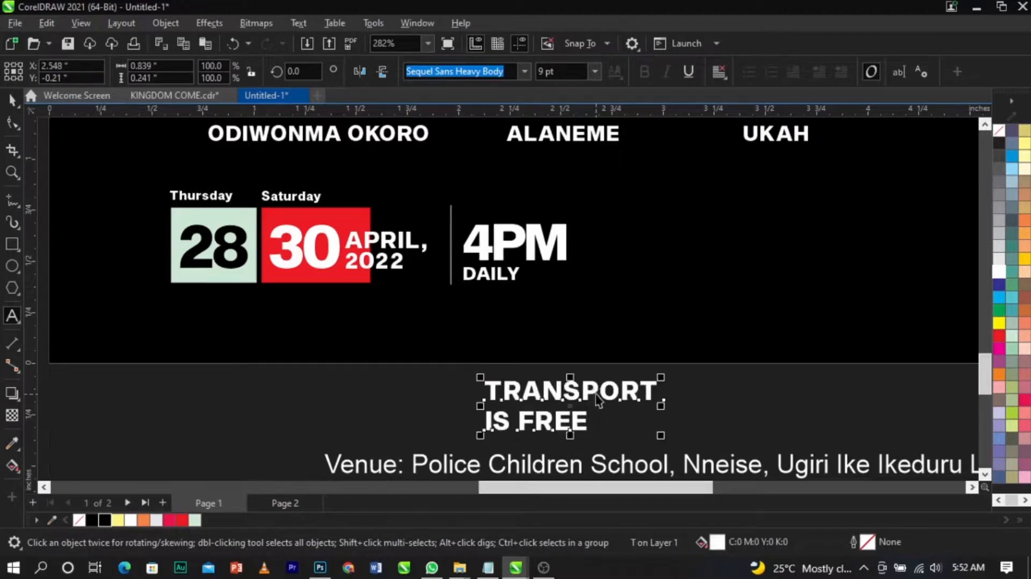
Step: Delete the Venue: label from the start of the venue text
scroll(596, 392, down, 2)
click(686, 397)
scroll(615, 409, down, 1)
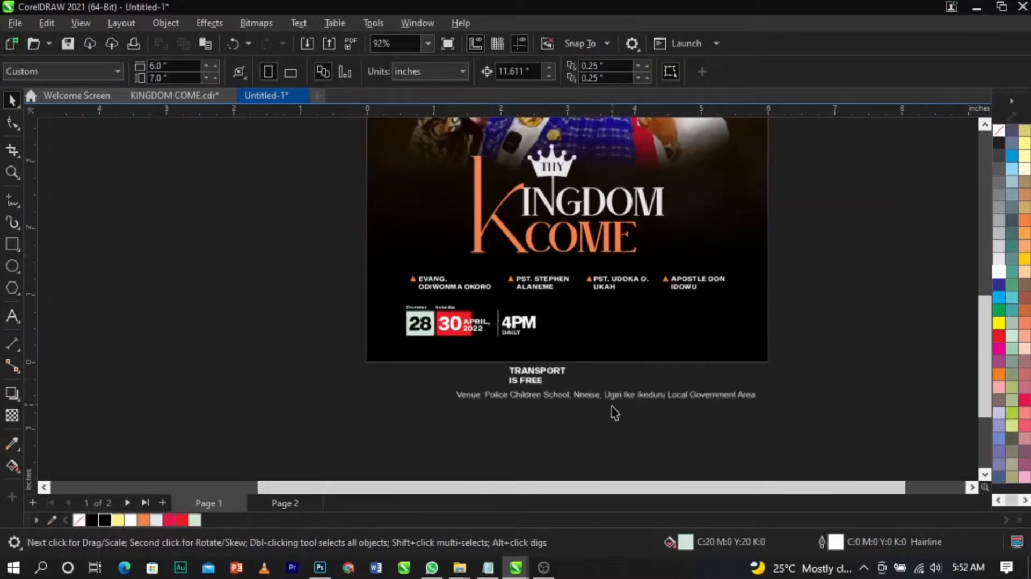
scroll(633, 395, up, 1)
click(634, 402)
scroll(634, 402, up, 1)
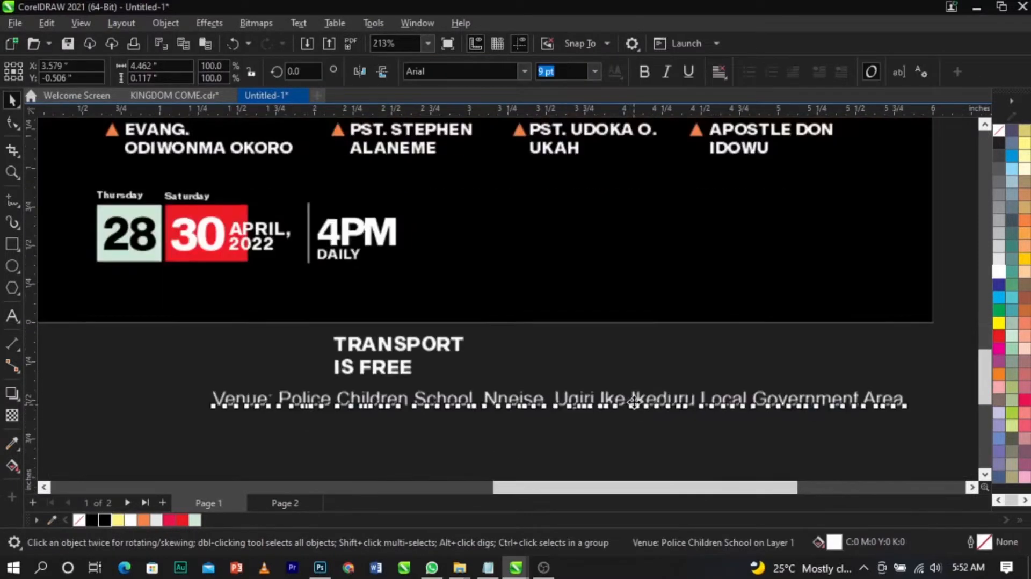
key(F8)
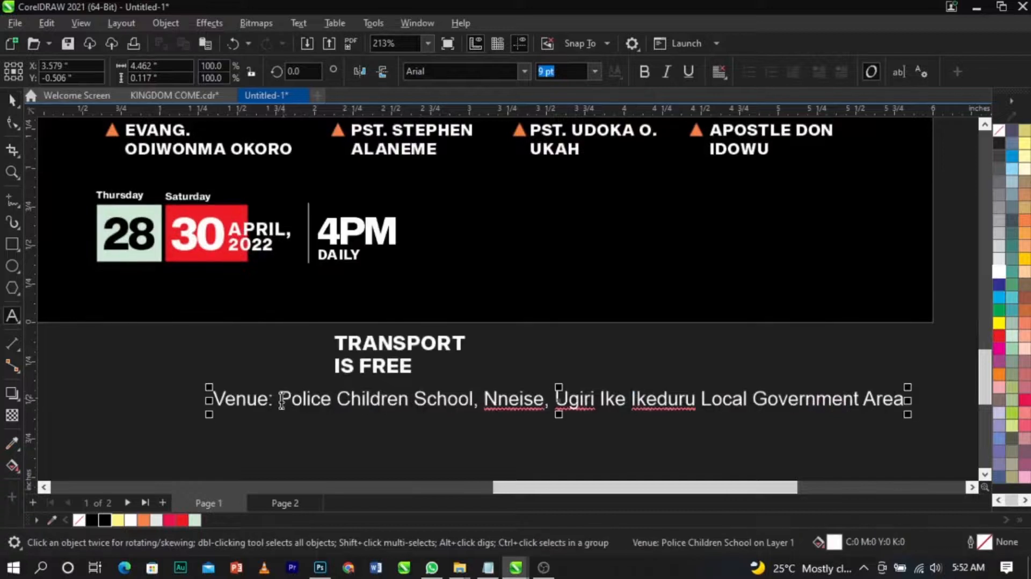
drag(273, 401, 201, 401)
key(Delete)
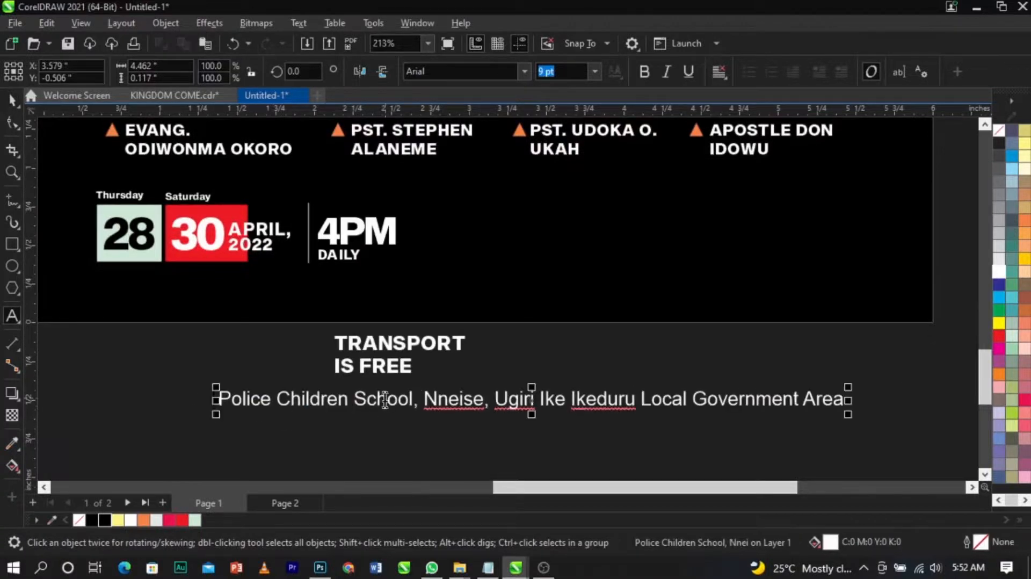
key(Delete)
Step: Break the venue text onto two lines after School,
click(493, 404)
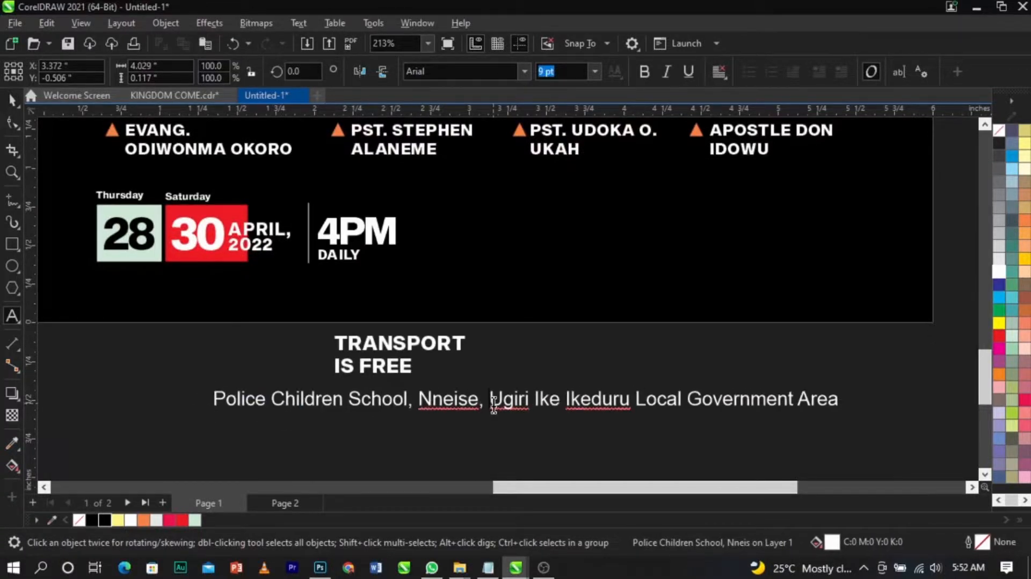
click(418, 401)
key(Return)
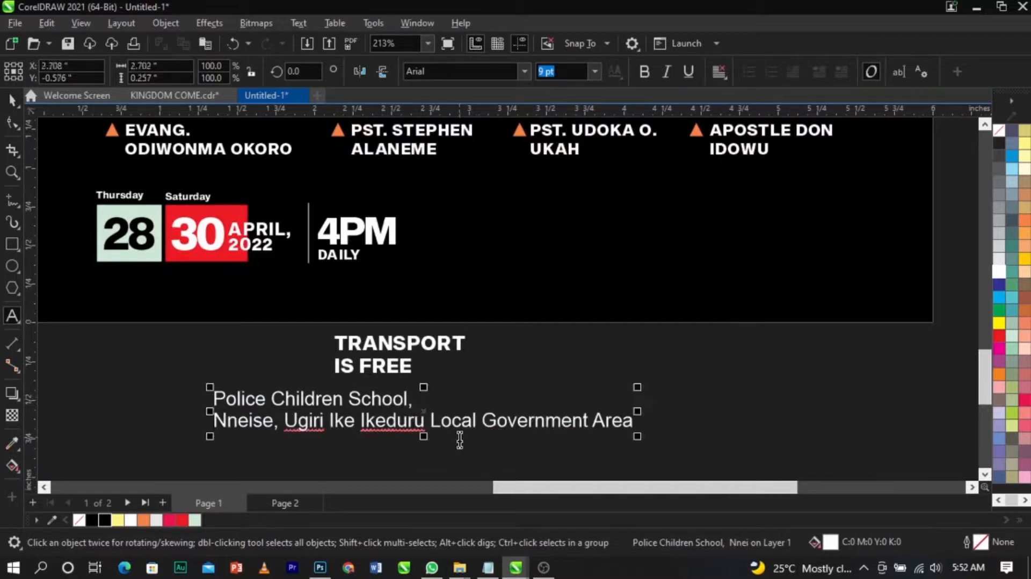
Step: Break the venue's second line after Local so Government Area moves to a third line
click(484, 422)
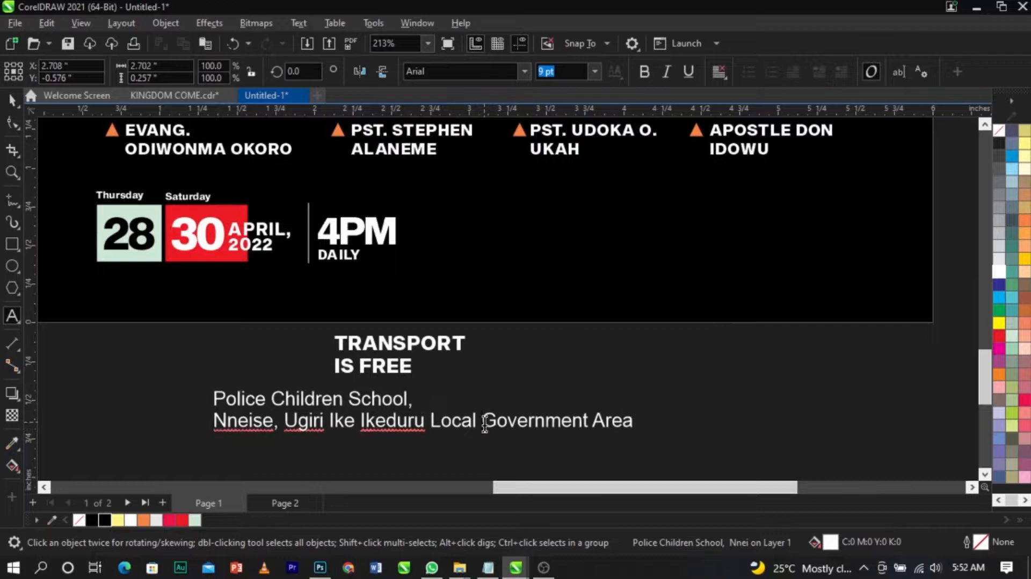
key(Return)
key(Escape)
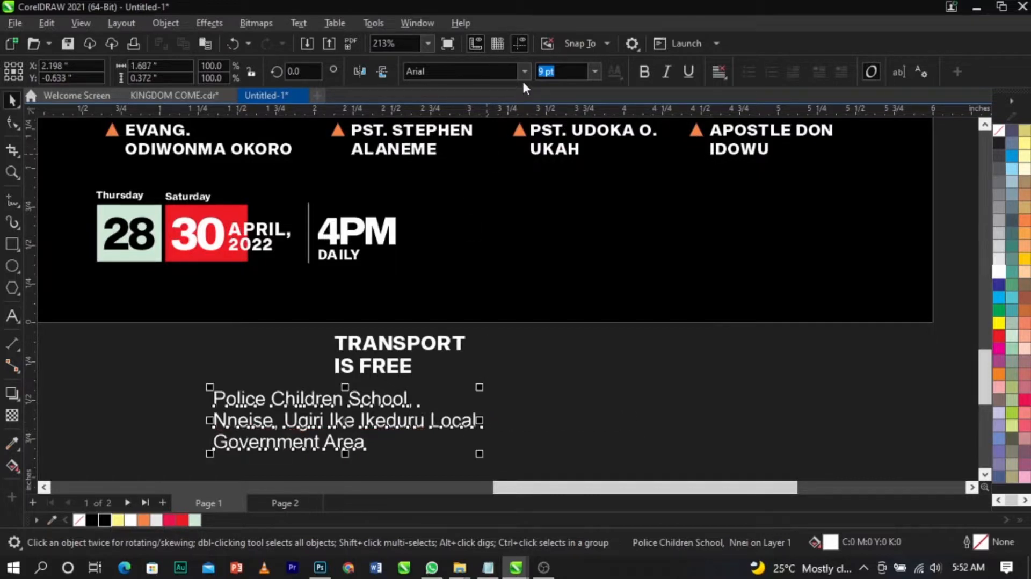
Step: Change the venue text to a bolder font from the font list
click(525, 72)
click(494, 123)
Step: Move the venue text onto the flyer to the right of 4PM and scale it to fit beside the date
drag(709, 416, 769, 227)
drag(889, 265, 841, 281)
shift+click(825, 130)
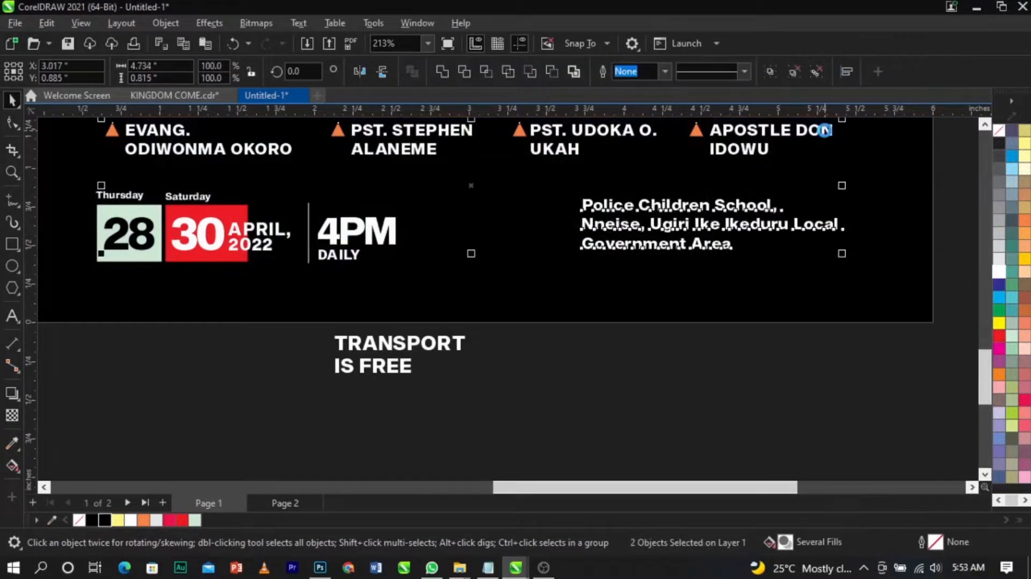
click(698, 229)
scroll(701, 230, up, 2)
drag(695, 220, 697, 232)
scroll(695, 230, down, 4)
click(696, 333)
scroll(697, 334, down, 1)
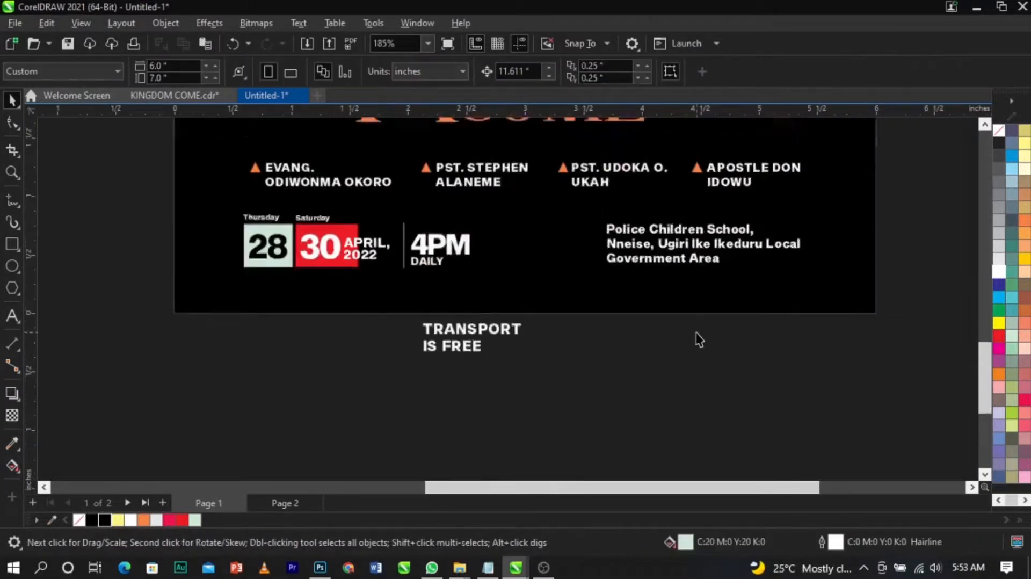
scroll(698, 338, down, 3)
Step: Bring in a location pin icon and place it beside the flyer page
click(172, 257)
drag(134, 261, 757, 275)
key(z)
drag(369, 180, 903, 333)
key(space)
drag(775, 293, 804, 255)
click(999, 284)
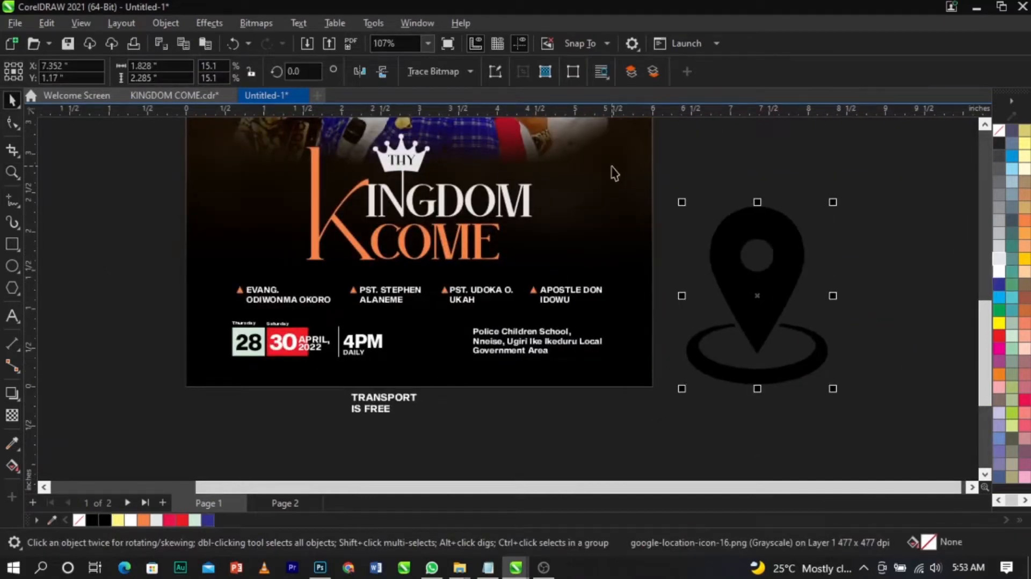
Step: Convert the location pin icon to a black-and-white bitmap mode
click(243, 21)
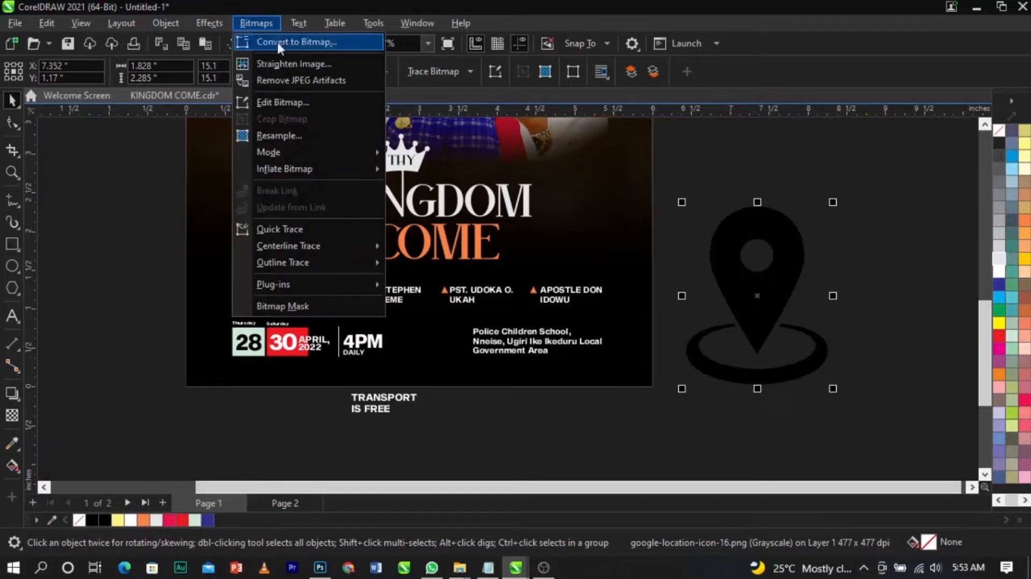
mouse_move(315, 152)
click(425, 152)
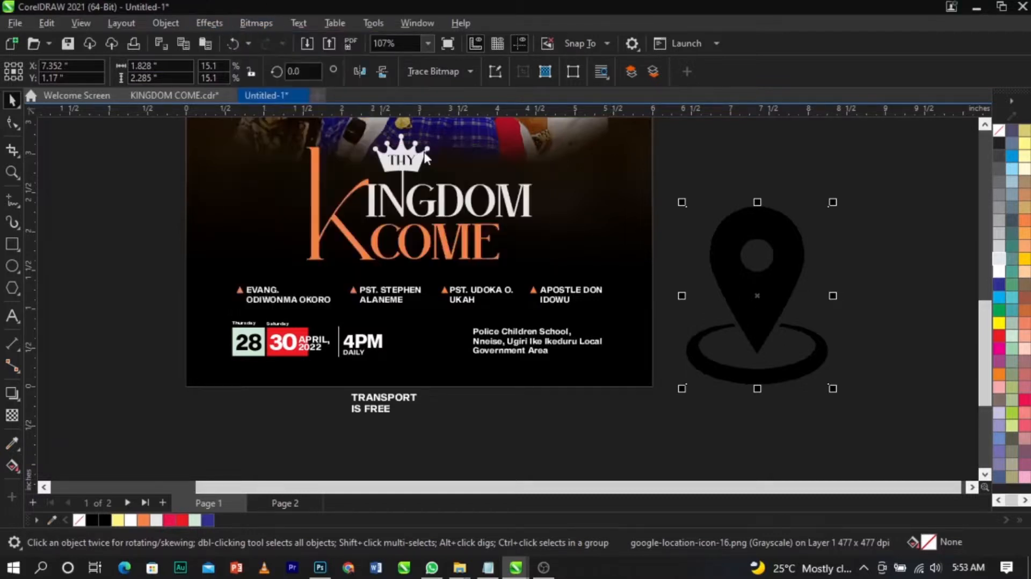
click(626, 453)
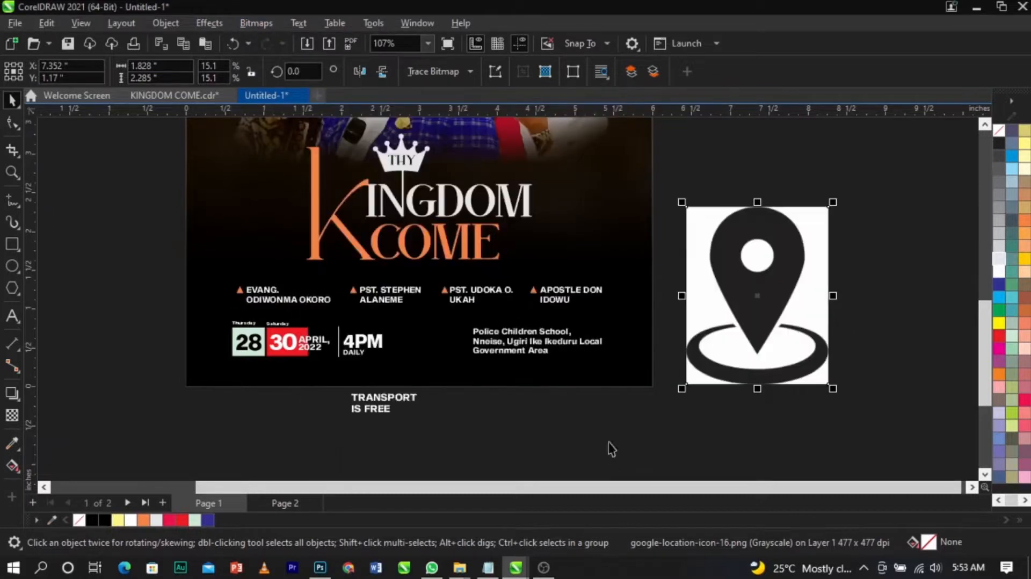
Step: Open an Outline trace of the location icon with Line art image type
mouse_move(463, 128)
click(575, 128)
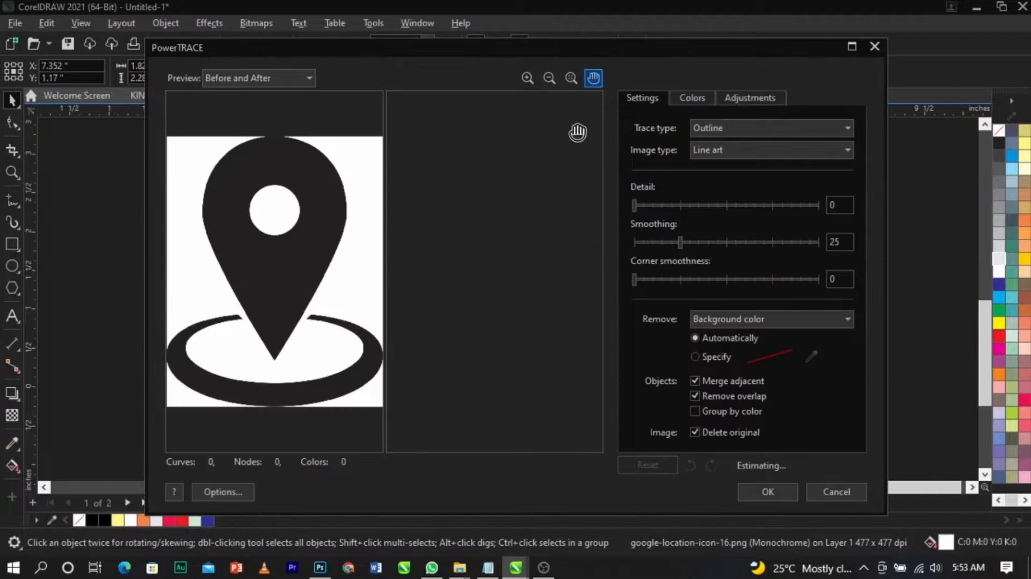
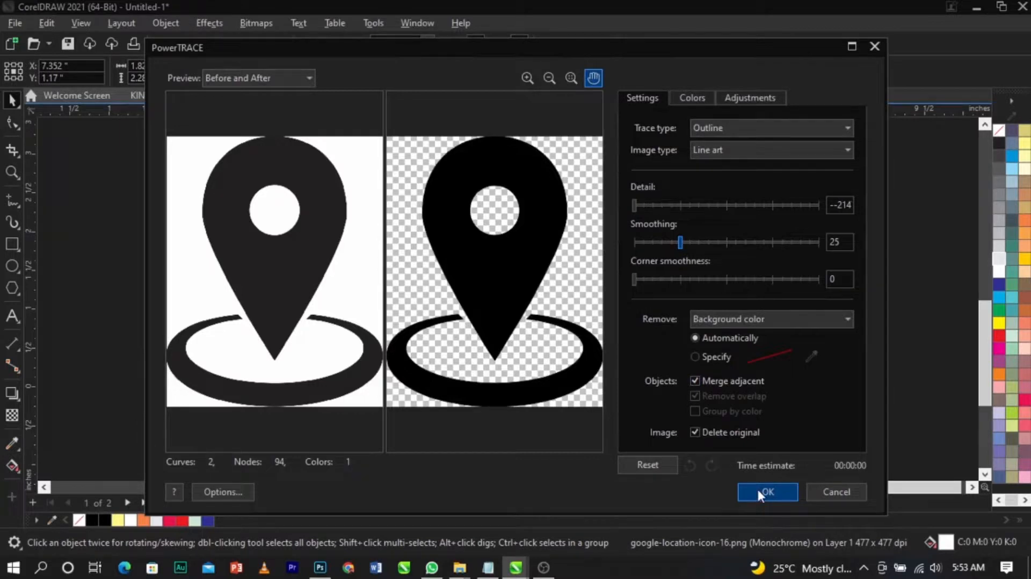
Step: Apply the trace, then delete the traced white background and base ring so only the pin shape remains
click(763, 492)
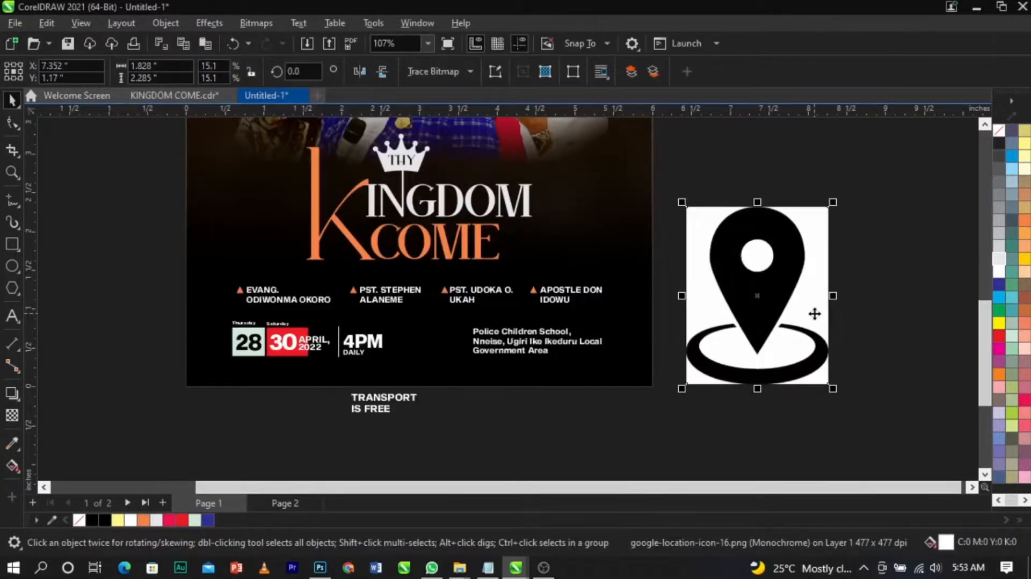
drag(815, 314, 905, 295)
key(Delete)
click(792, 367)
ctrl+click(792, 367)
key(Delete)
Step: Fill the pin white, move it beside the venue text and scale it down to fit
click(754, 289)
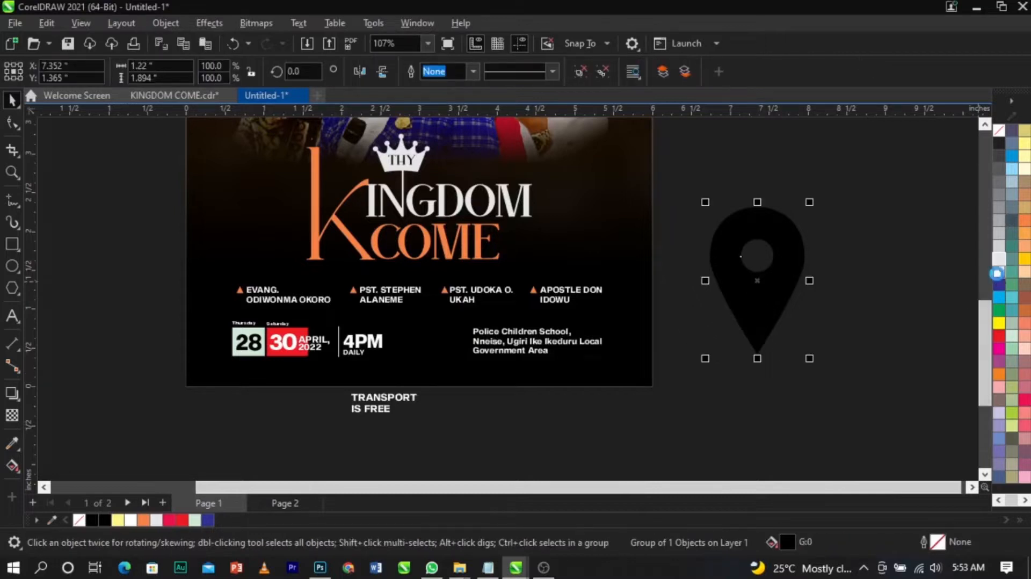
click(998, 274)
drag(812, 359, 462, 338)
key(z)
drag(424, 310, 515, 369)
key(space)
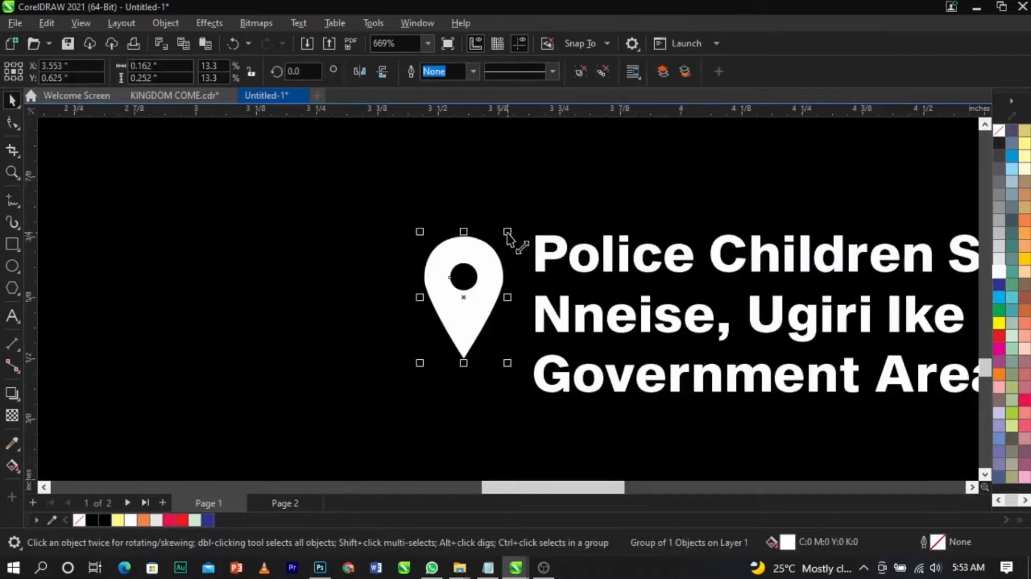
drag(508, 233, 505, 244)
drag(480, 303, 492, 313)
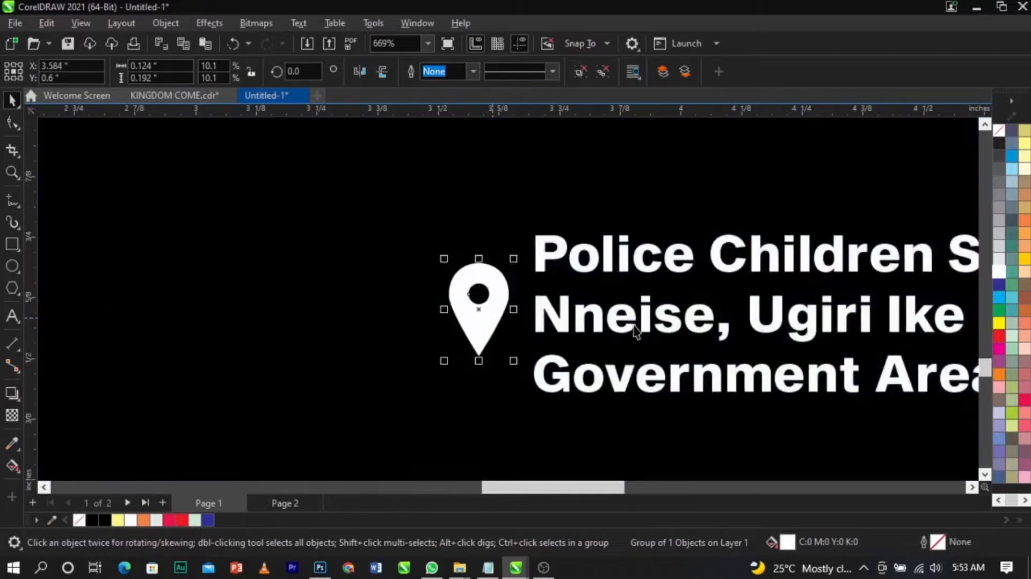
Step: Select the pin together with the venue text and scale them to about 94%
scroll(780, 332, down, 2)
scroll(778, 329, down, 3)
click(796, 418)
scroll(581, 330, down, 2)
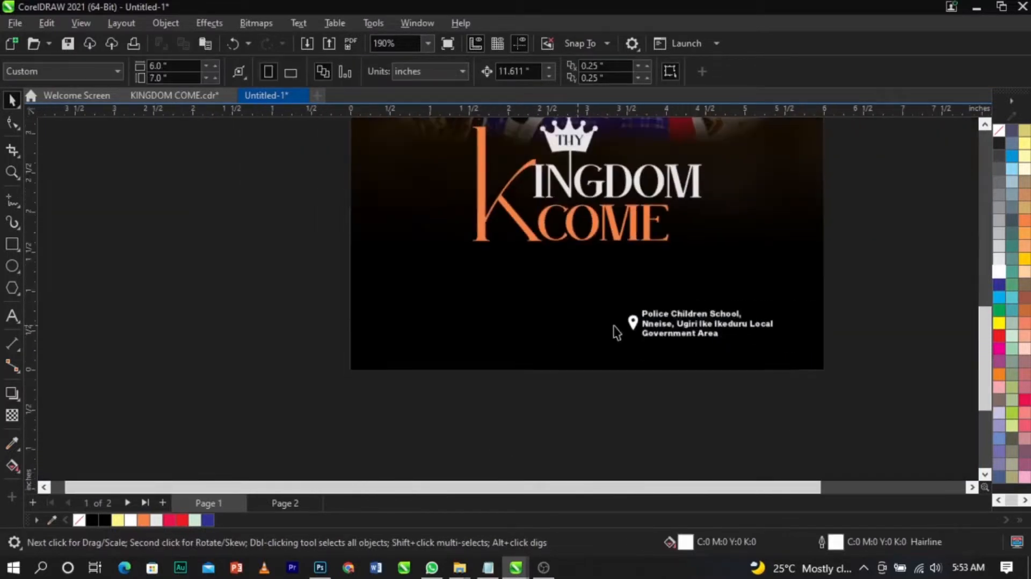
drag(884, 276, 635, 347)
scroll(617, 355, up, 2)
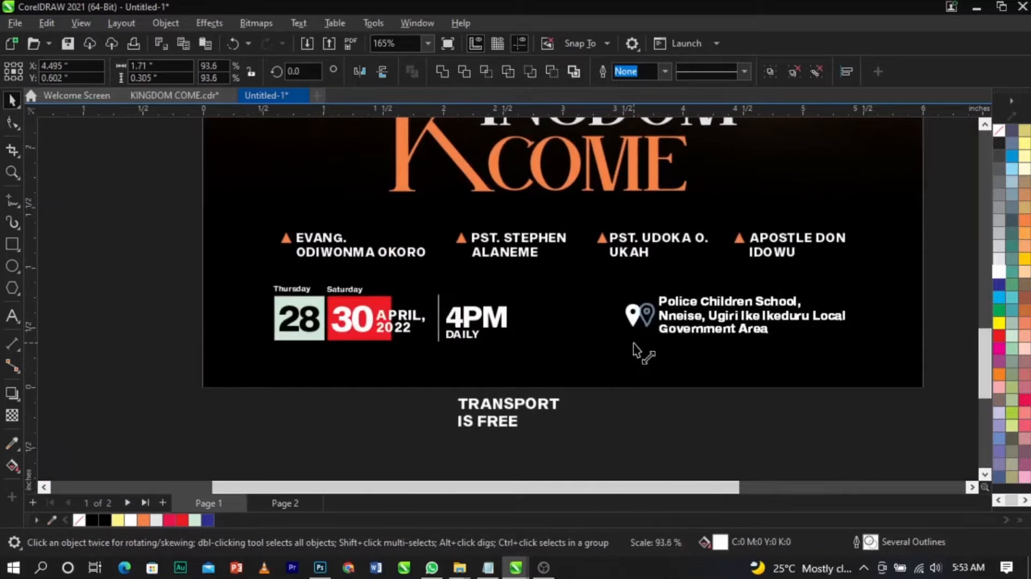
drag(181, 404, 526, 270)
drag(511, 346, 729, 423)
click(383, 423)
Step: Draw a circle about 0.59 inch wide in the gap between 4PM and the venue text
key(z)
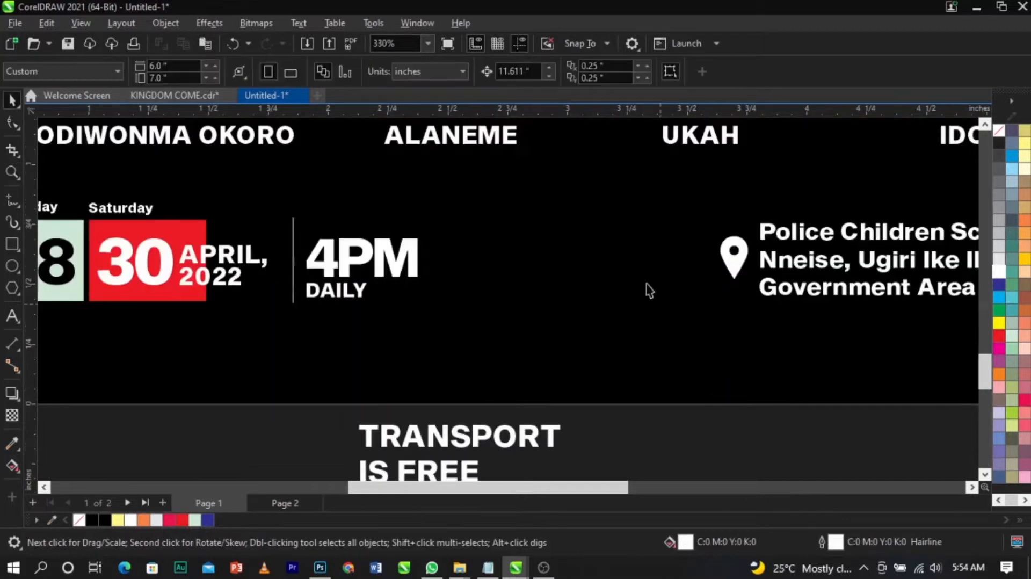
scroll(619, 246, up, 1)
click(12, 265)
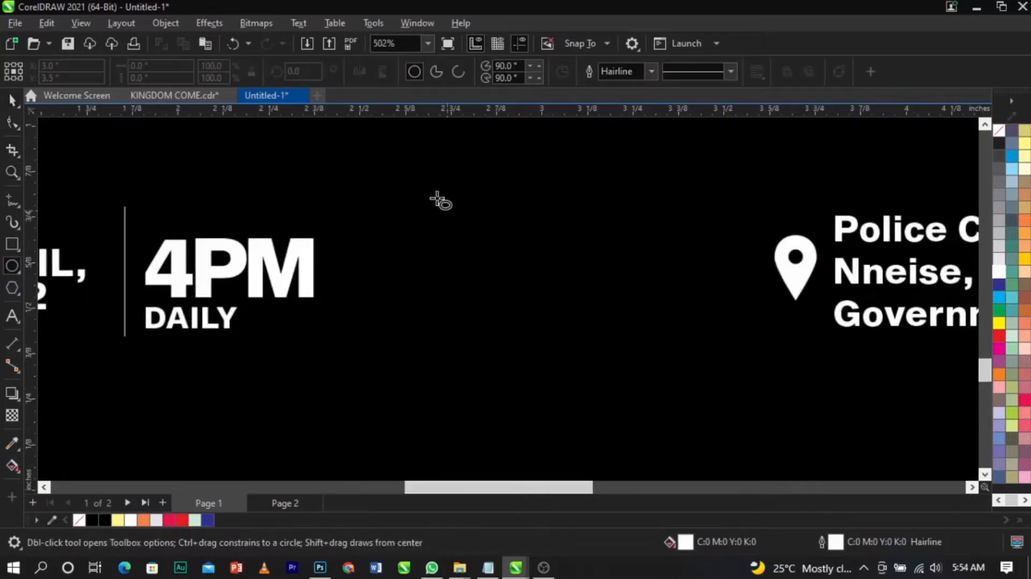
drag(435, 173, 649, 376)
key(space)
drag(557, 302, 541, 294)
shift+click(649, 366)
key(c)
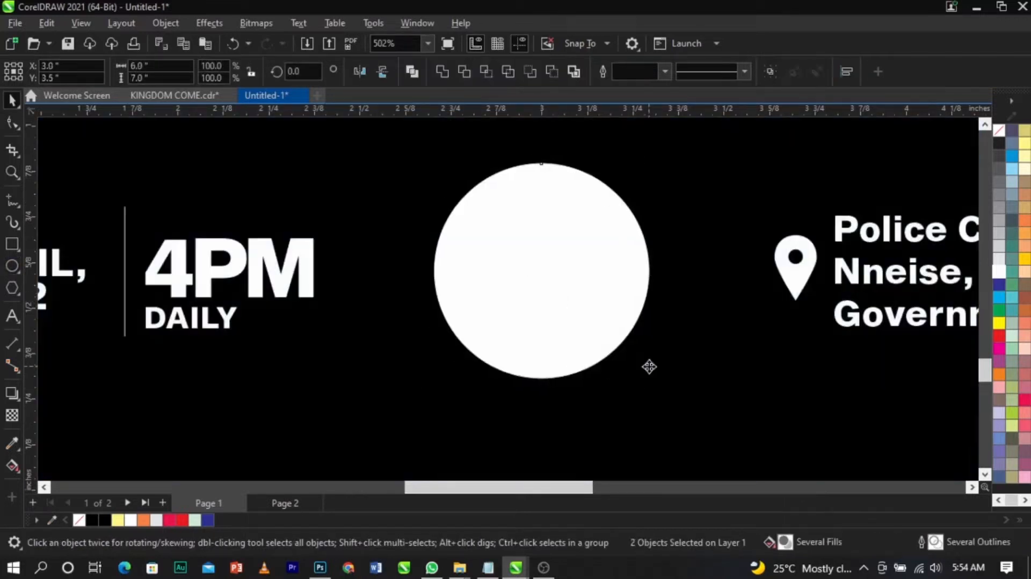
Step: Remove the circle's outline and fill it white
key(Escape)
click(570, 324)
click(105, 520)
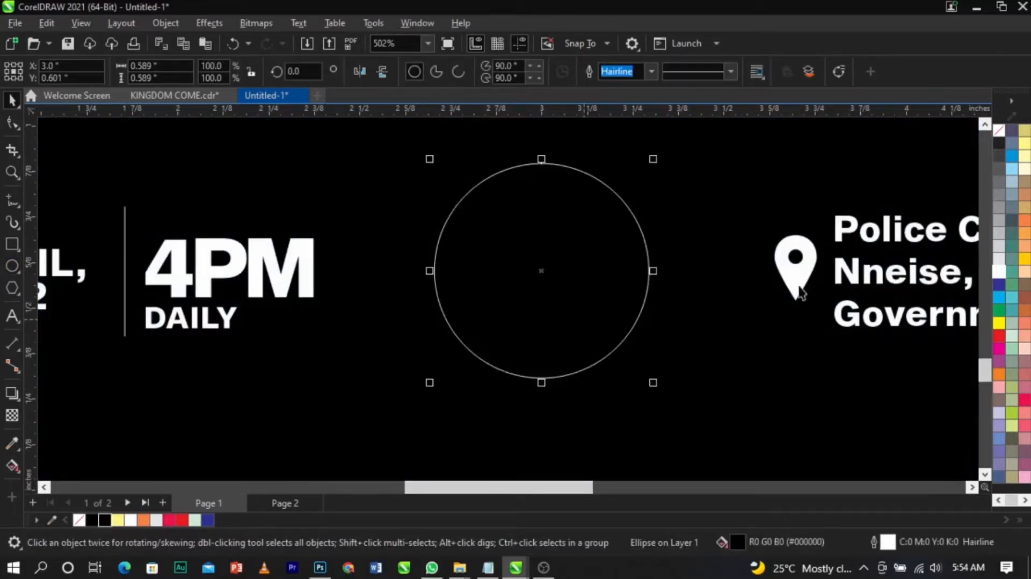
right_click(996, 132)
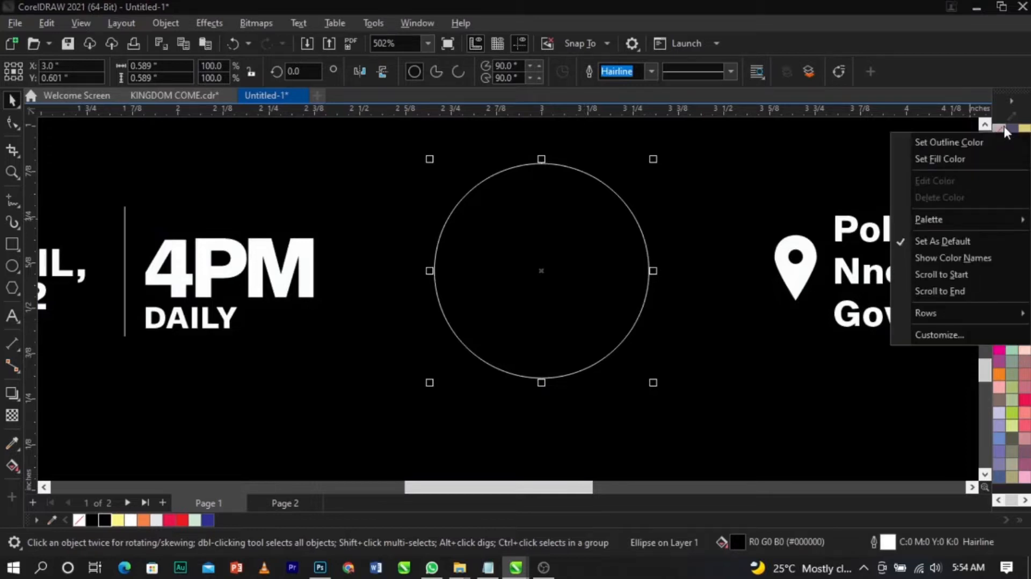
click(987, 139)
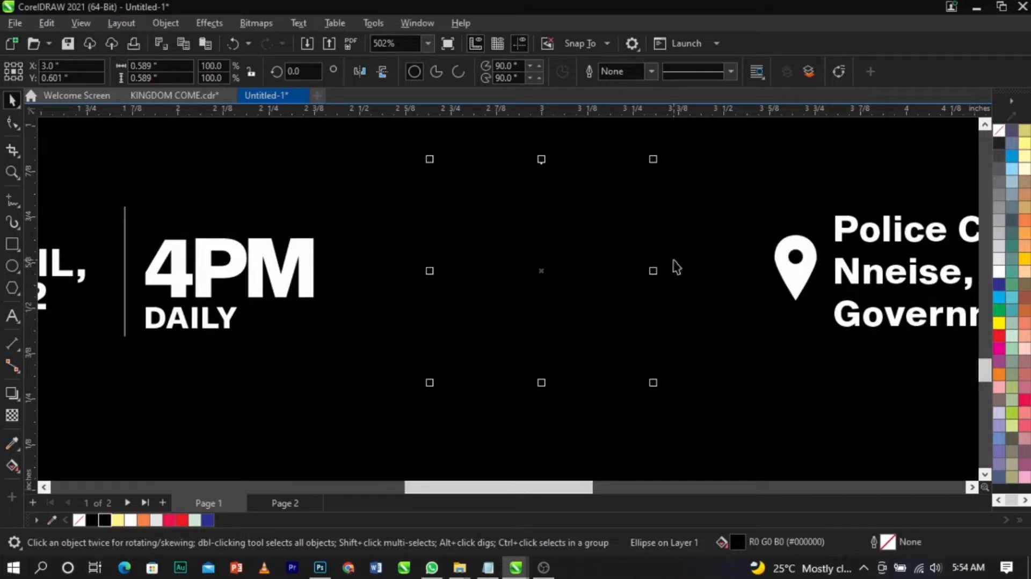
click(997, 274)
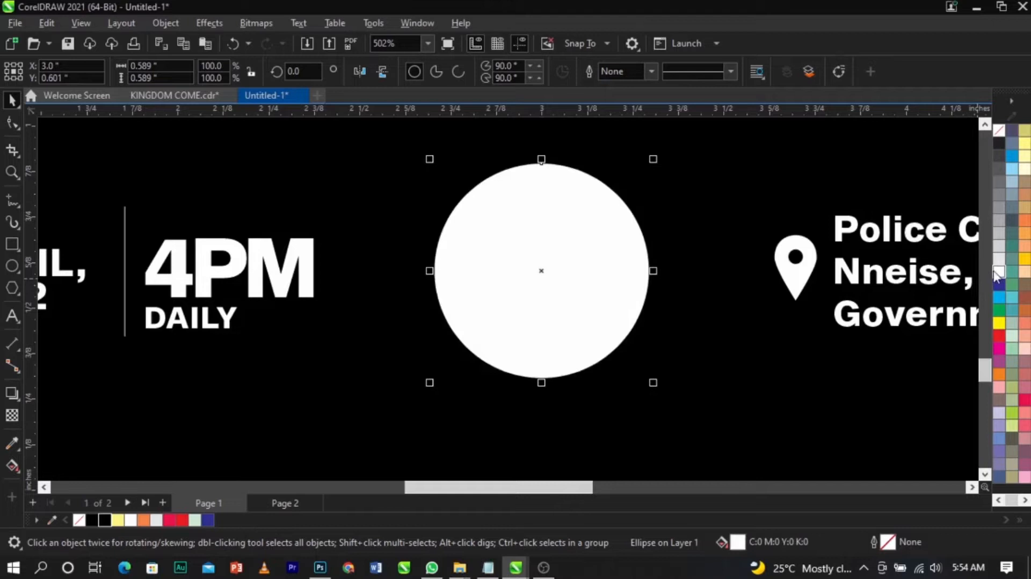
Step: Apply a fountain transparency to the circle and mirror it so only its top and bottom edges glow
click(14, 414)
drag(541, 163, 542, 139)
scroll(545, 180, up, 2)
drag(546, 247, 544, 228)
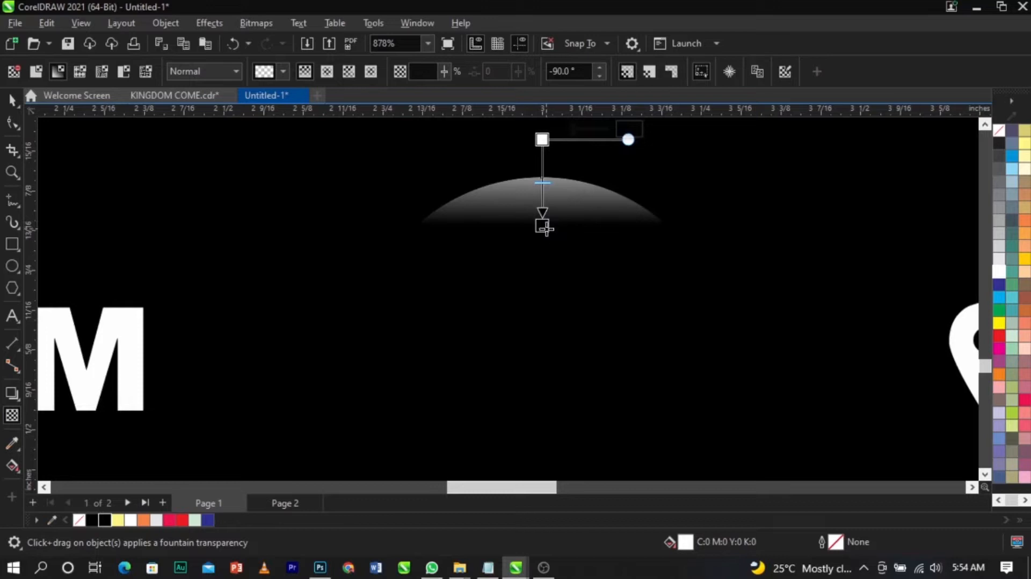
key(space)
scroll(548, 235, down, 2)
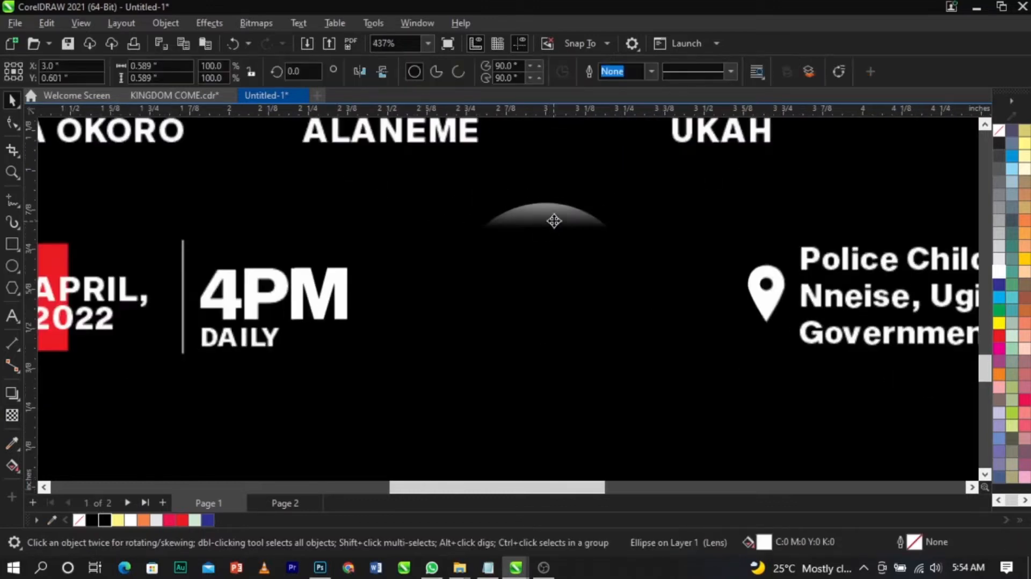
click(559, 217)
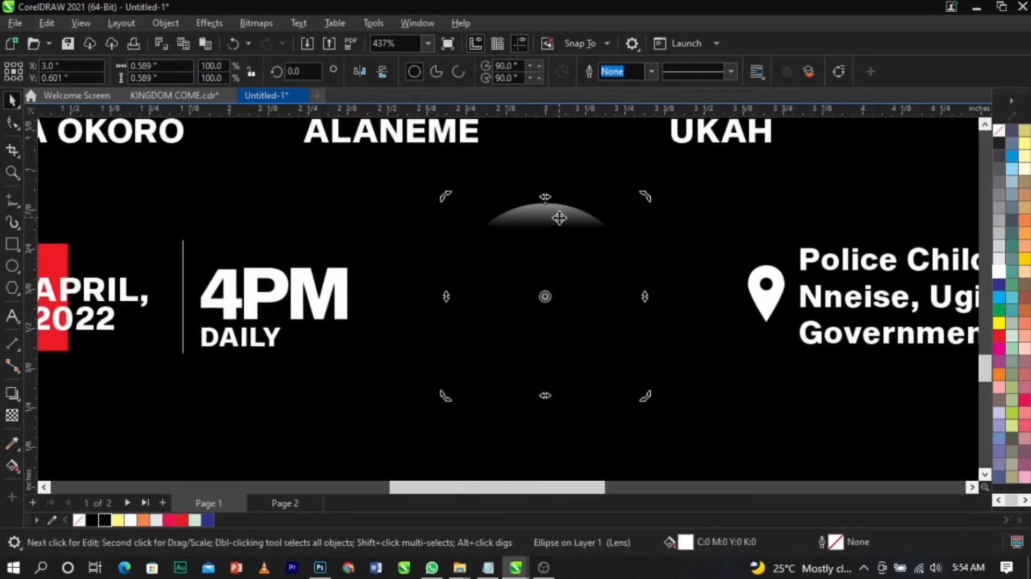
click(382, 72)
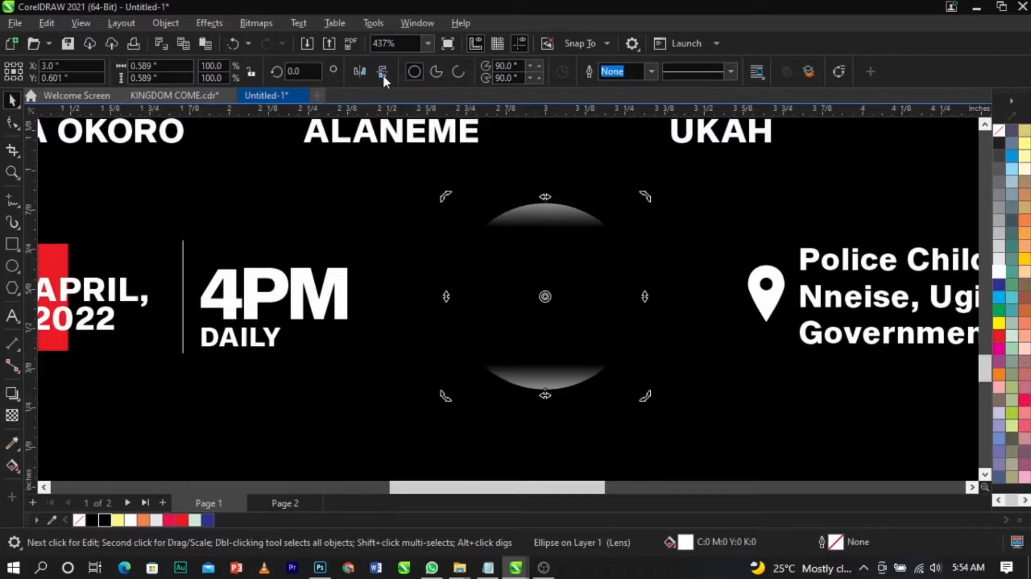
Step: Move the TRANSPORT IS FREE text into the circle and scale it down to fit
scroll(607, 295, down, 3)
click(543, 350)
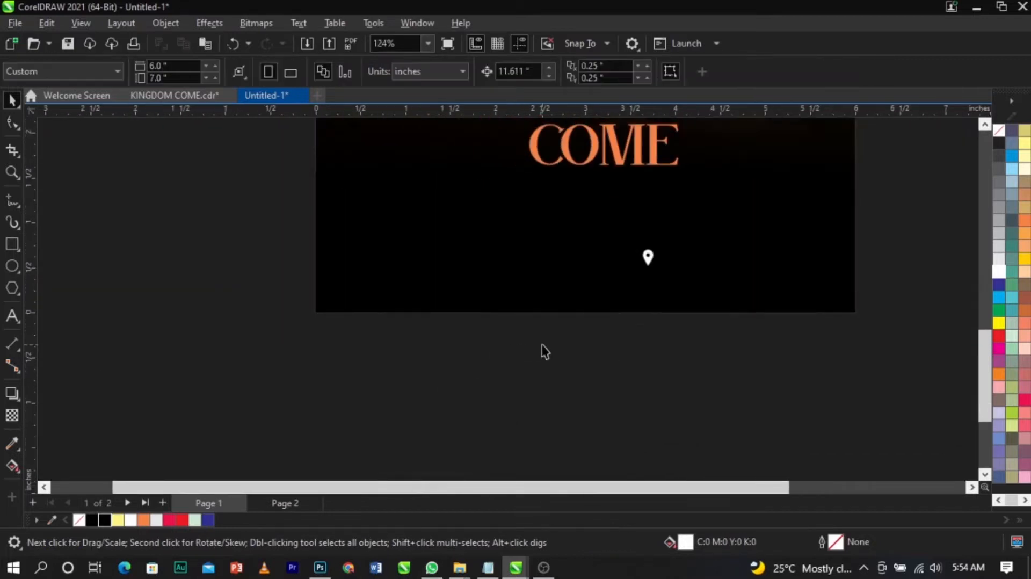
click(545, 333)
drag(545, 331, 597, 259)
scroll(597, 259, up, 5)
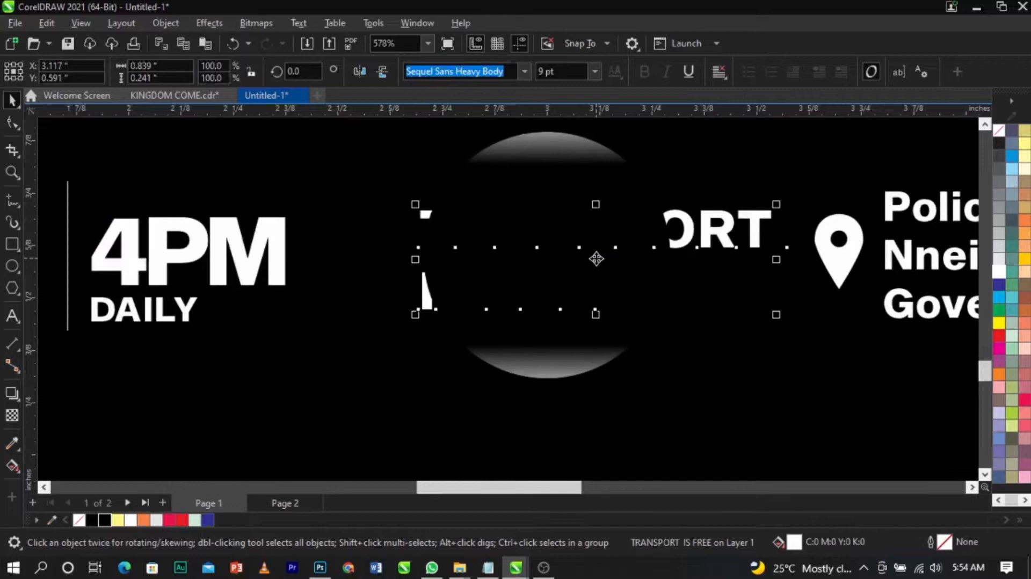
drag(776, 314, 683, 321)
drag(612, 281, 569, 282)
double_click(569, 282)
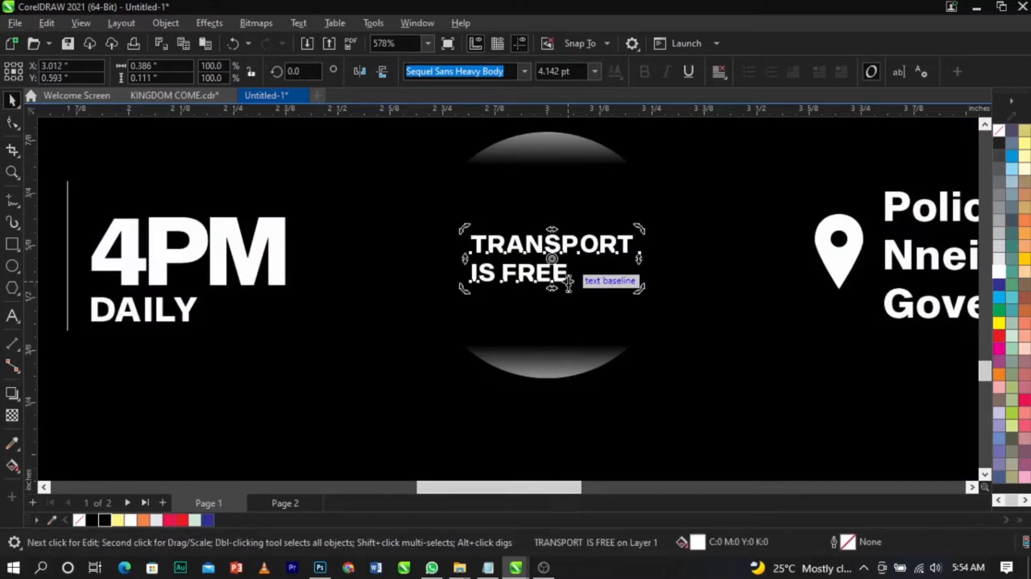
Step: Break the text apart into separate lines and enlarge the IS FREE line
key(ctrl+space)
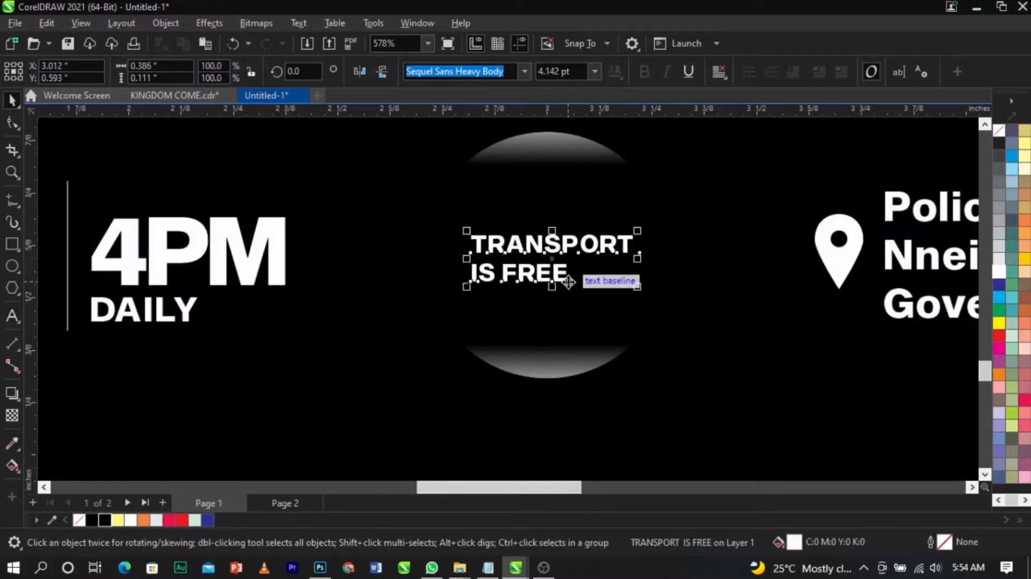
key(ctrl+k)
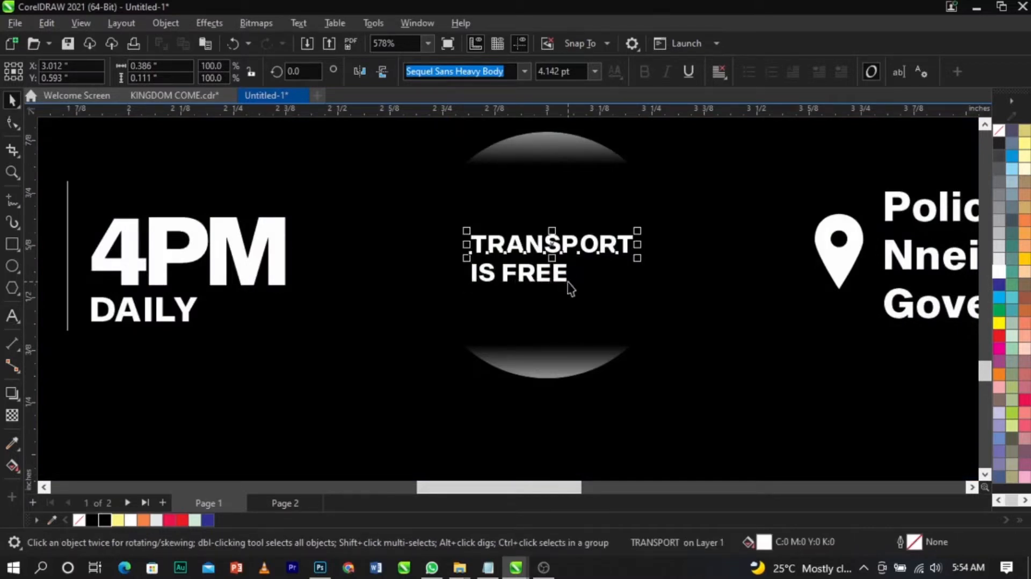
click(567, 282)
drag(571, 287, 647, 317)
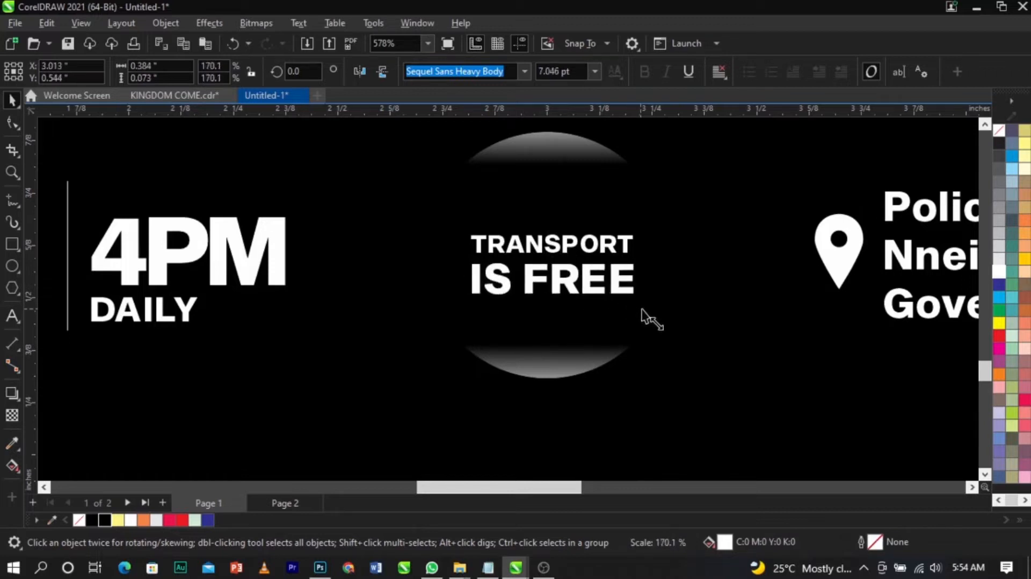
Step: Reposition the IS FREE line beneath TRANSPORT inside the circle
scroll(604, 241, up, 3)
click(605, 249)
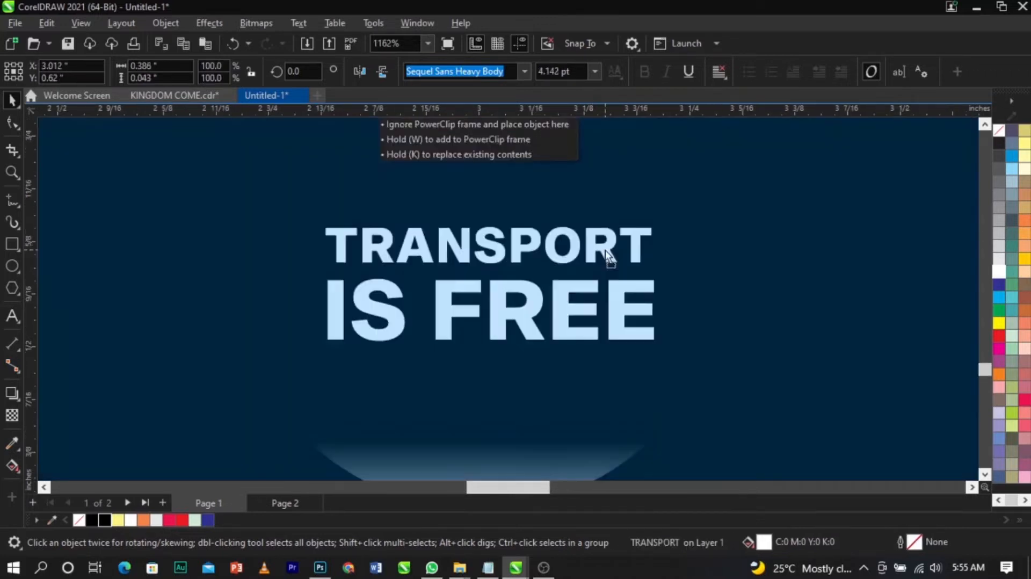
shift+click(613, 286)
drag(613, 286, 612, 292)
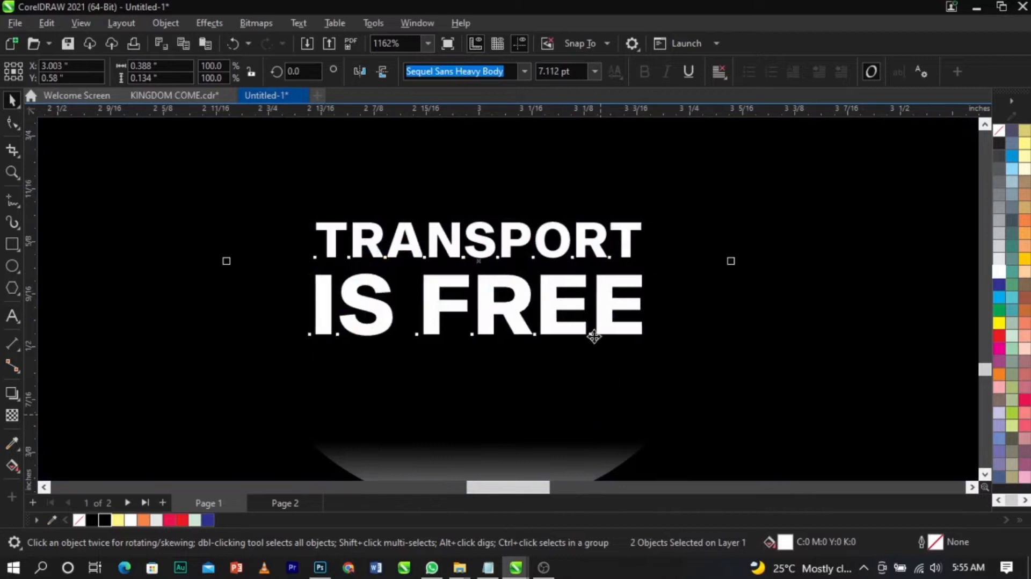
scroll(596, 322, down, 5)
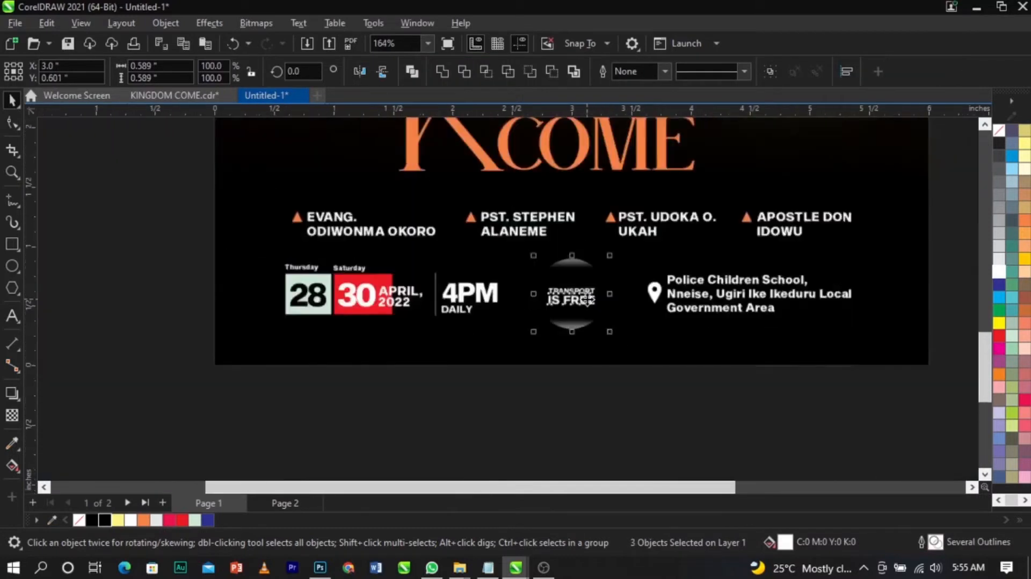
scroll(585, 329, down, 1)
click(542, 396)
drag(532, 393, 666, 253)
Step: Group the circle with its text and align it centrally with the date and venue details
scroll(616, 257, up, 8)
scroll(637, 270, down, 7)
click(552, 356)
drag(265, 426, 936, 240)
key(ctrl+g)
shift+click(856, 349)
key(c)
click(753, 416)
scroll(520, 343, down, 3)
drag(255, 288, 779, 233)
click(882, 325)
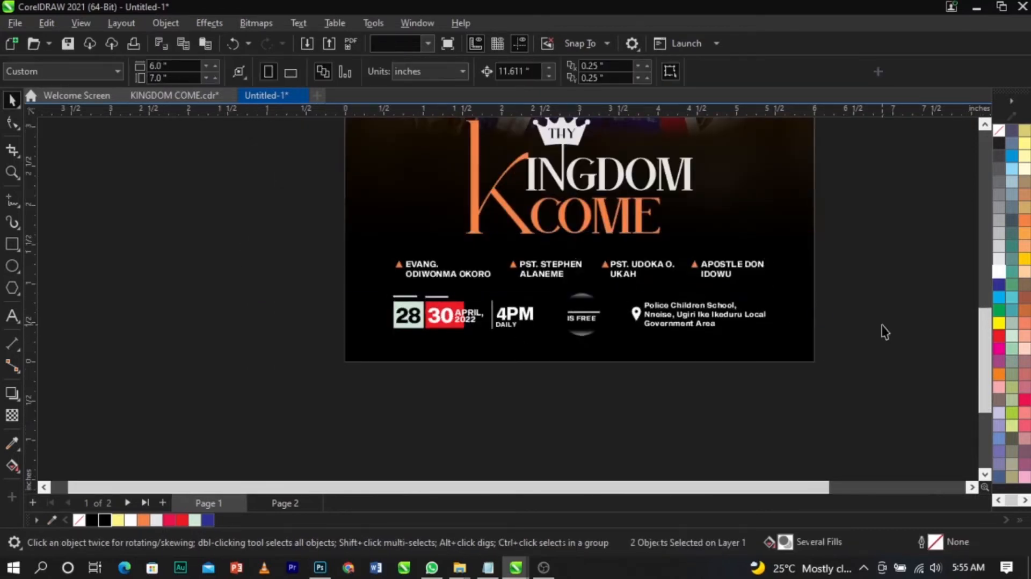
Step: Preview the whole flyer in full-screen view
key(F4)
key(F9)
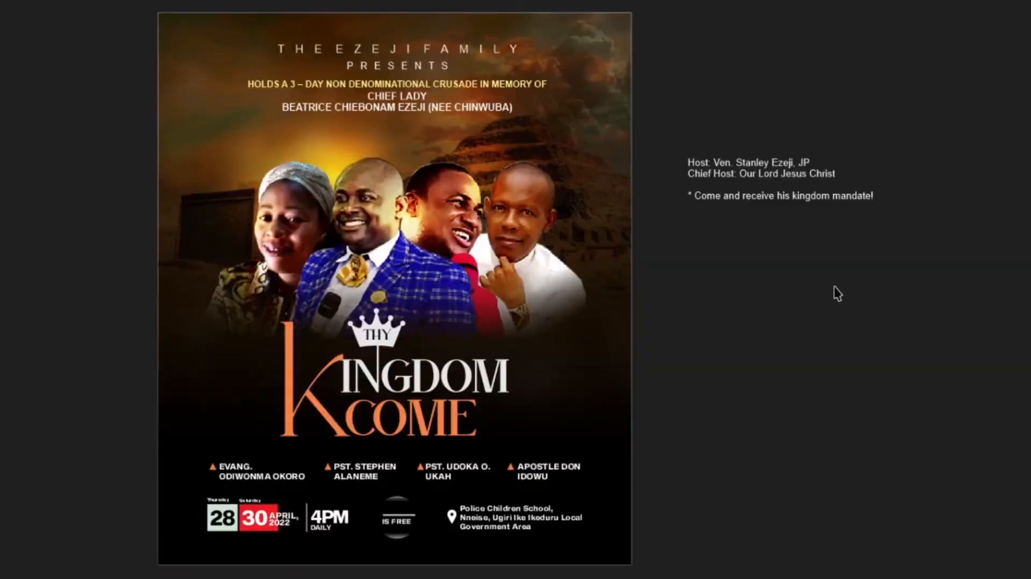
key(Escape)
Step: Delete the host and tagline text lying beside the page
click(678, 231)
click(646, 238)
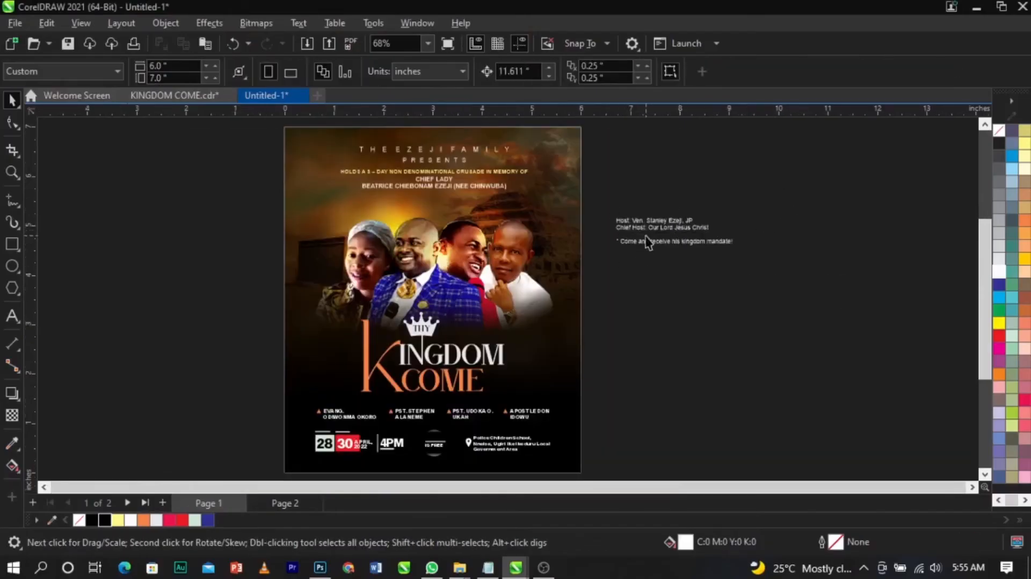
click(649, 249)
key(Delete)
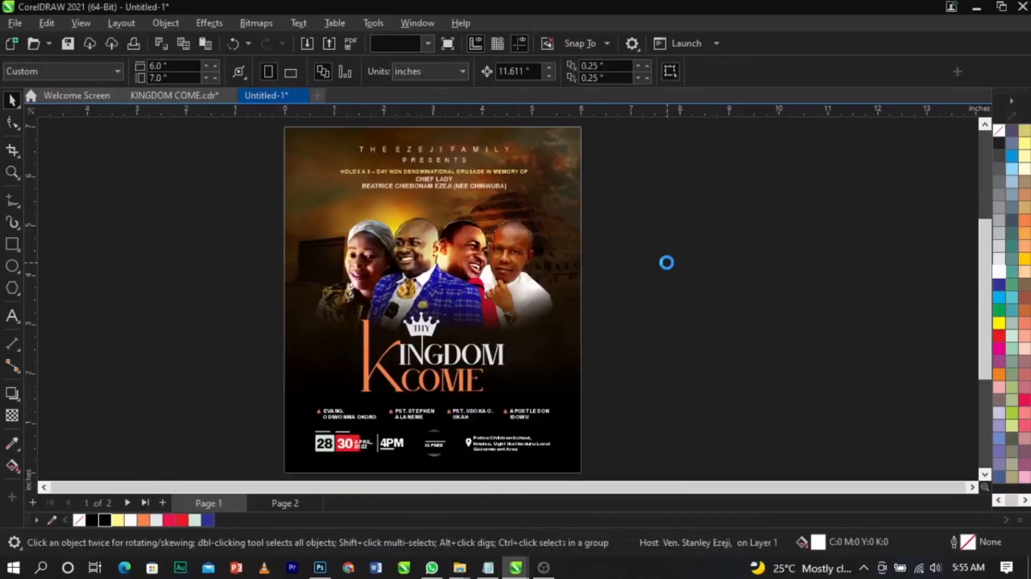
Step: Save the document and preview the finished flyer full screen
key(F4)
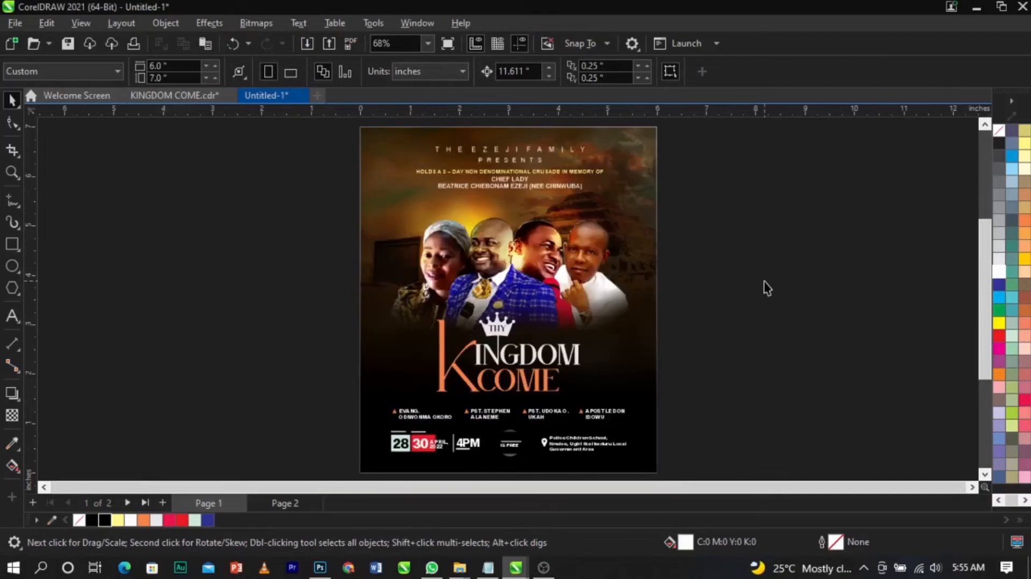
key(ctrl+s)
key(Escape)
key(F9)
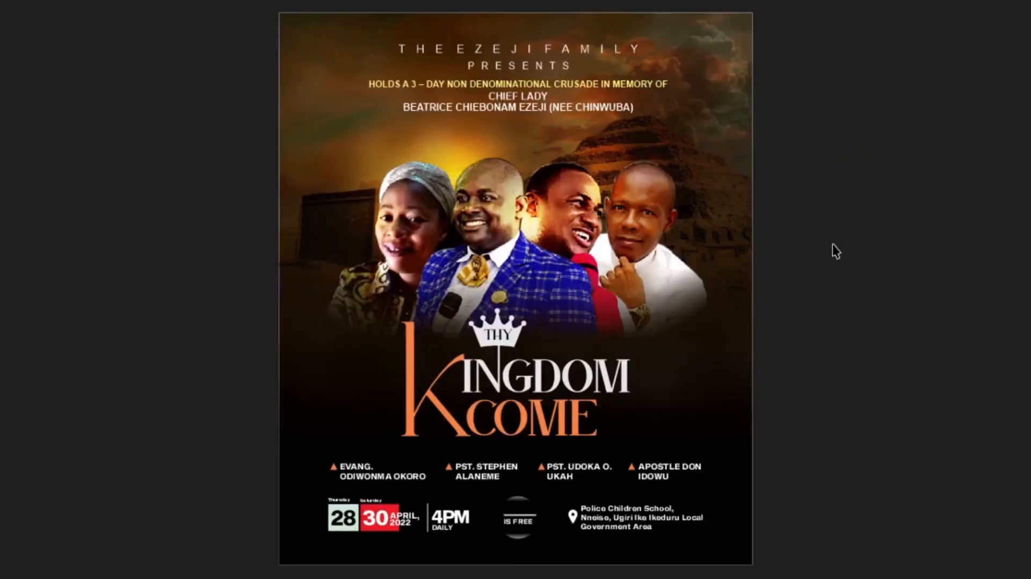